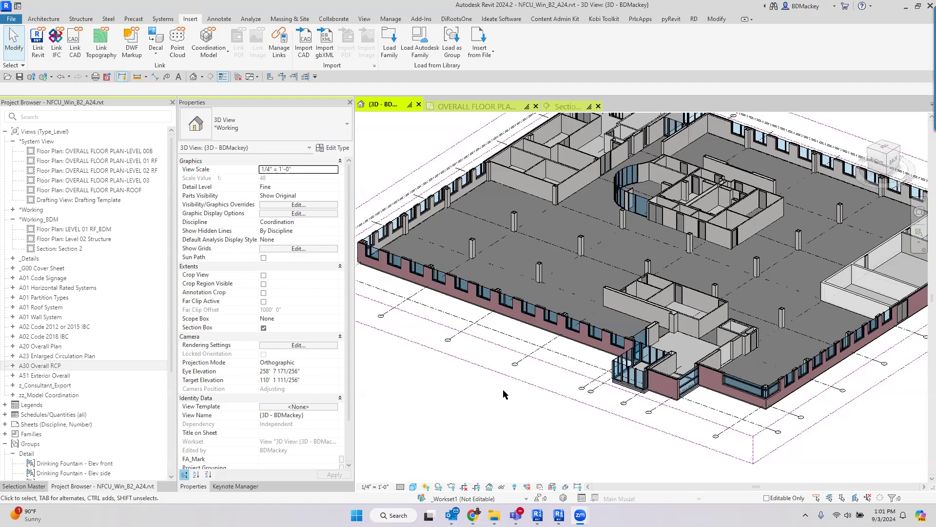
# Zoom and pan the NFCU 3D view of the section-boxed floor model.
pyautogui.scroll(-1, 496, 397)
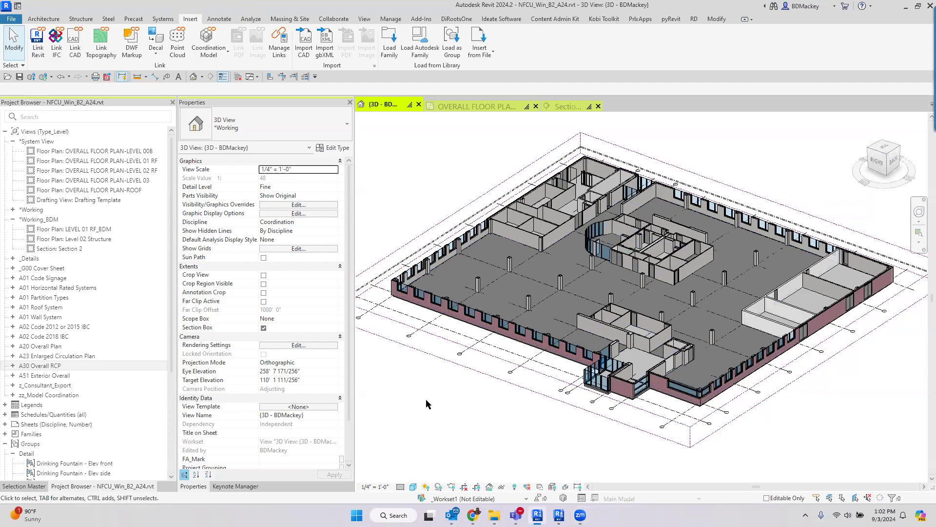
pyautogui.moveTo(459, 408); pyautogui.dragTo(501, 413, button='middle')
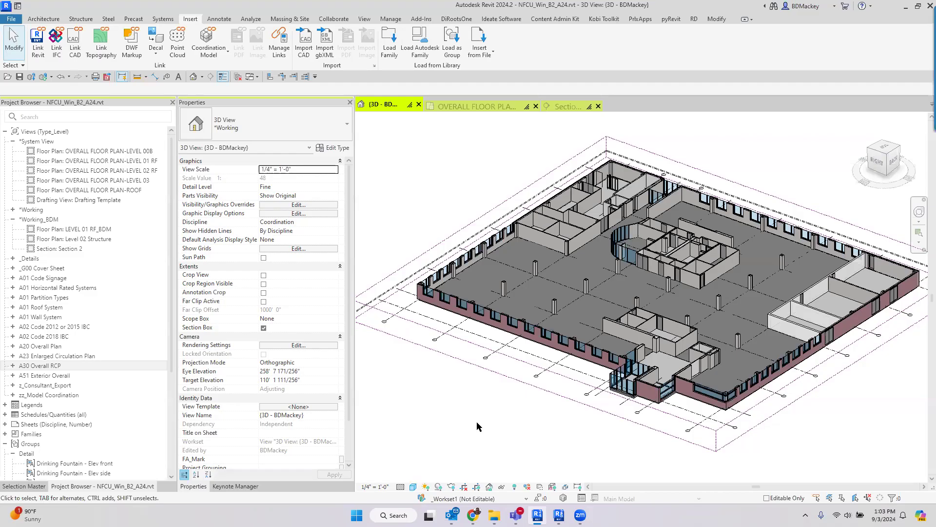
# Switch to the Snowdon Towers Structure Only 3D view and centre the floor framing.
pyautogui.click(559, 515)
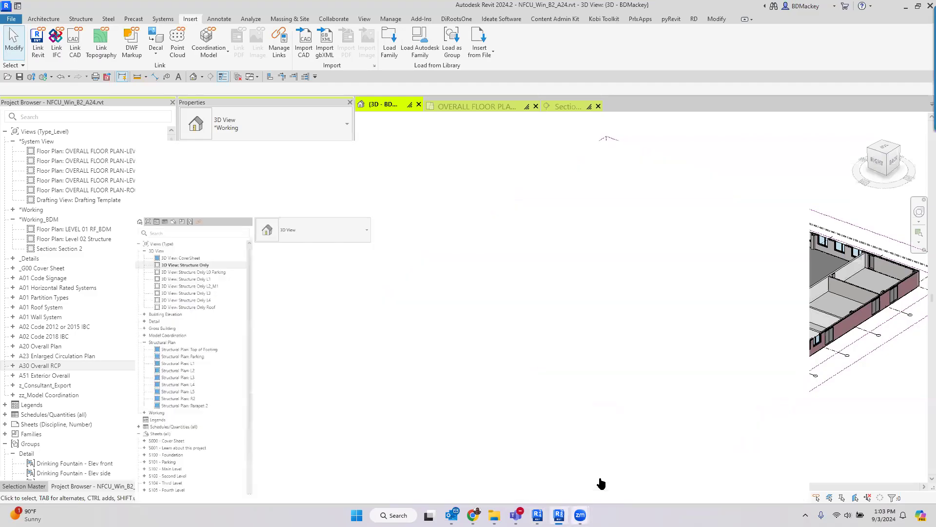
pyautogui.moveTo(602, 483)
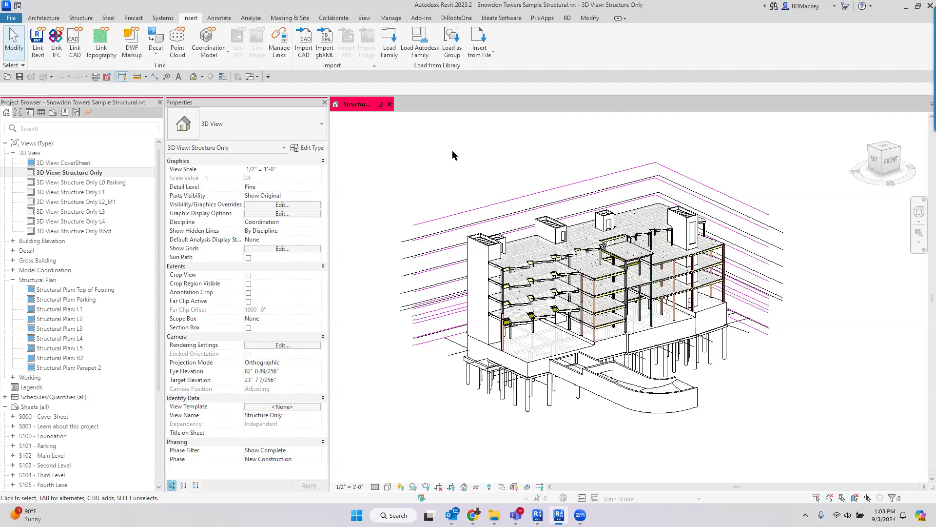
pyautogui.scroll(8, 414, 288)
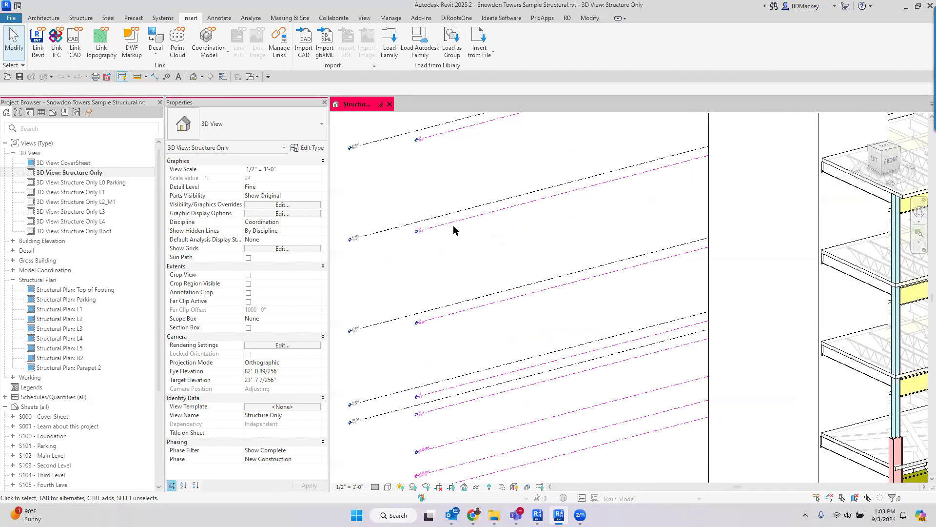
pyautogui.scroll(-5, 456, 247)
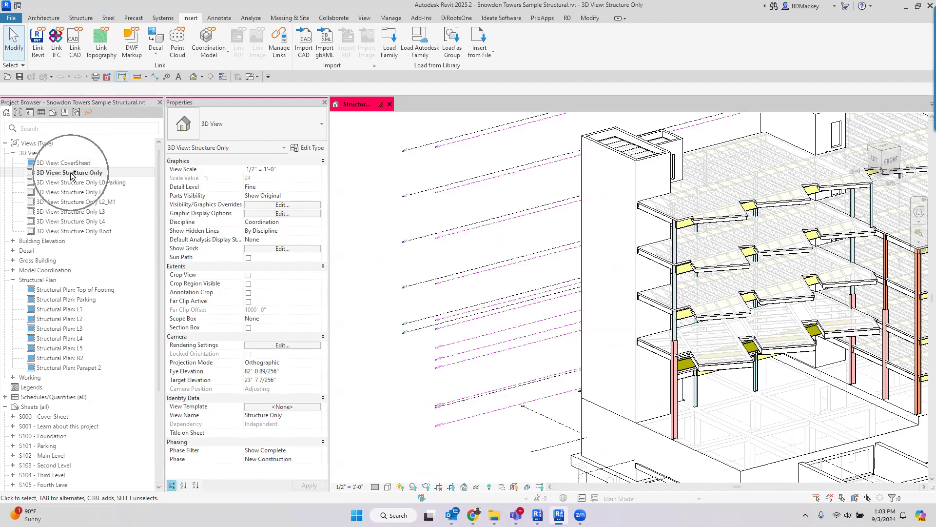
pyautogui.moveTo(731, 381); pyautogui.dragTo(622, 331, button='middle')
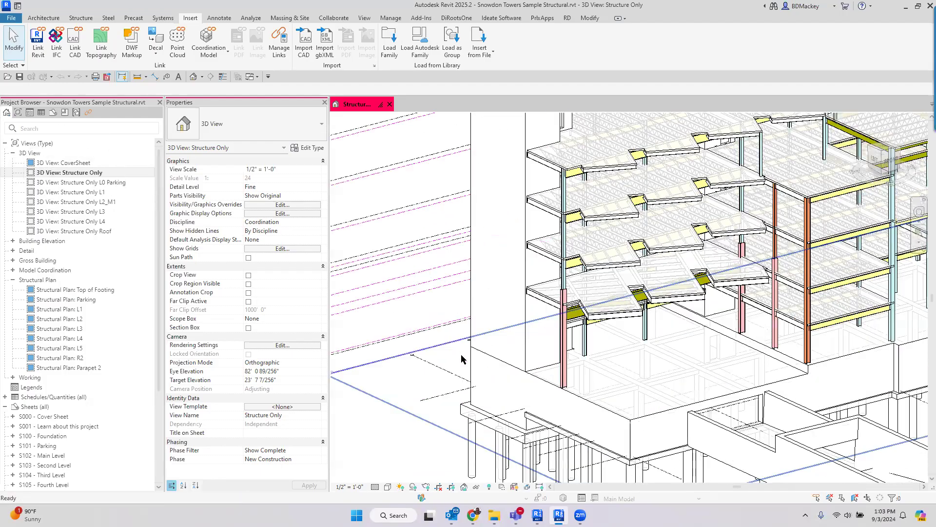
# Zoom and pan until the L3 and L2 level lines fill the view.
pyautogui.scroll(4, 849, 376)
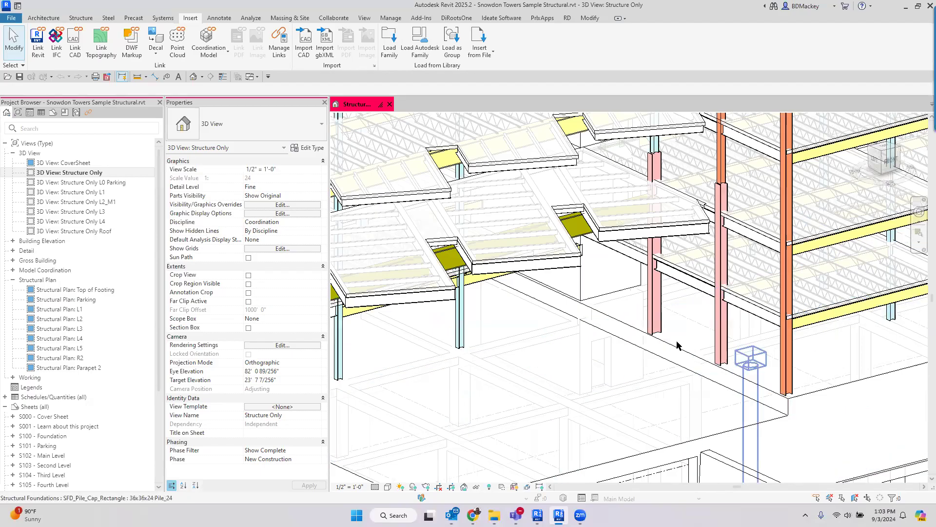
pyautogui.scroll(-1, 662, 336)
pyautogui.scroll(-2, 662, 337)
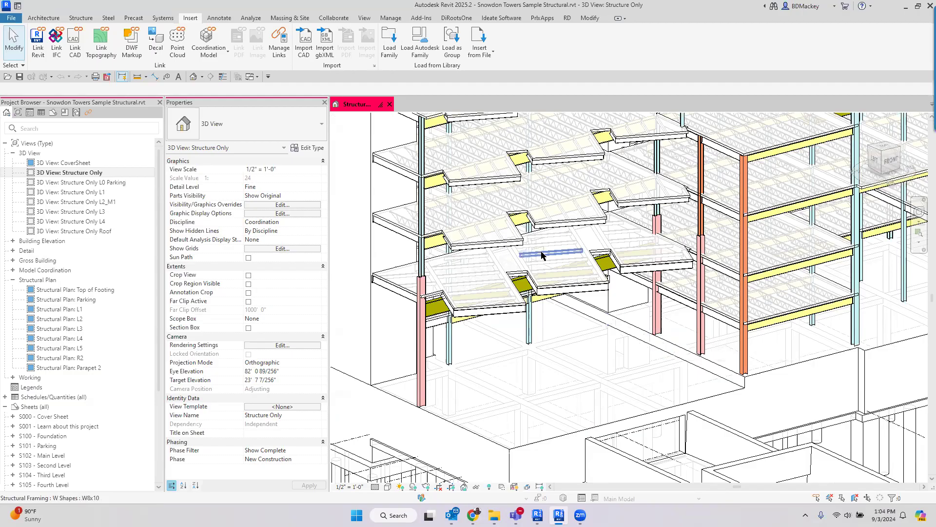
pyautogui.scroll(-3, 712, 320)
pyautogui.moveTo(711, 319); pyautogui.dragTo(722, 318, button='middle')
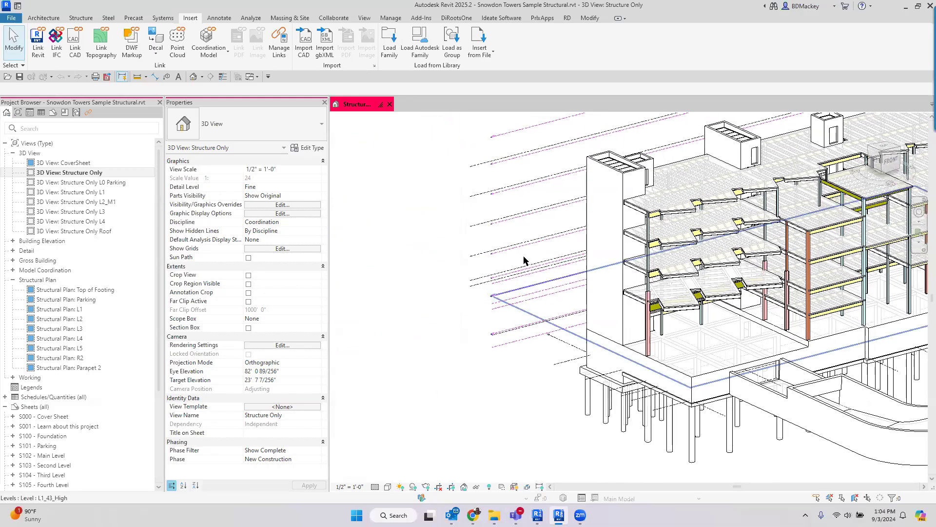
pyautogui.scroll(8, 498, 263)
pyautogui.moveTo(497, 263); pyautogui.dragTo(607, 264, button='middle')
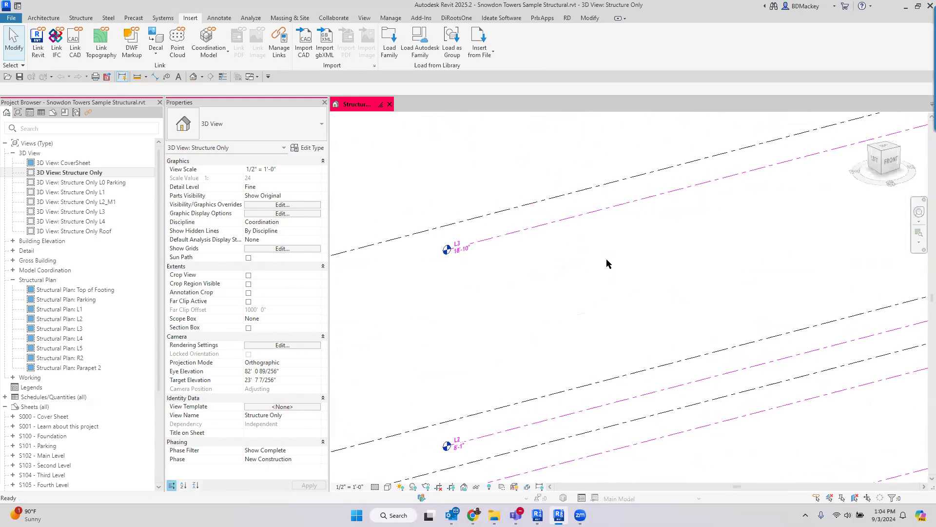
# Select level L3, then L3 TOS, comparing their Building Story and Structural properties.
pyautogui.click(516, 234)
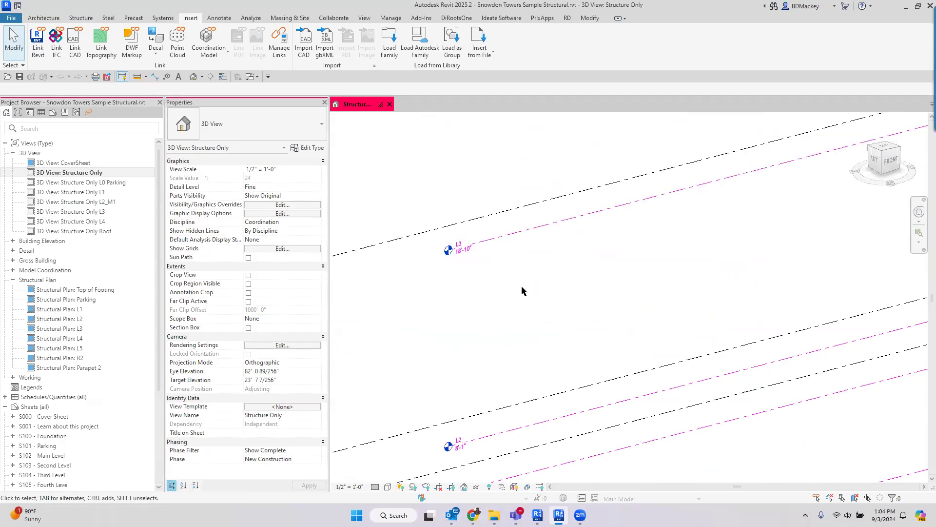
pyautogui.click(514, 233)
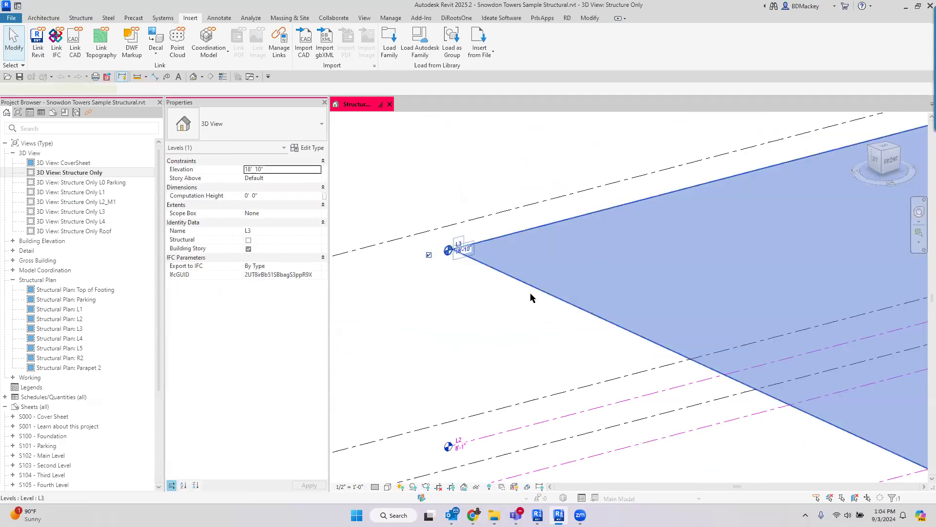
pyautogui.click(252, 247)
pyautogui.click(388, 257)
pyautogui.click(395, 241)
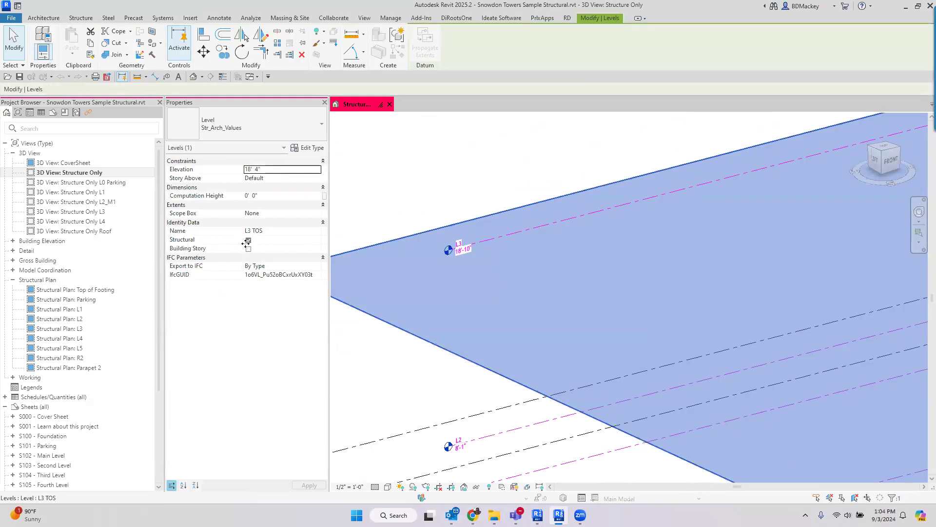
# Deselect the level and bring up Visibility/Graphic Overrides with VG.
pyautogui.click(468, 187)
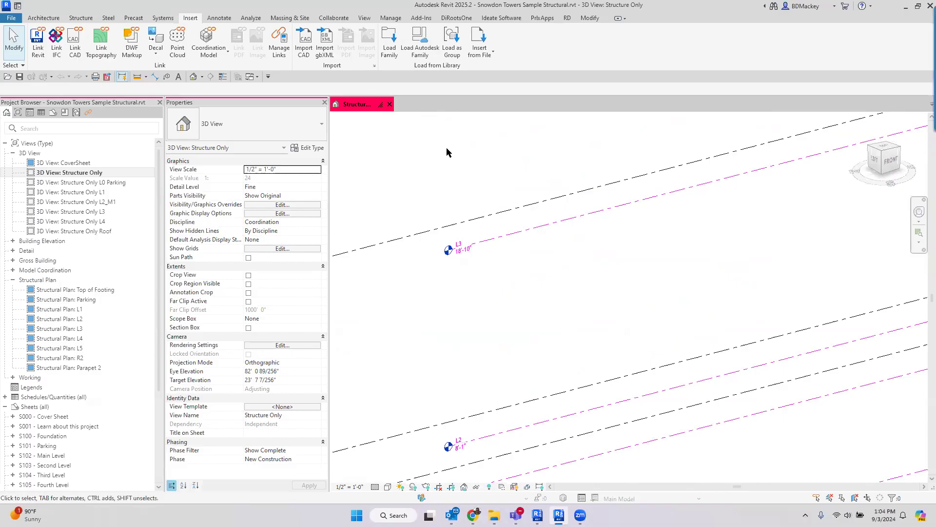
pyautogui.press('v')
pyautogui.press('g')
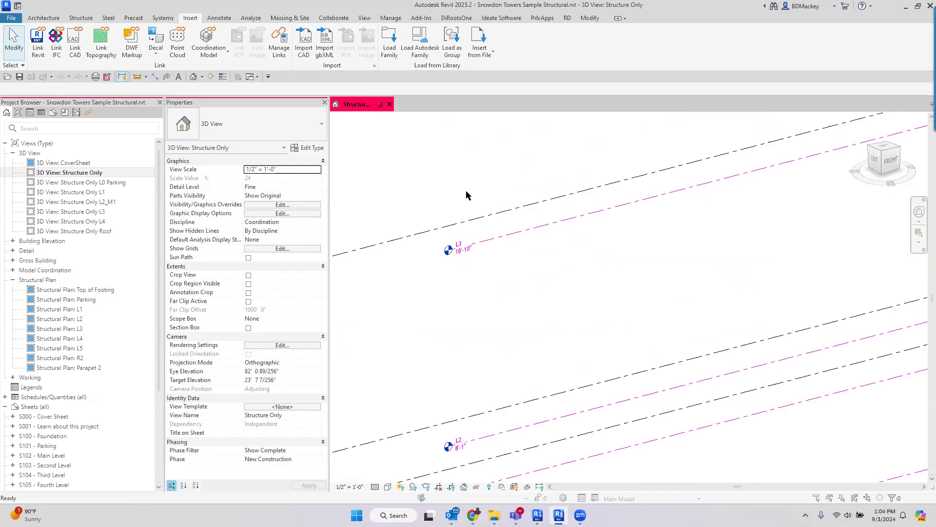
# Inspect the MEP - System Classification, Levels - Building and structural framing filter rows, then cancel.
pyautogui.click(322, 44)
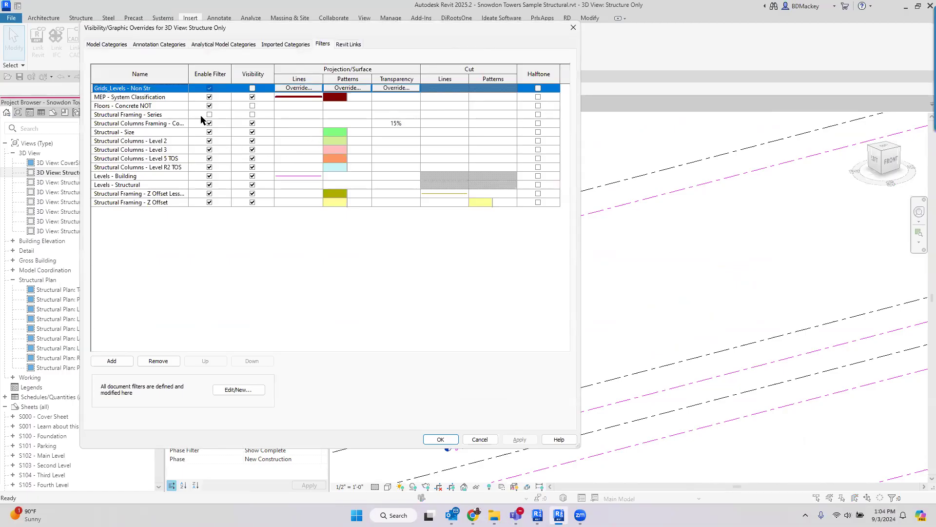
pyautogui.click(172, 96)
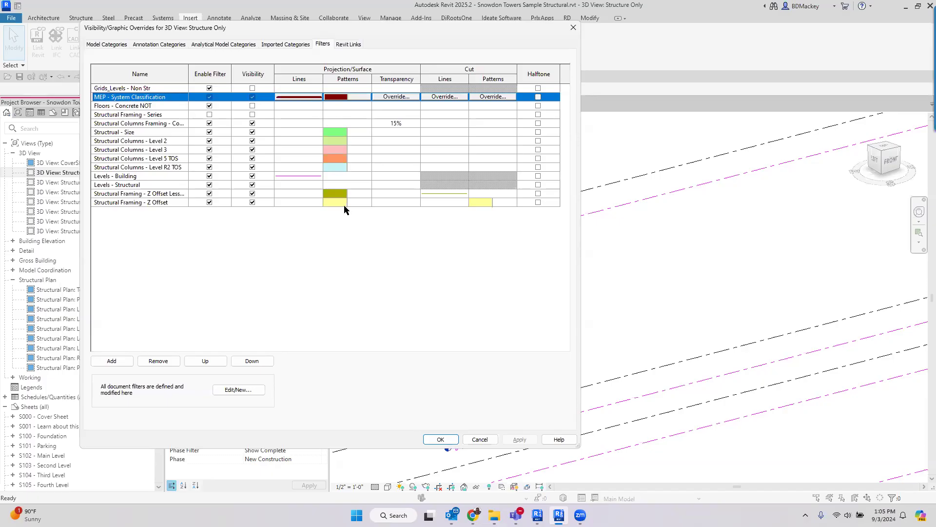
pyautogui.click(180, 177)
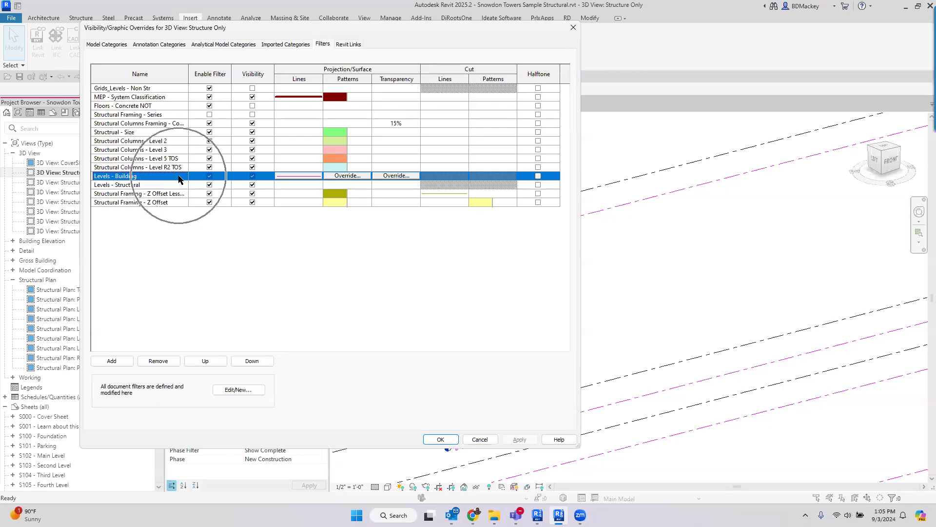
pyautogui.click(294, 180)
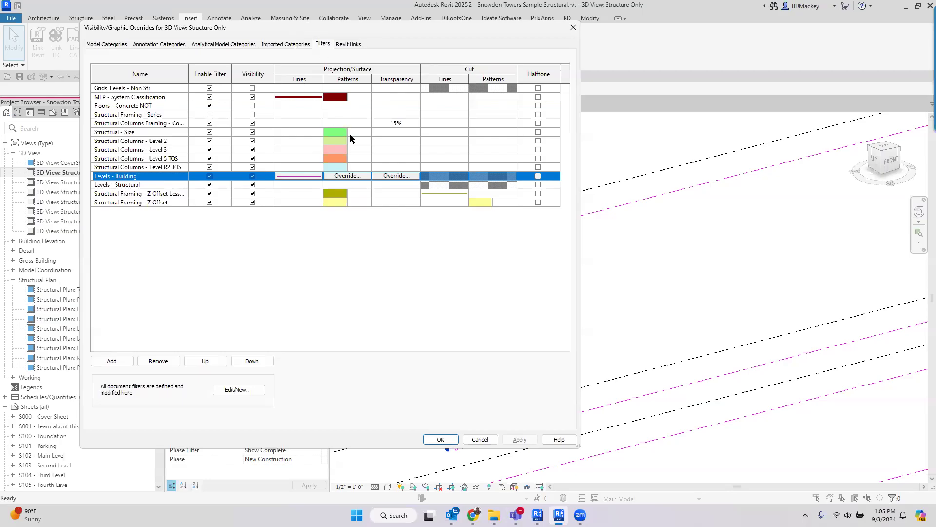
pyautogui.click(253, 89)
pyautogui.click(400, 125)
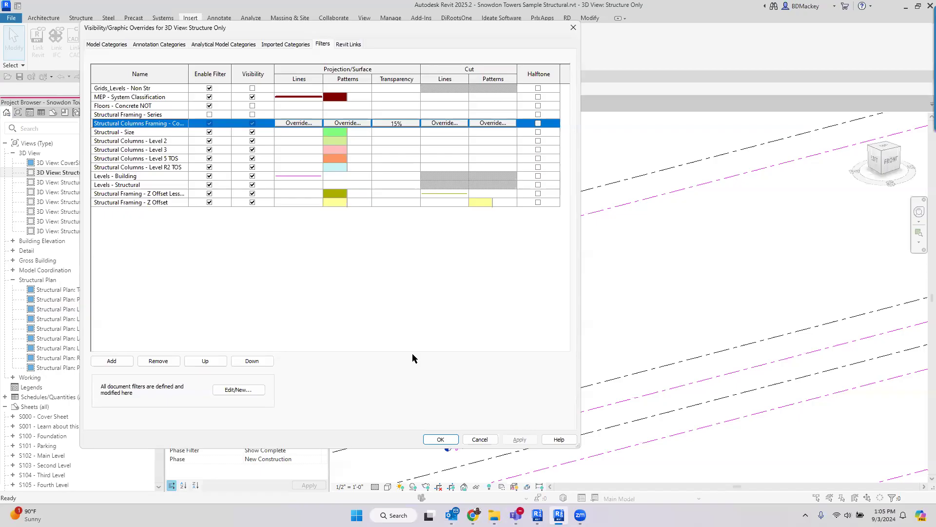
pyautogui.click(480, 439)
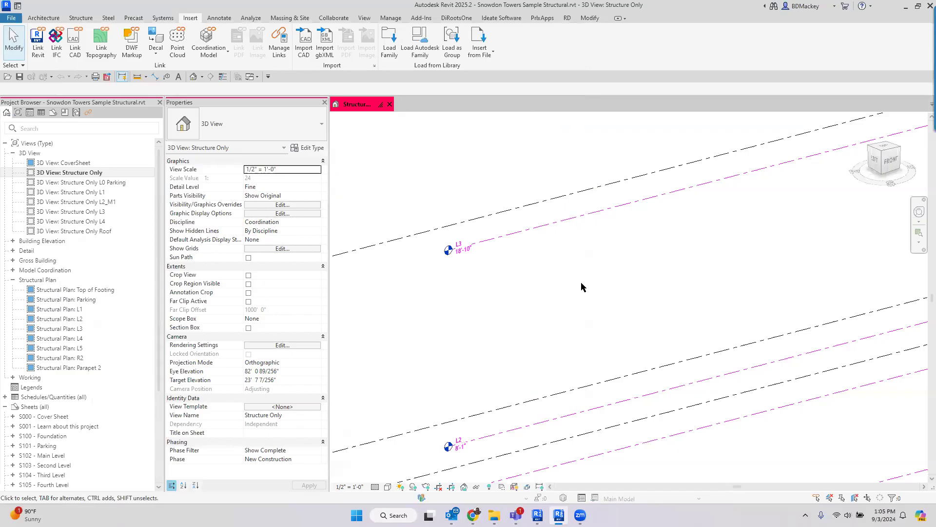
# Open View > Filters and display the Levels - Building rule with only its used categories.
pyautogui.scroll(-3, 582, 287)
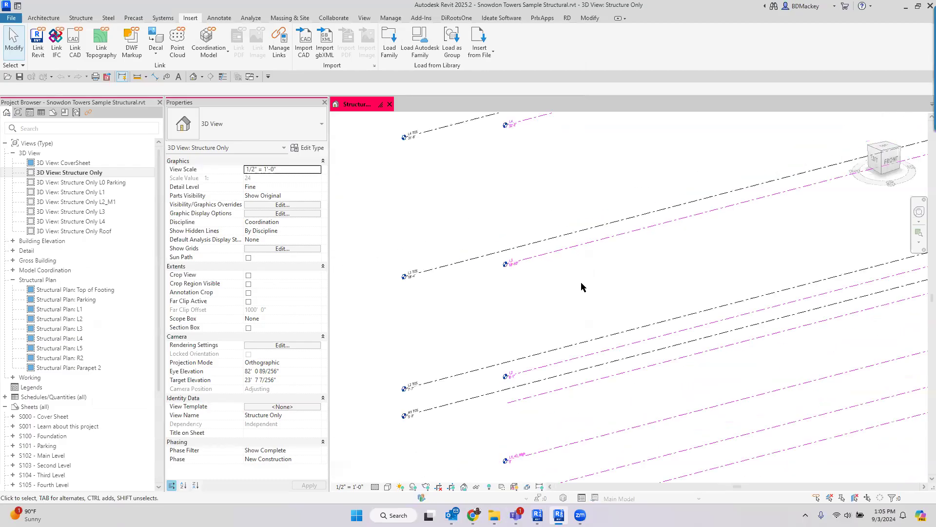
pyautogui.click(365, 18)
pyautogui.click(100, 41)
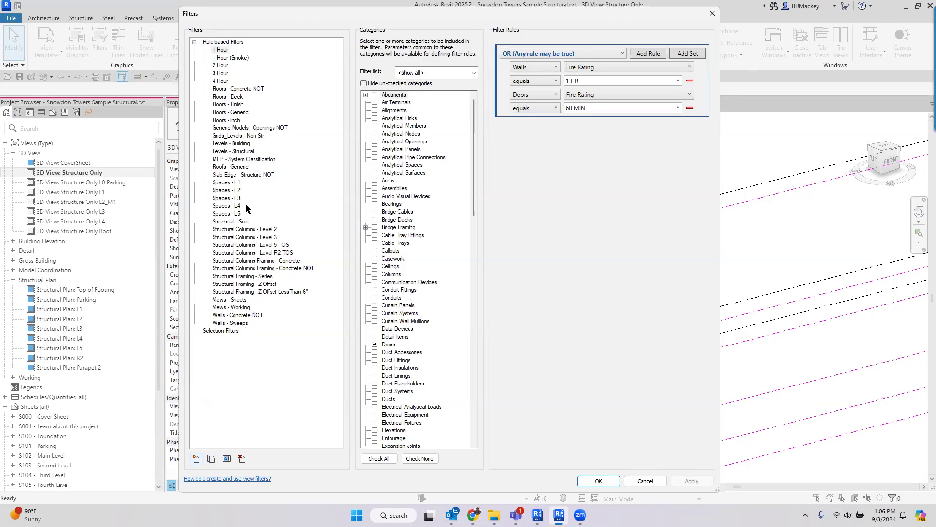
pyautogui.click(236, 144)
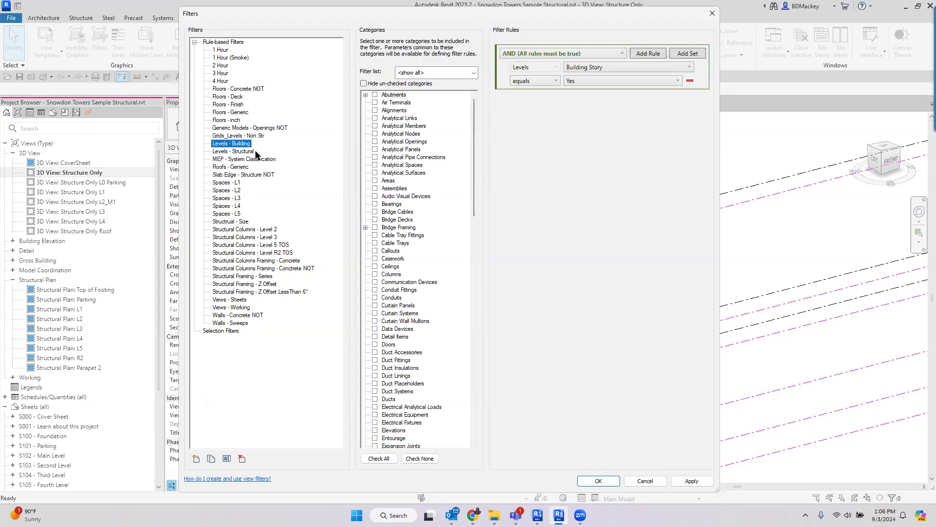
pyautogui.click(363, 83)
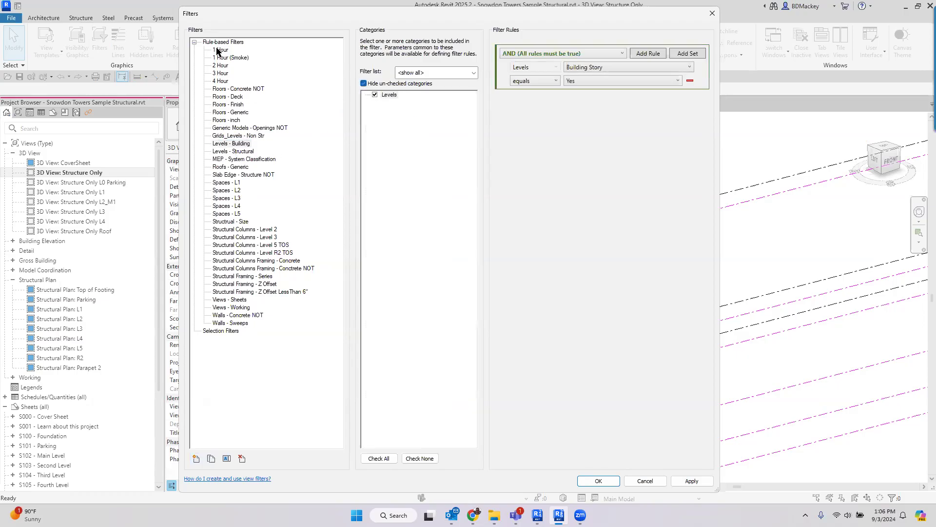
pyautogui.click(222, 145)
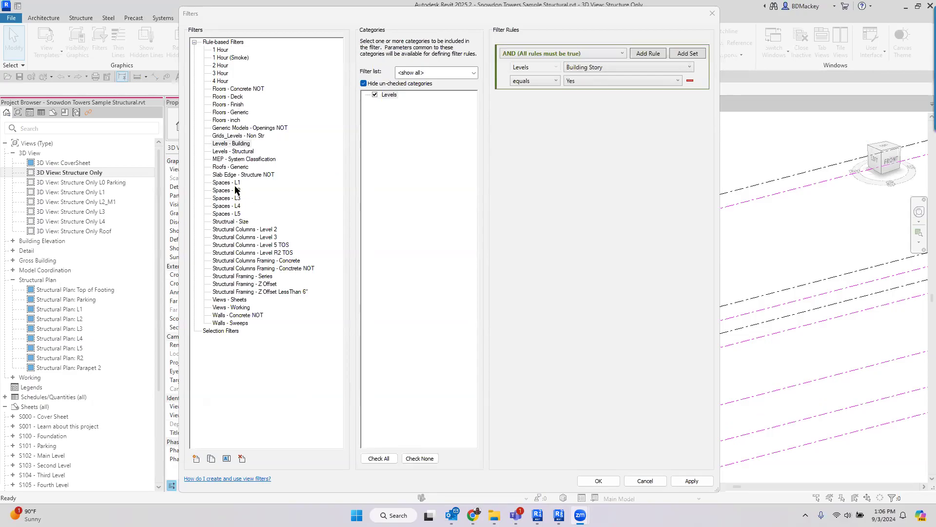
# Keep Building Story as the rule parameter, view the Levels - Structural rule, and close.
pyautogui.click(238, 144)
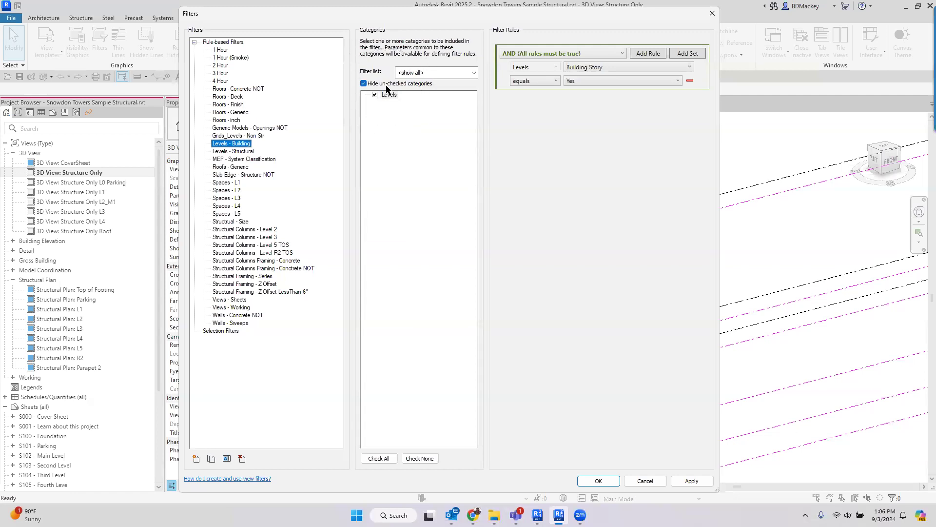
pyautogui.click(363, 84)
pyautogui.click(589, 69)
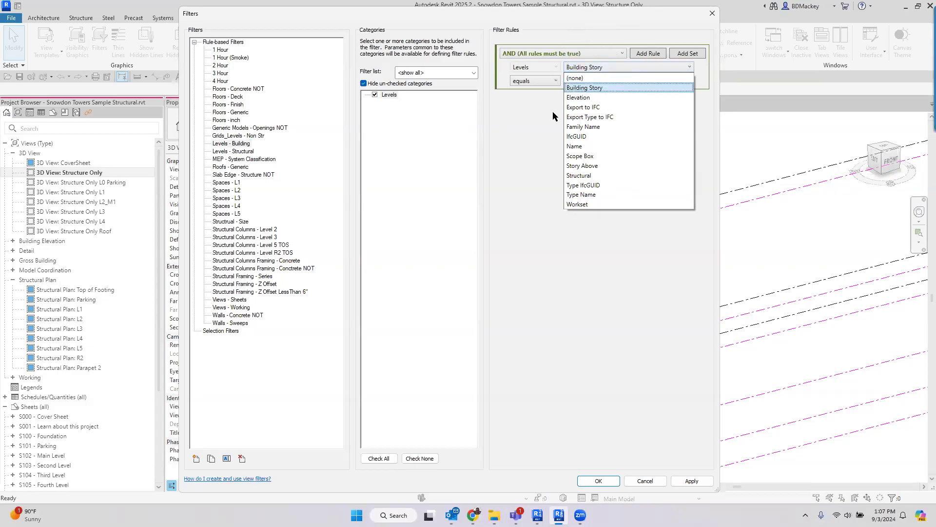
pyautogui.click(590, 87)
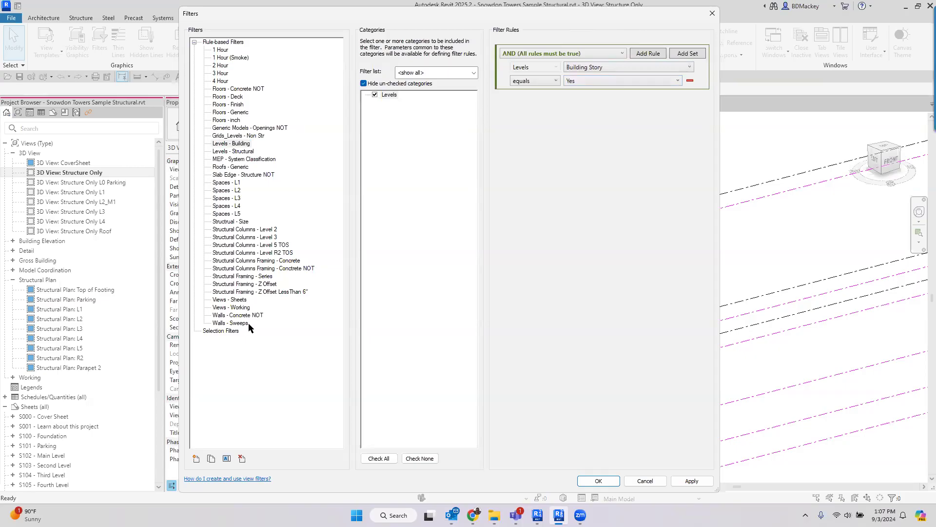
pyautogui.click(244, 152)
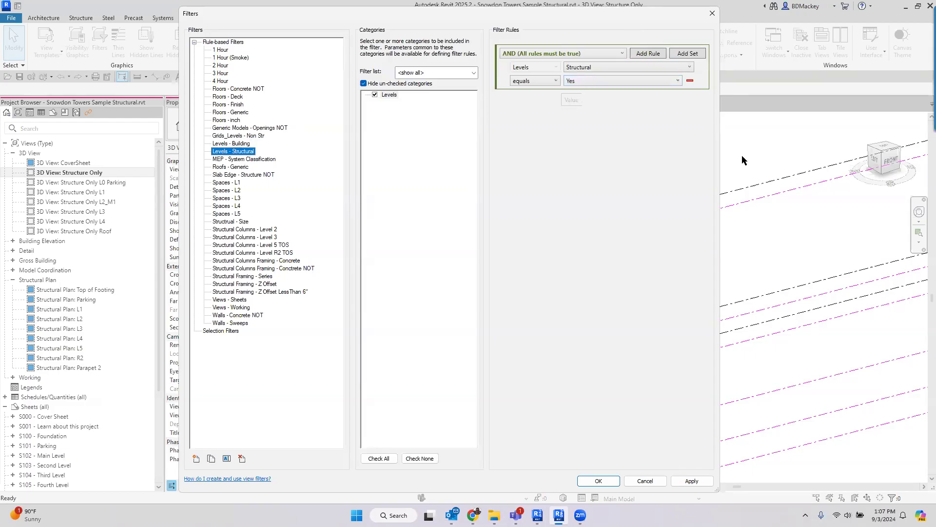
pyautogui.click(649, 481)
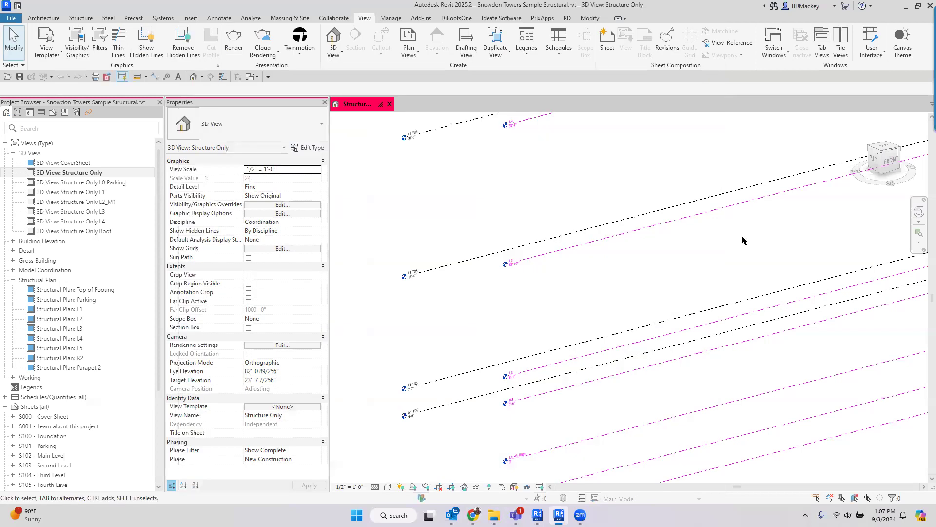
pyautogui.press('v')
pyautogui.press('g')
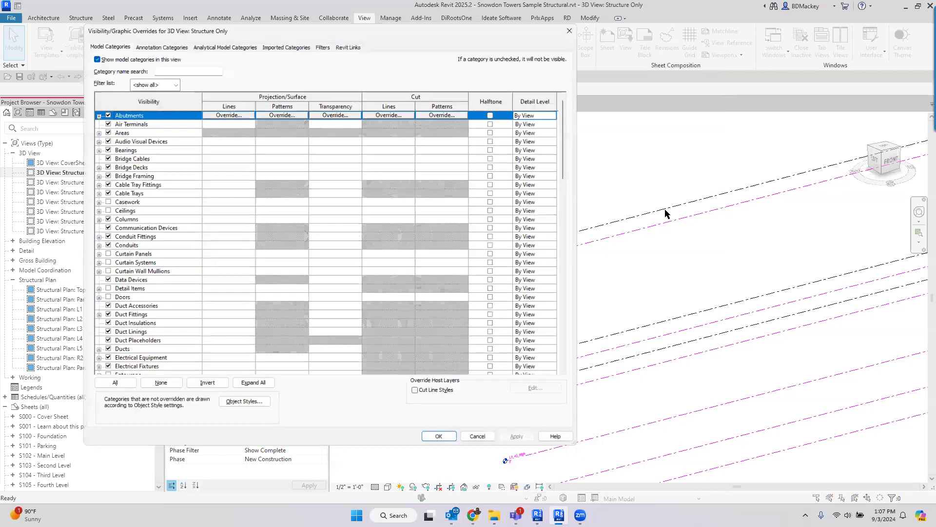
pyautogui.click(331, 45)
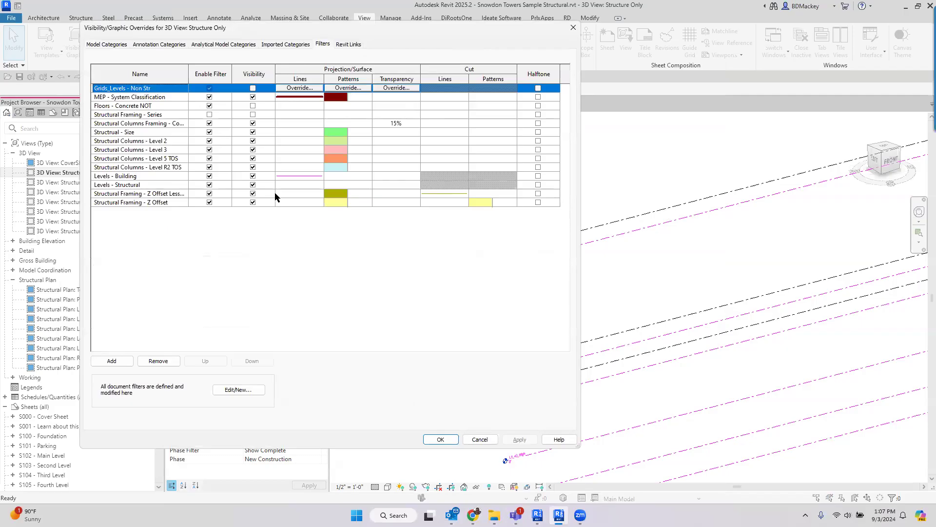
pyautogui.click(484, 439)
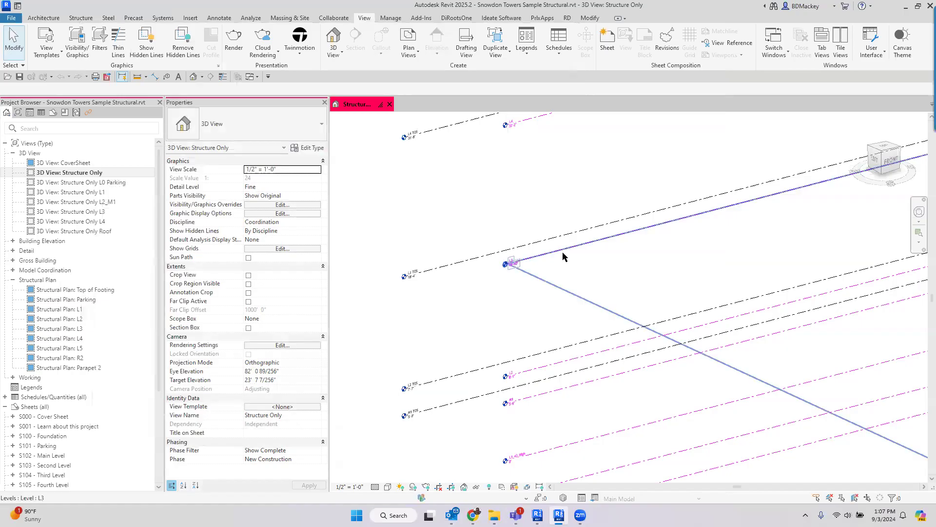
pyautogui.scroll(2, 535, 328)
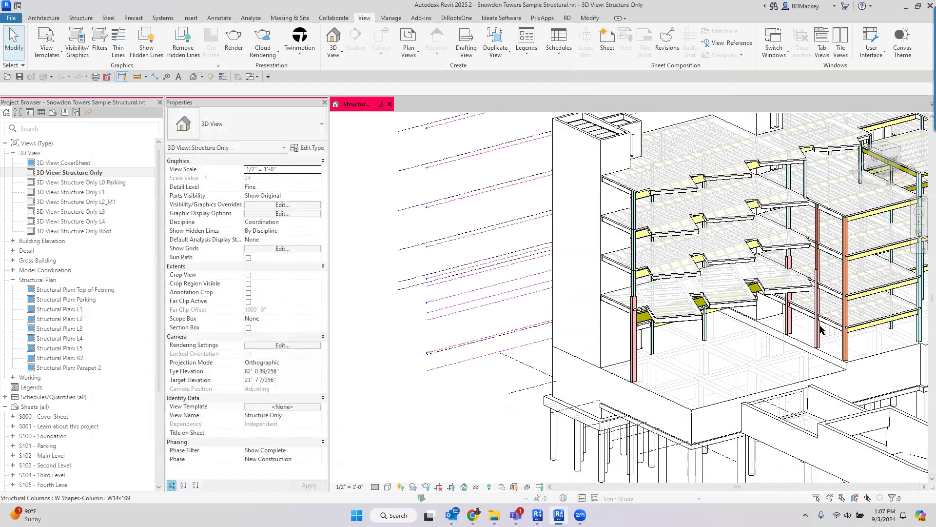
pyautogui.scroll(4, 538, 339)
pyautogui.scroll(5, 663, 254)
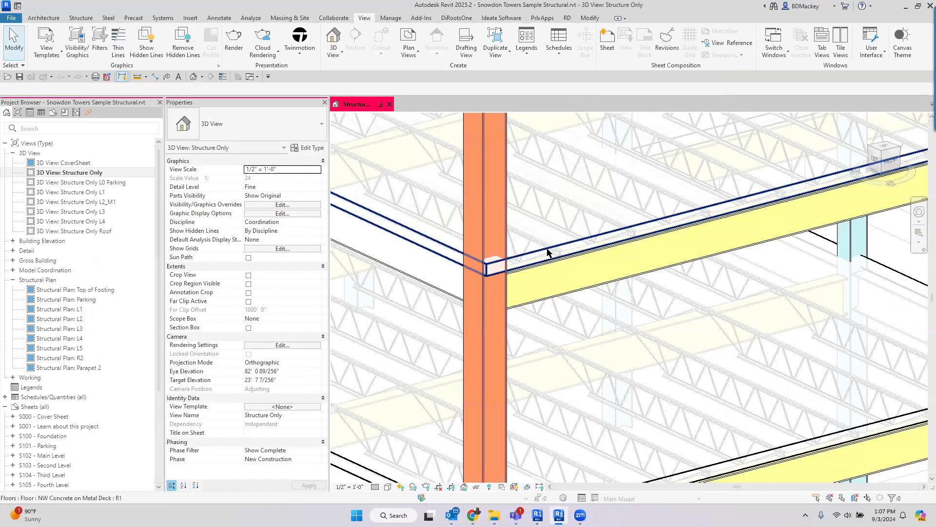
# Temporarily hide the floor slab with HH and Tab-select the W18x55 girder beneath.
pyautogui.click(547, 253)
pyautogui.press('h')
pyautogui.press('h')
pyautogui.scroll(-2, 681, 291)
pyautogui.scroll(5, 678, 298)
pyautogui.press('Tab')
pyautogui.click(671, 293)
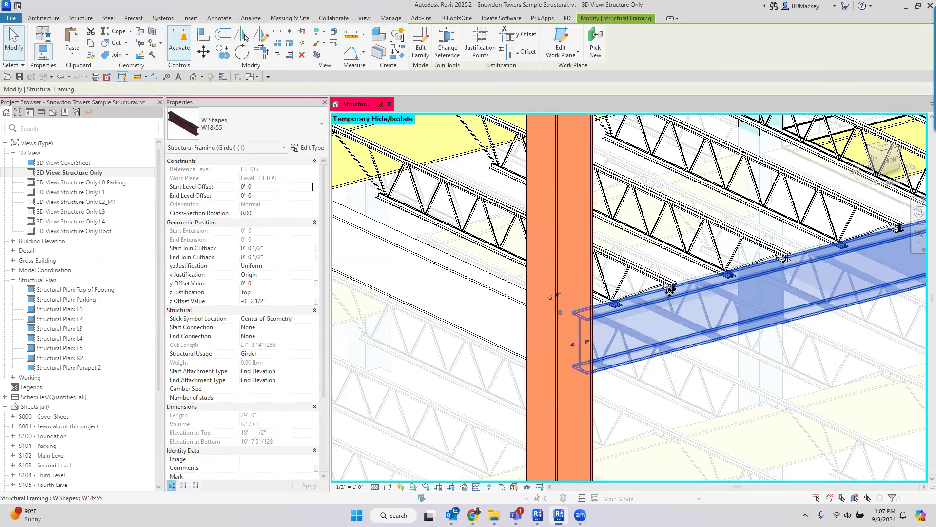
# Inspect the beam and girder on either side of the column while panning and orbiting.
pyautogui.click(489, 291)
pyautogui.scroll(-2, 523, 313)
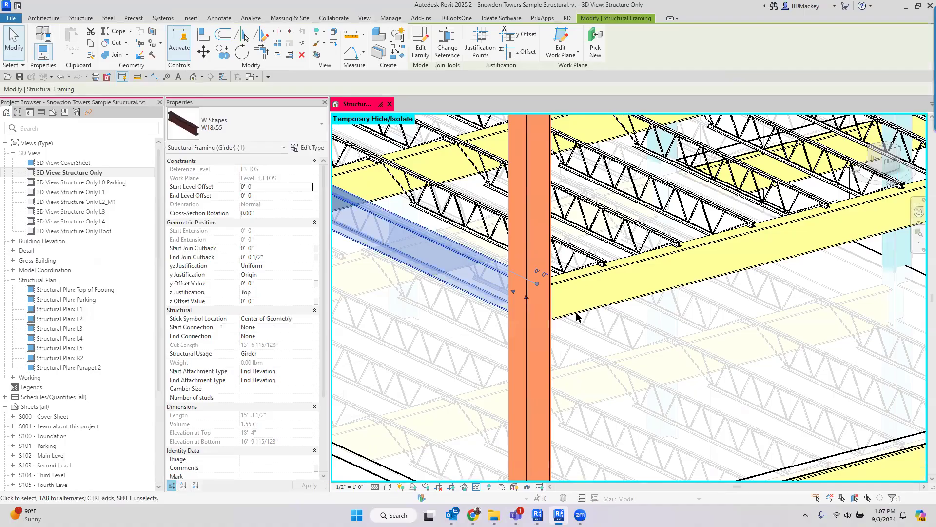
pyautogui.scroll(-2, 577, 317)
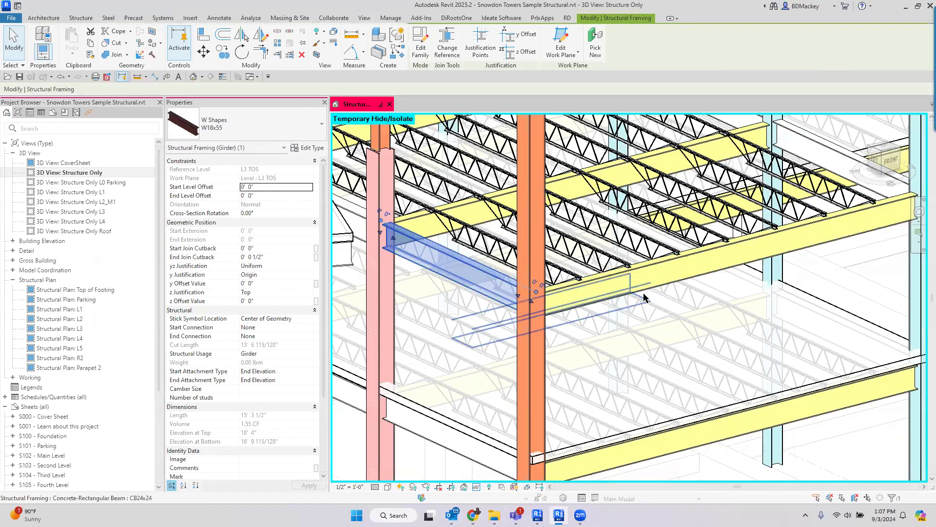
pyautogui.click(671, 266)
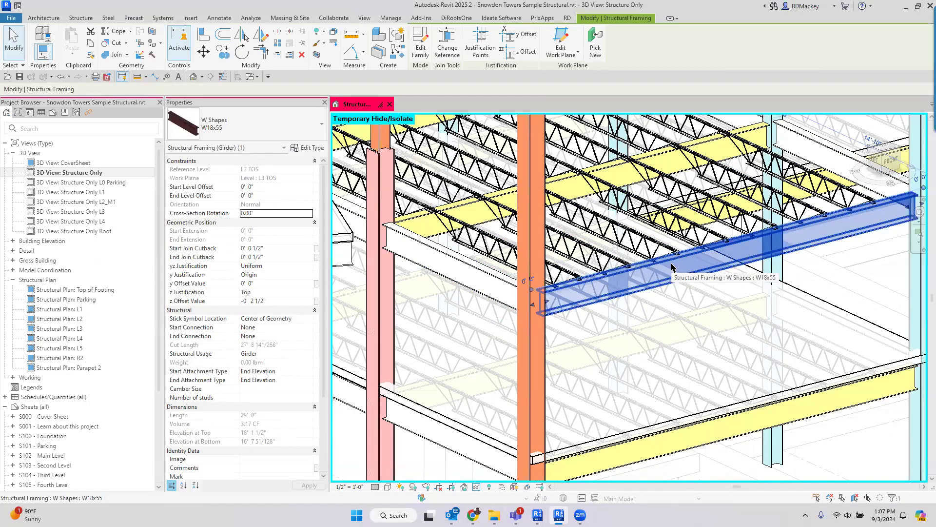
pyautogui.scroll(-3, 671, 267)
pyautogui.moveTo(671, 267); pyautogui.dragTo(665, 307, button='middle')
pyautogui.press('h')
pyautogui.press('h')
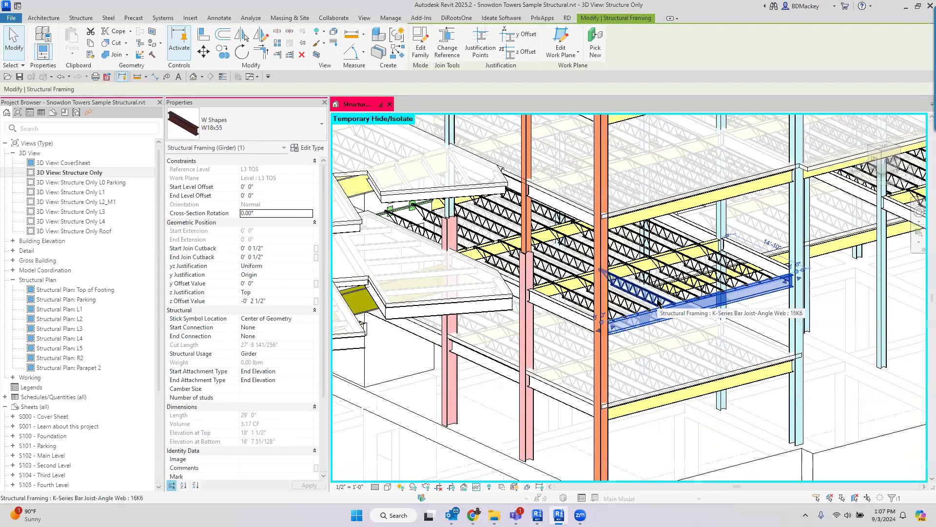
pyautogui.keyDown('shift'); pyautogui.moveTo(646, 288); pyautogui.dragTo(544, 242, button='middle'); pyautogui.keyUp('shift')
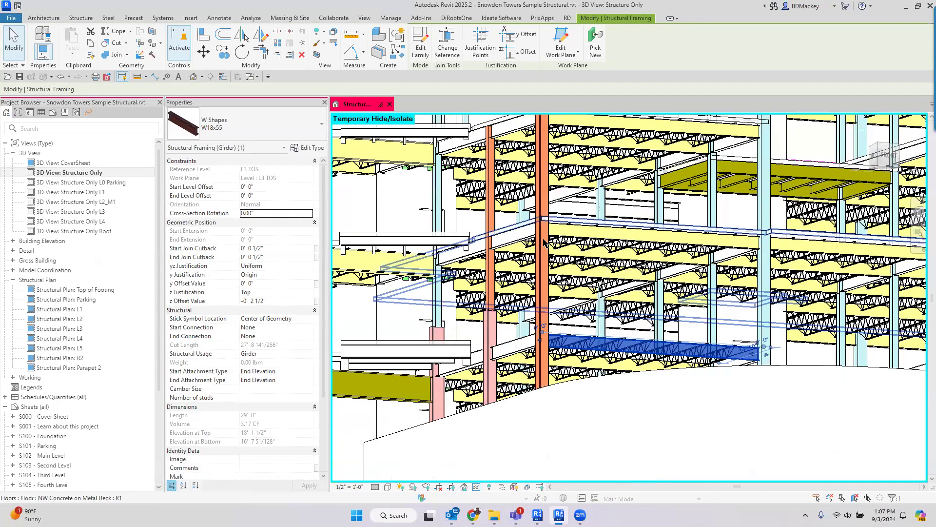
pyautogui.scroll(5, 546, 242)
# Select the girder referencing L4 TOS and review its properties.
pyautogui.click(582, 167)
pyautogui.moveTo(582, 180); pyautogui.dragTo(578, 205, button='middle')
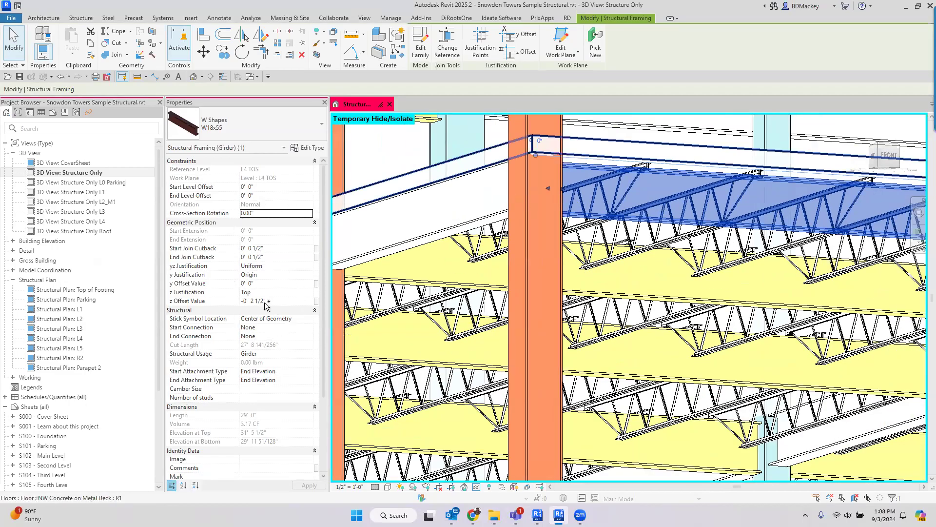
pyautogui.scroll(-5, 469, 283)
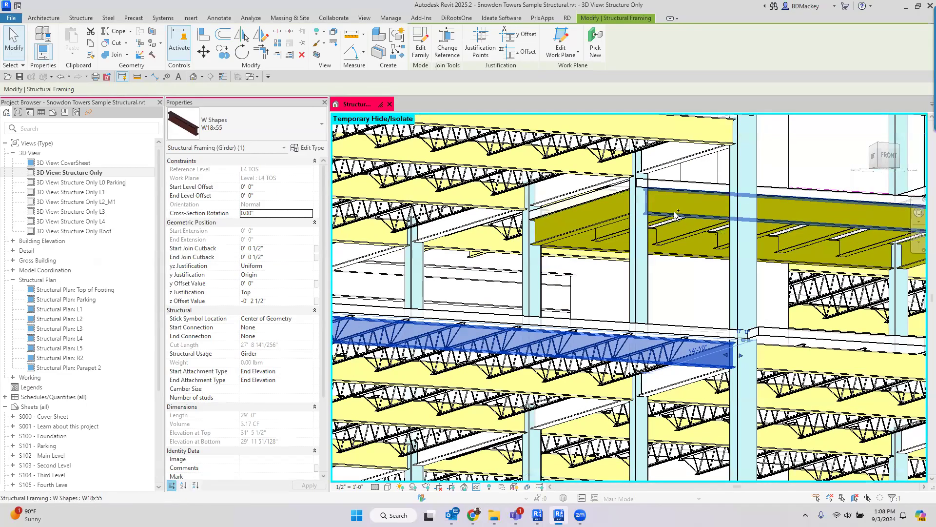
pyautogui.click(364, 18)
pyautogui.click(101, 46)
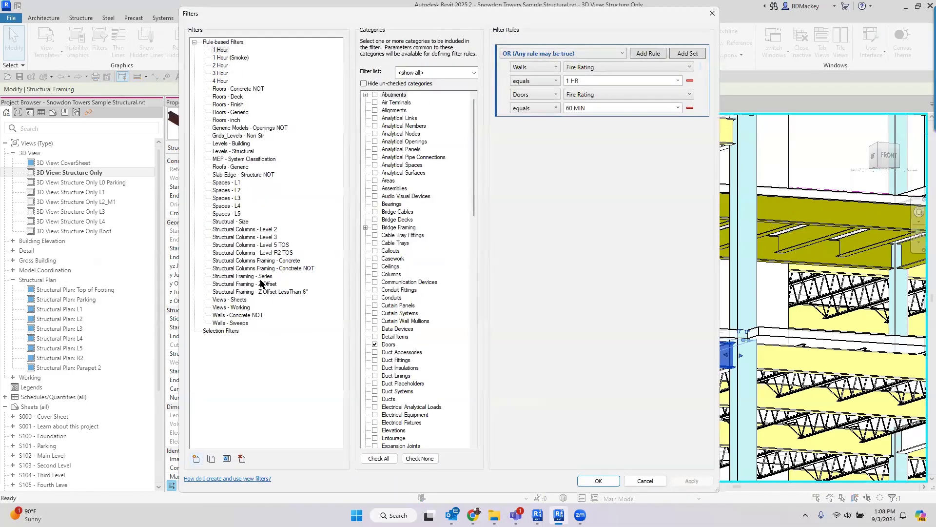
pyautogui.click(259, 284)
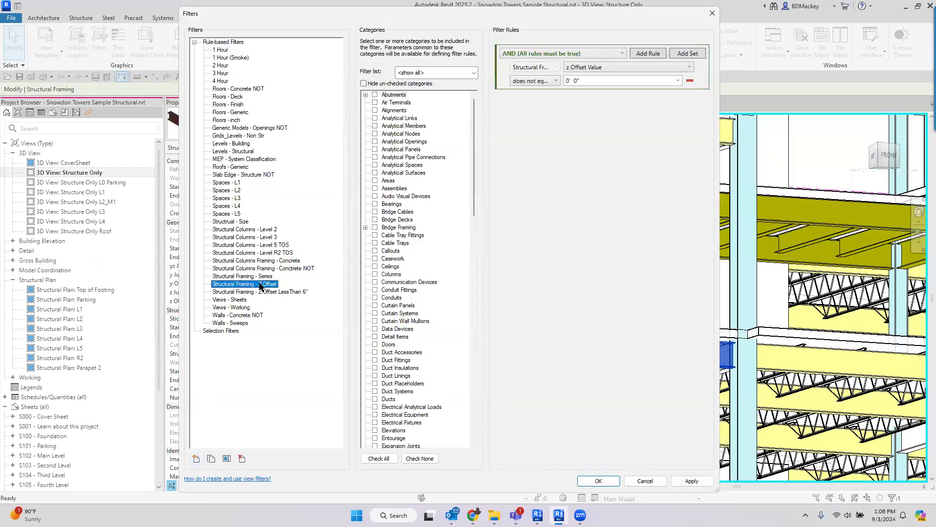
pyautogui.click(389, 84)
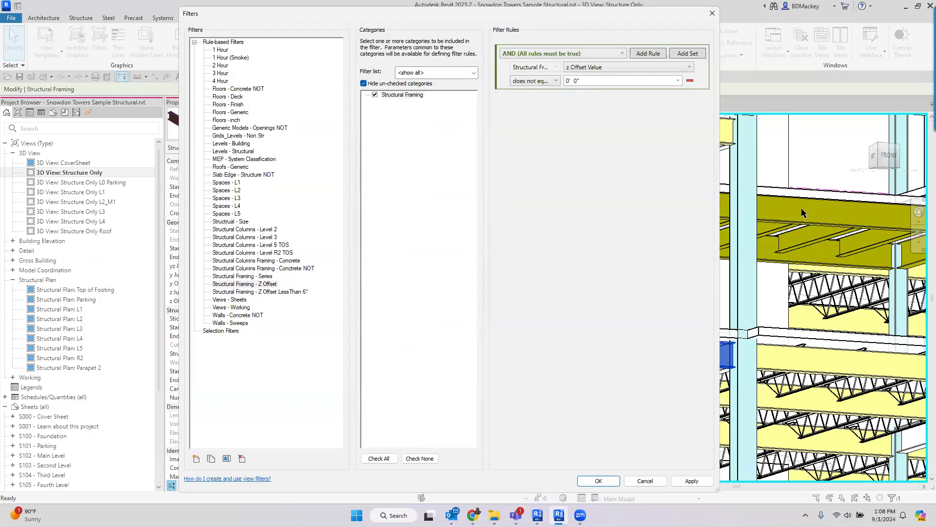
pyautogui.click(270, 292)
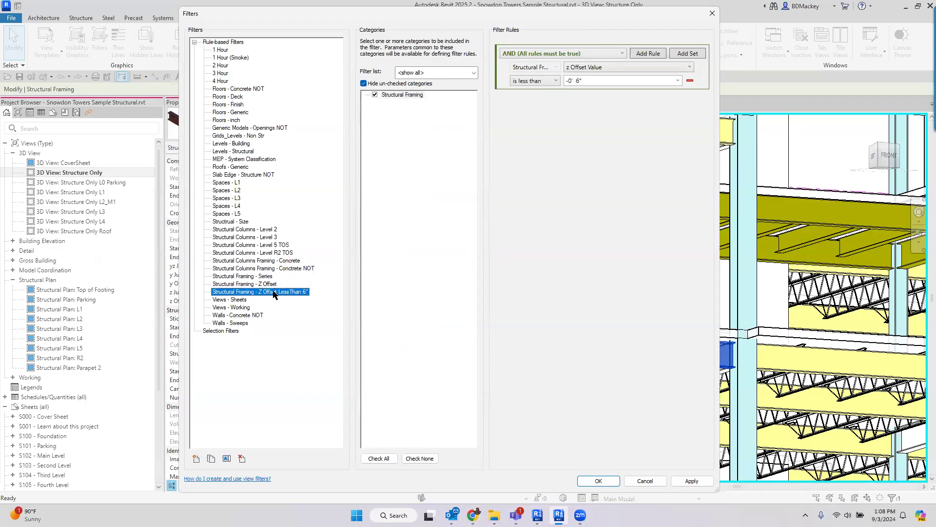
pyautogui.click(645, 480)
pyautogui.scroll(-4, 692, 307)
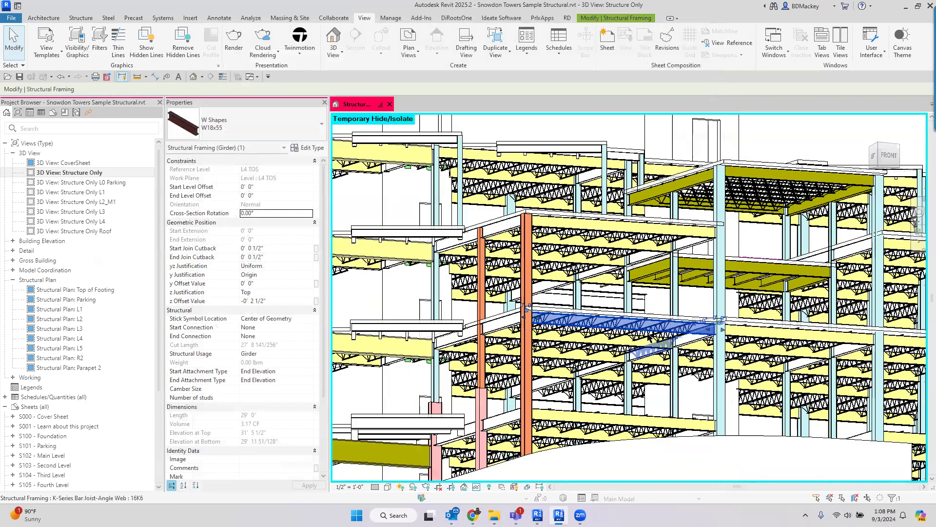
# Orbit around the column and select the upper L5 girder.
pyautogui.scroll(5, 635, 340)
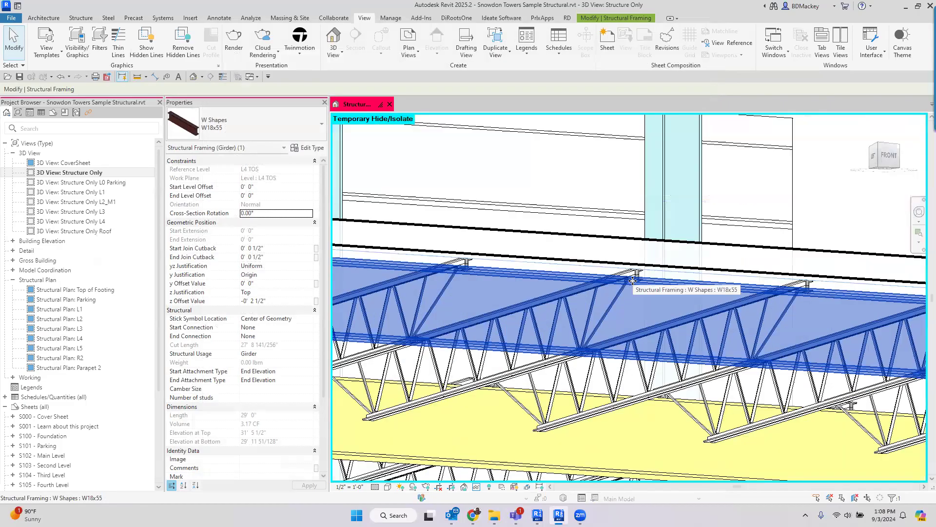
pyautogui.scroll(-4, 632, 280)
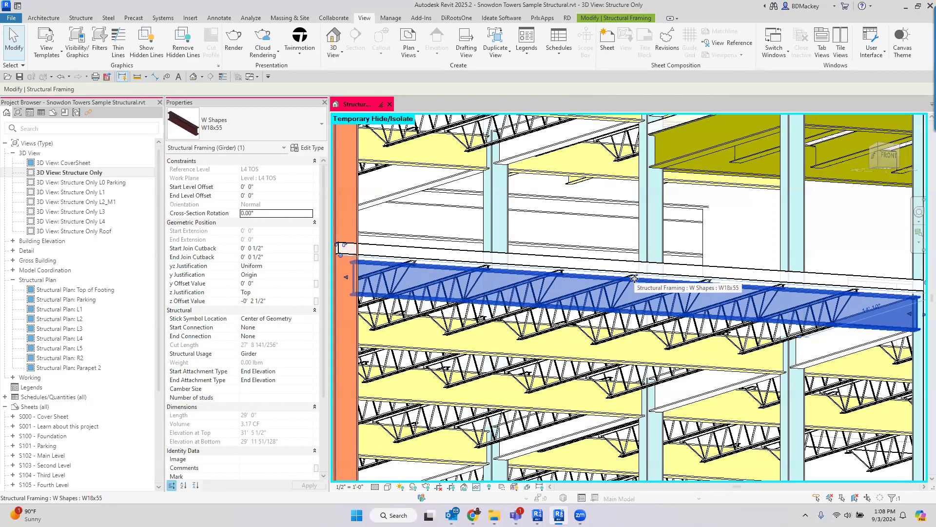
pyautogui.keyDown('shift'); pyautogui.moveTo(634, 278); pyautogui.dragTo(690, 254, button='middle'); pyautogui.keyUp('shift')
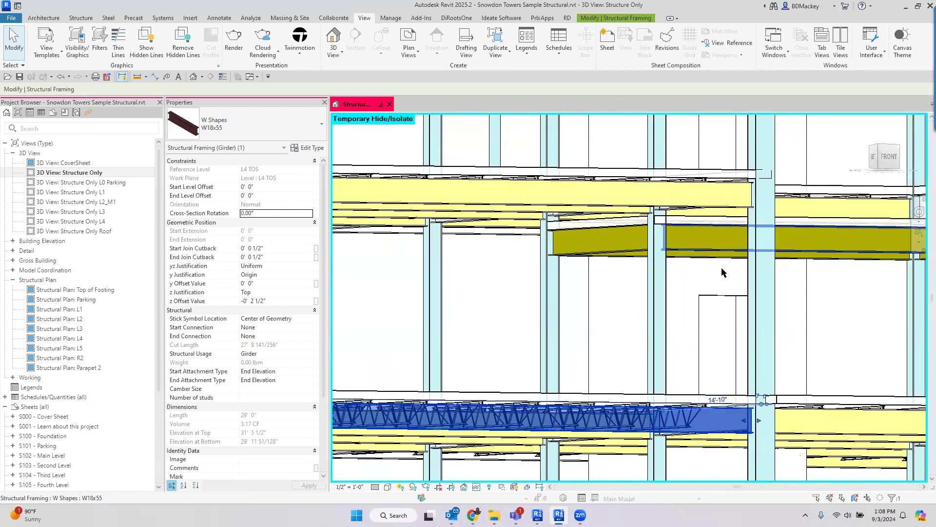
pyautogui.click(707, 251)
pyautogui.keyDown('shift'); pyautogui.moveTo(685, 290); pyautogui.dragTo(718, 157, button='middle'); pyautogui.keyUp('shift')
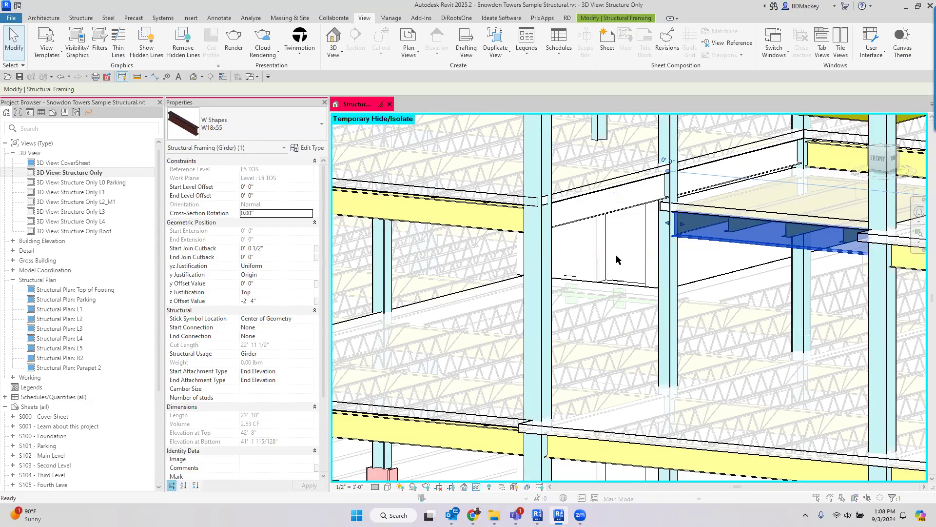
# Move the Structural Framing - Z Offset filter above Z Offset LessThan 6" and confirm with OK.
pyautogui.press('v')
pyautogui.press('v')
pyautogui.click(323, 44)
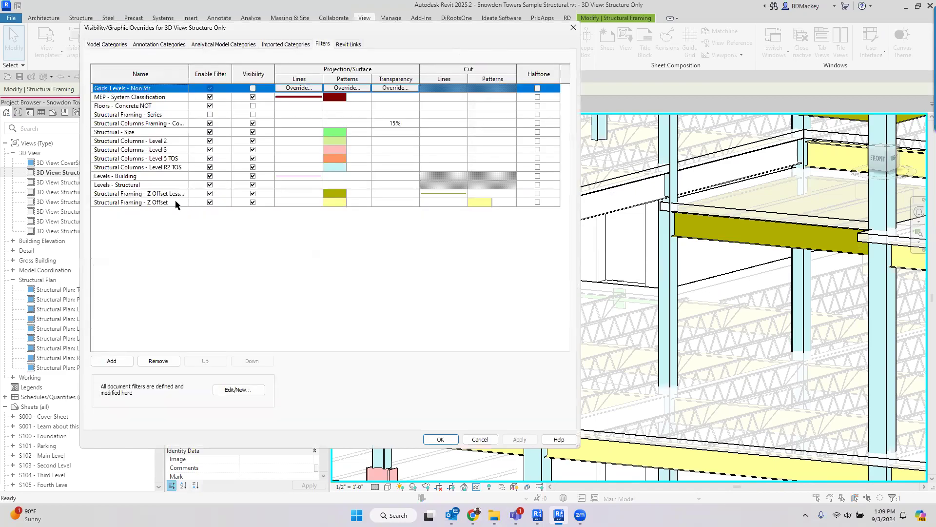
pyautogui.doubleClick(190, 73)
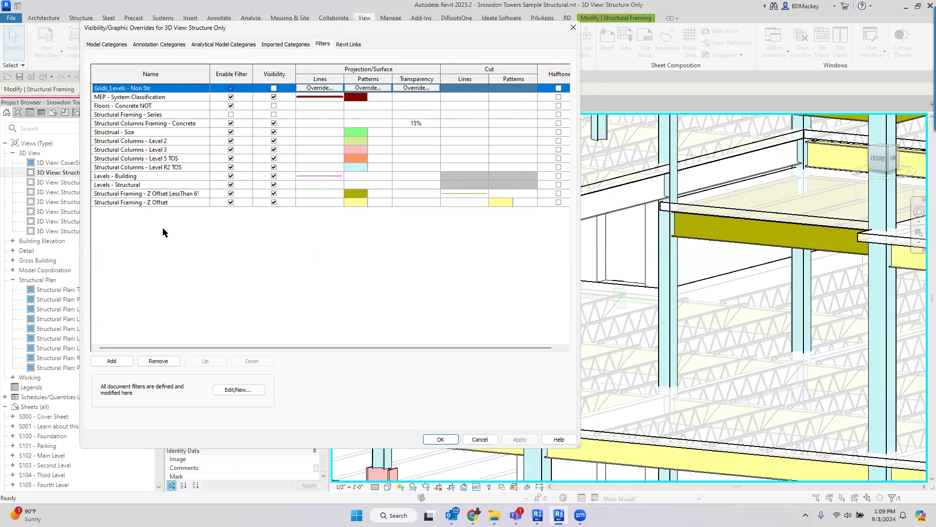
pyautogui.click(183, 202)
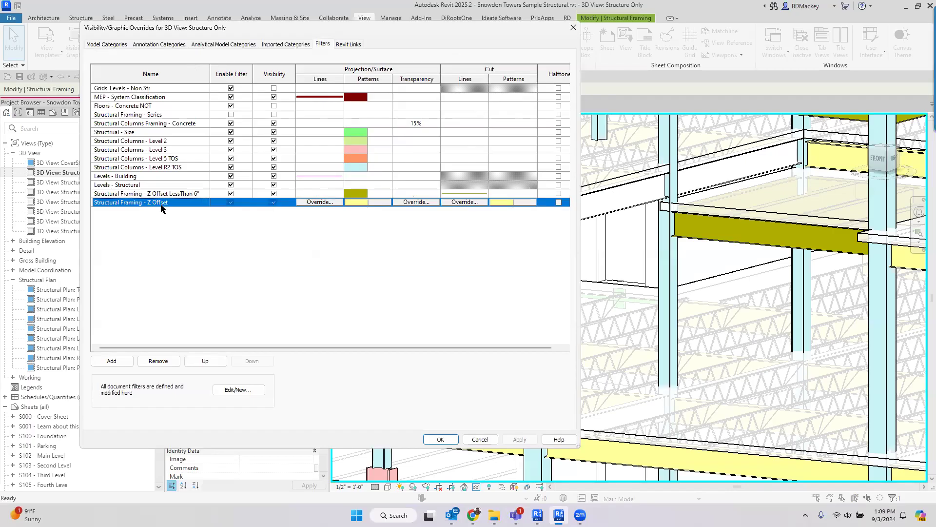
pyautogui.click(184, 196)
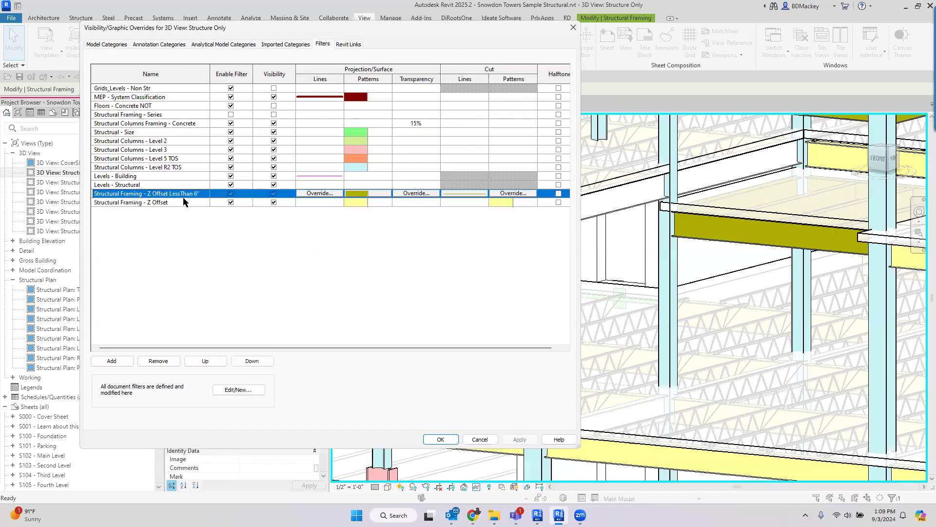
pyautogui.click(184, 201)
pyautogui.click(205, 361)
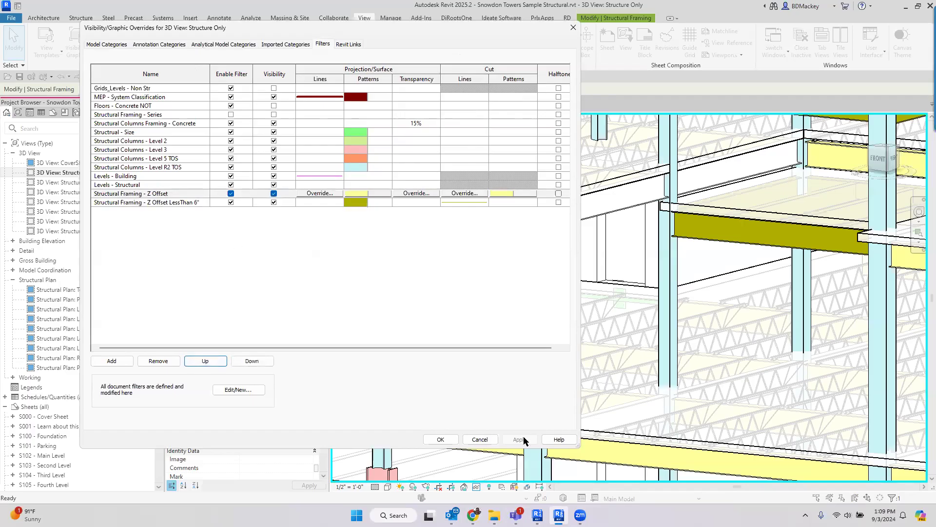
pyautogui.click(440, 440)
# Check the olive beam, cancel Visibility/Graphics, then select the W18x55 girder with -2' 4" z offset.
pyautogui.press('Escape')
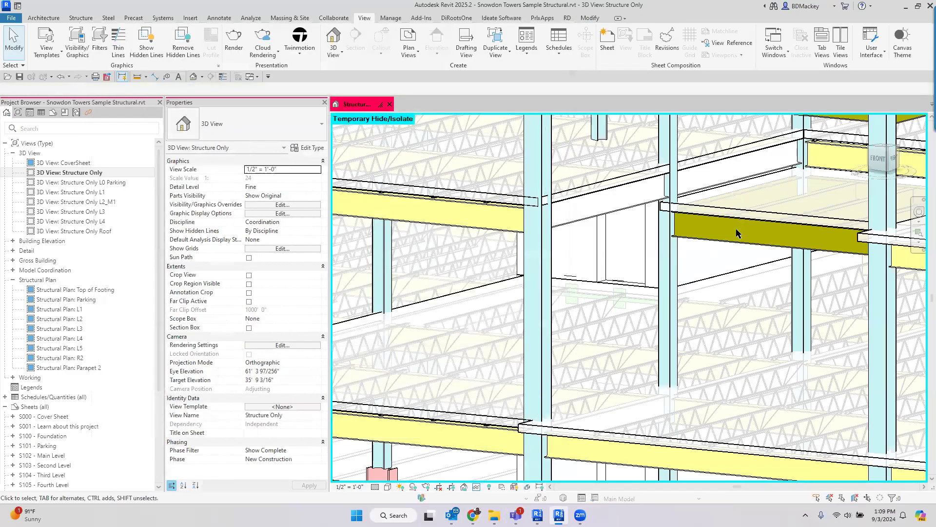
pyautogui.scroll(-1, 717, 246)
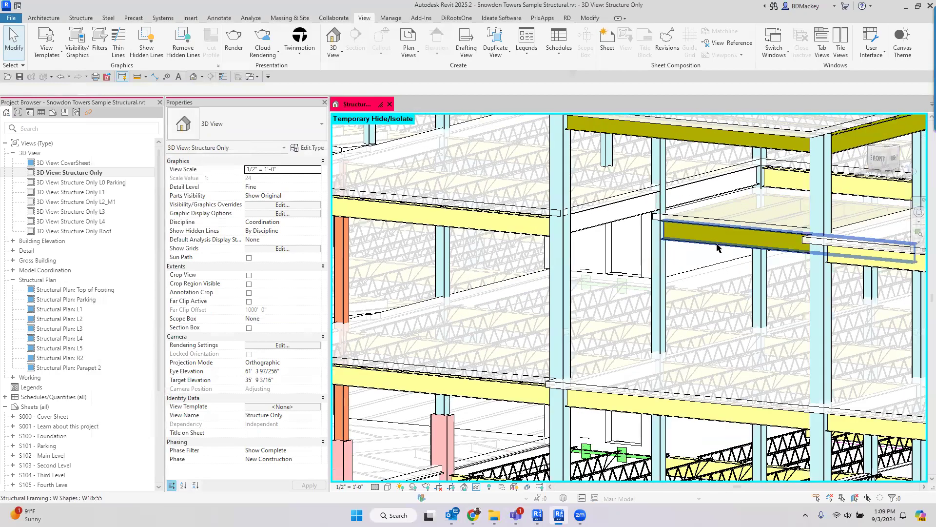
pyautogui.click(716, 246)
pyautogui.press('Escape')
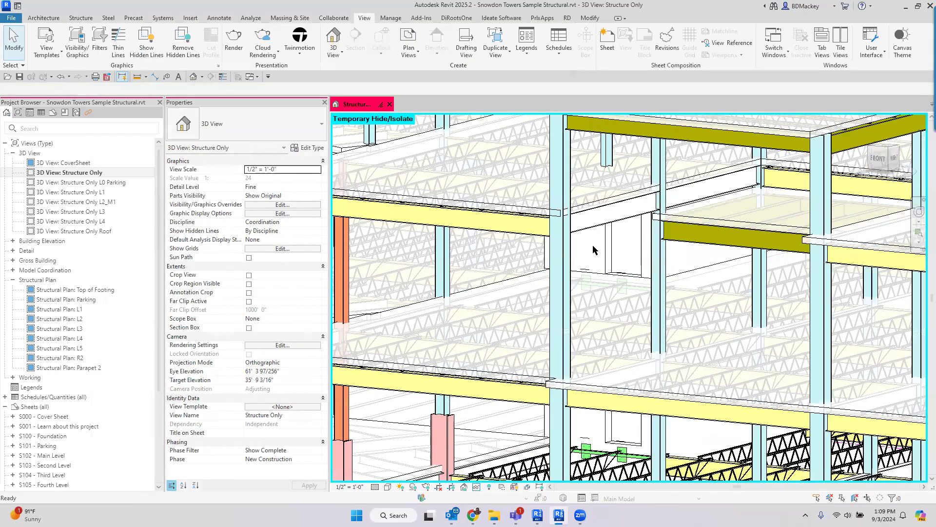
pyautogui.press('v')
pyautogui.press('v')
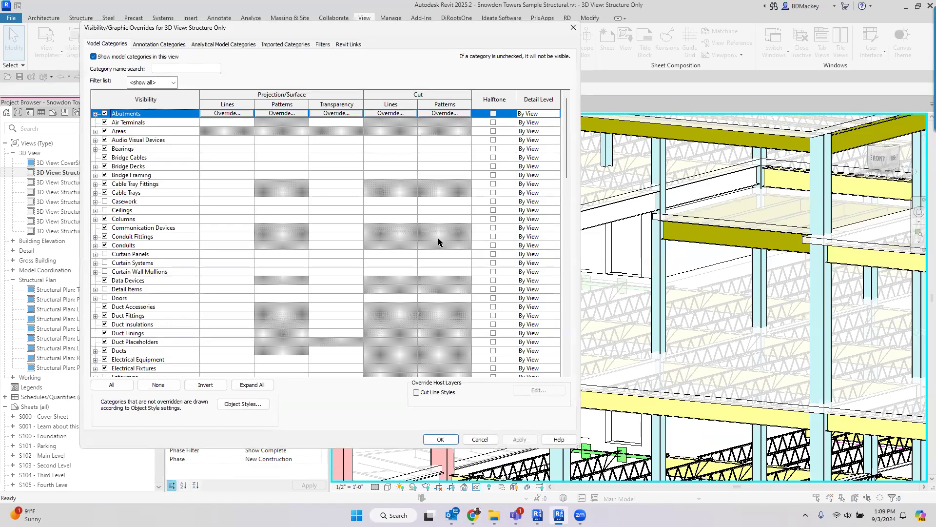
pyautogui.click(480, 439)
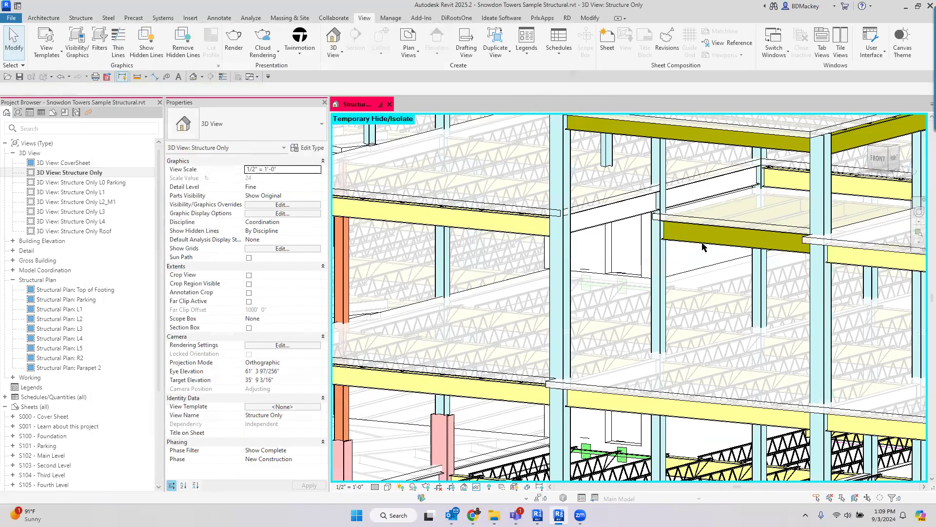
pyautogui.click(672, 242)
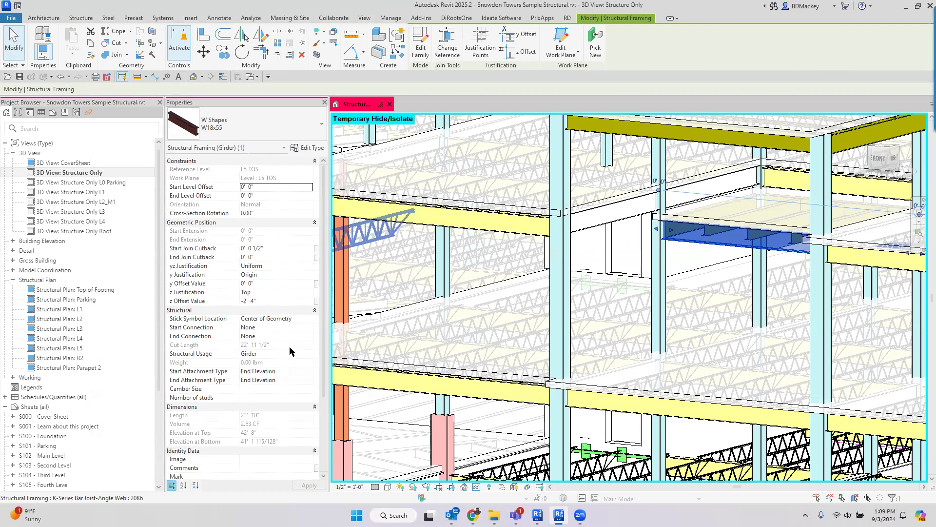
pyautogui.keyDown('shift'); pyautogui.moveTo(571, 274); pyautogui.dragTo(623, 284, button='middle'); pyautogui.keyUp('shift')
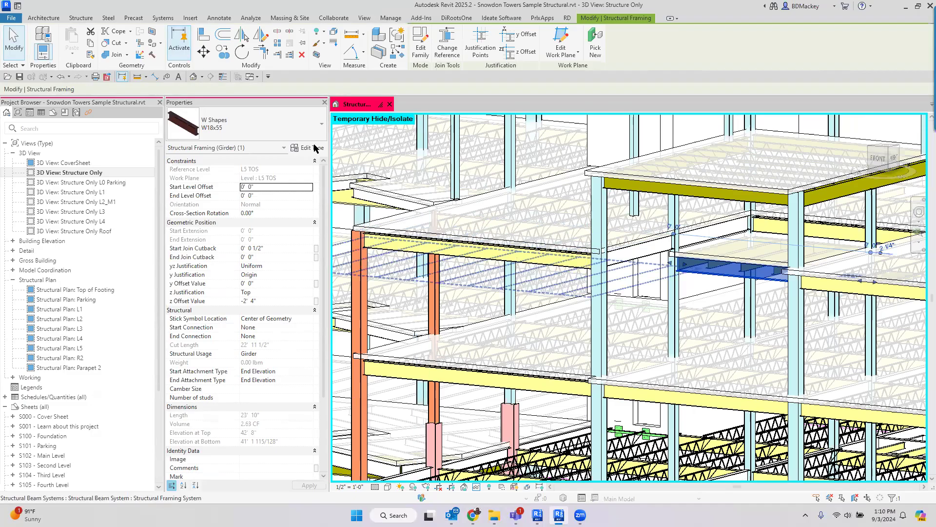
# In Structure Only's VG Filters, move the Z Offset Less Than 6" filter above Structural Framing - Z Offset.
pyautogui.press('v')
pyautogui.press('g')
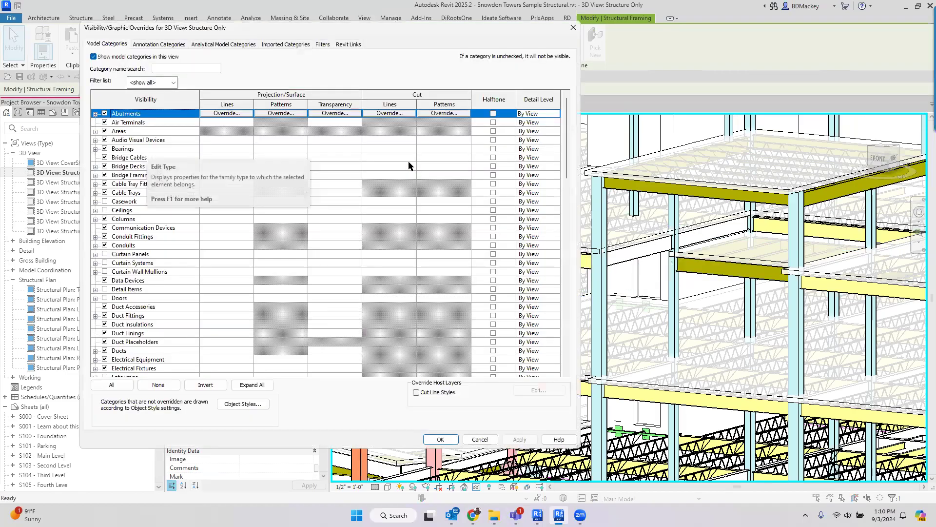
pyautogui.click(323, 44)
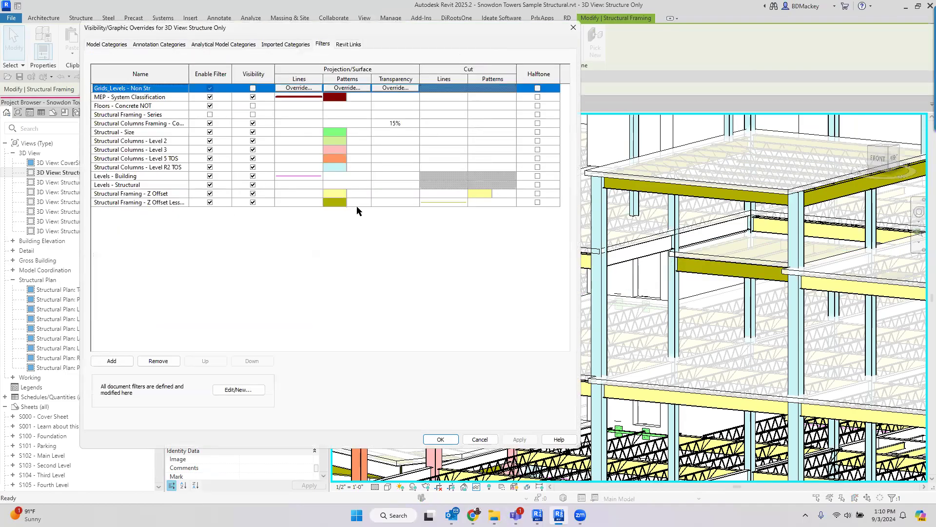
pyautogui.click(174, 193)
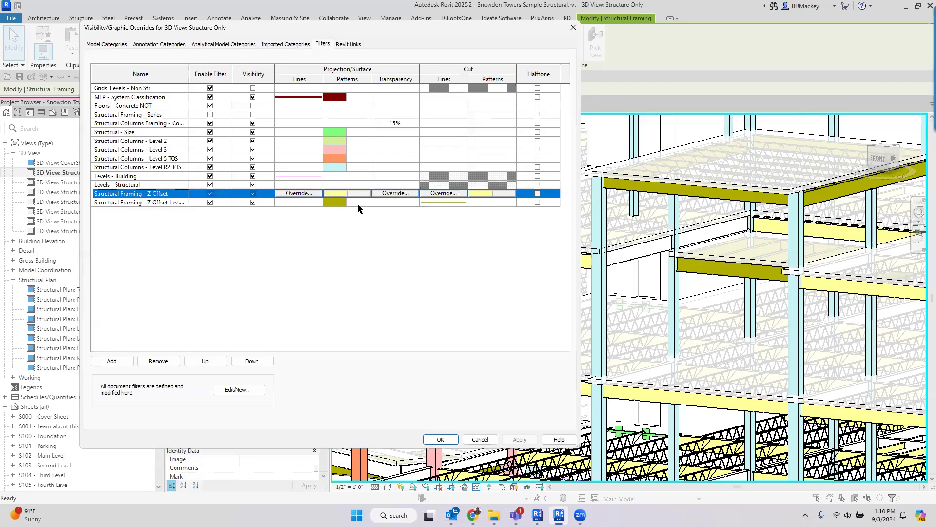
pyautogui.click(177, 194)
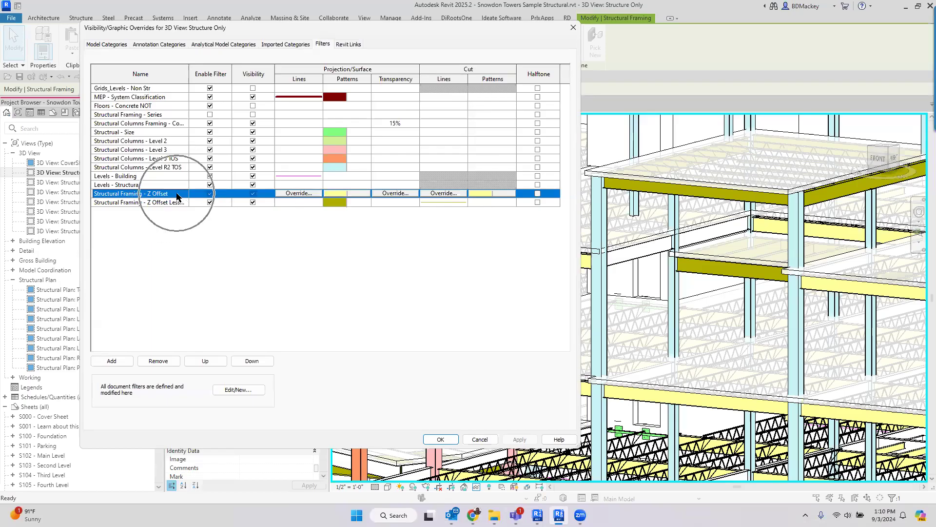
pyautogui.click(336, 197)
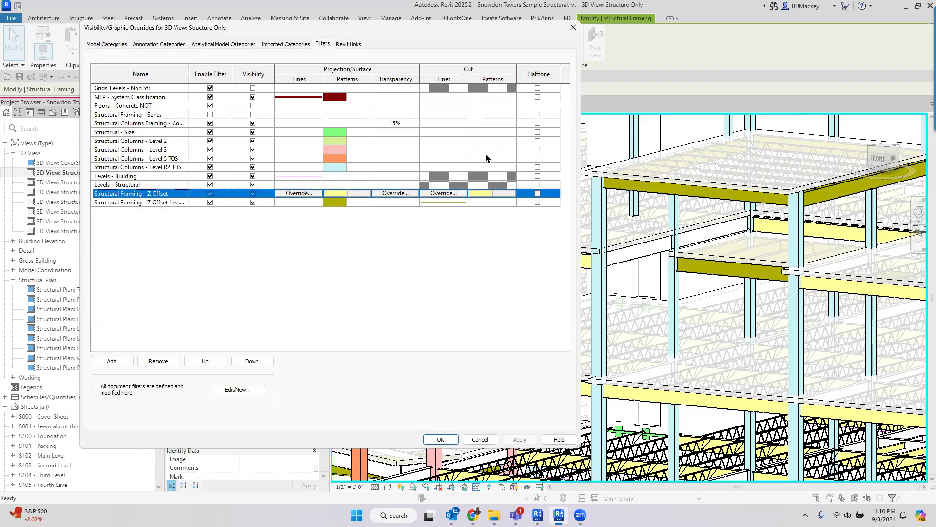
pyautogui.click(151, 201)
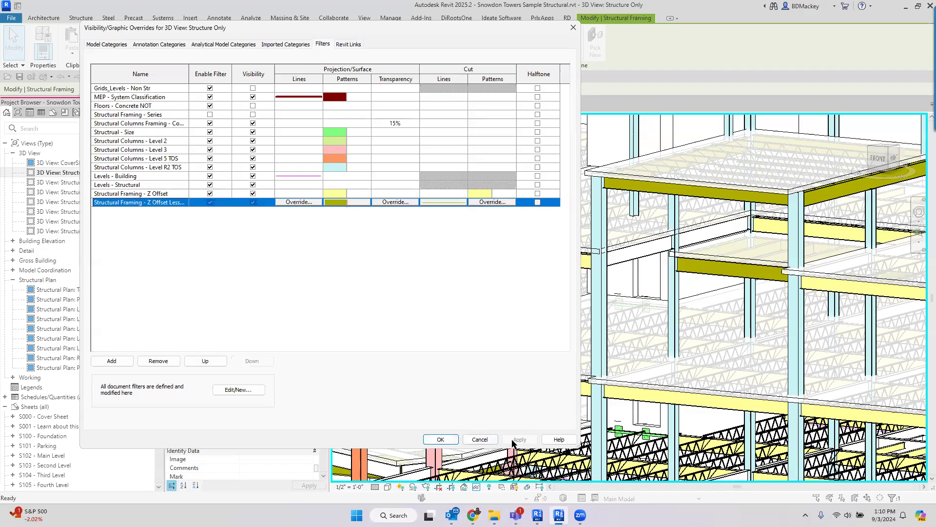
pyautogui.click(197, 360)
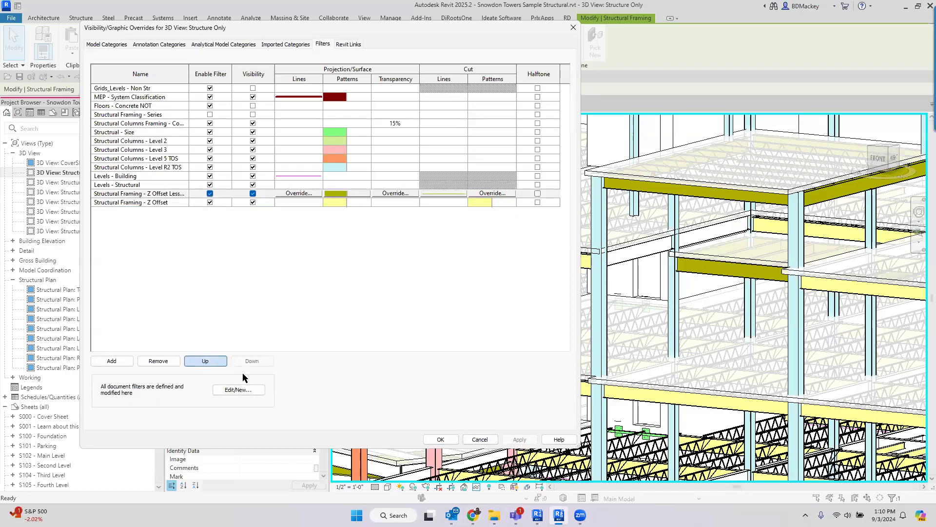
pyautogui.click(440, 439)
# Select the top-right girder, then minimize Revit 2025 to reveal the NFCU_Win_B2_A24 3D view.
pyautogui.scroll(-4, 741, 280)
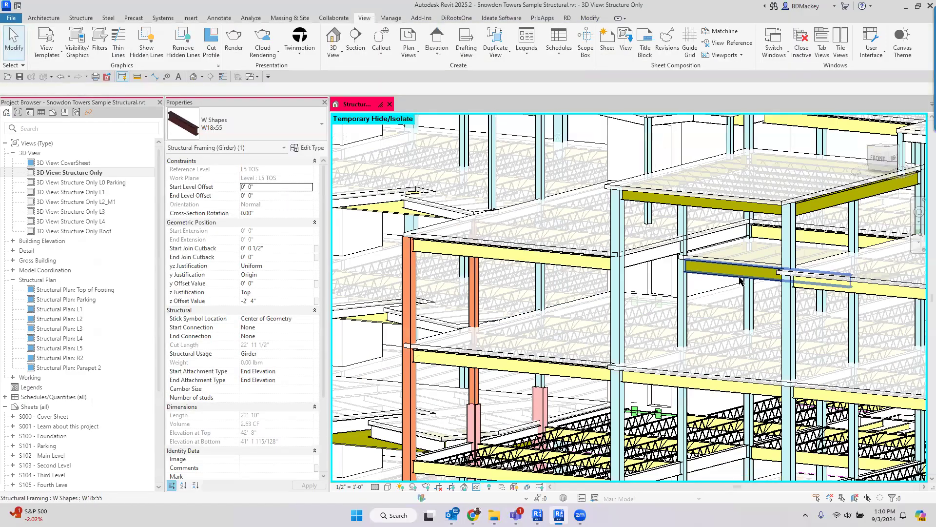
pyautogui.press('Escape')
pyautogui.scroll(5, 643, 271)
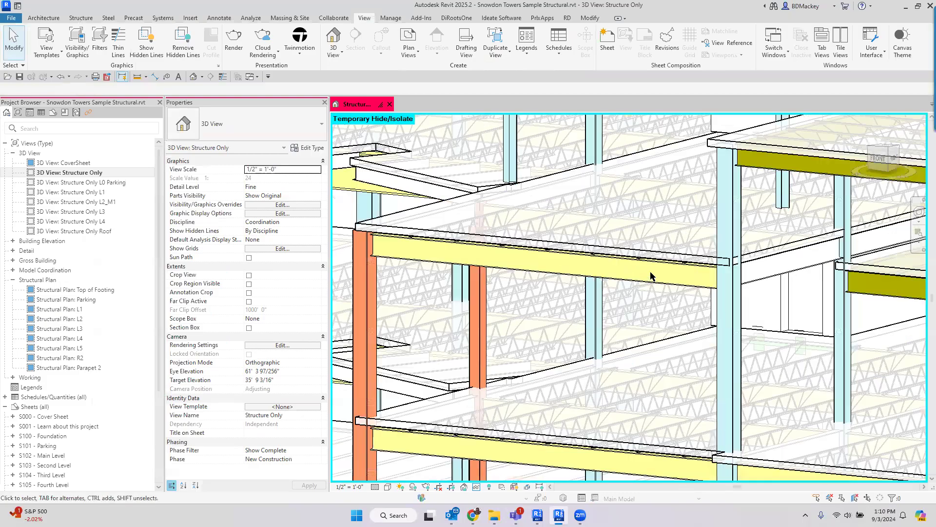
pyautogui.click(780, 145)
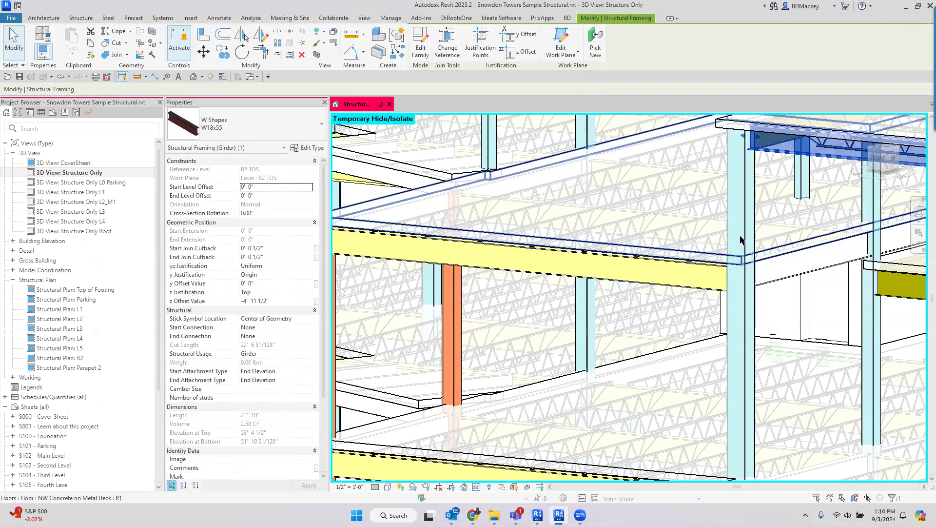
pyautogui.click(906, 6)
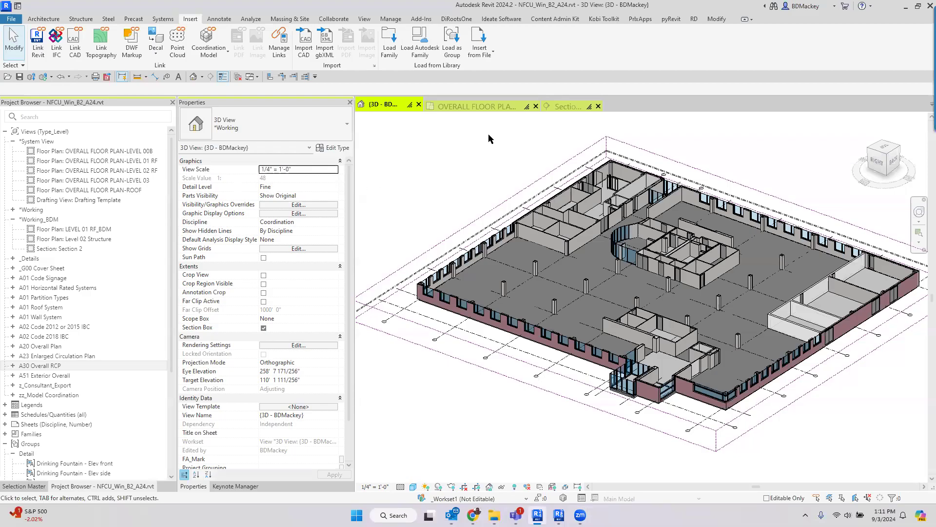
# Switch to the OVERALL FLOOR PLAN-LEVEL 01 RF plan, reframe it, and open View > Filters.
pyautogui.click(493, 104)
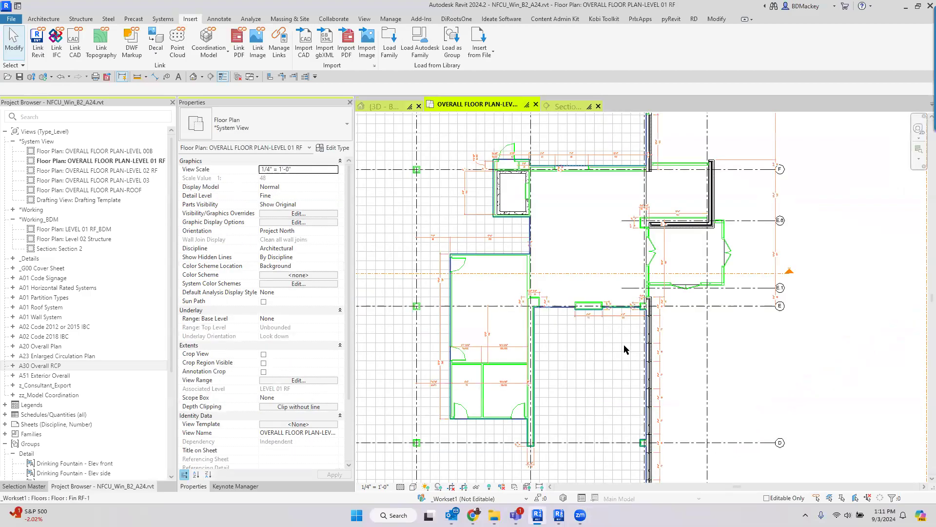
pyautogui.scroll(-3, 624, 349)
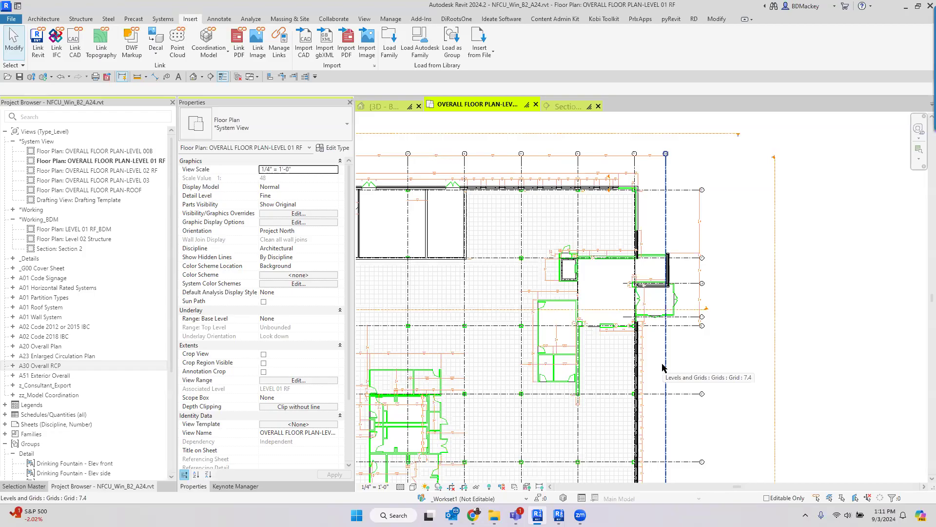
pyautogui.moveTo(731, 359); pyautogui.dragTo(808, 315, button='middle')
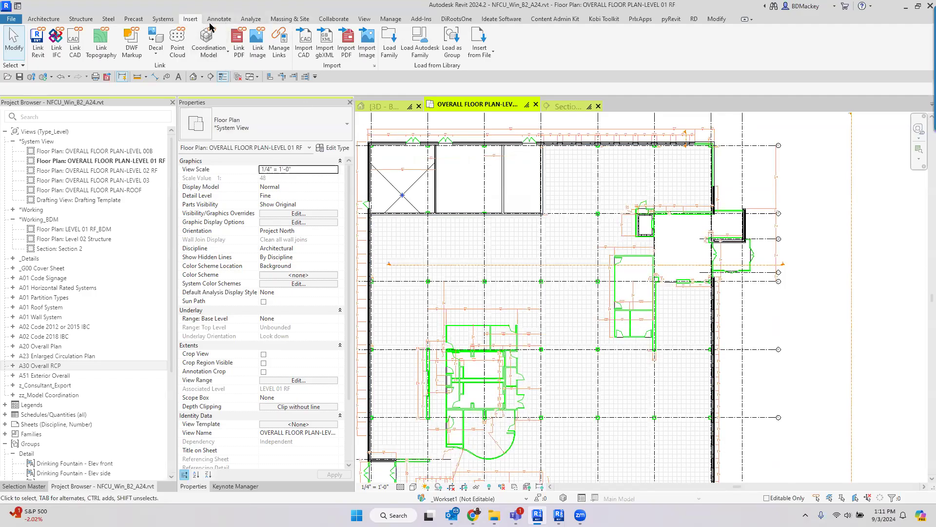
pyautogui.click(365, 19)
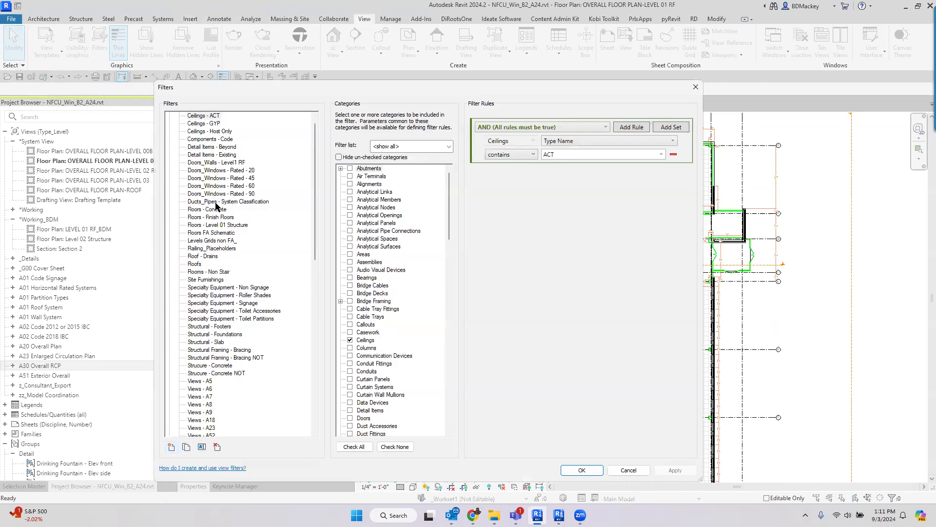
# Inspect the Doors_Walls - Level1 RF filter's checked categories and keep its rules combined with OR.
pyautogui.click(221, 164)
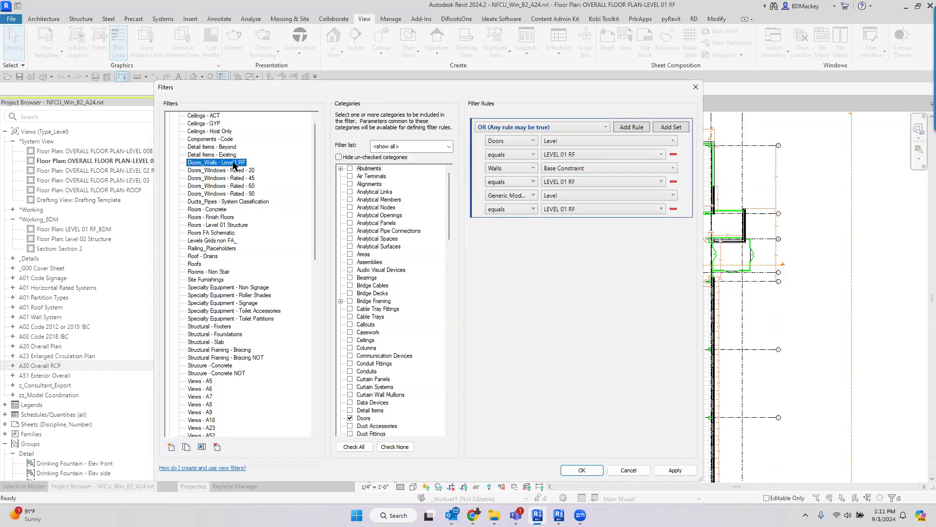
pyautogui.click(339, 157)
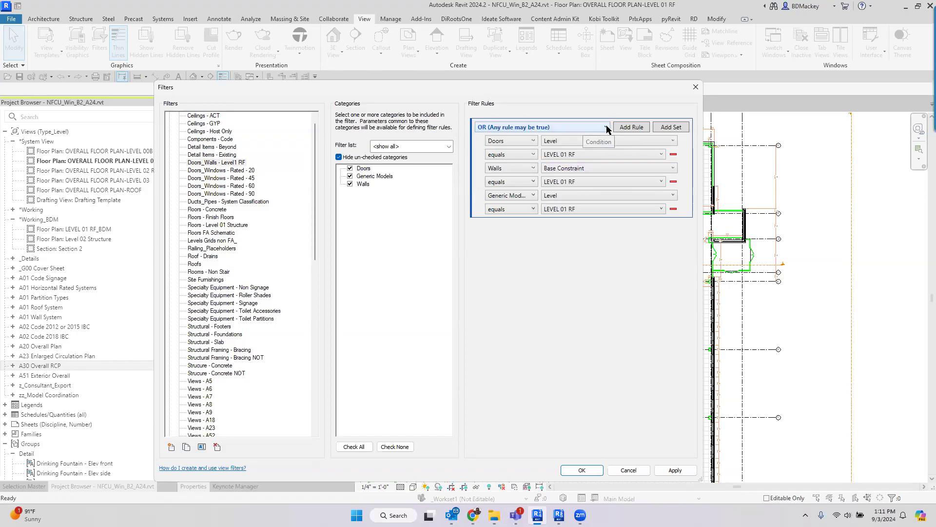
pyautogui.click(567, 127)
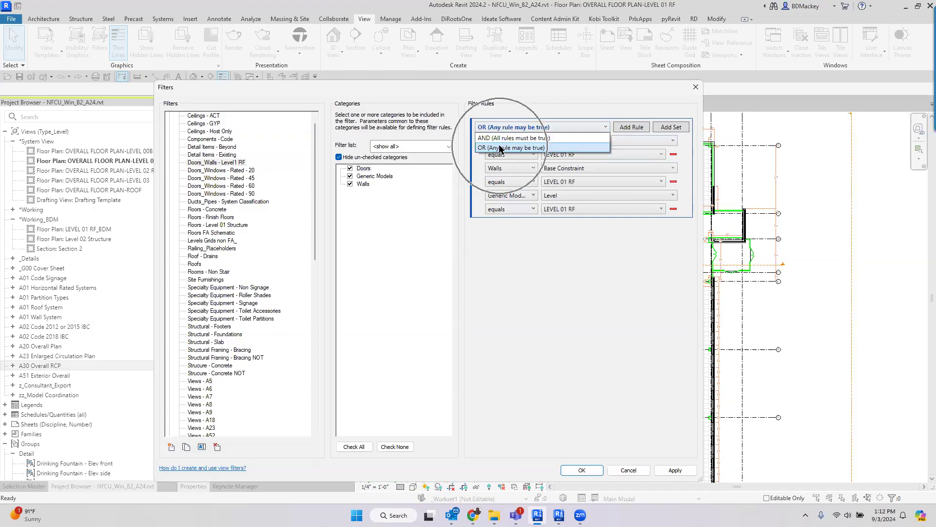
pyautogui.click(557, 233)
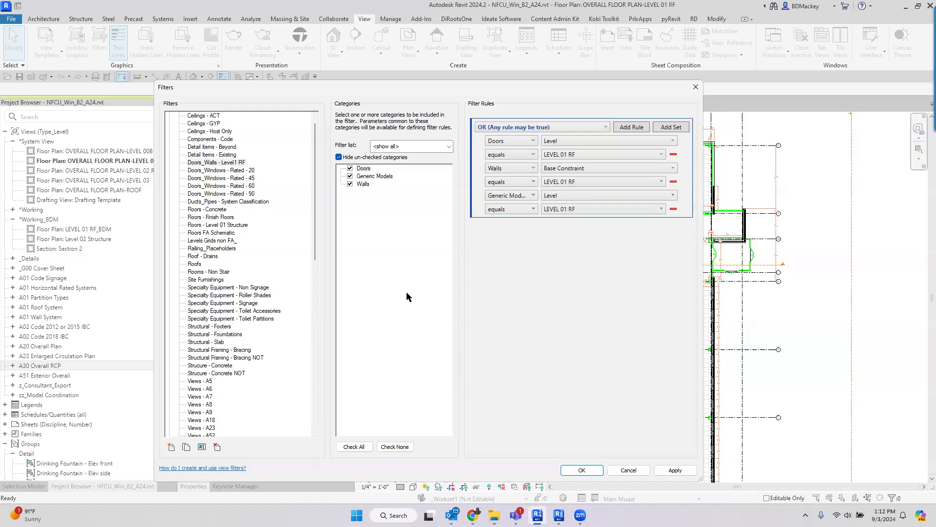
# Add Specialty Equipment to the filter's categories, accepting the criteria reset.
pyautogui.click(347, 158)
pyautogui.click(371, 221)
pyautogui.press('s')
pyautogui.scroll(-1, 411, 417)
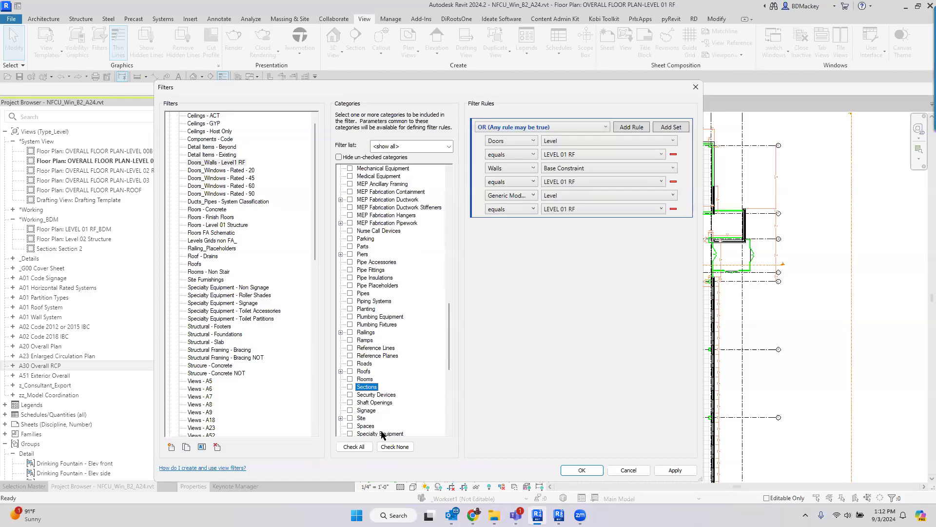
pyautogui.scroll(-1, 384, 435)
pyautogui.click(350, 411)
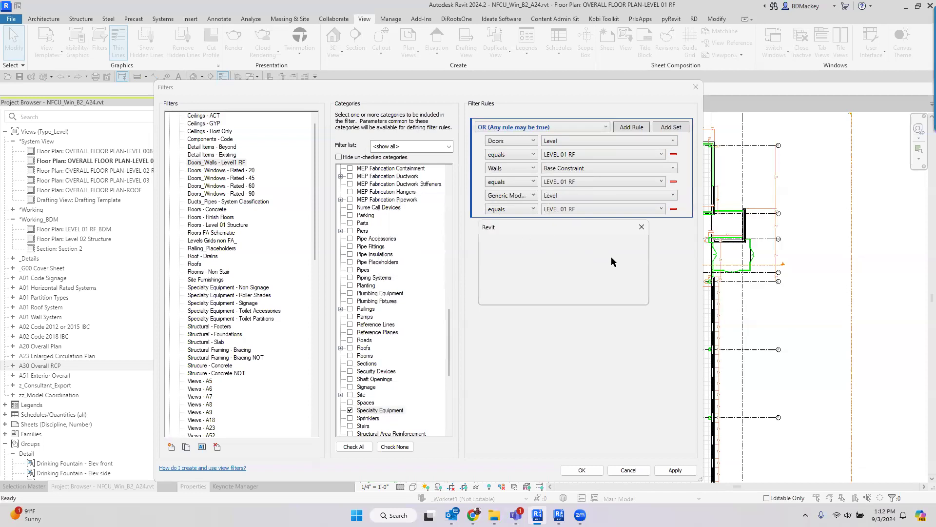
pyautogui.click(641, 227)
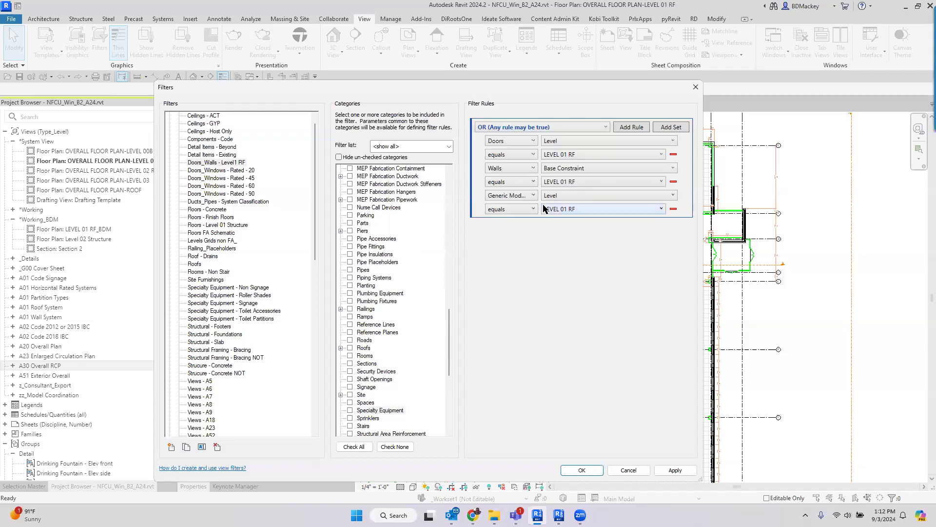
pyautogui.click(350, 410)
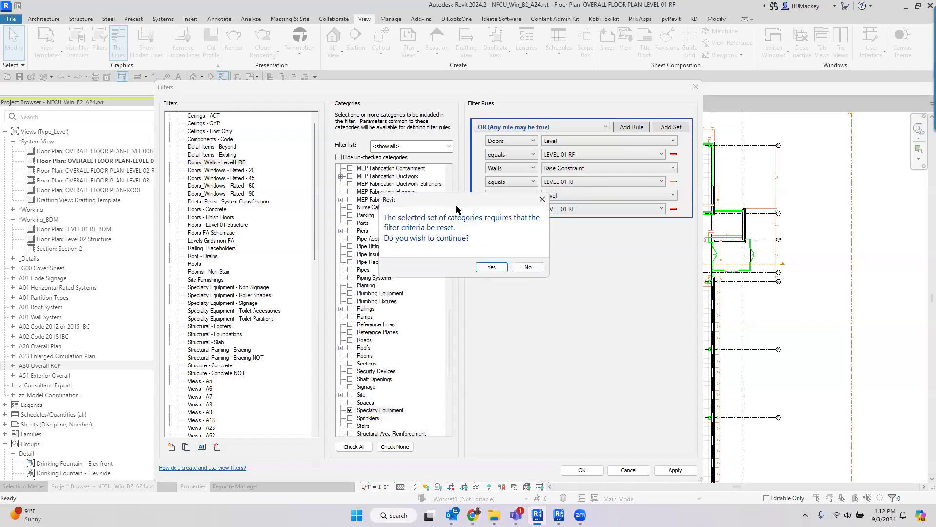
pyautogui.click(491, 269)
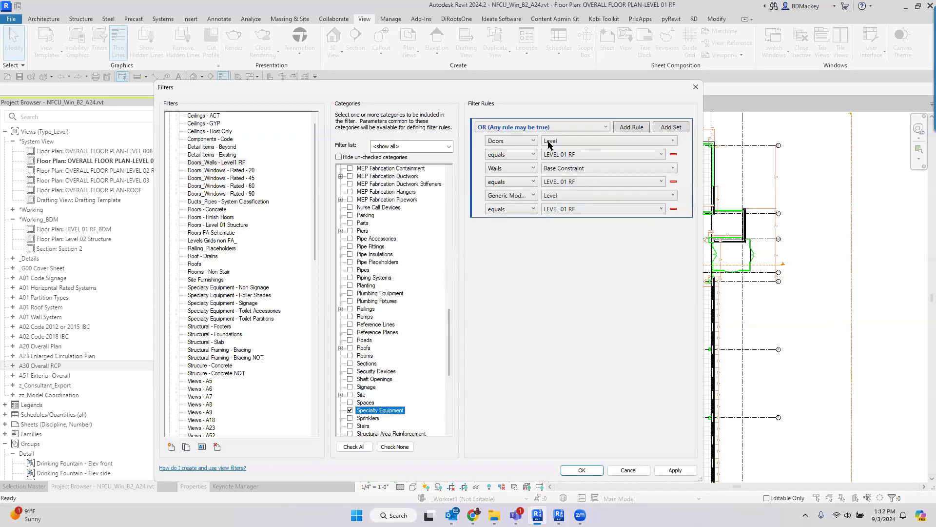
# Add a Specialty Equipment rule where Level equals LEVEL 01 RF and save the filter.
pyautogui.click(639, 128)
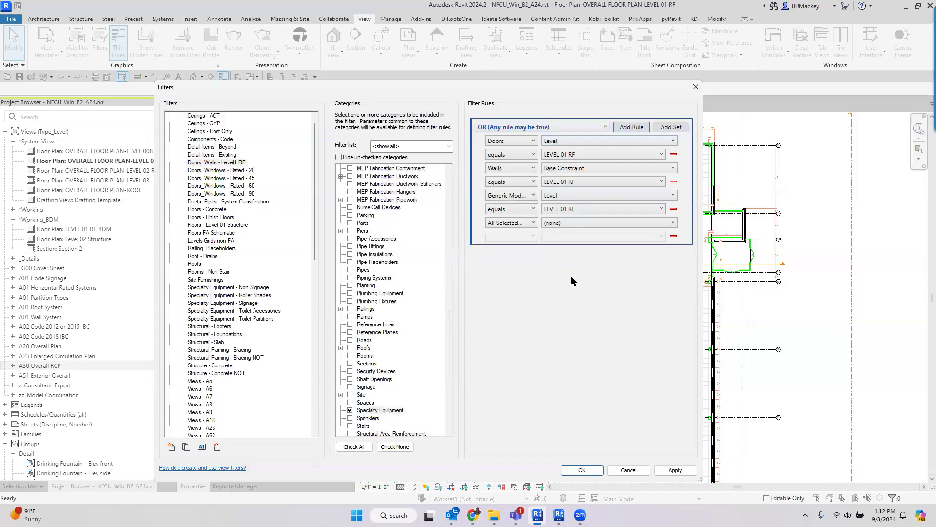
pyautogui.click(533, 222)
pyautogui.click(509, 263)
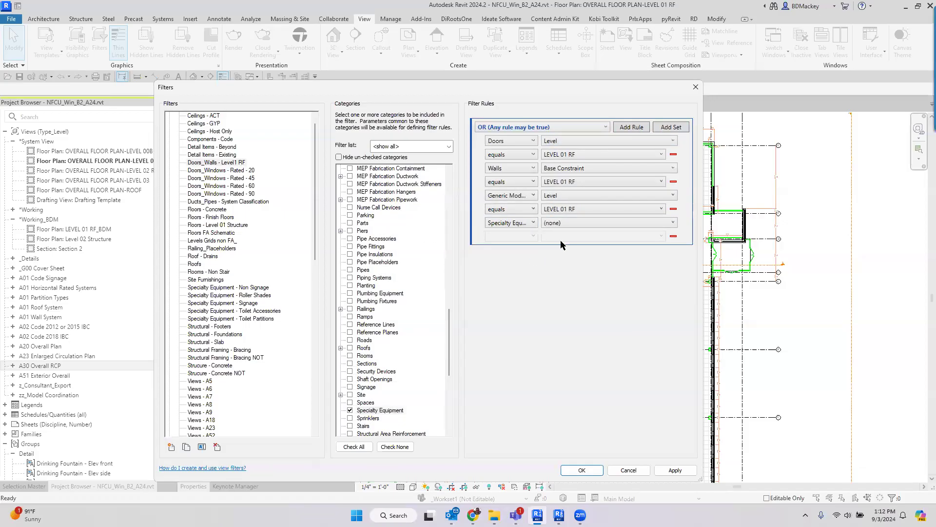
pyautogui.click(580, 222)
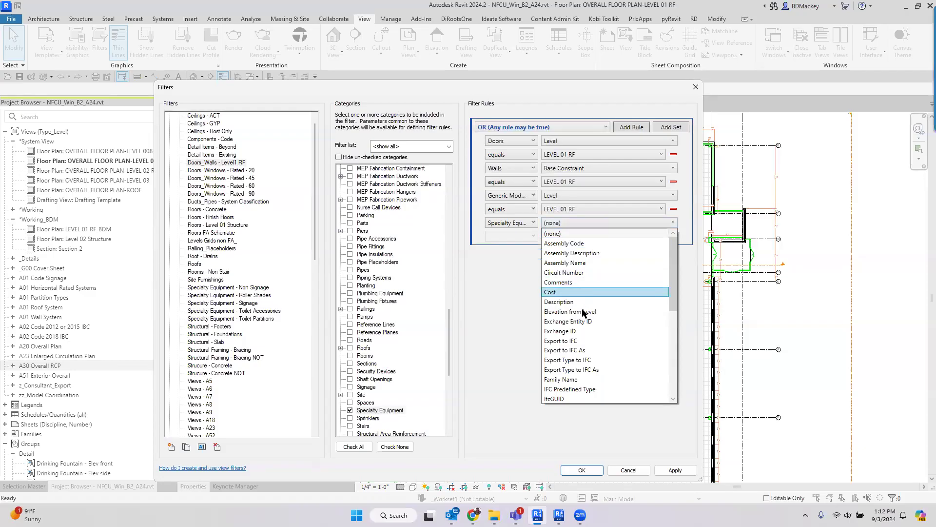
pyautogui.scroll(-1, 580, 315)
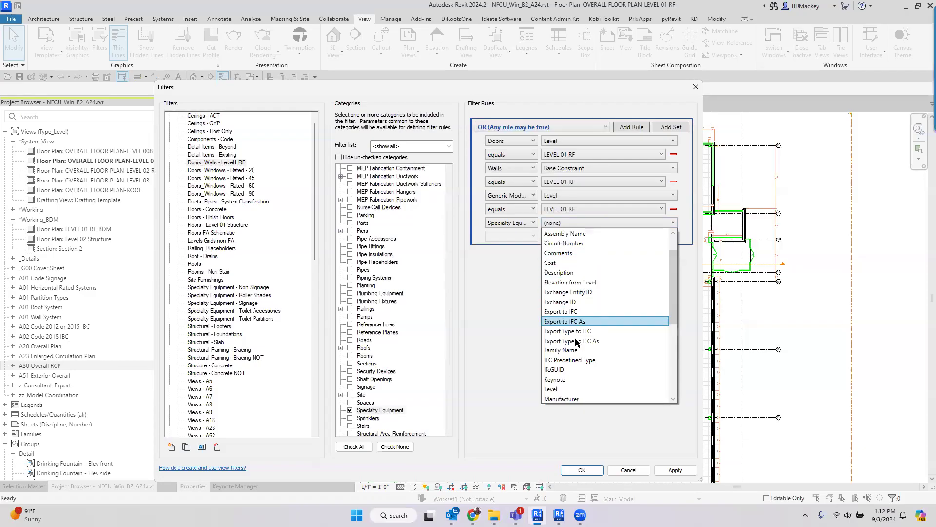
pyautogui.click(565, 389)
pyautogui.click(569, 222)
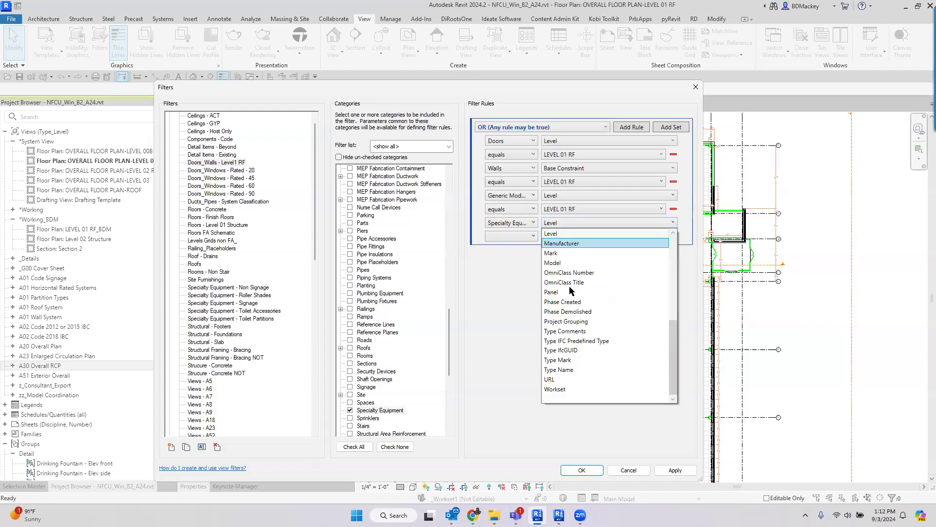
pyautogui.click(591, 439)
pyautogui.click(534, 236)
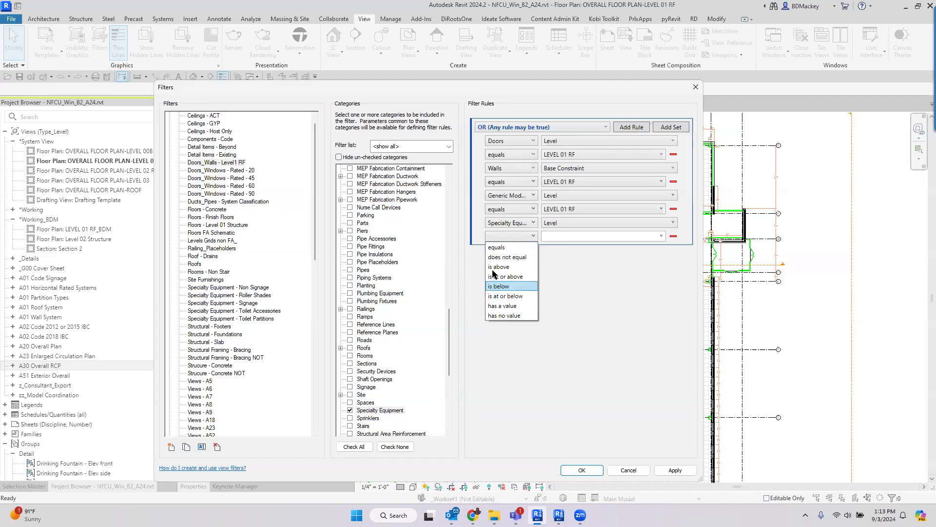
pyautogui.click(507, 248)
pyautogui.click(584, 238)
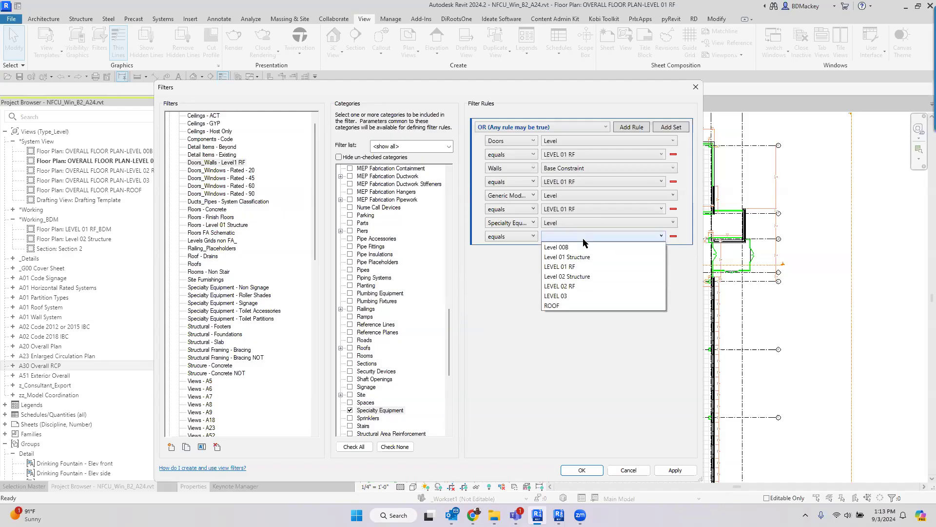
pyautogui.click(583, 267)
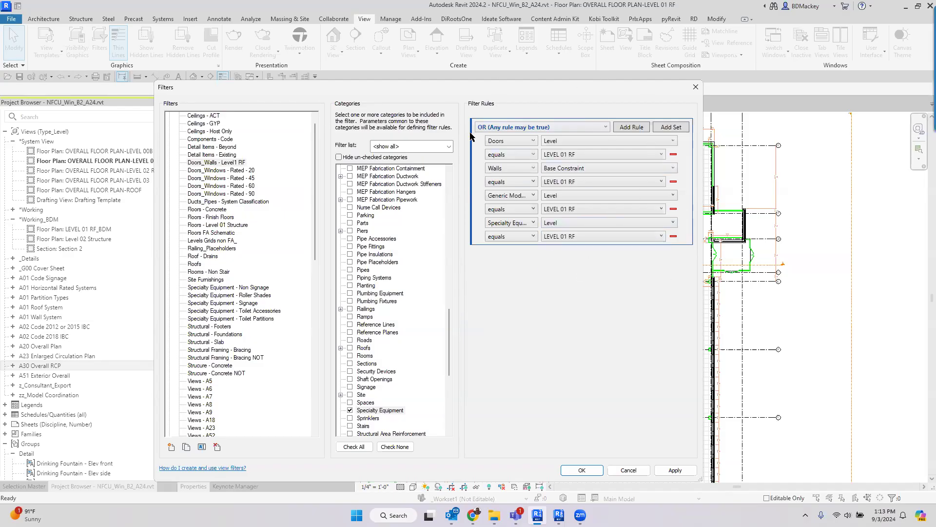
pyautogui.click(593, 469)
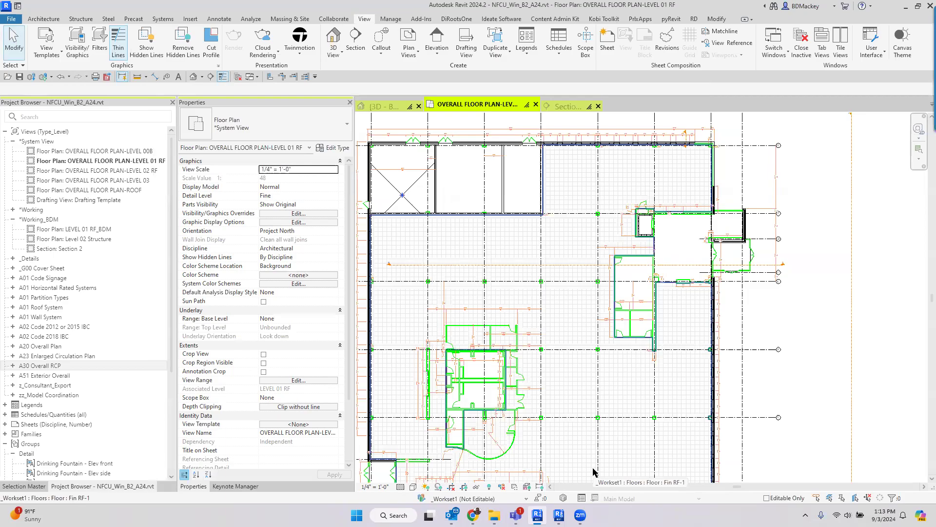
# Set the Doors_Walls - Level1 RF filter's projection line colour to green in Visibility/Graphics.
pyautogui.moveTo(602, 383); pyautogui.dragTo(627, 312, button='middle')
pyautogui.press('v')
pyautogui.press('v')
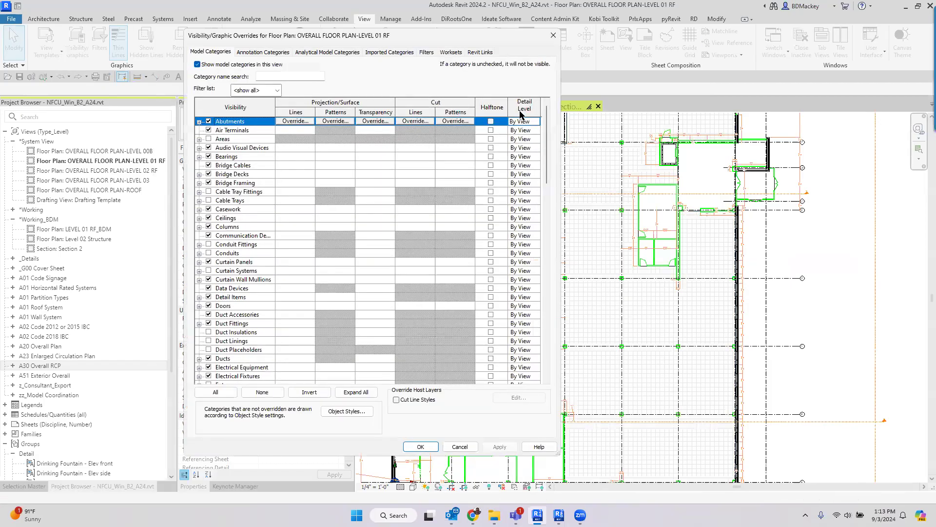
pyautogui.click(426, 52)
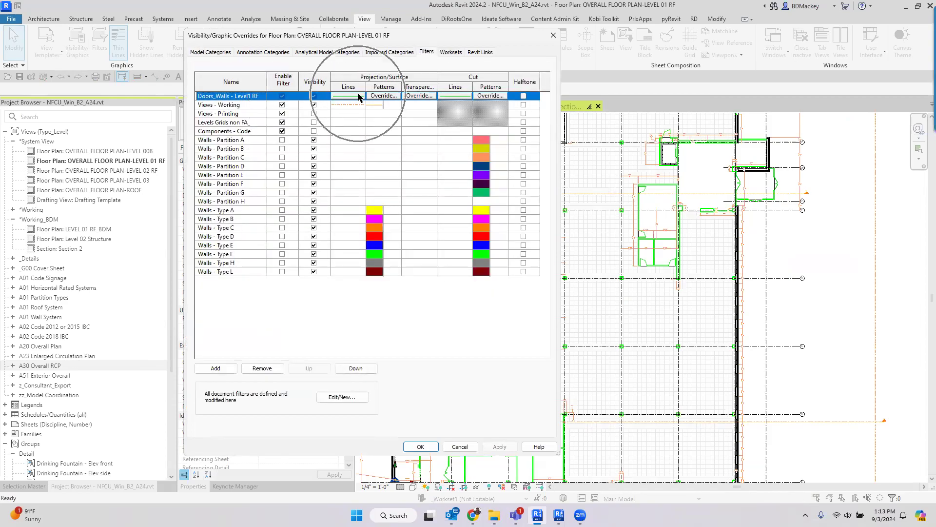
pyautogui.click(449, 100)
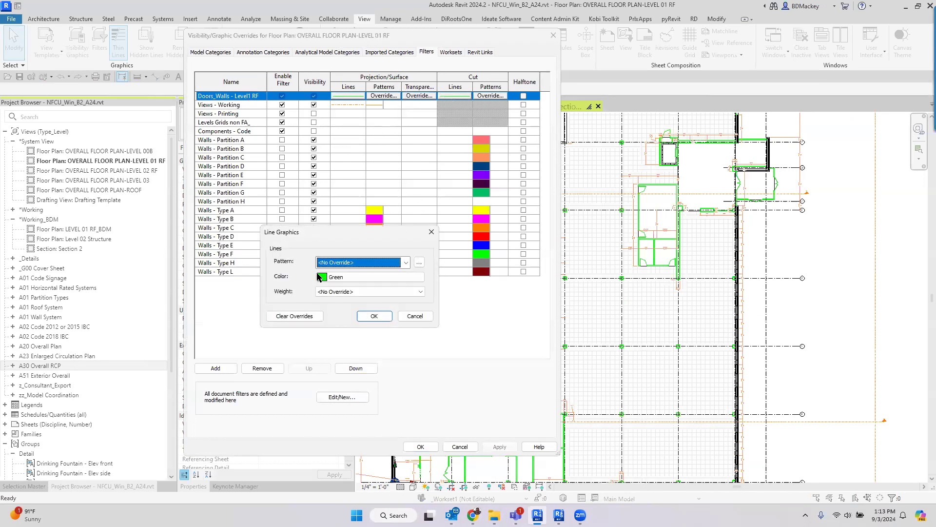
pyautogui.click(374, 316)
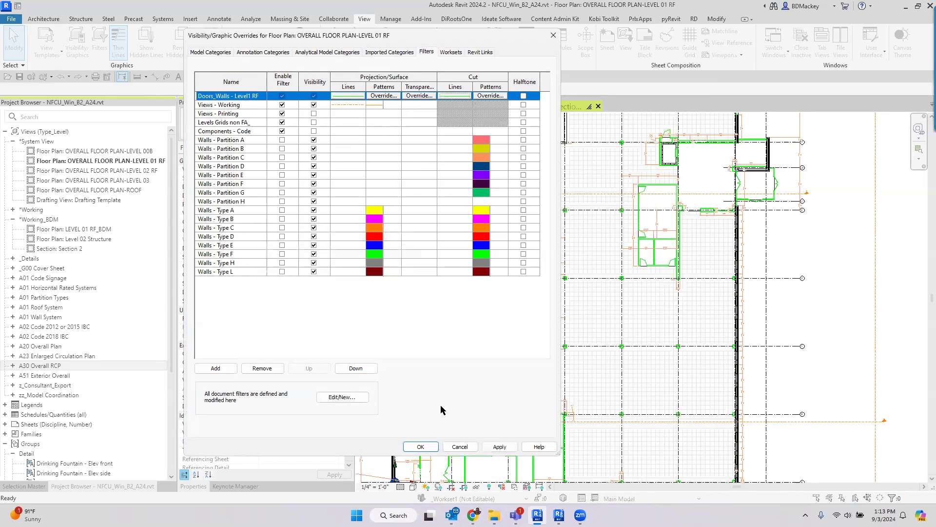
pyautogui.press('Return')
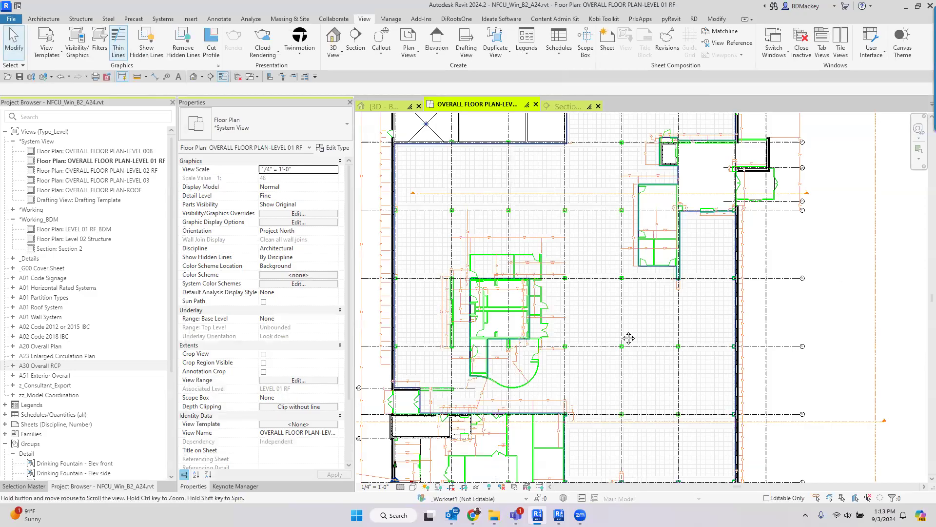
pyautogui.moveTo(622, 396); pyautogui.dragTo(629, 290, button='middle')
pyautogui.scroll(6, 511, 301)
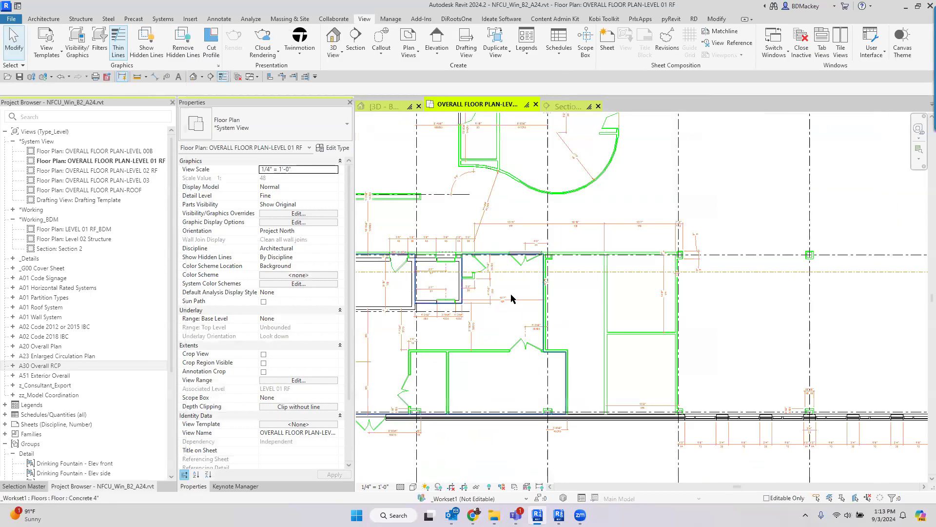
pyautogui.moveTo(704, 280); pyautogui.dragTo(723, 281, button='middle')
pyautogui.scroll(-2, 723, 281)
pyautogui.moveTo(448, 272); pyautogui.dragTo(612, 278, button='middle')
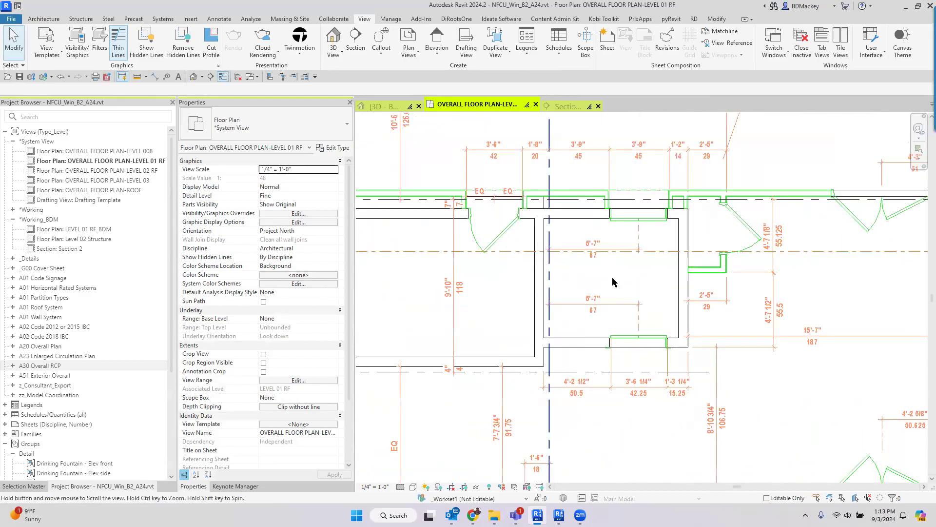
pyautogui.scroll(2, 562, 249)
pyautogui.click(562, 248)
pyautogui.click(292, 169)
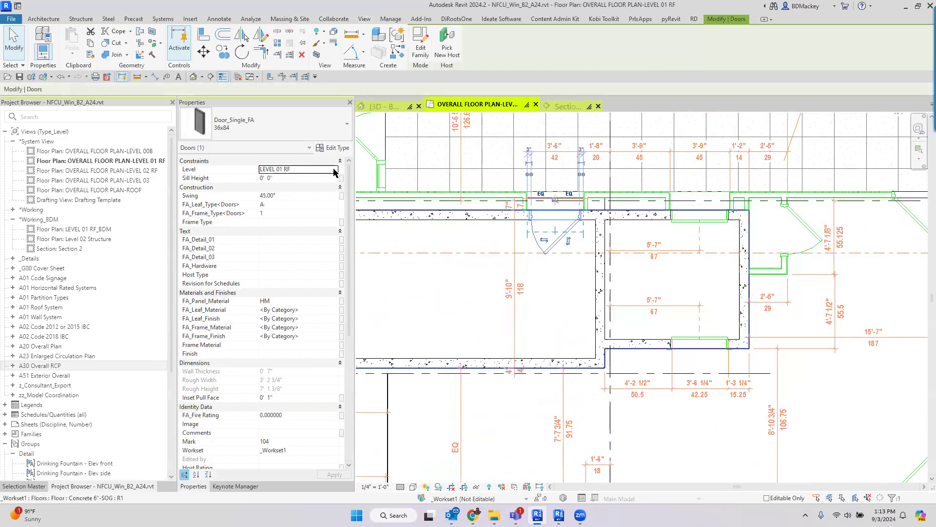
pyautogui.click(334, 169)
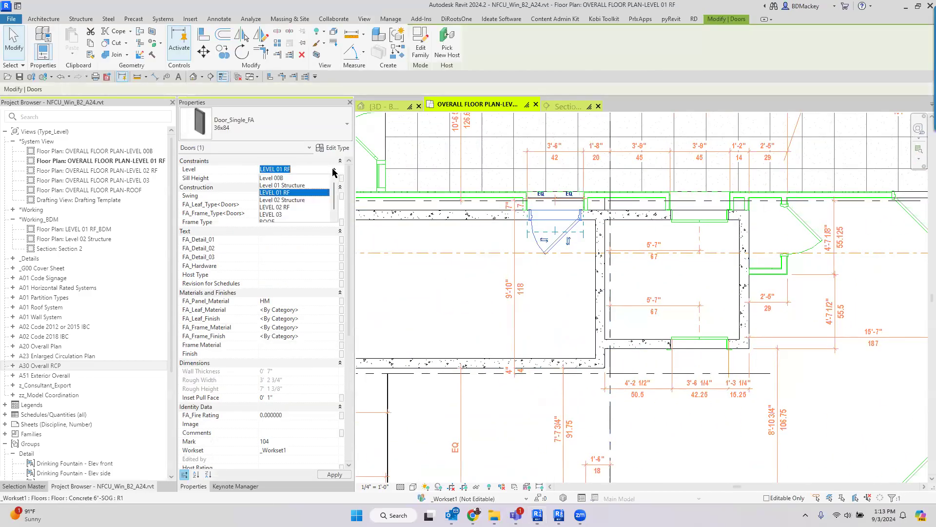
pyautogui.click(287, 185)
pyautogui.click(562, 267)
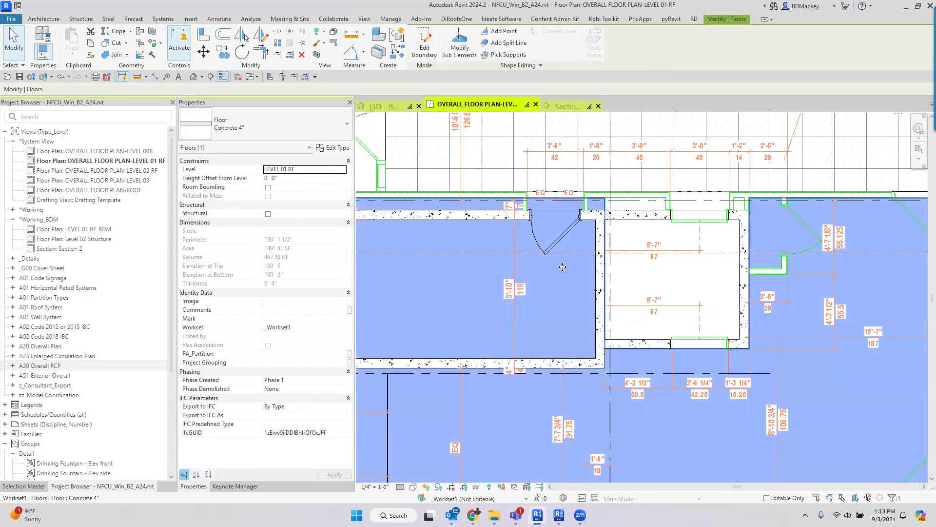
pyautogui.press('Escape')
pyautogui.scroll(4, 557, 251)
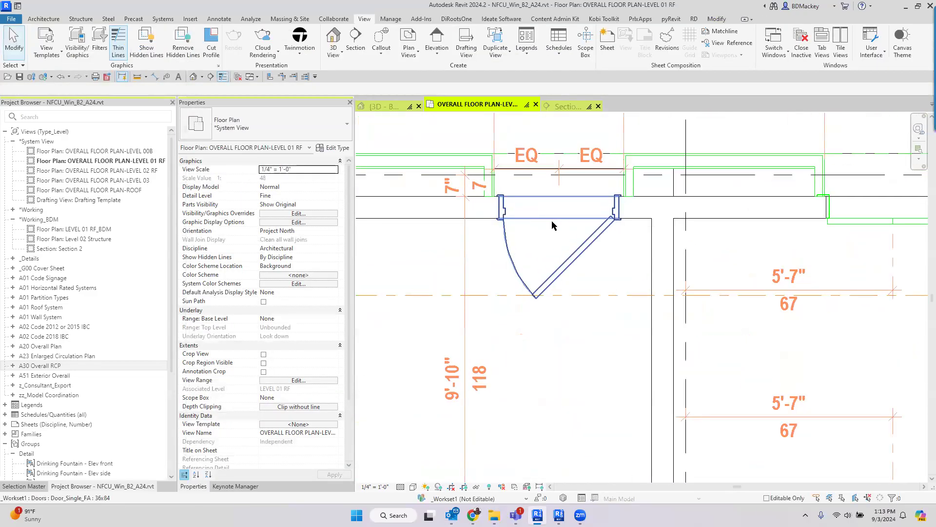
pyautogui.moveTo(557, 251); pyautogui.dragTo(560, 263, button='middle')
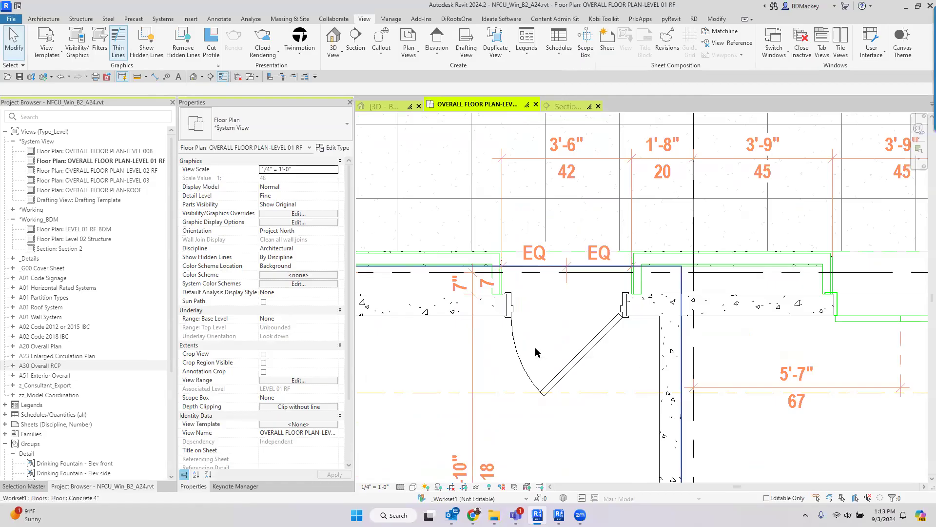
pyautogui.scroll(-3, 535, 350)
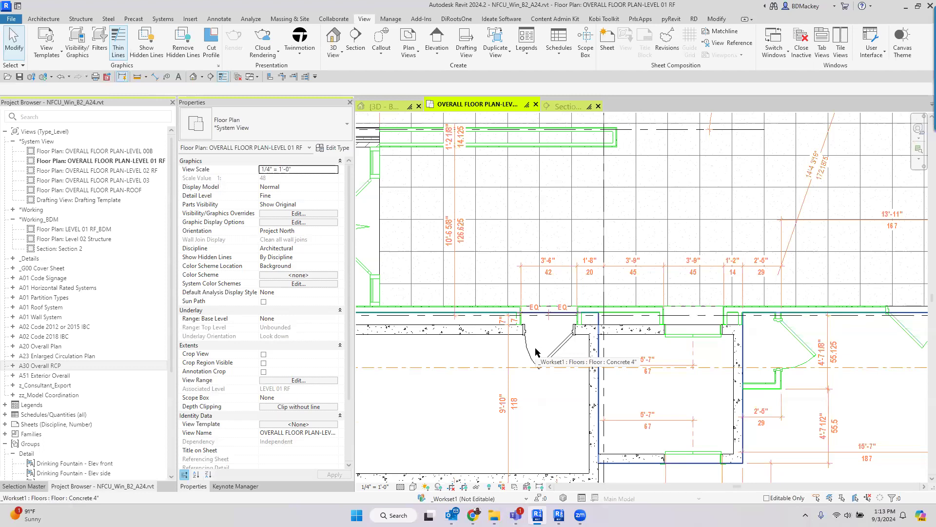
pyautogui.click(554, 355)
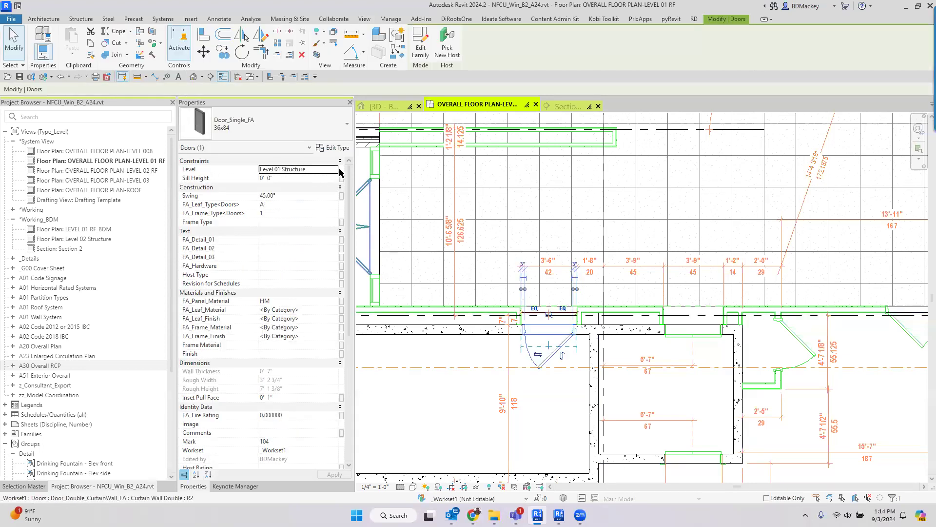
pyautogui.click(335, 169)
pyautogui.click(298, 199)
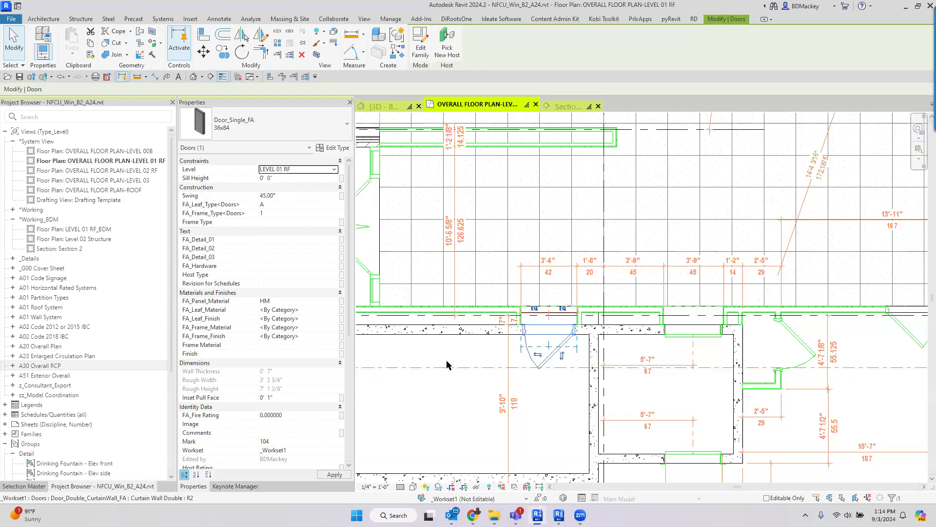
pyautogui.click(448, 362)
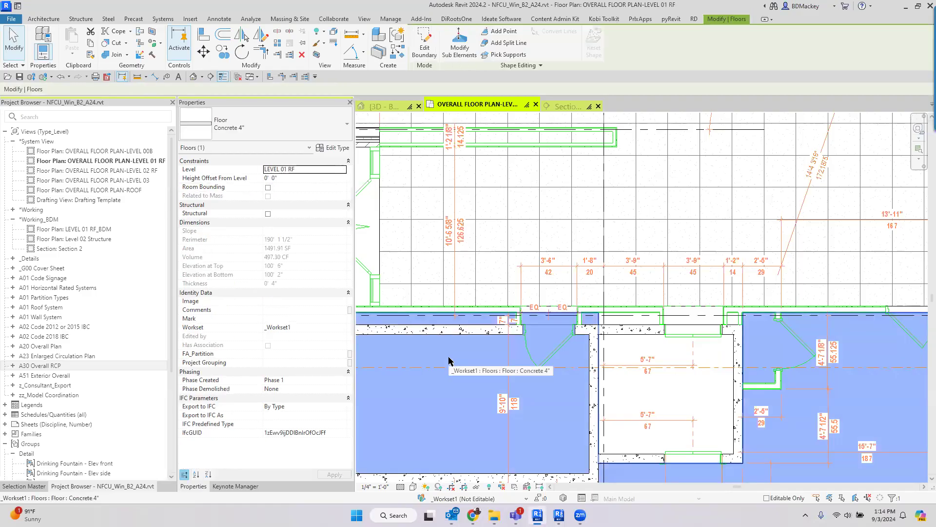
pyautogui.press('Escape')
pyautogui.scroll(-3, 483, 370)
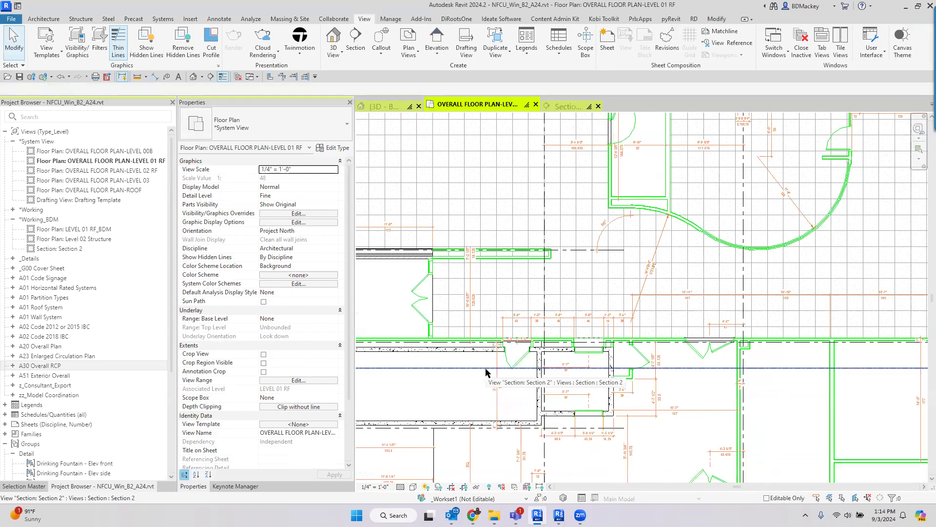
pyautogui.scroll(-3, 577, 263)
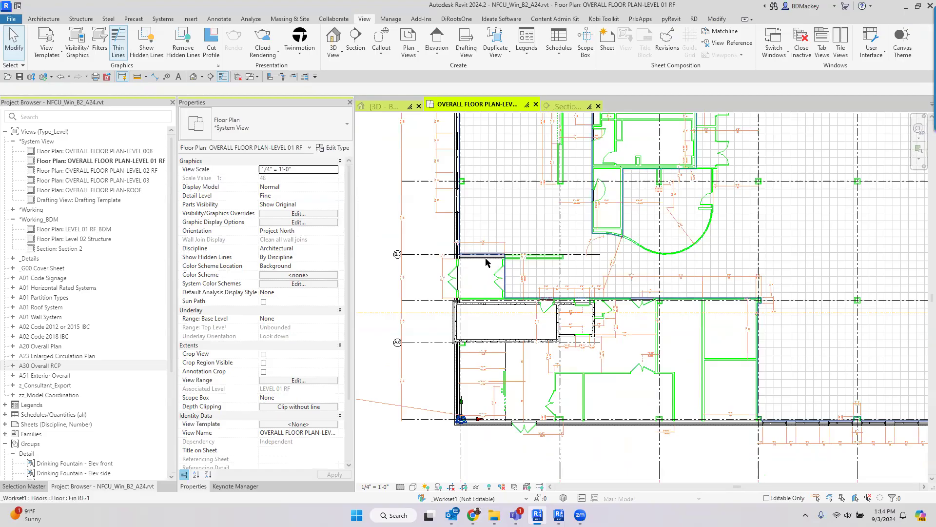
pyautogui.scroll(-3, 547, 312)
pyautogui.moveTo(601, 344); pyautogui.dragTo(576, 355, button='middle')
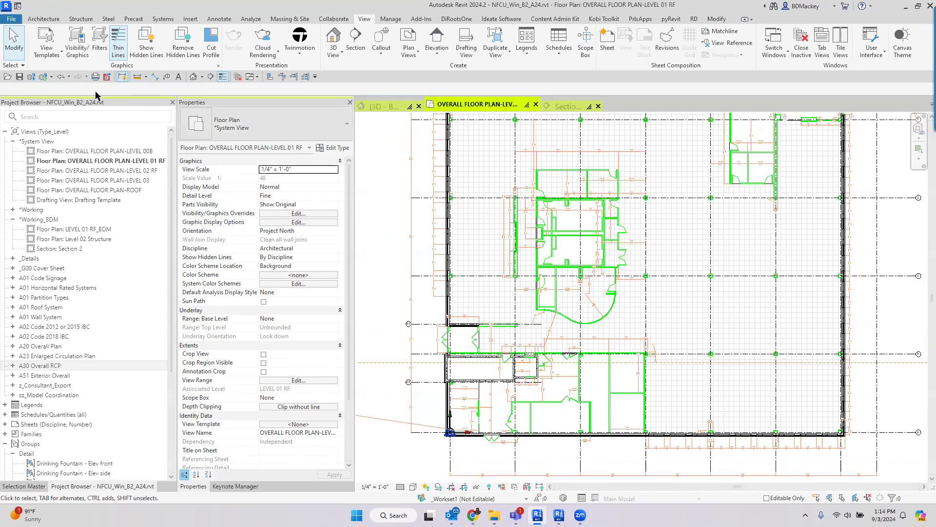
pyautogui.click(99, 43)
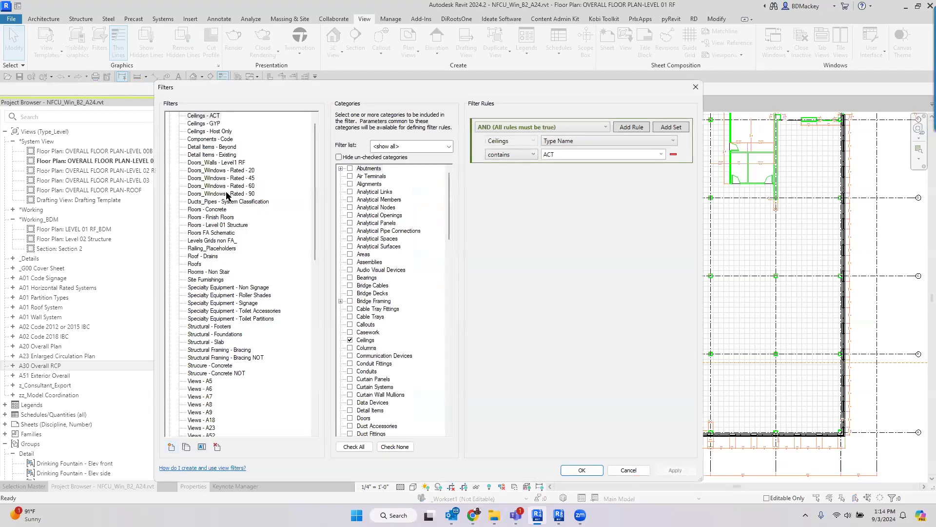
pyautogui.click(222, 225)
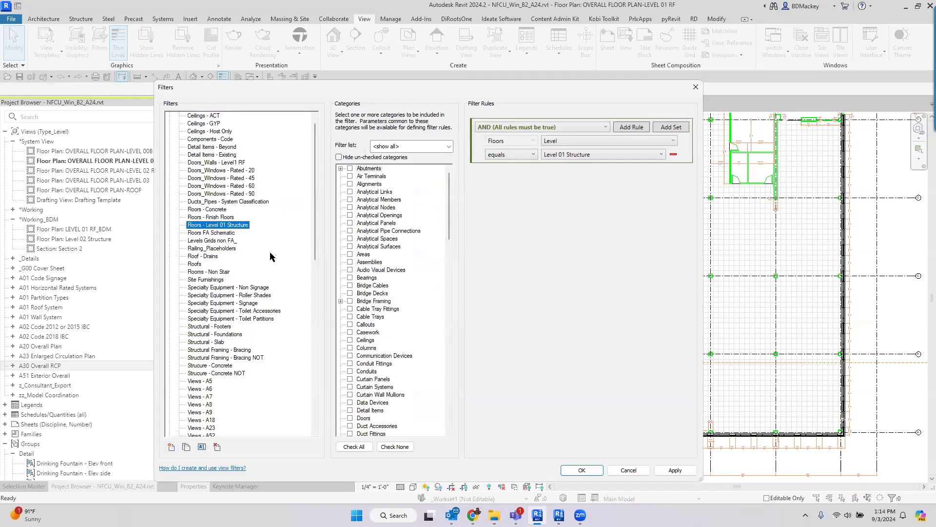
pyautogui.press('Down')
pyautogui.press('Down')
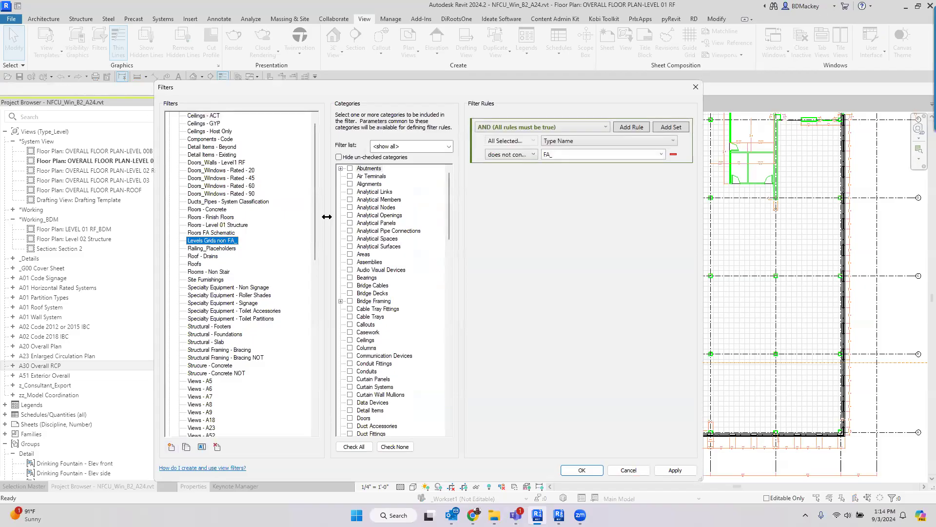
pyautogui.press('ctrl')
pyautogui.click(628, 470)
pyautogui.click(895, 276)
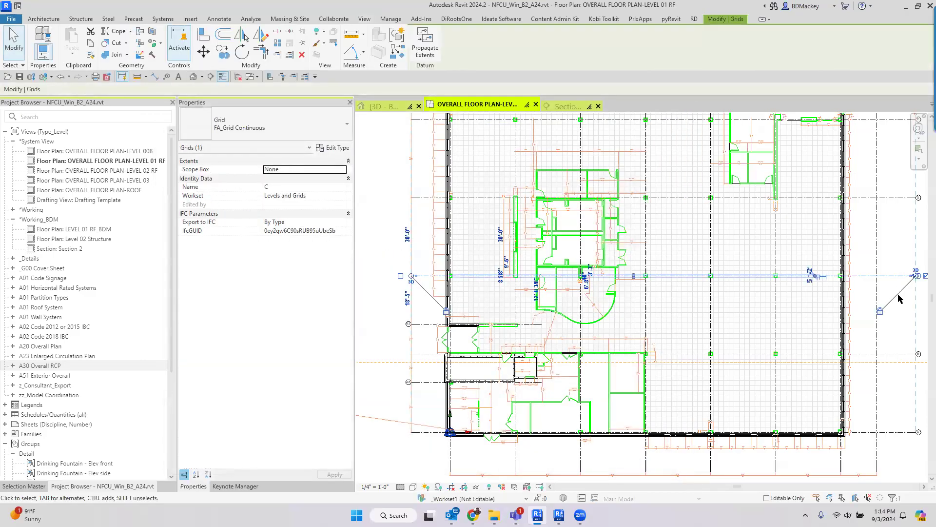
pyautogui.press('ctrl')
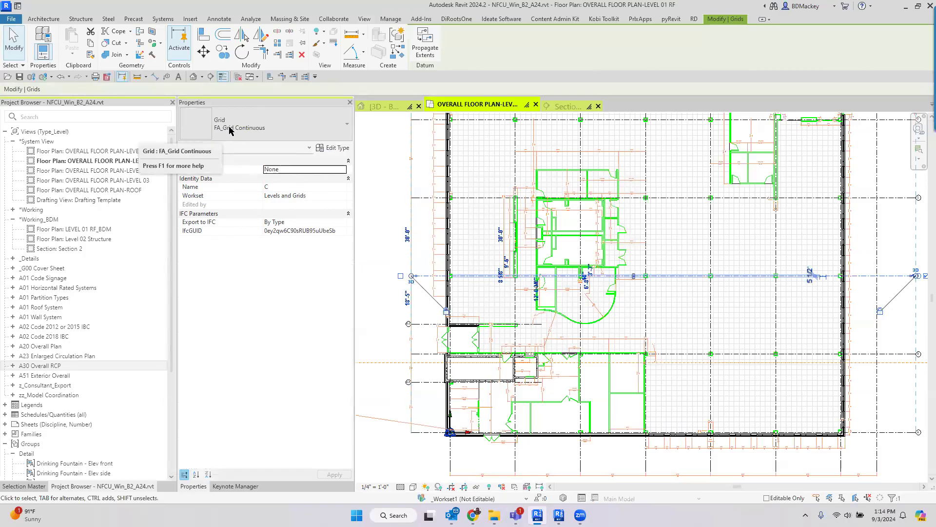
# Uncheck Enable Filter for Views - Printing on the plan's Visibility/Graphics Filters tab.
pyautogui.click(379, 186)
pyautogui.press('v')
pyautogui.press('g')
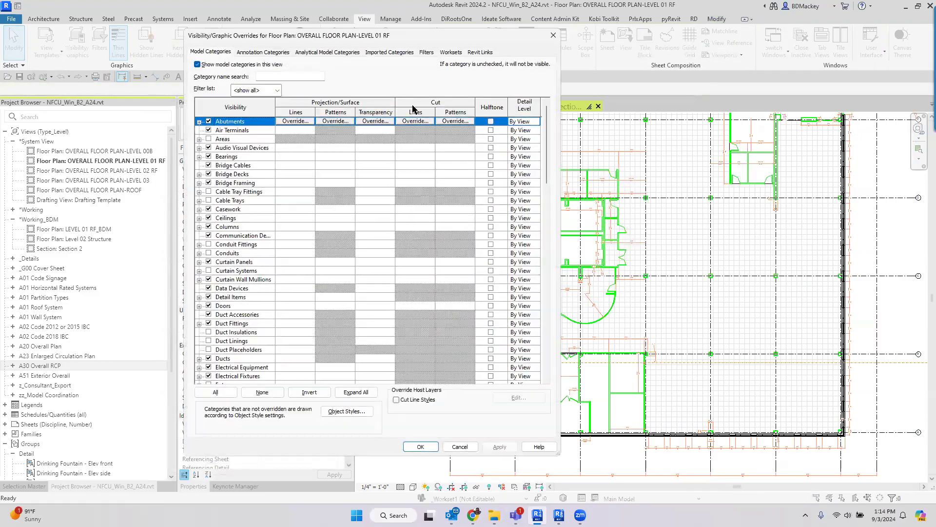
pyautogui.click(426, 53)
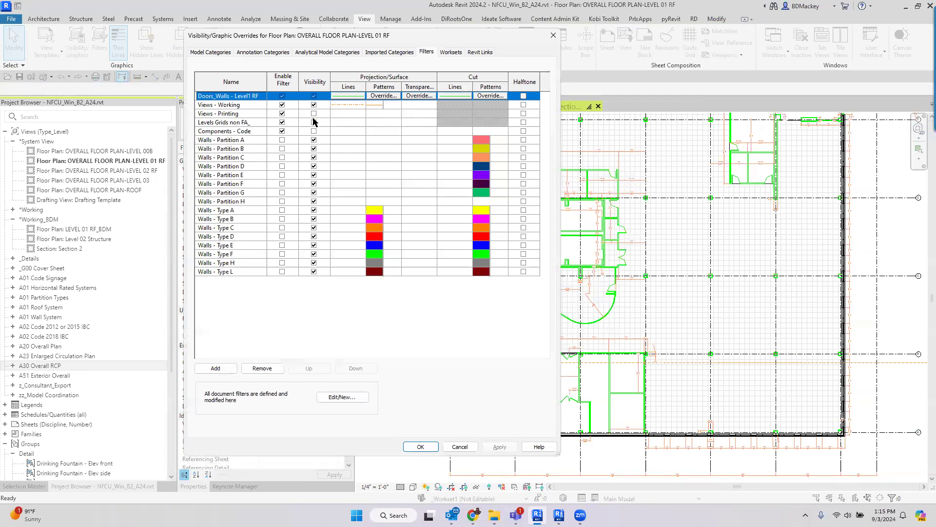
pyautogui.click(251, 123)
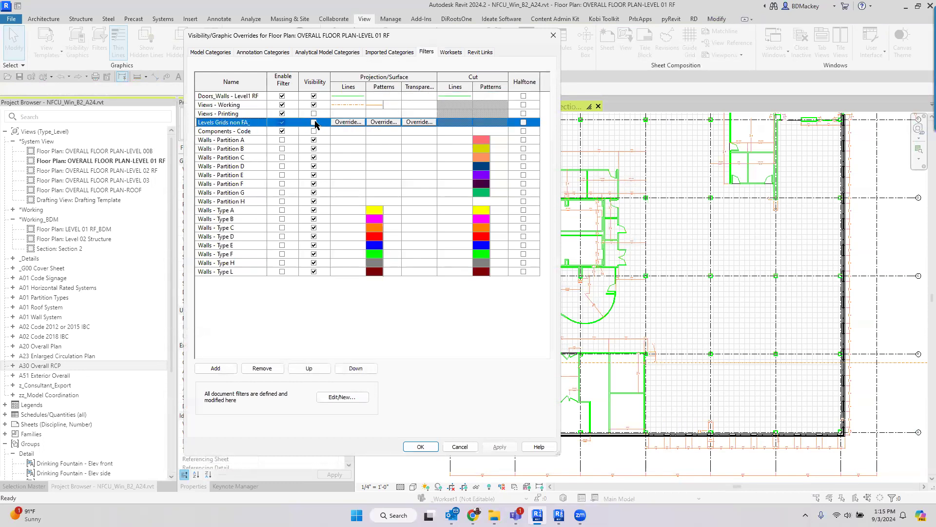
pyautogui.click(314, 122)
pyautogui.click(282, 113)
pyautogui.click(282, 113)
pyautogui.click(418, 446)
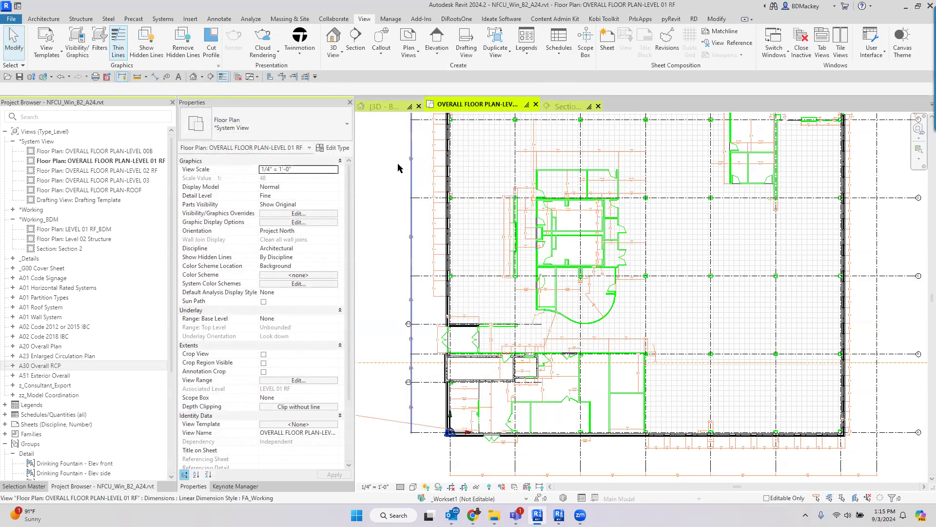
pyautogui.scroll(-1, 359, 241)
pyautogui.scroll(-1, 370, 244)
pyautogui.scroll(-1, 432, 334)
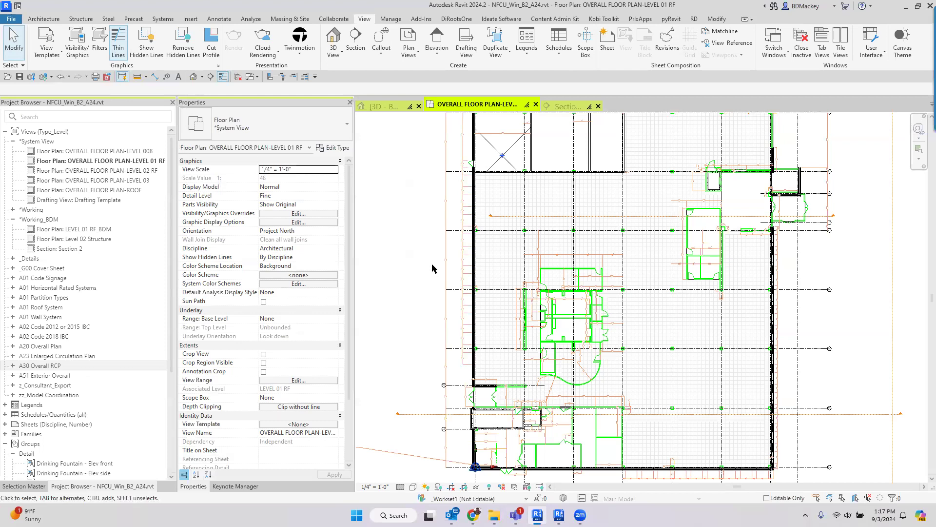
# Inspect the Fin RF-1 floor, then zoom to the top wall near the 3'-1" dimension.
pyautogui.scroll(5, 552, 269)
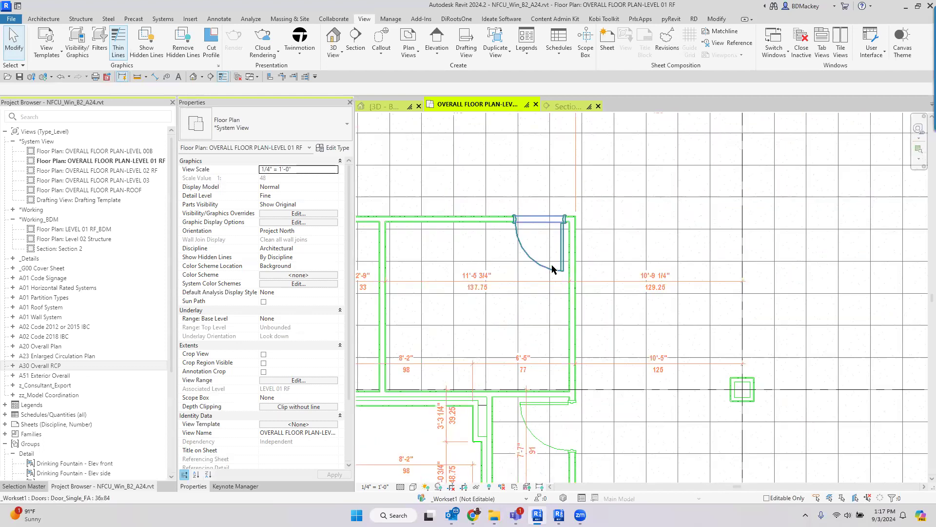
pyautogui.click(468, 181)
pyautogui.press('Escape')
pyautogui.scroll(-3, 505, 182)
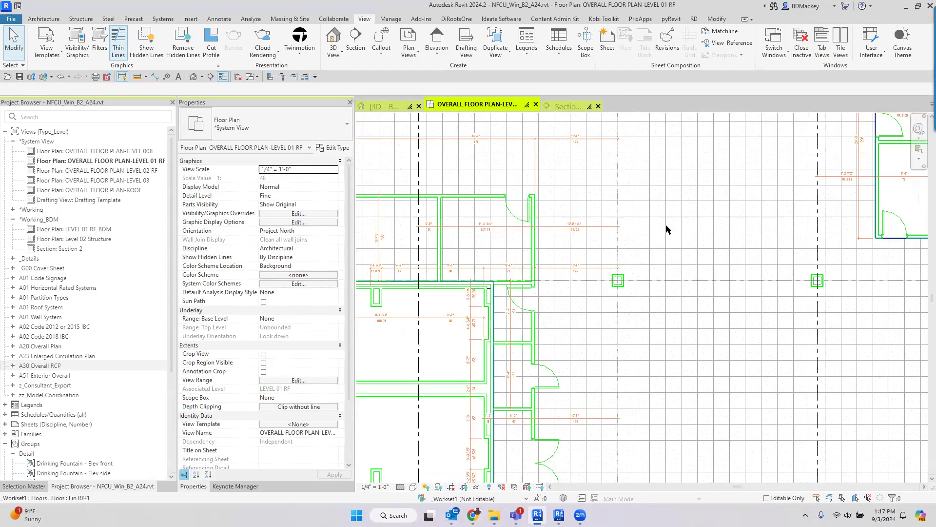
pyautogui.scroll(-3, 657, 212)
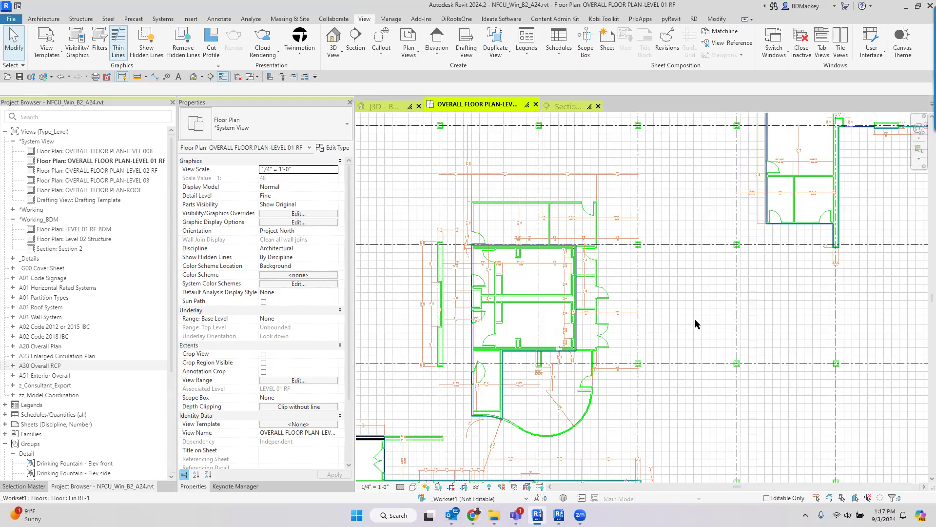
pyautogui.scroll(-2, 689, 320)
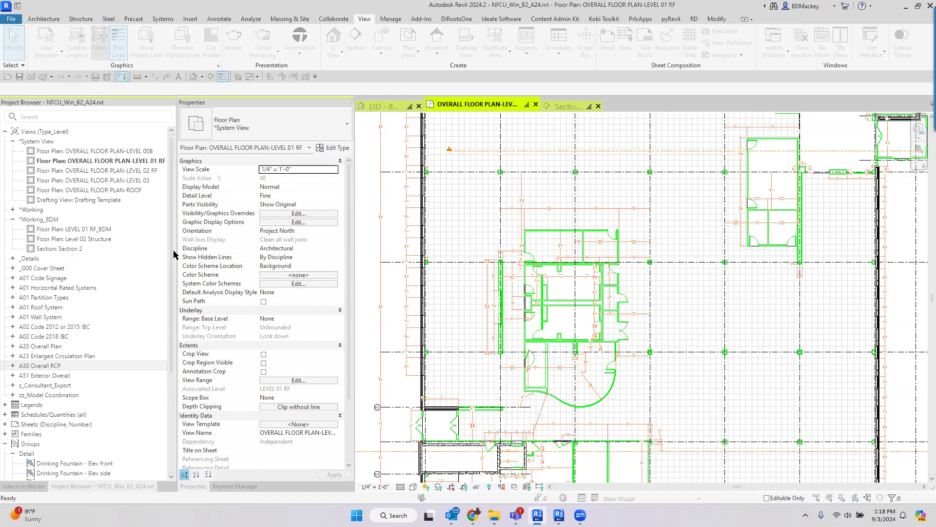
pyautogui.scroll(-10, 286, 273)
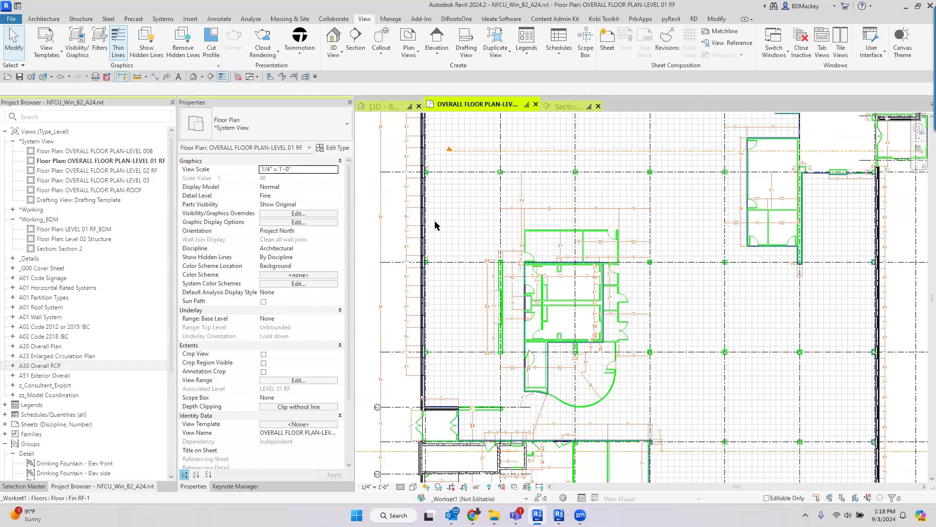
pyautogui.scroll(-3, 435, 223)
pyautogui.moveTo(781, 247); pyautogui.dragTo(791, 332, button='middle')
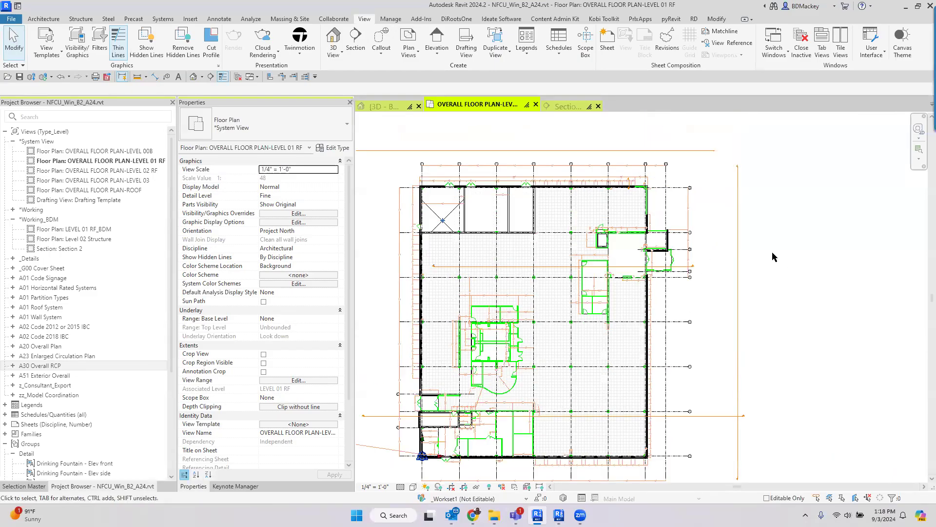
pyautogui.scroll(5, 468, 192)
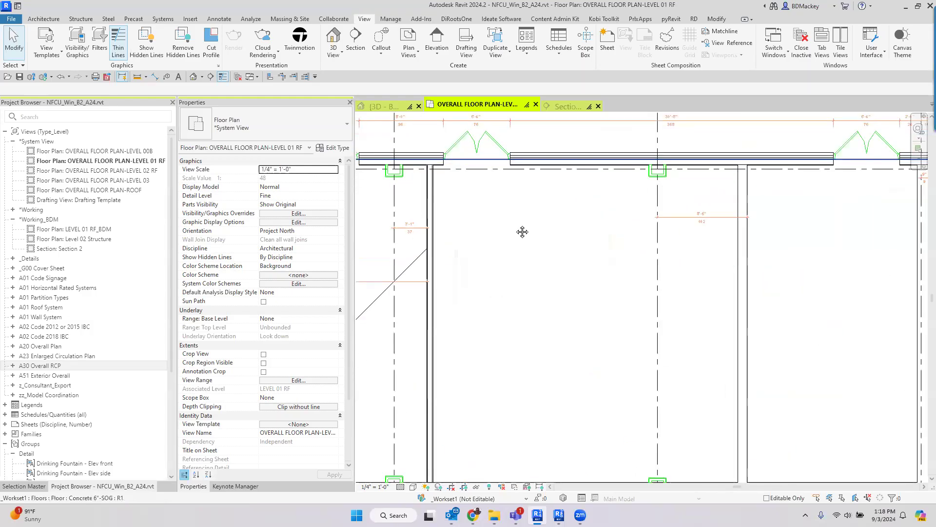
pyautogui.scroll(5, 544, 215)
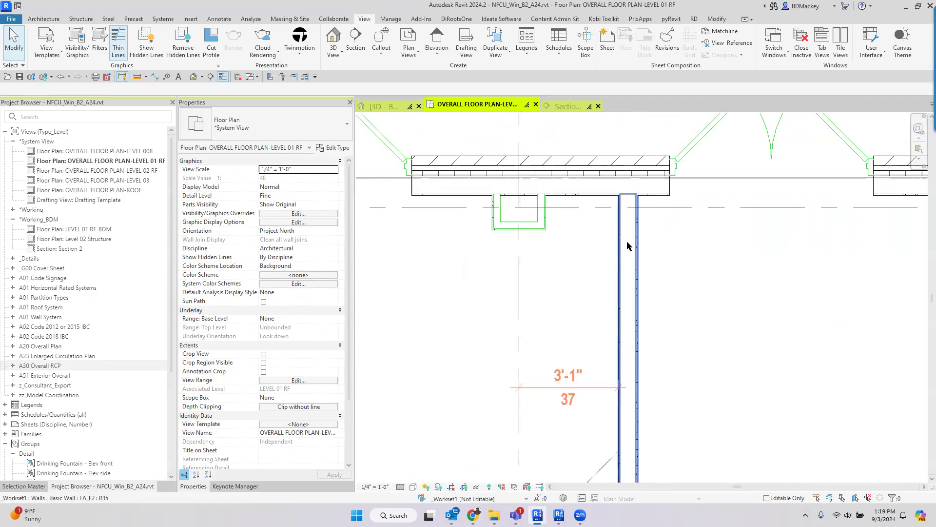
# Tab-select two U-shaped wall chains and set their Base Constraint to Level 01 Structure.
pyautogui.click(624, 245)
pyautogui.click(585, 250)
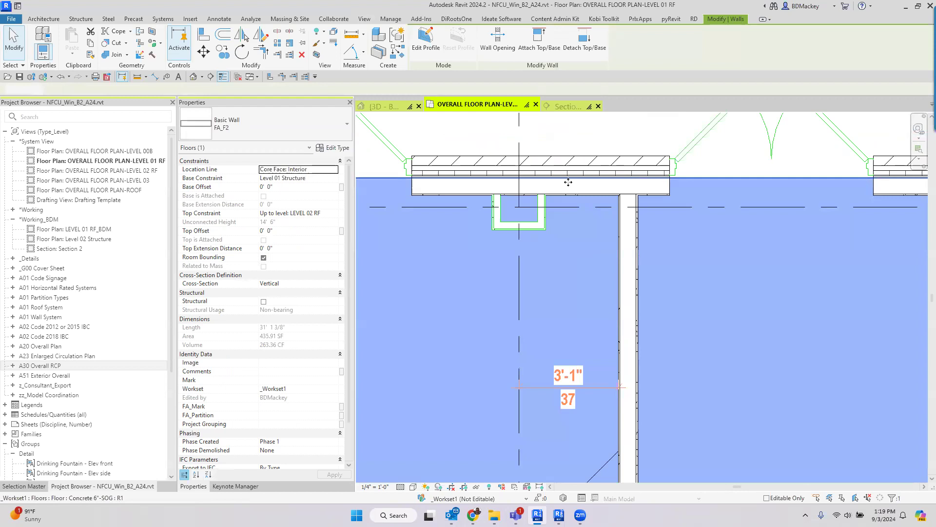
pyautogui.press('Escape')
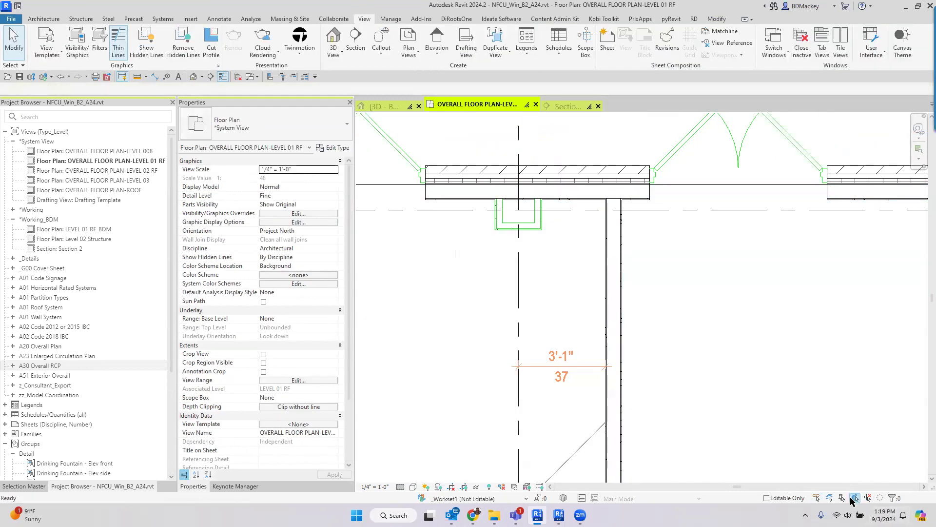
pyautogui.press('Tab')
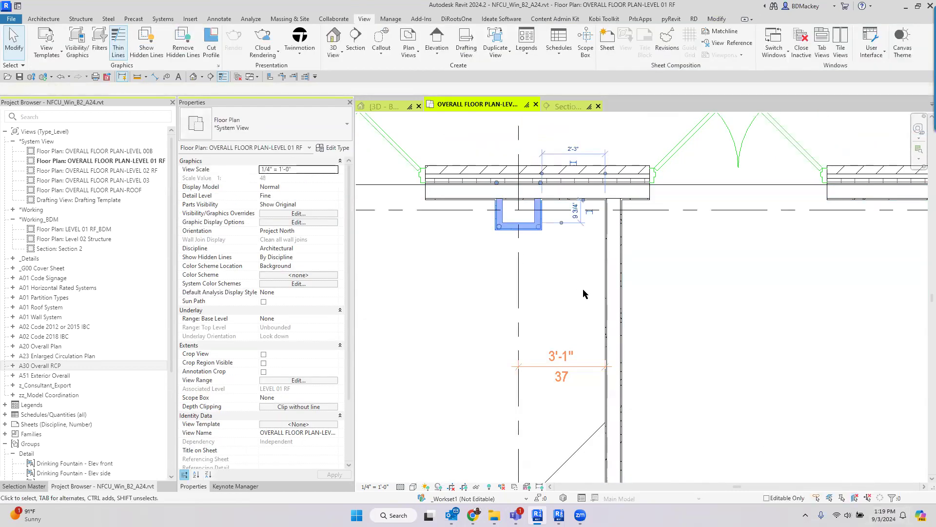
pyautogui.click(496, 210)
pyautogui.scroll(-2, 583, 290)
pyautogui.hscroll(3, 678, 321)
pyautogui.keyDown('ctrl'); pyautogui.click(735, 263); pyautogui.keyUp('ctrl')
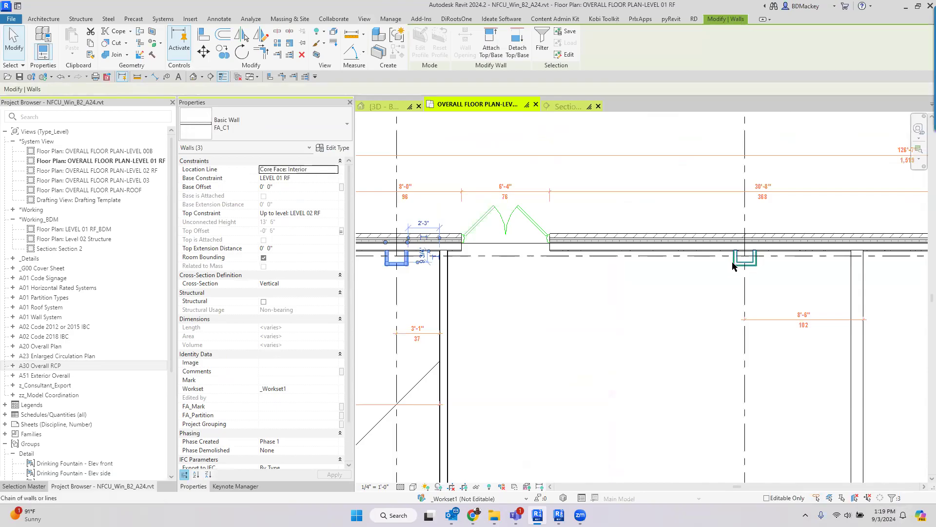
pyautogui.click(334, 177)
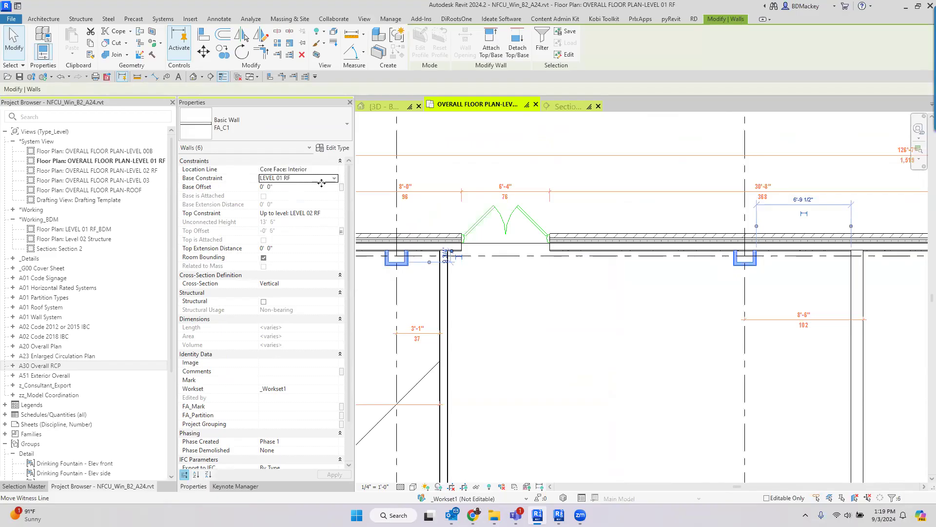
pyautogui.click(284, 194)
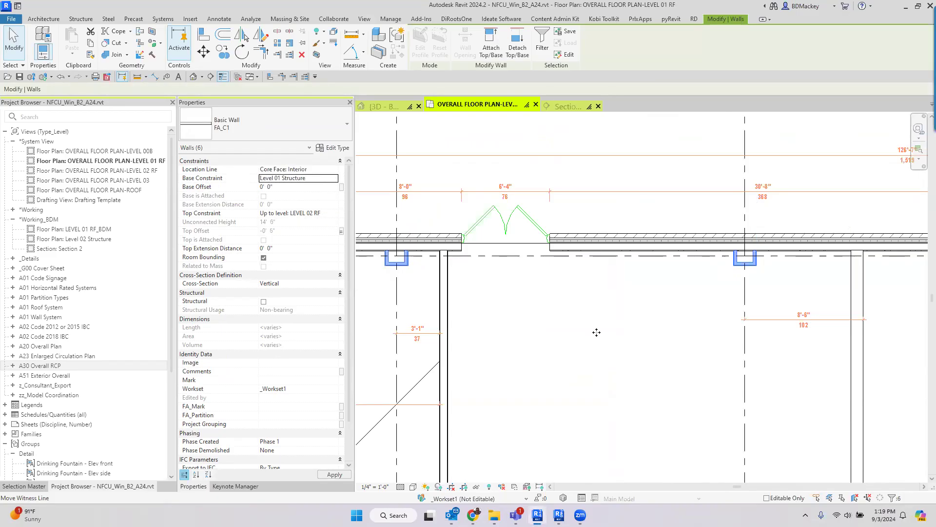
pyautogui.scroll(-3, 626, 363)
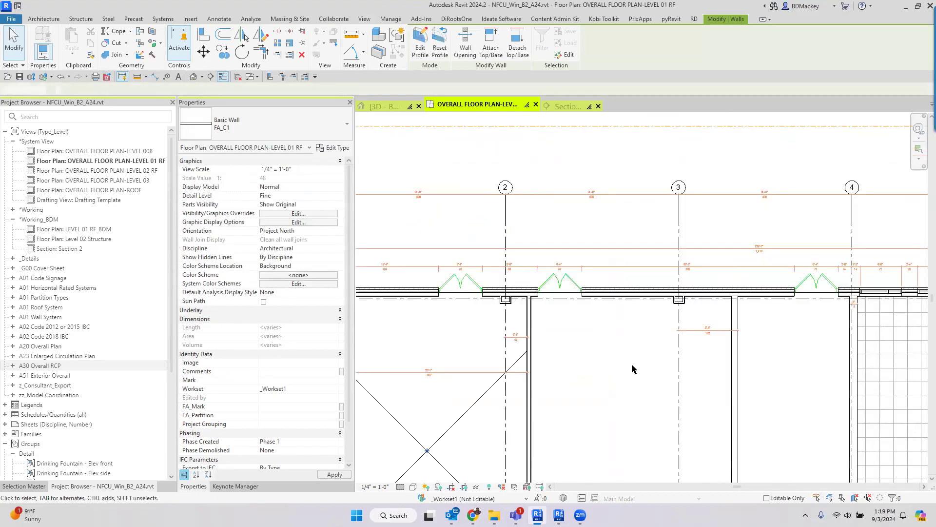
pyautogui.click(632, 370)
# Window-select six walls on the lower wall line and set their base to Level 01 Structure.
pyautogui.moveTo(635, 407); pyautogui.dragTo(642, 212, button='middle')
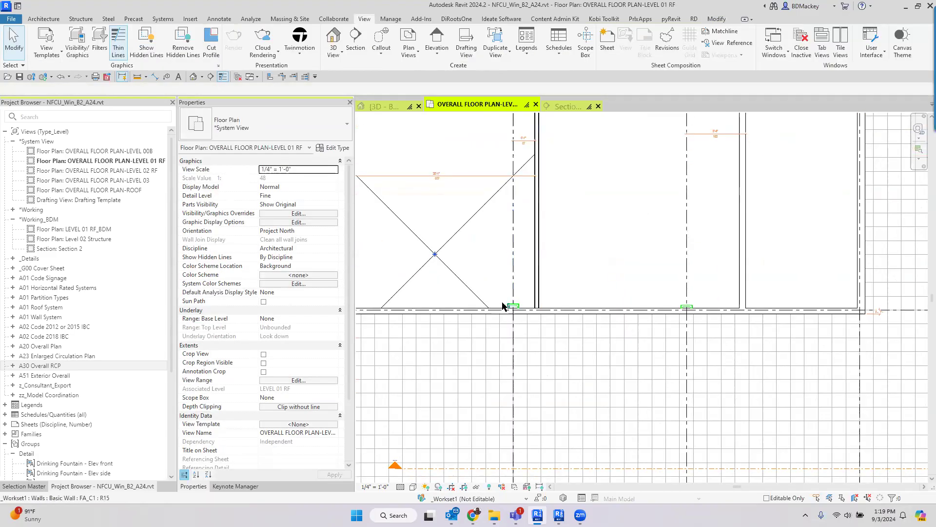
pyautogui.moveTo(497, 285); pyautogui.dragTo(723, 325)
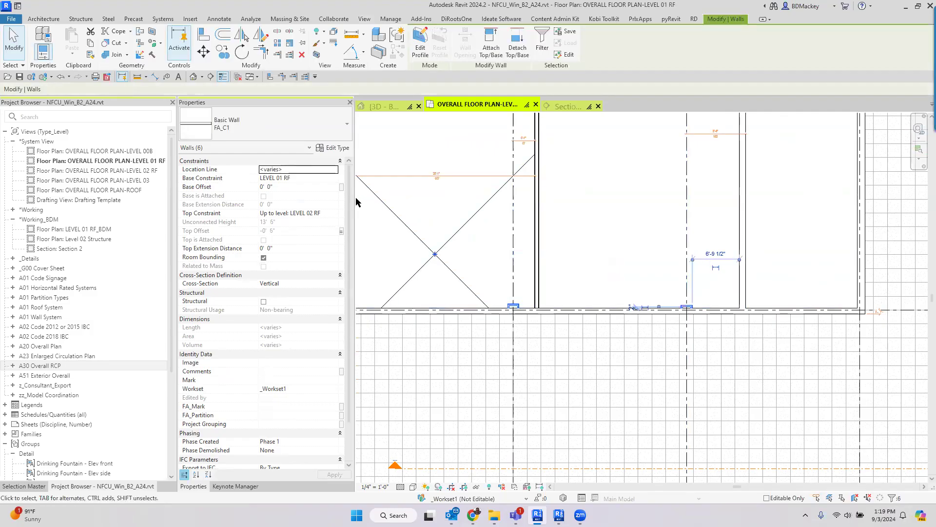
pyautogui.click(333, 178)
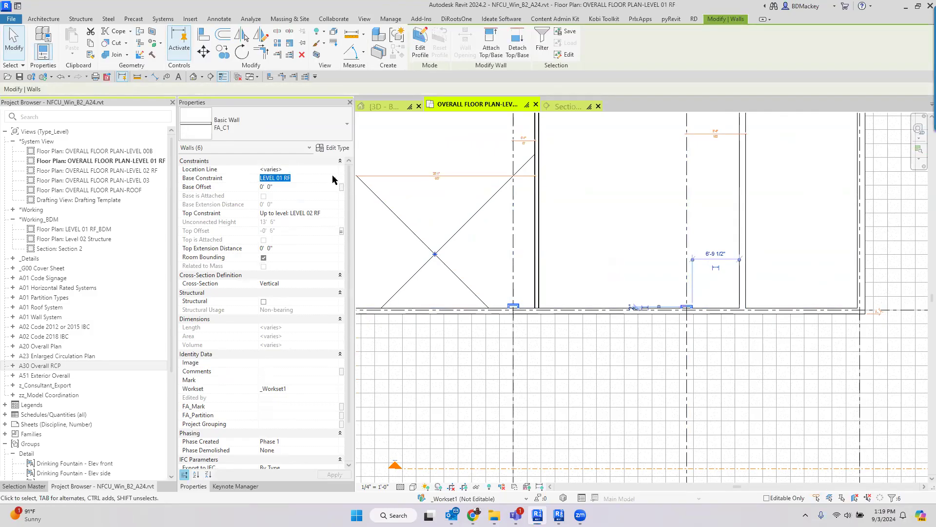
pyautogui.click(333, 178)
pyautogui.click(278, 196)
pyautogui.click(633, 224)
# Turn on Reveal Hidden Elements in the LEVEL 01 RF floor plan.
pyautogui.scroll(-3, 619, 234)
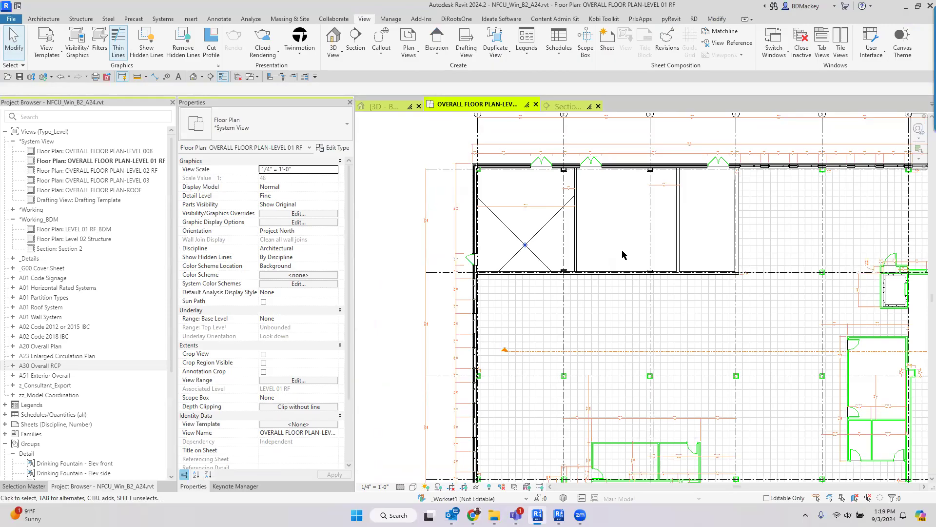
pyautogui.moveTo(623, 254); pyautogui.dragTo(614, 228, button='middle')
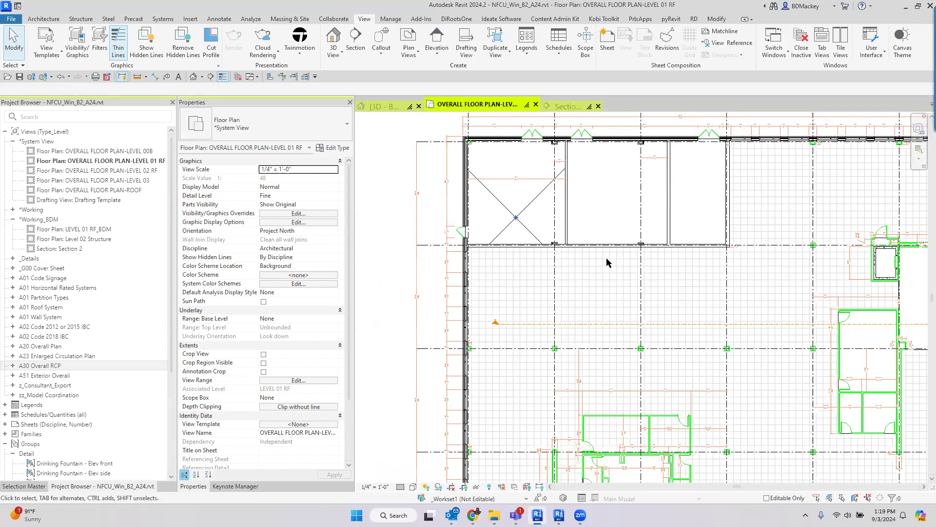
pyautogui.click(490, 488)
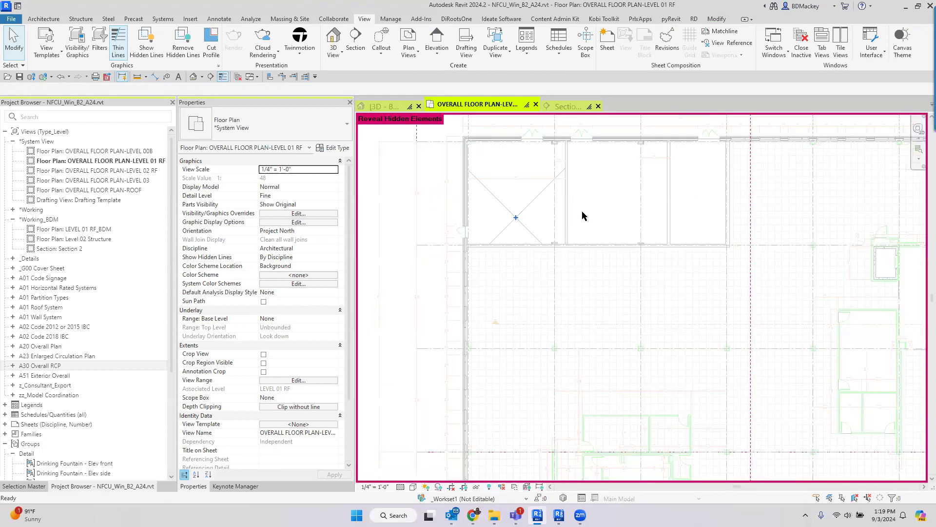
pyautogui.scroll(3, 561, 253)
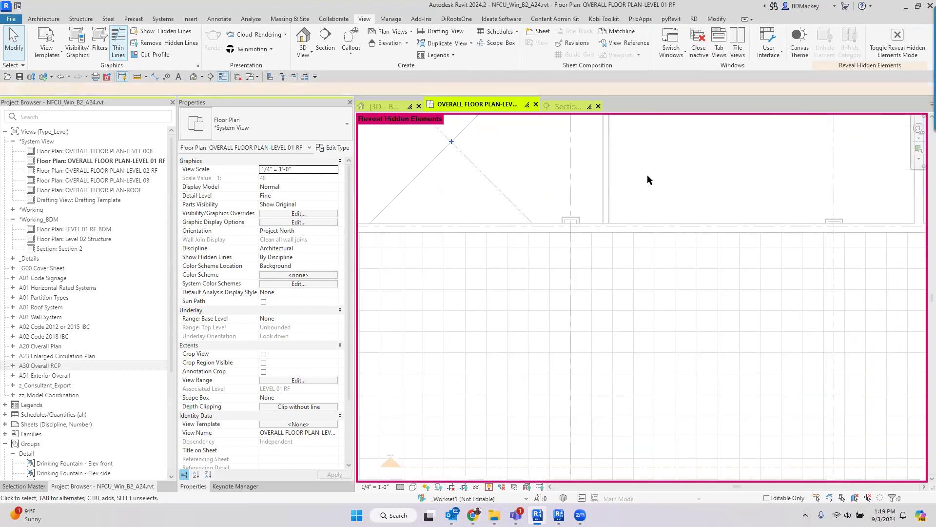
# Uncheck Visibility for the Doors_Walls - Level1 RF filter in Visibility/Graphics.
pyautogui.press('v')
pyautogui.press('g')
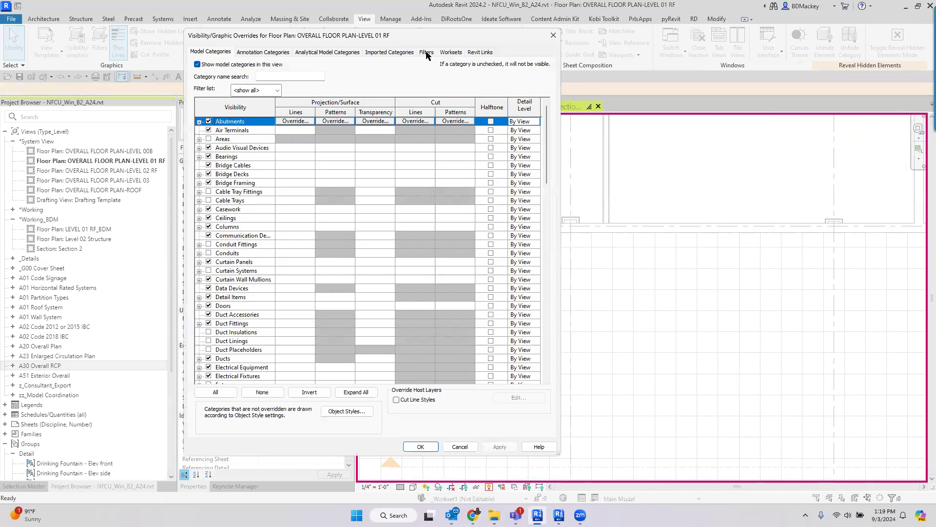
pyautogui.click(426, 52)
pyautogui.click(314, 96)
pyautogui.press('Return')
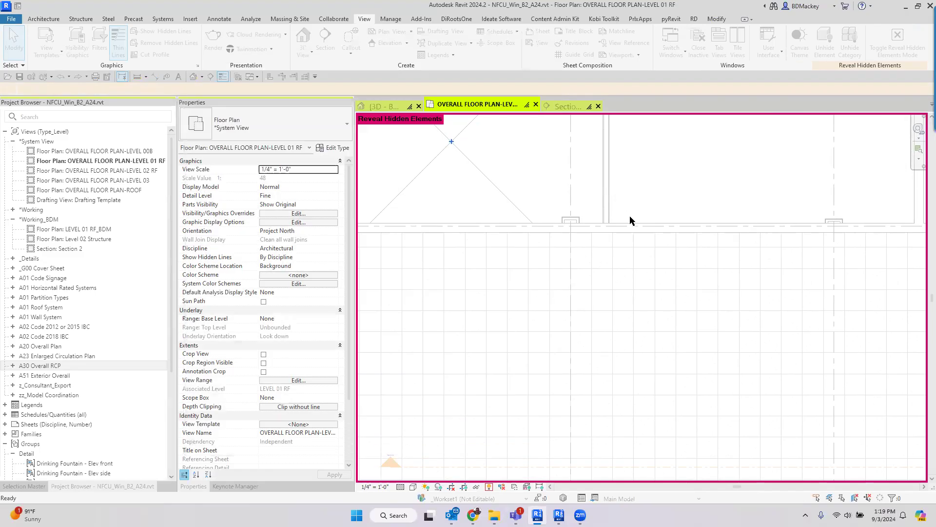
# Pan over the room outline and toggle Reveal Hidden Elements off and back on.
pyautogui.moveTo(621, 250); pyautogui.dragTo(621, 433, button='middle')
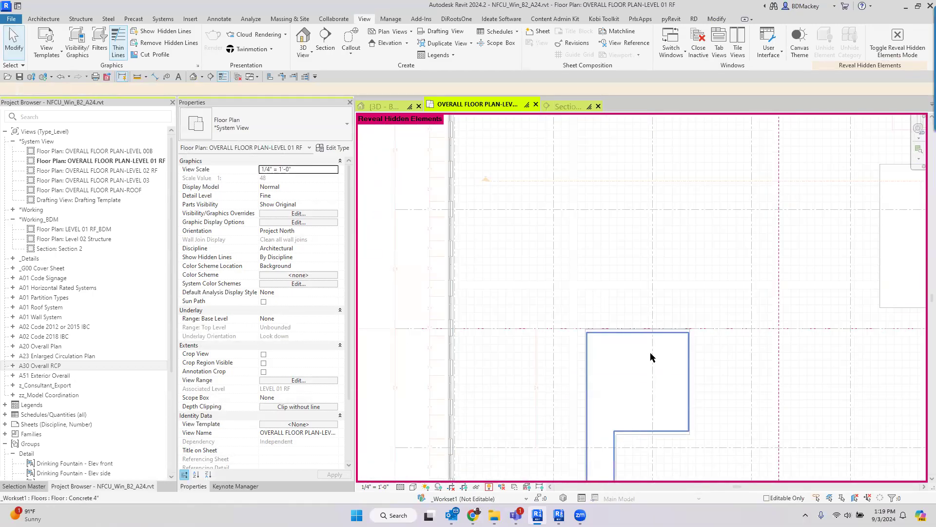
pyautogui.moveTo(653, 357); pyautogui.dragTo(621, 222, button='middle')
pyautogui.click(489, 487)
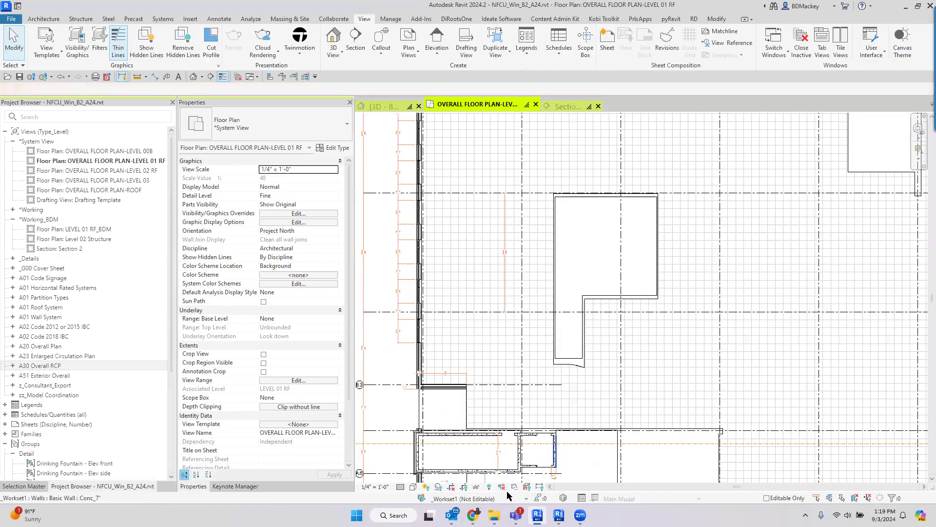
pyautogui.click(490, 486)
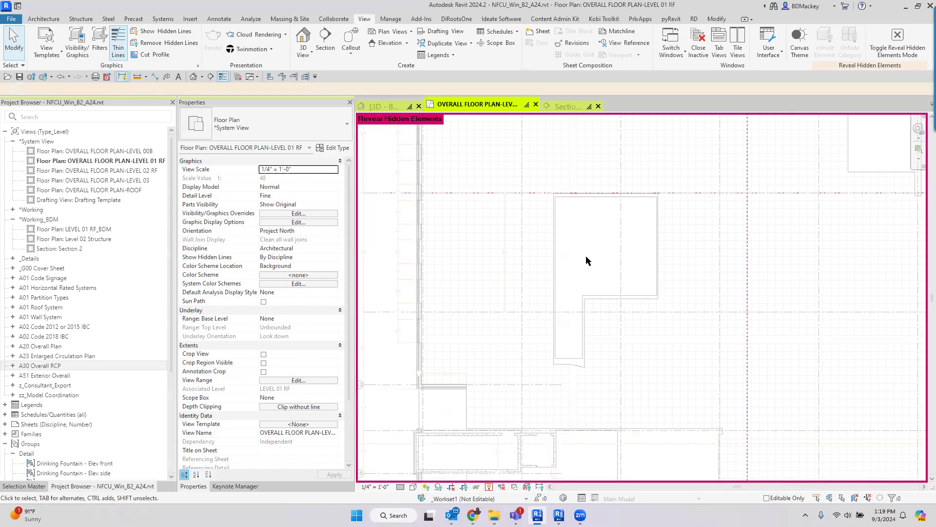
# Hide the Fin RF-1 floor in this view.
pyautogui.rightClick(554, 254)
pyautogui.moveTo(611, 267)
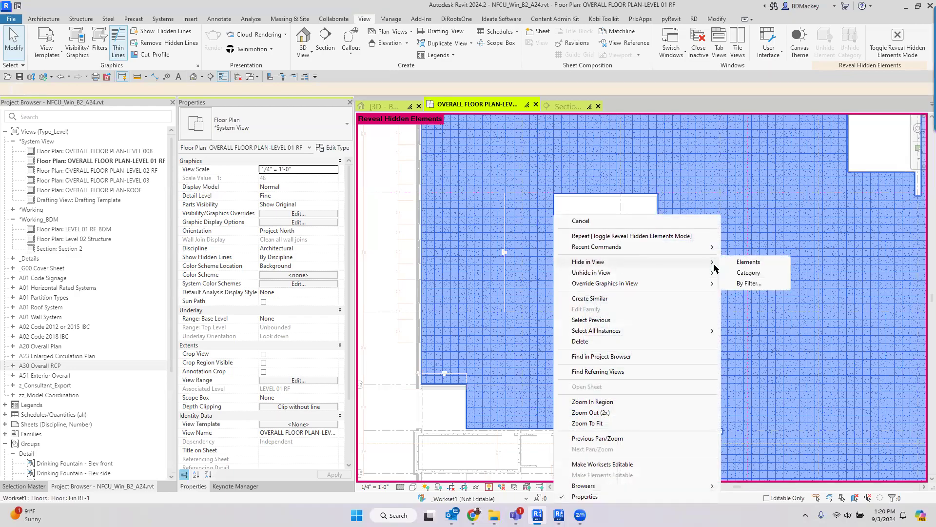
pyautogui.click(755, 260)
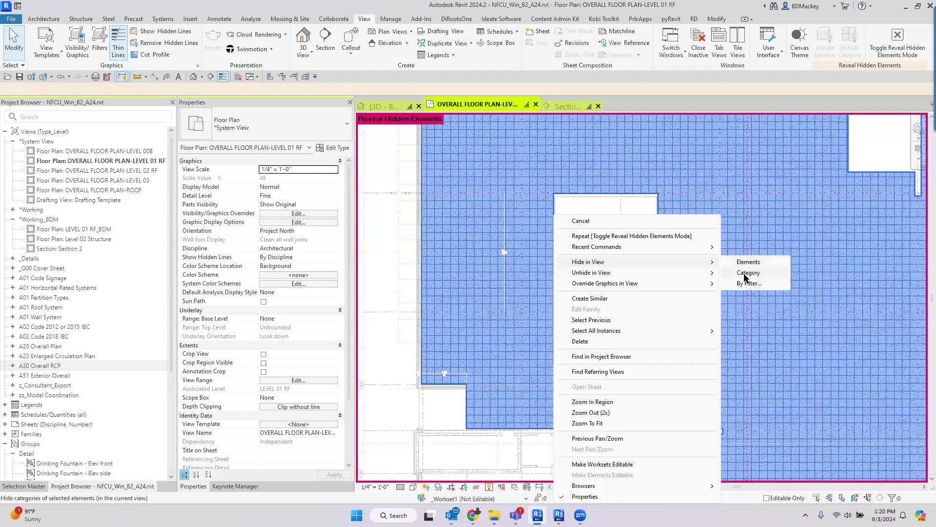
pyautogui.click(646, 281)
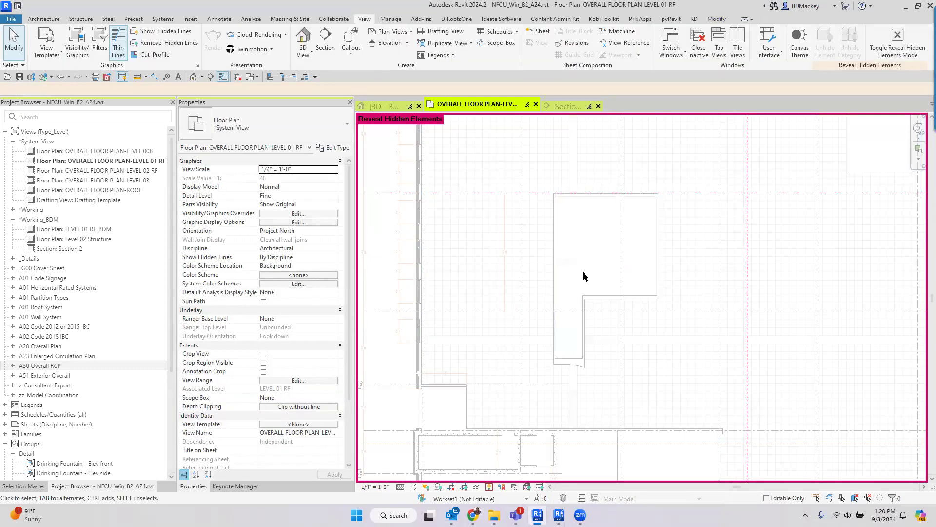
# Re-enable the Doors_Walls - Level1 RF filter and exit Reveal Hidden Elements mode.
pyautogui.press('v')
pyautogui.press('g')
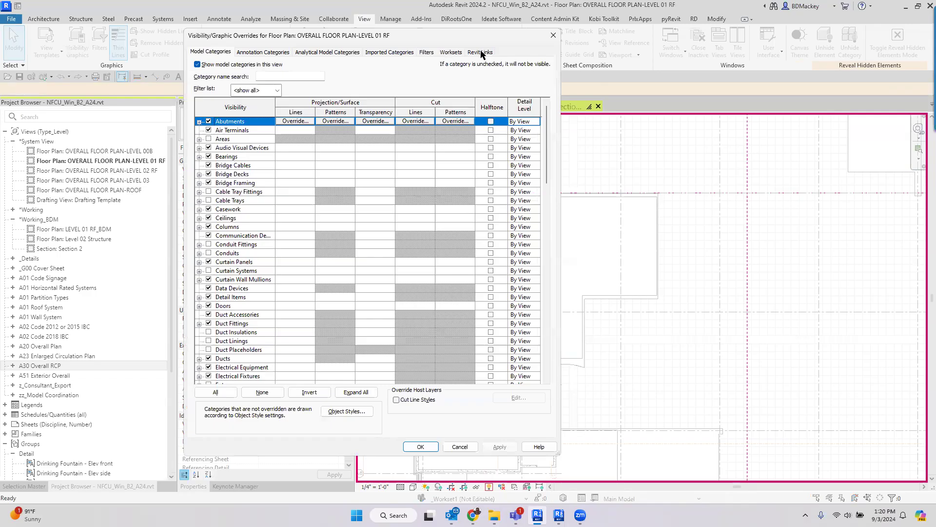
pyautogui.click(426, 52)
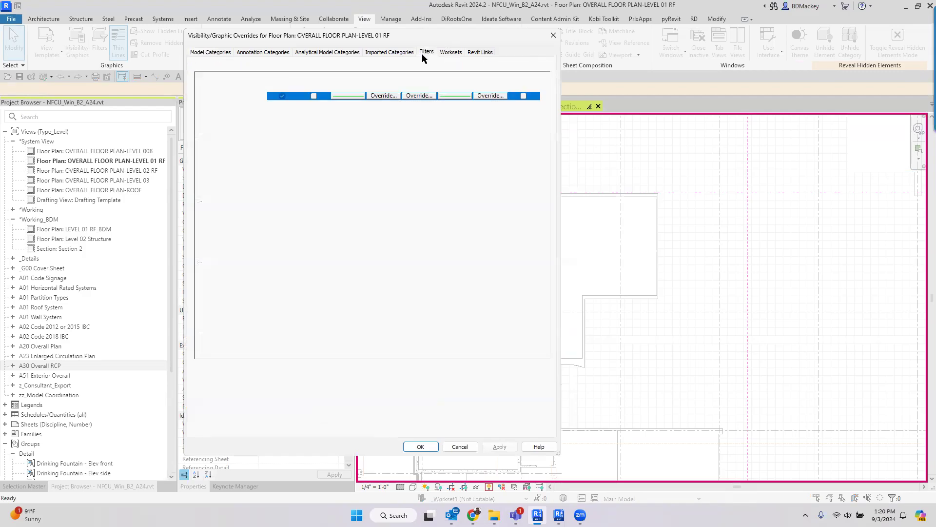
pyautogui.click(313, 96)
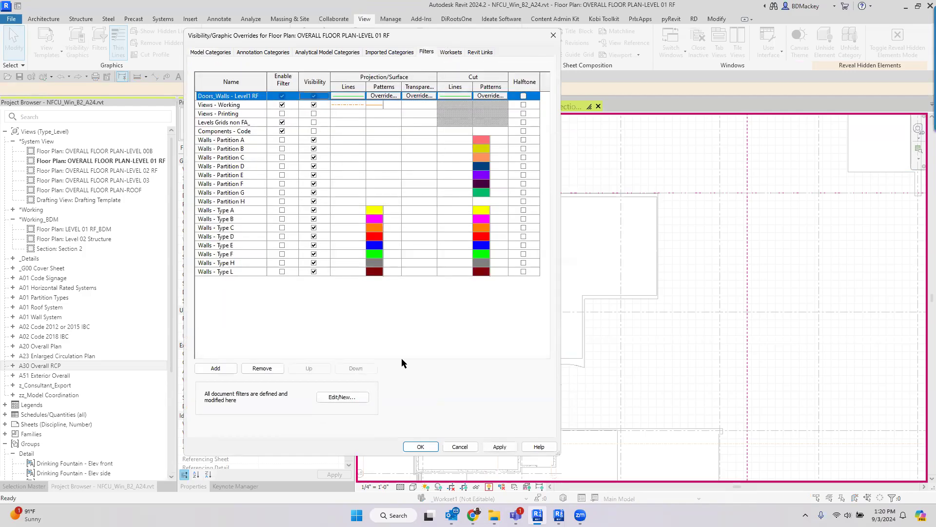
pyautogui.click(420, 446)
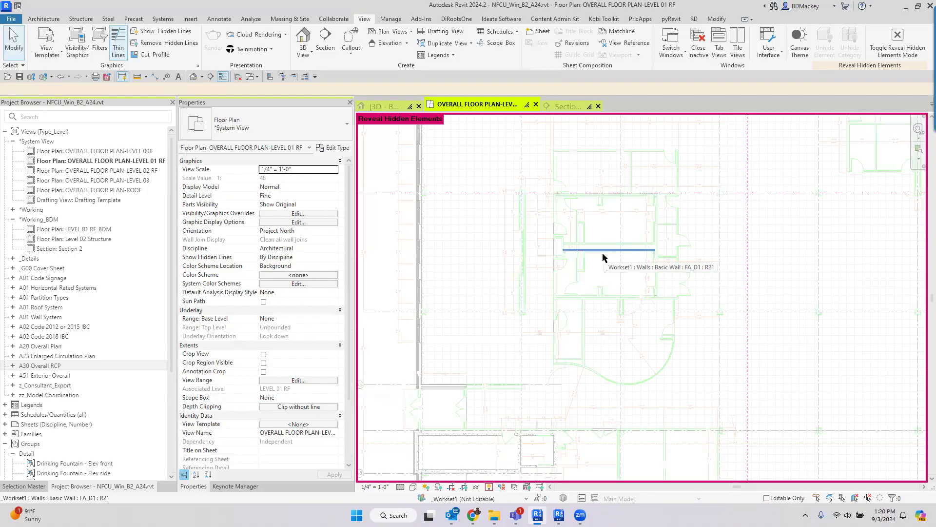
pyautogui.click(489, 486)
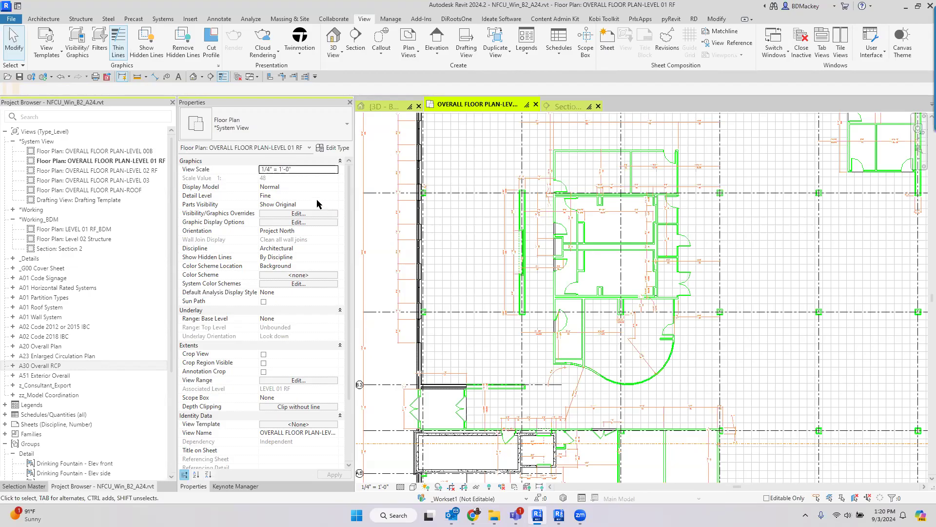
pyautogui.click(296, 187)
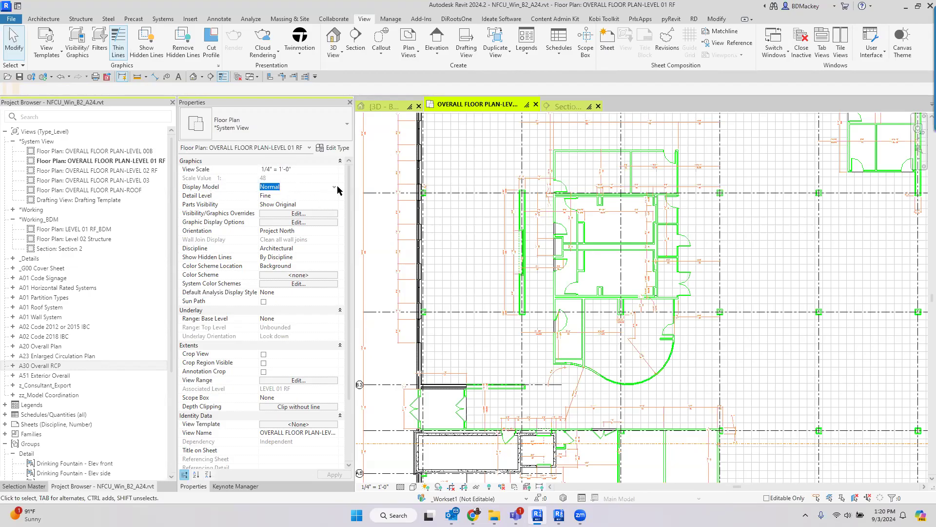
pyautogui.click(335, 188)
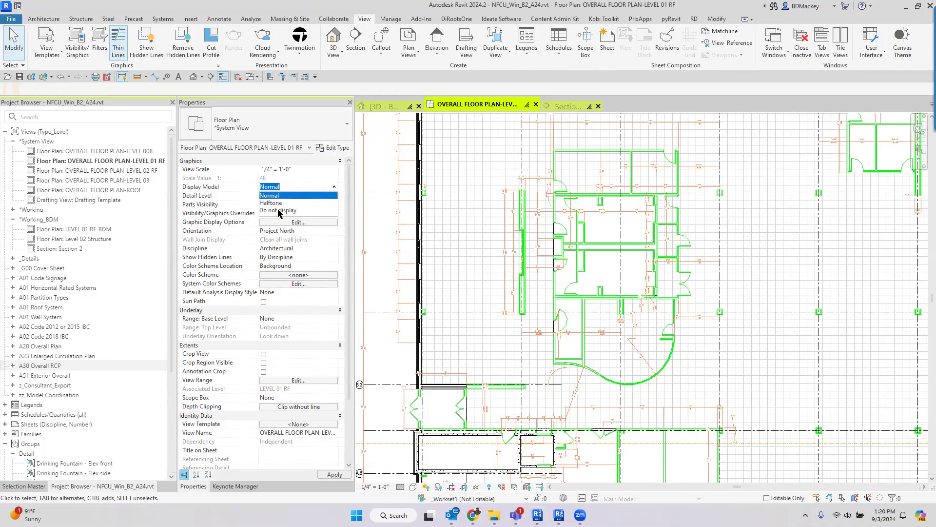
pyautogui.click(278, 210)
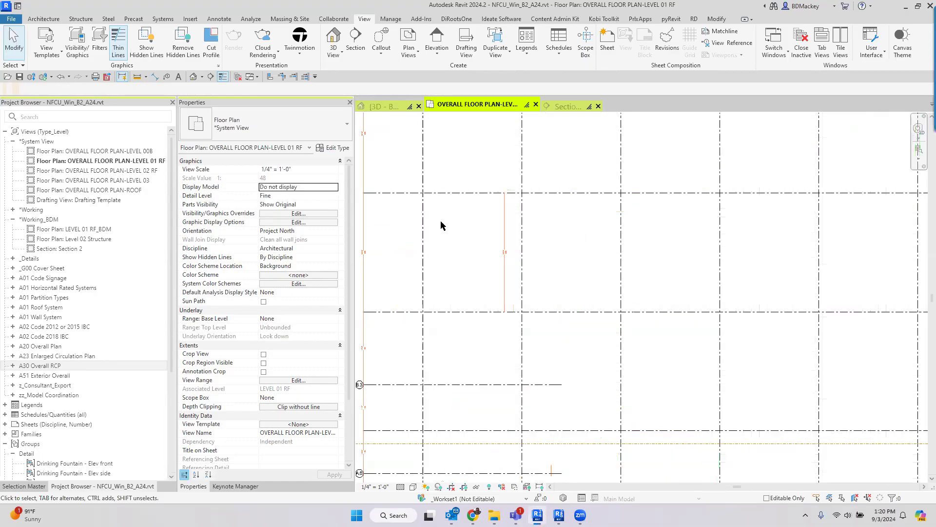
pyautogui.scroll(-4, 608, 280)
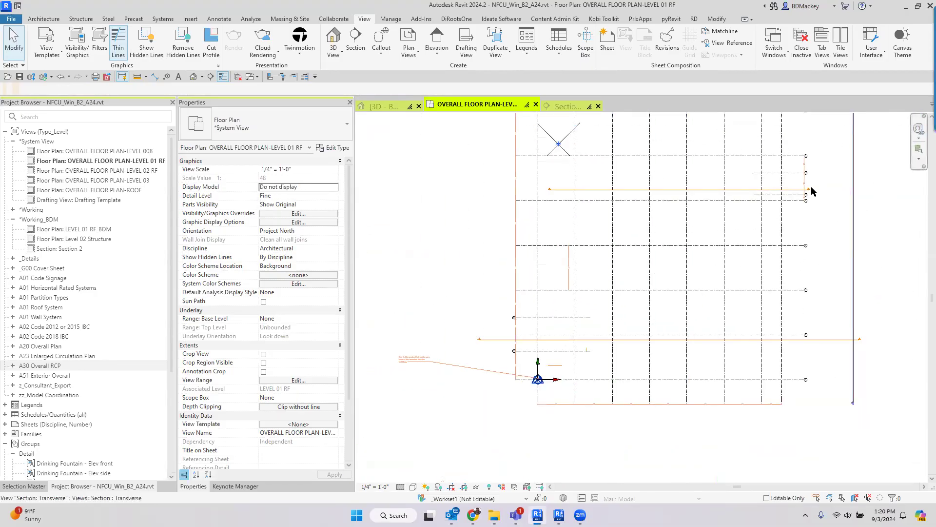
pyautogui.moveTo(501, 247); pyautogui.dragTo(478, 336, button='middle')
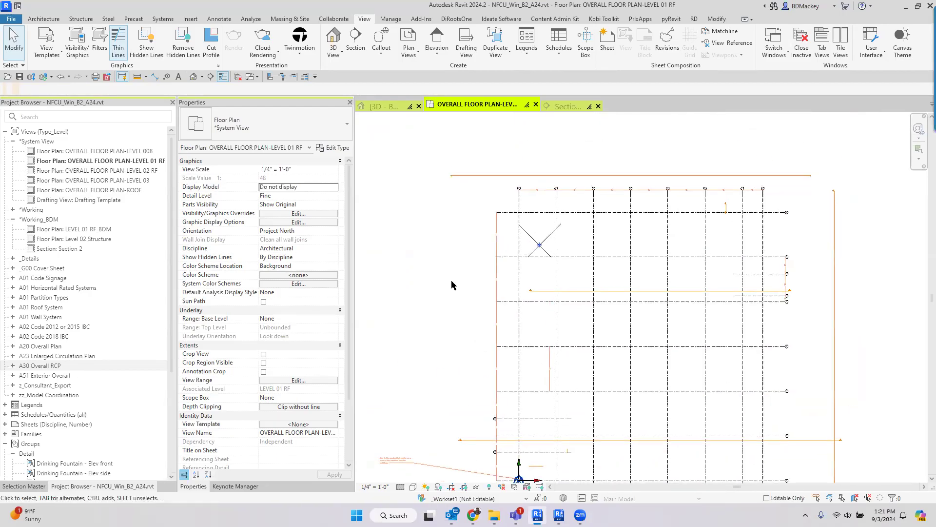
pyautogui.click(341, 190)
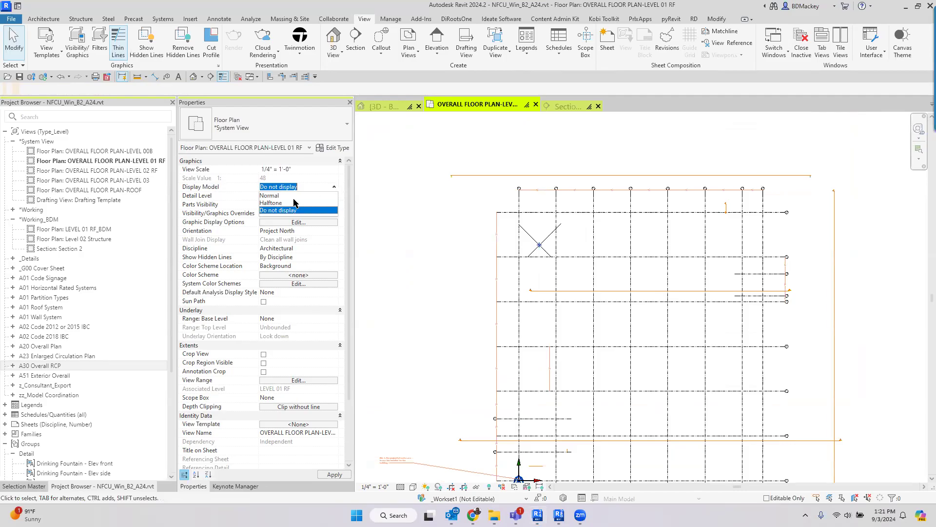
pyautogui.click(393, 226)
pyautogui.press('Up')
pyautogui.press('Up')
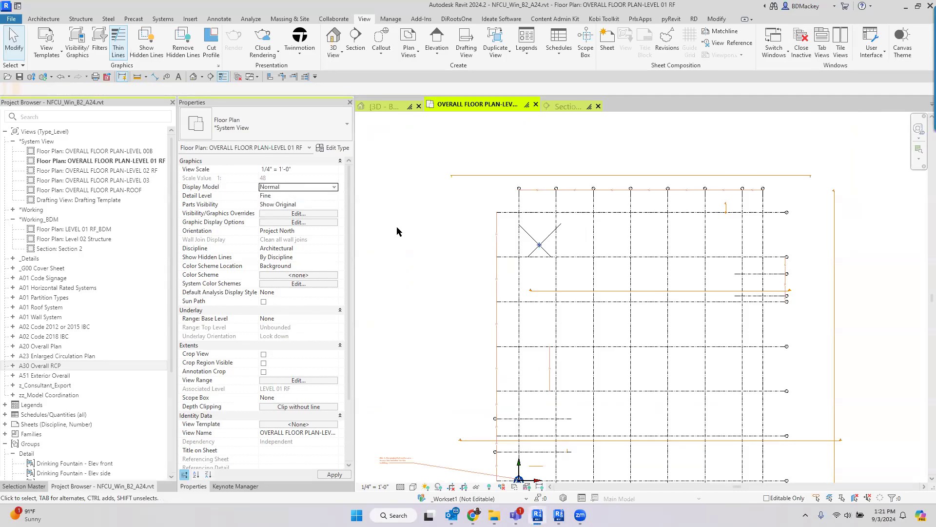
pyautogui.press('Return')
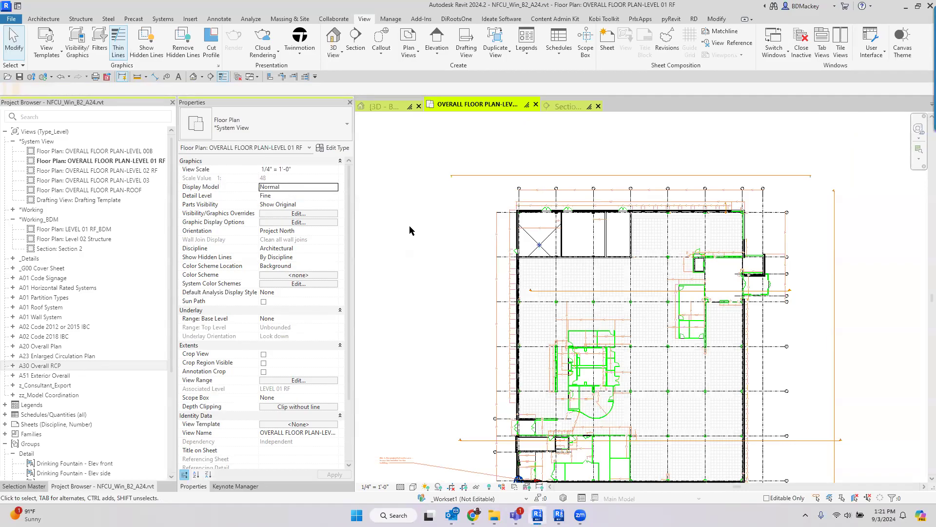
# Zoom out on the OVERALL FLOOR PLAN-LEVEL 01 RF plan to reach its Visibility/Graphics Overrides.
pyautogui.scroll(-2, 531, 257)
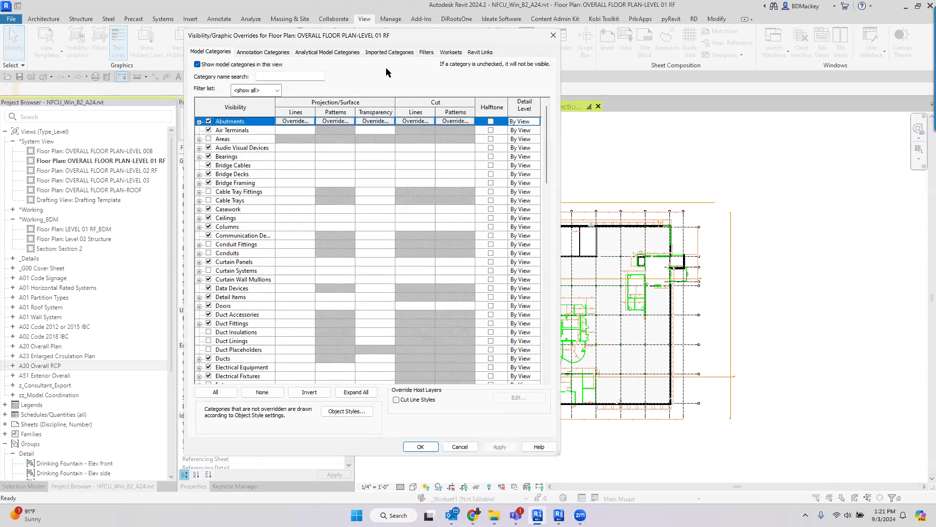
# Review the Filters tab, cancel the overrides and the Synchronize with Central prompt, then launch OneFilter.
pyautogui.click(427, 57)
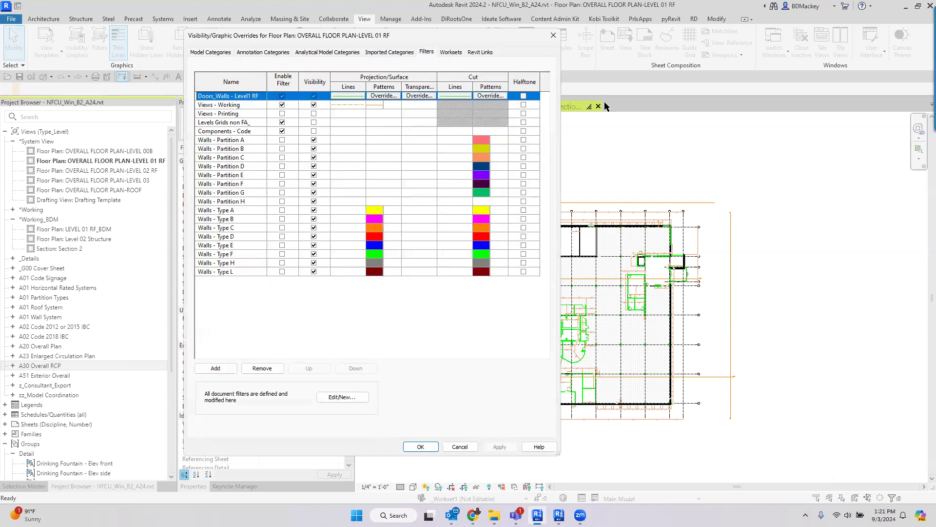
pyautogui.click(459, 446)
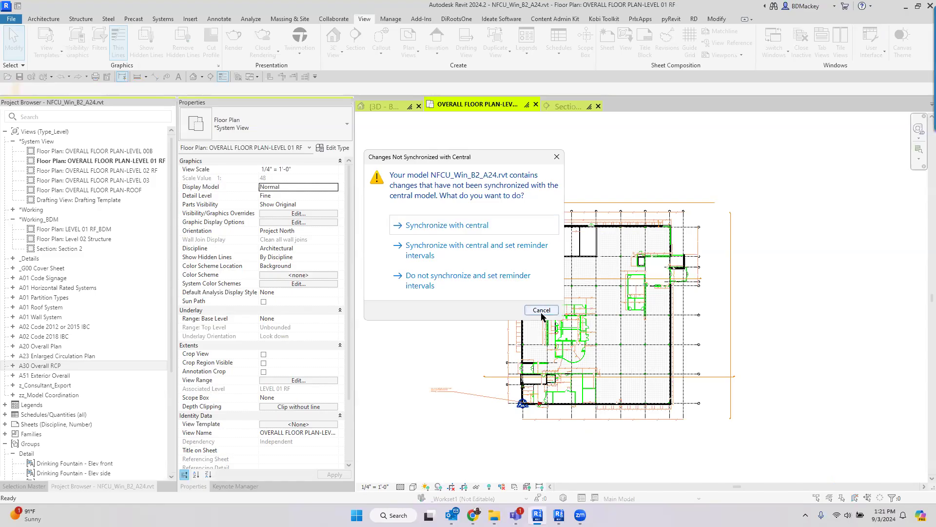
pyautogui.click(542, 313)
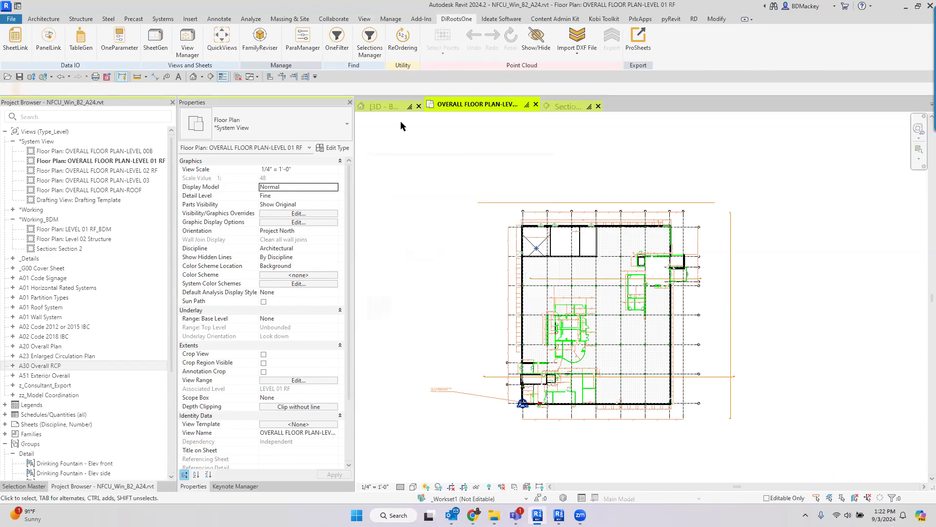
pyautogui.click(337, 39)
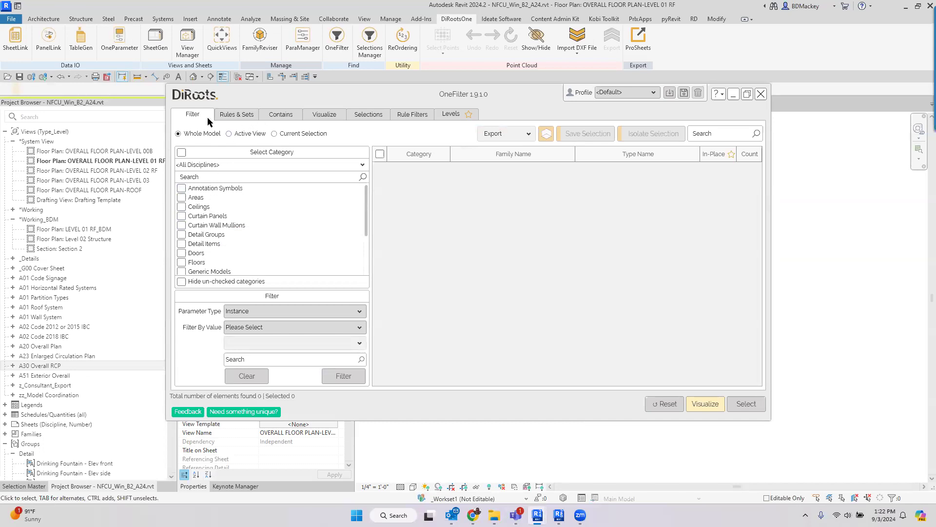
pyautogui.click(229, 134)
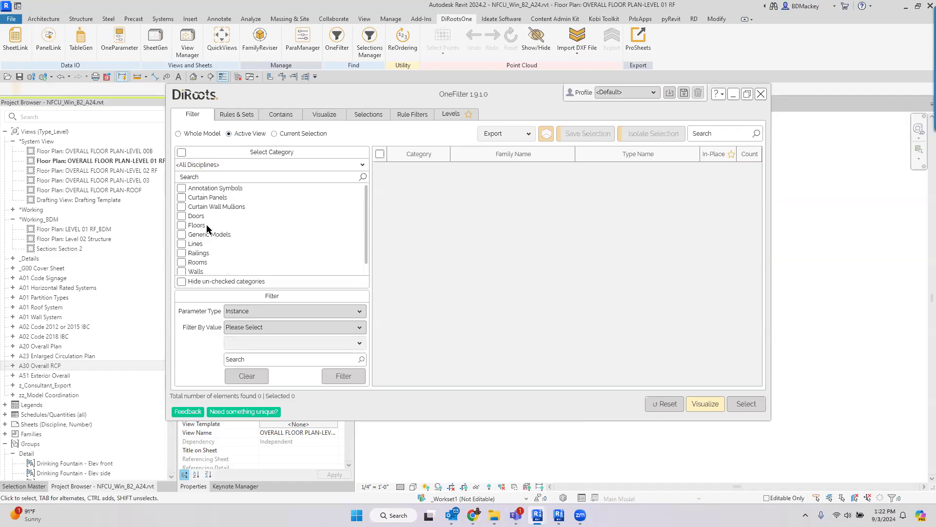
pyautogui.scroll(-1, 208, 237)
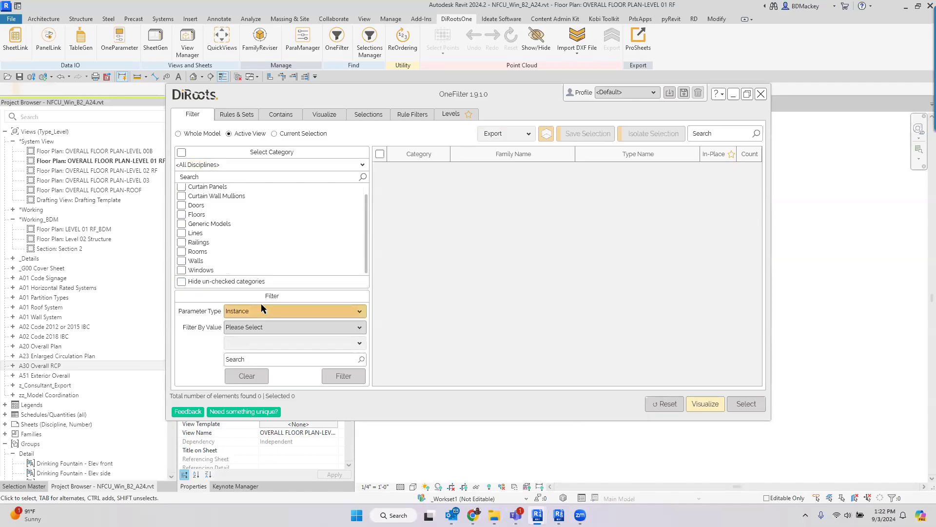
pyautogui.click(192, 133)
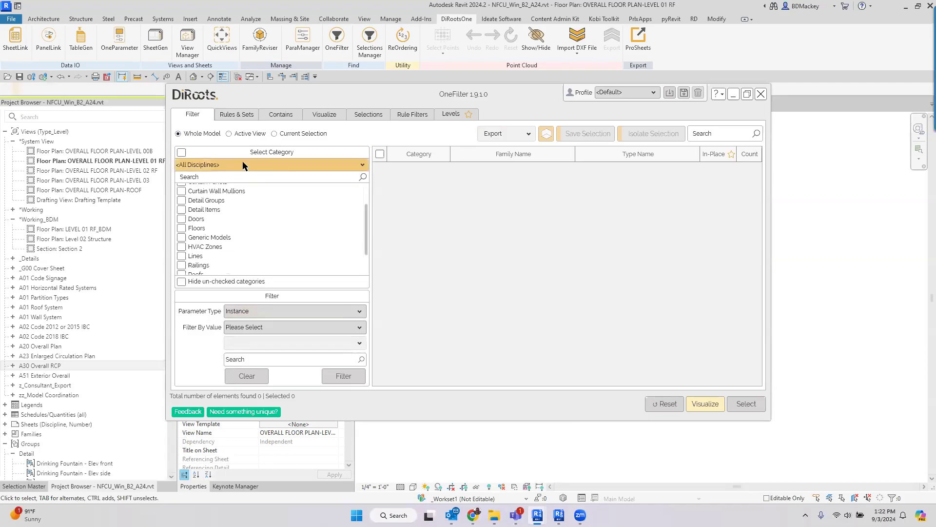
pyautogui.scroll(-2, 283, 260)
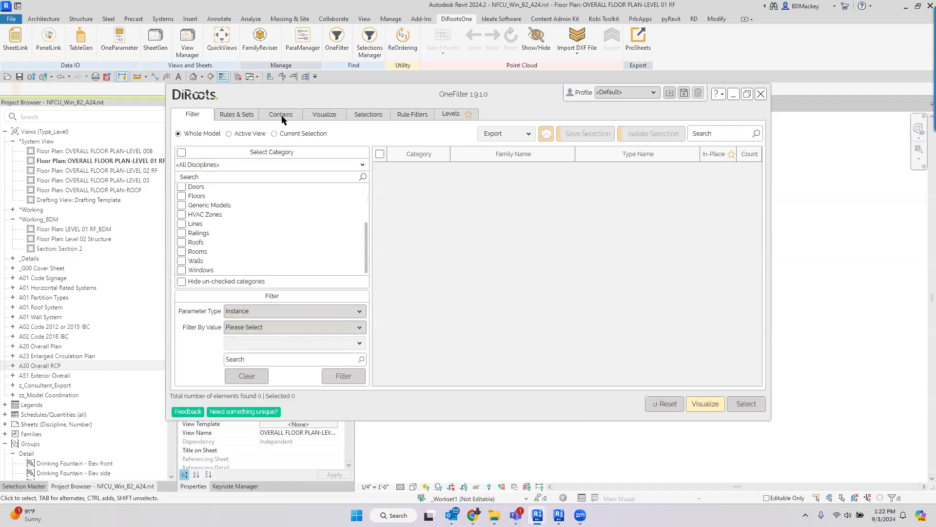
pyautogui.click(335, 118)
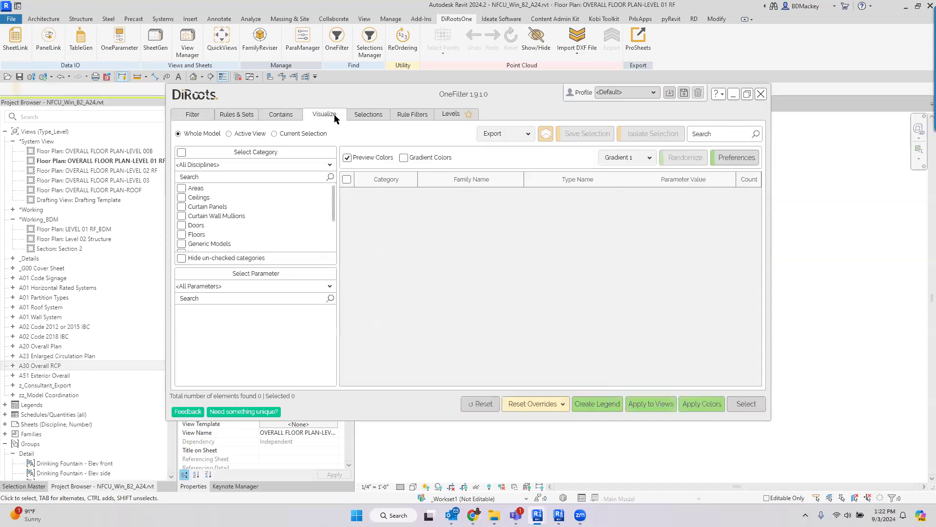
pyautogui.click(414, 116)
pyautogui.click(760, 94)
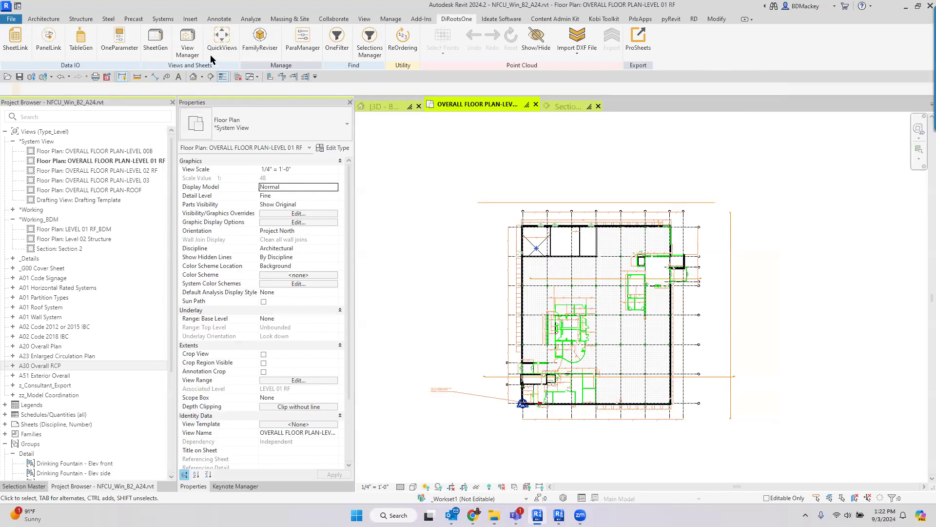
# Launch ViewManager, check A02 - IBC 2012 Code under View Templates, and go to Template Transfer.
pyautogui.click(185, 48)
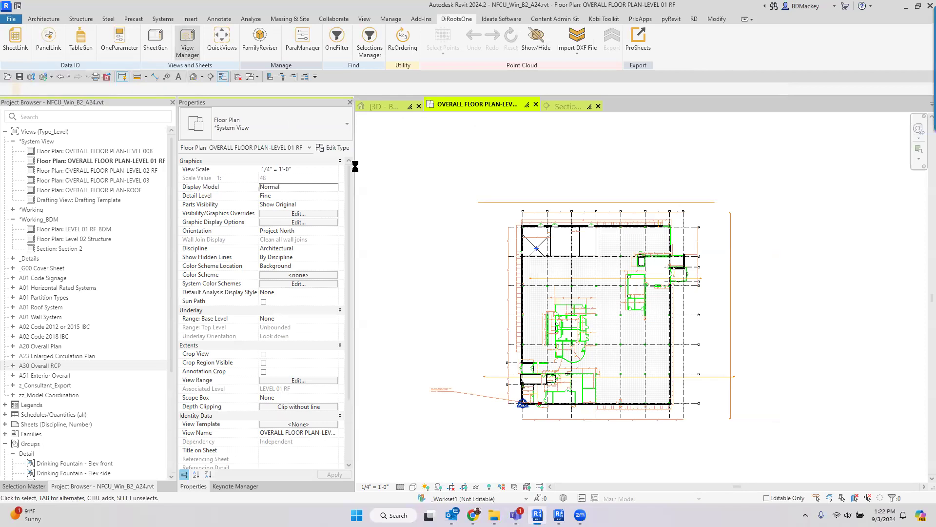
pyautogui.click(233, 137)
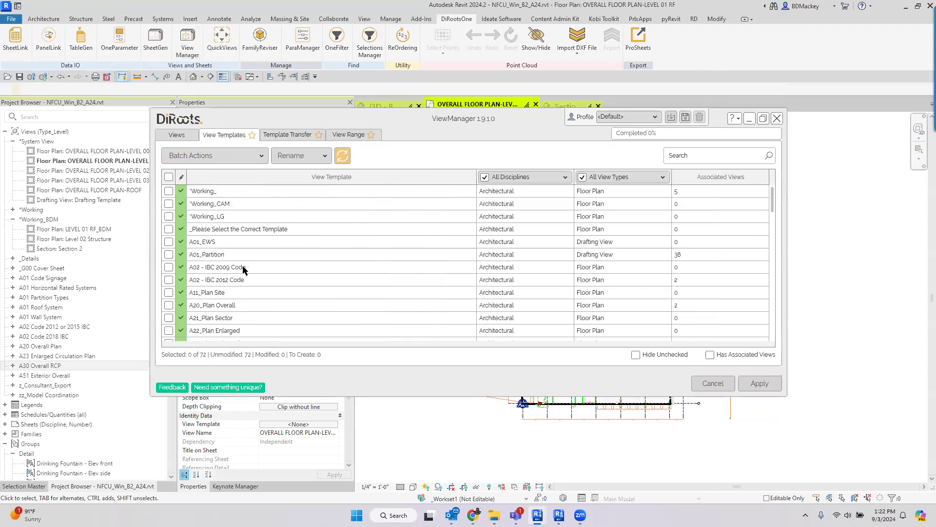
pyautogui.click(169, 280)
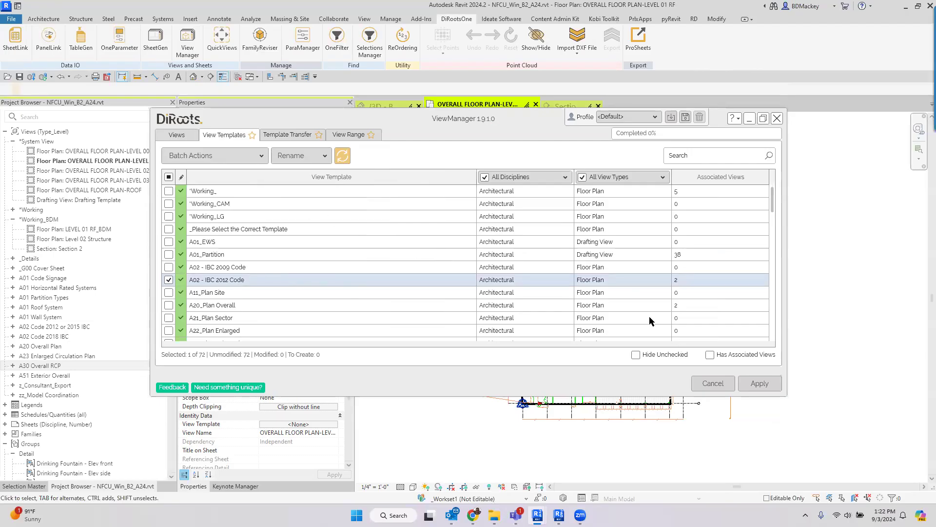
pyautogui.click(255, 156)
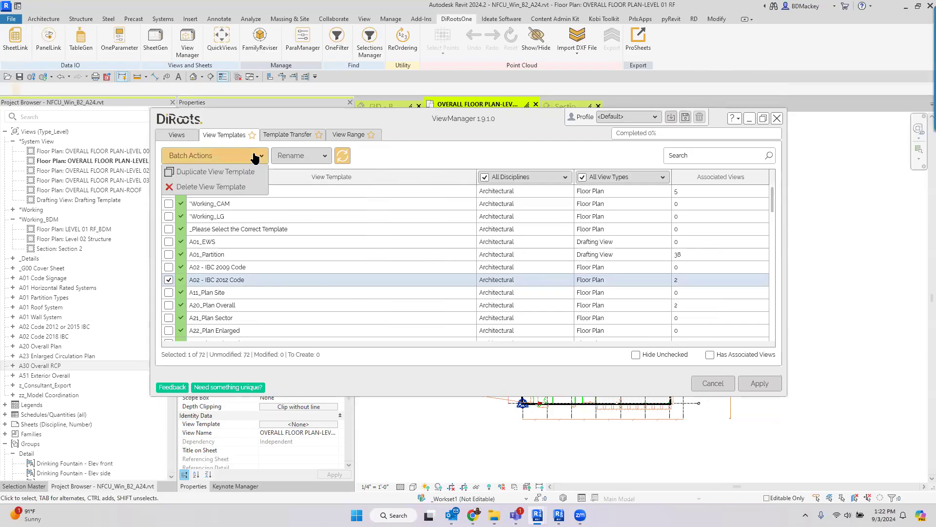
pyautogui.click(278, 136)
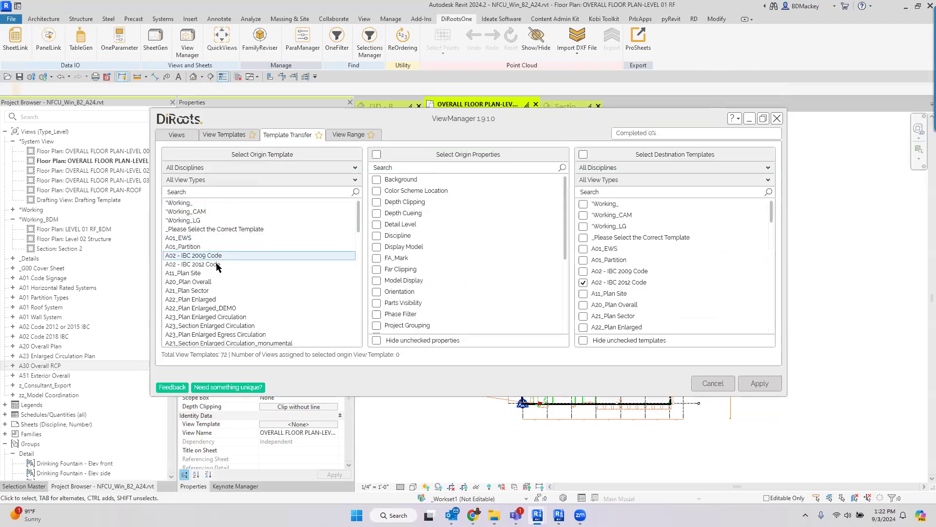
# Set A02 - IBC 2012 Code as the origin template and include V/G Overrides Filters.
pyautogui.scroll(-1, 244, 248)
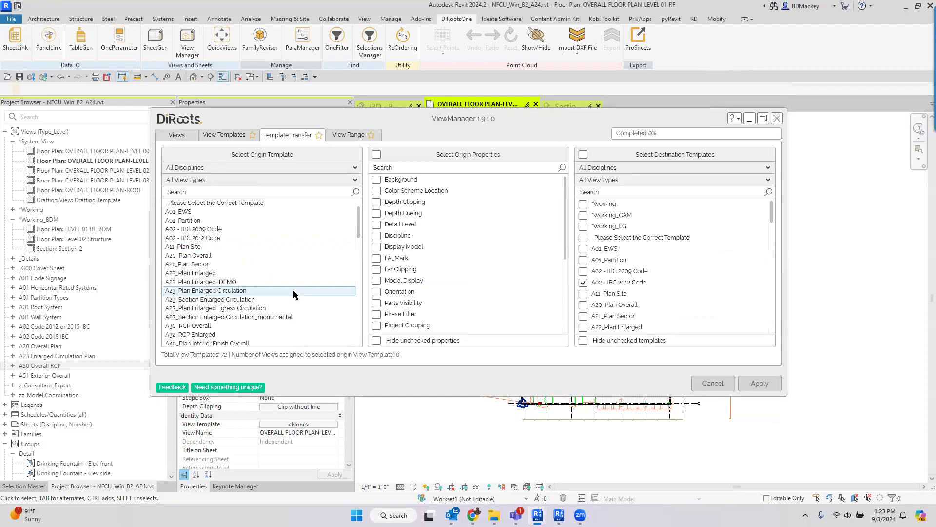
pyautogui.click(206, 236)
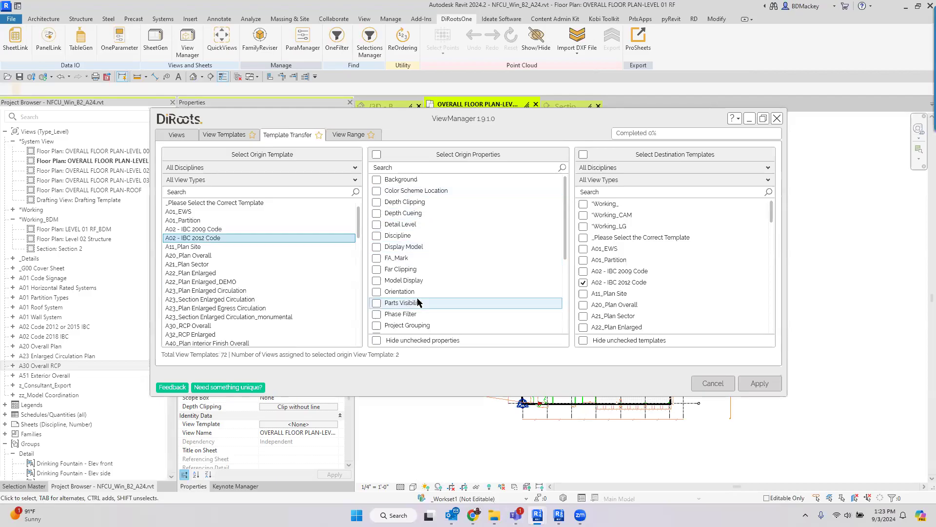
pyautogui.scroll(-4, 423, 298)
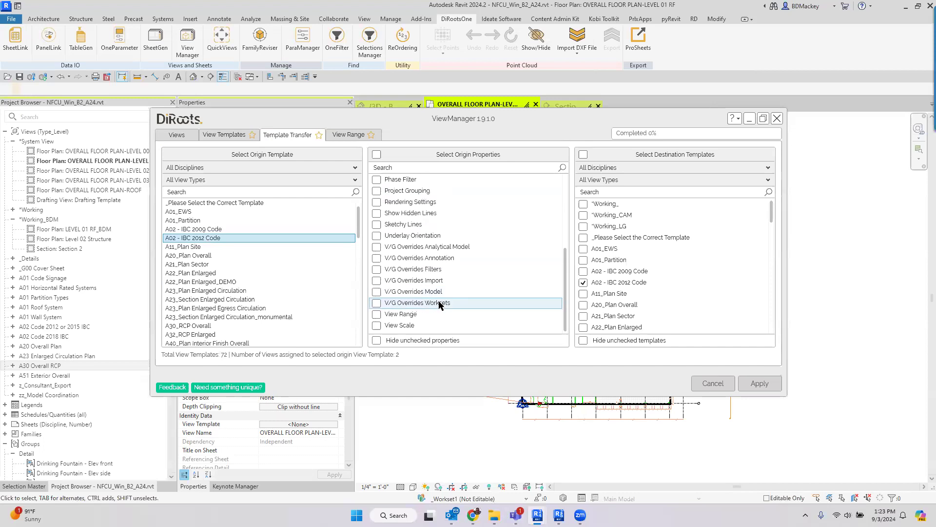
pyautogui.click(376, 269)
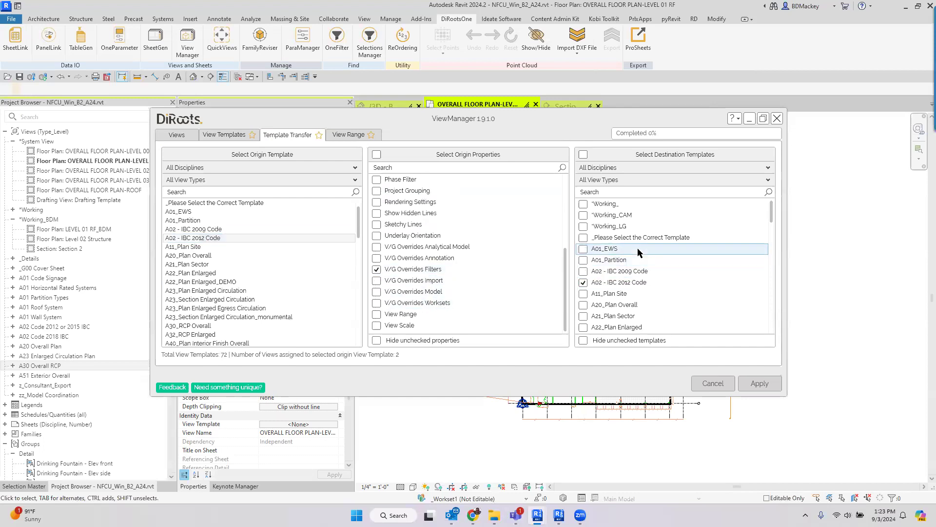
# Swap the destination from A02 - IBC 2012 Code to the YOUR NAME working template.
pyautogui.click(639, 194)
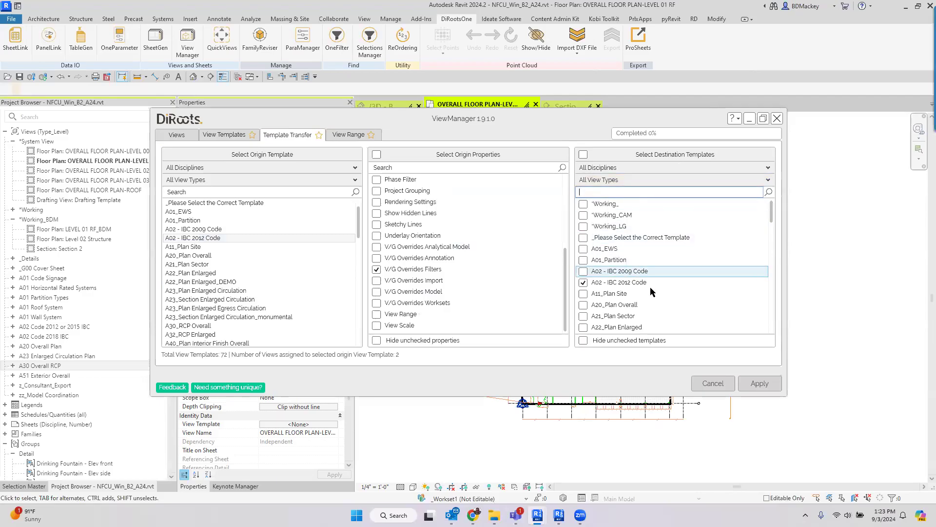
pyautogui.click(583, 282)
pyautogui.scroll(-13, 624, 291)
pyautogui.scroll(-5, 625, 291)
pyautogui.click(582, 306)
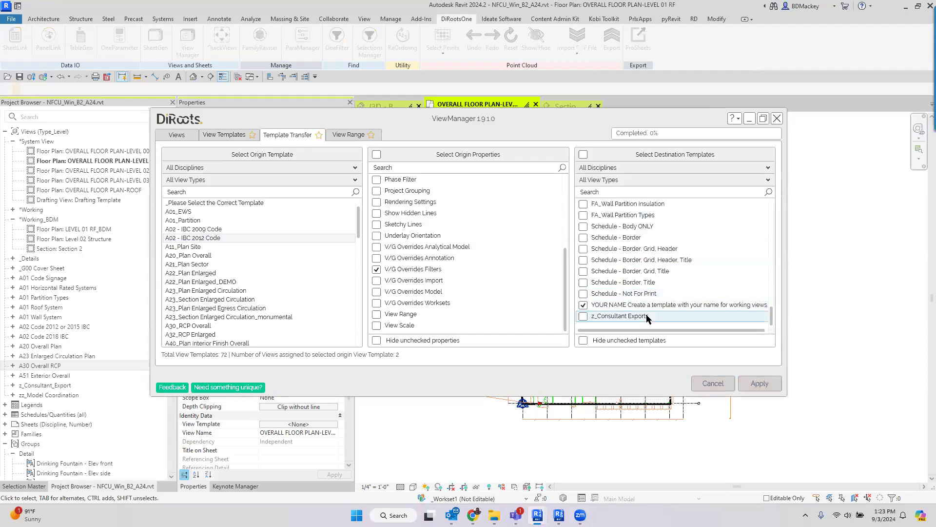
# Apply the filter override transfer, dismiss the success message, and close ViewManager.
pyautogui.click(754, 383)
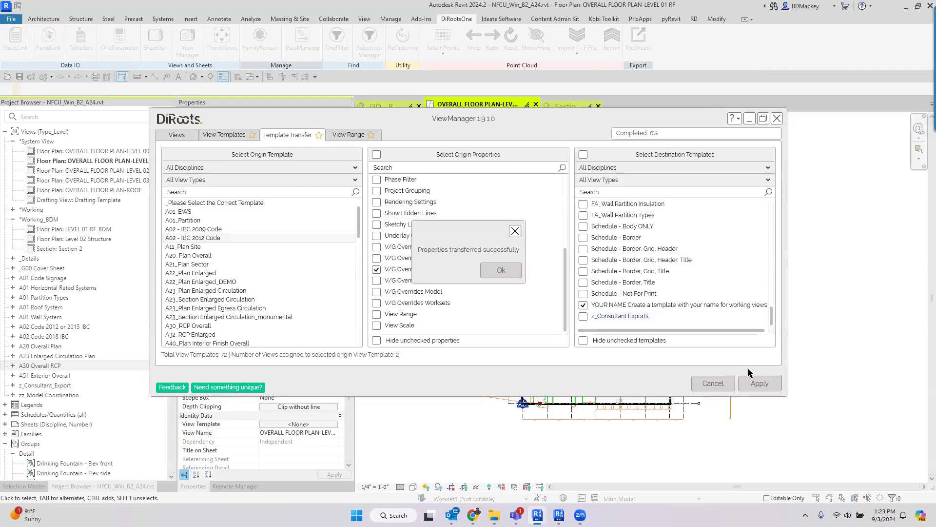
pyautogui.click(510, 270)
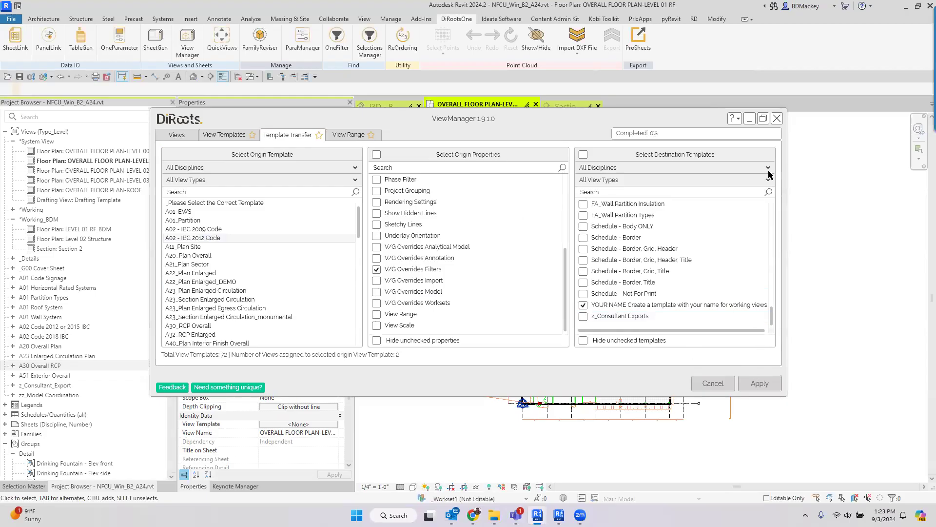
pyautogui.click(777, 119)
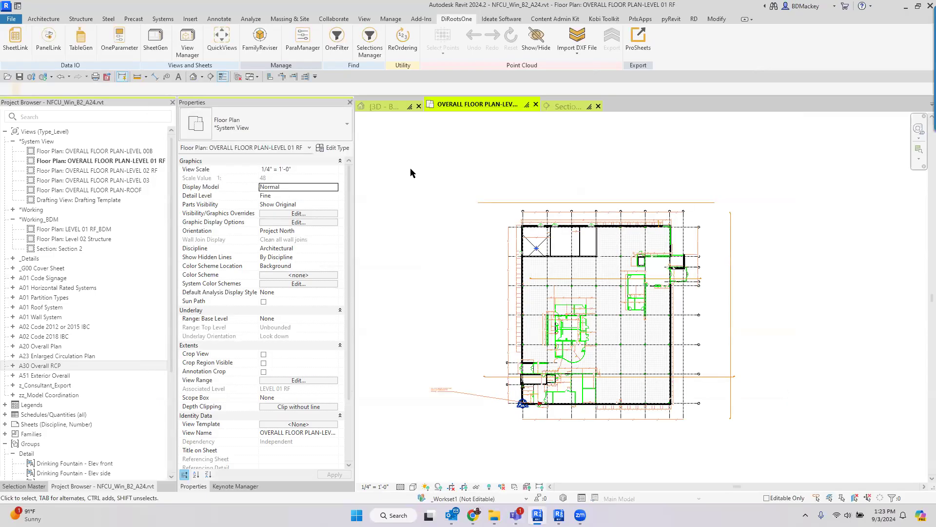
# Open this view's Visibility/Graphics overrides with V and cancel them unchanged.
pyautogui.press('v')
pyautogui.press('v')
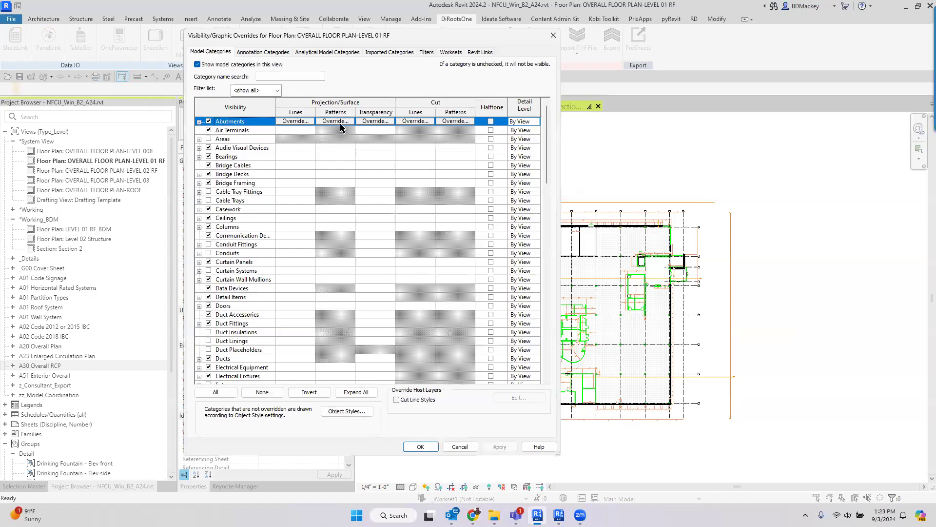
pyautogui.click(460, 446)
pyautogui.press('Escape')
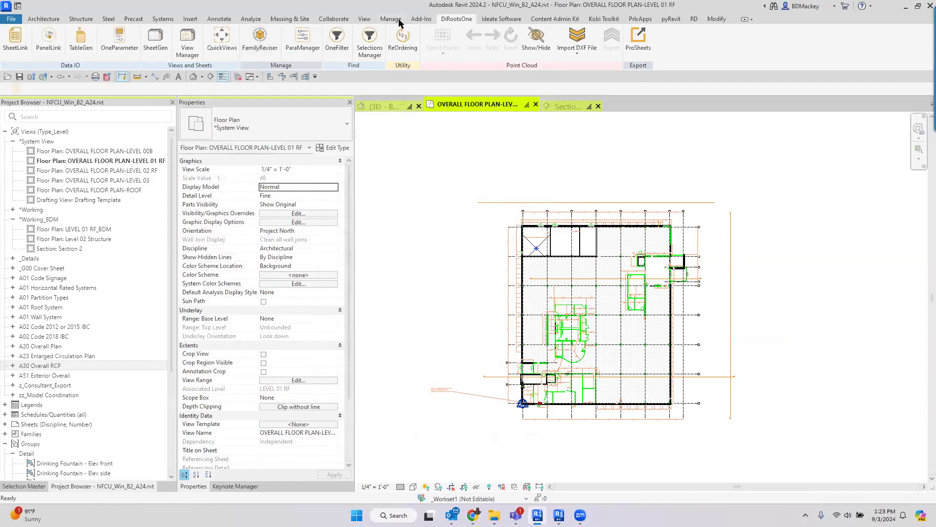
pyautogui.scroll(2, 110, 68)
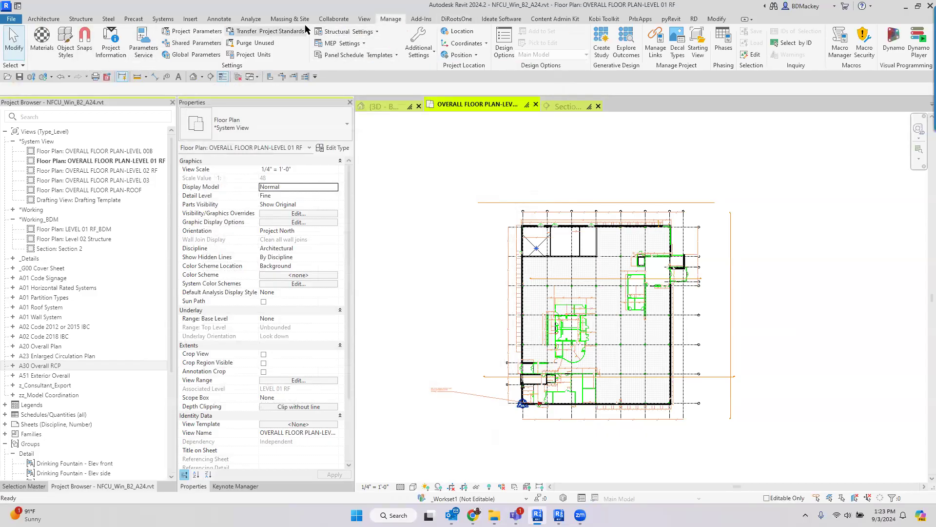
# Open Manage View Templates and select the YOUR NAME working template.
pyautogui.click(364, 19)
pyautogui.click(55, 57)
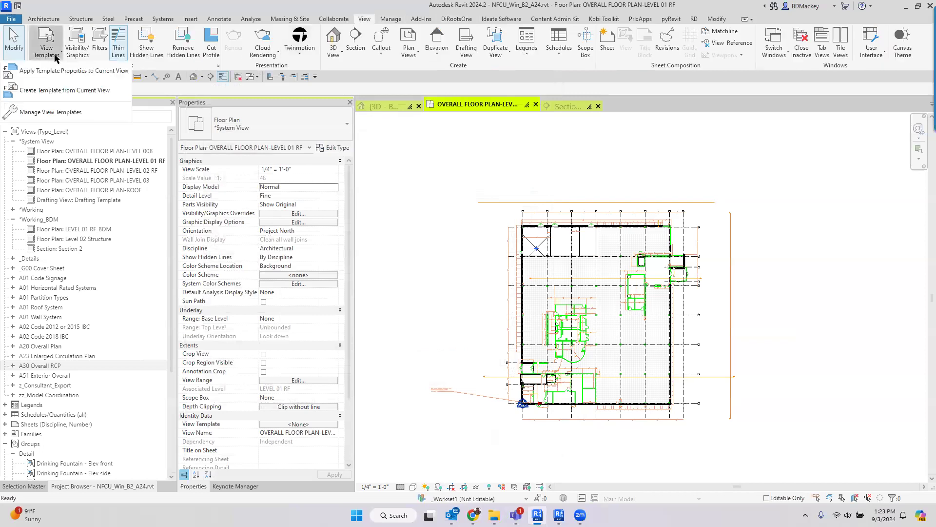
pyautogui.click(51, 112)
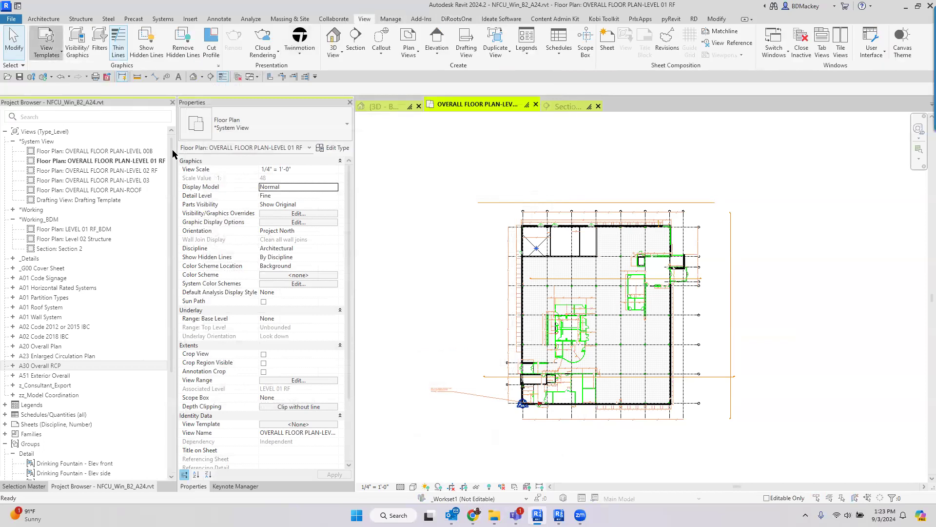
pyautogui.scroll(-3, 56, 383)
pyautogui.scroll(-8, 56, 382)
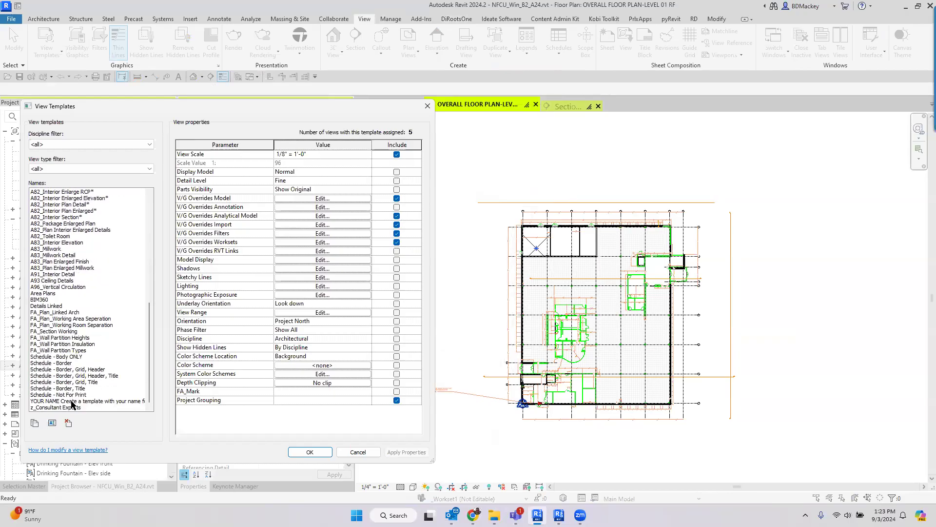
pyautogui.click(71, 400)
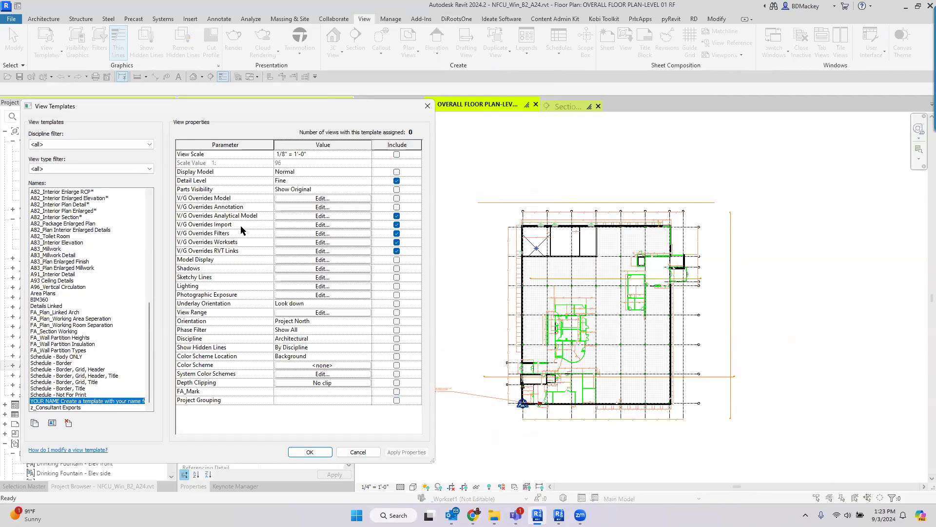
# Inspect the template's V/G filter overrides with a widened Name column, then cancel both dialogs.
pyautogui.click(317, 235)
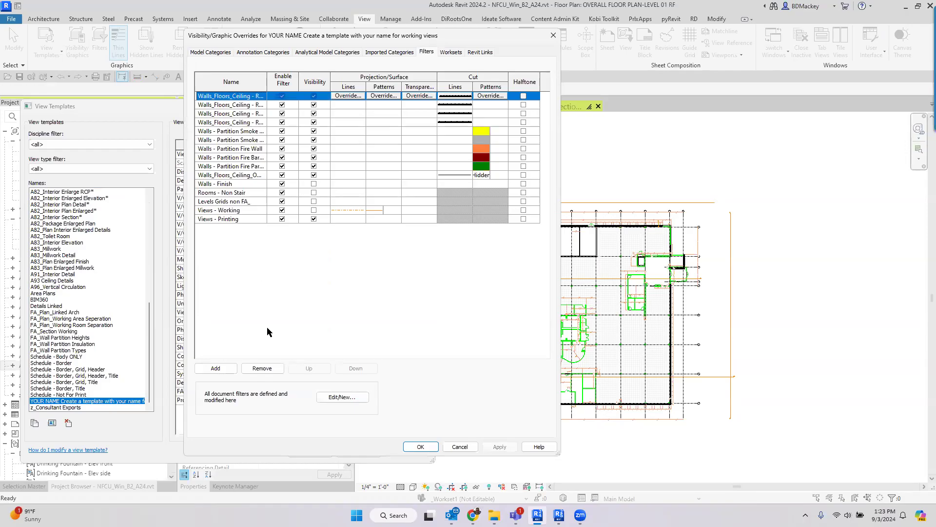
pyautogui.moveTo(266, 81); pyautogui.dragTo(304, 81)
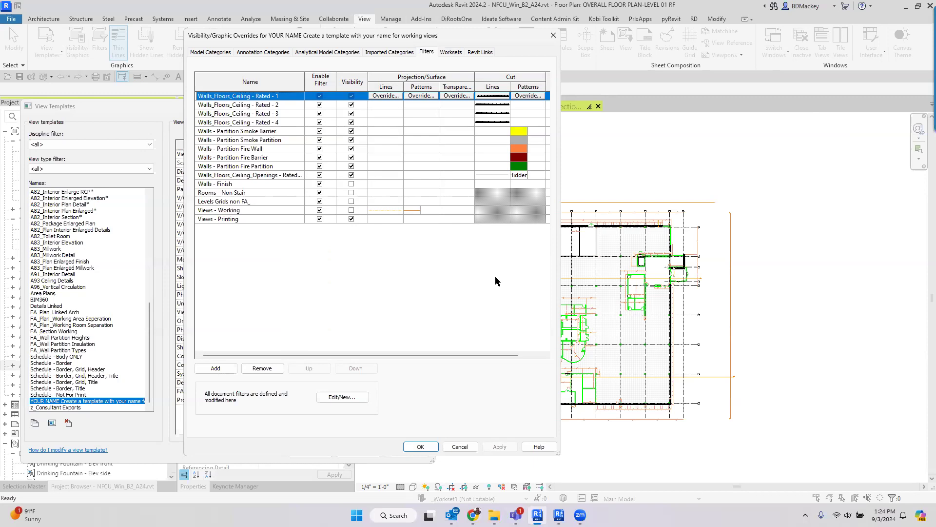
pyautogui.click(460, 446)
pyautogui.click(358, 451)
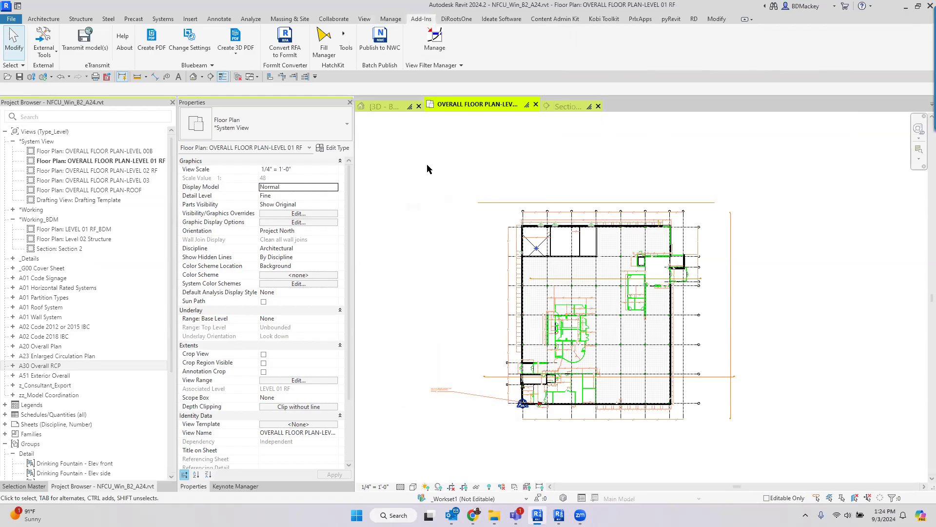
# Open View Filter Manager, reposition its window, and keep OVERALL FLOOR PLAN-LEVEL 01 RF as source.
pyautogui.click(460, 65)
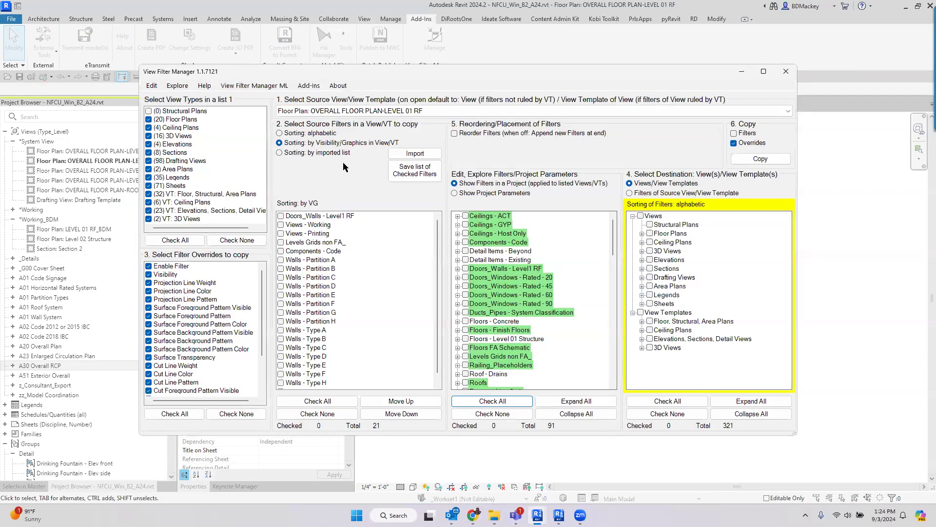
pyautogui.moveTo(347, 71); pyautogui.dragTo(317, 19)
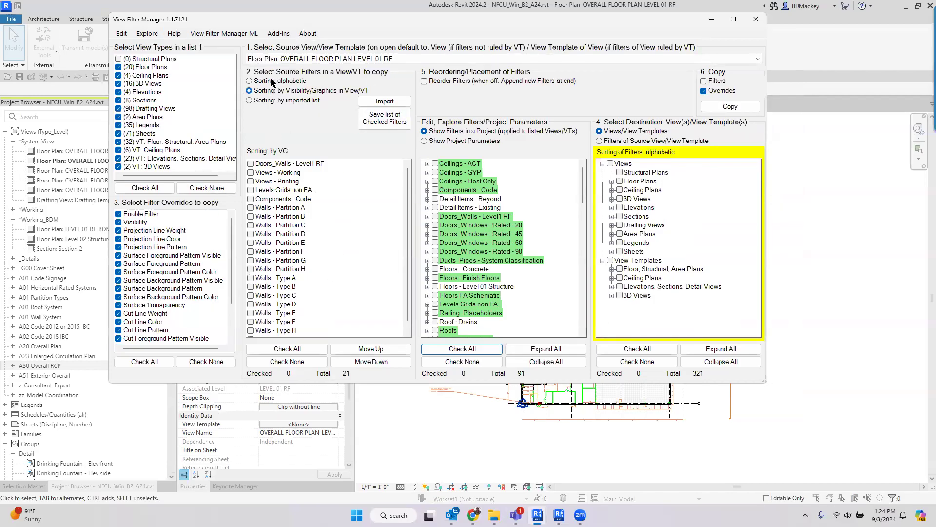
pyautogui.click(383, 59)
pyautogui.click(382, 60)
# Check the Components - Code filter and Walls - Partition A through H filters.
pyautogui.scroll(-1, 287, 190)
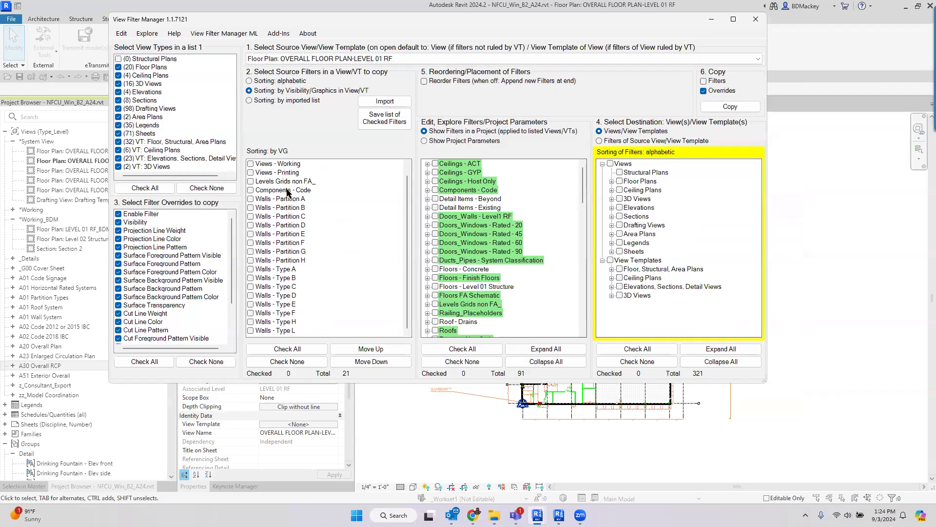
pyautogui.click(287, 190)
pyautogui.click(295, 199)
pyautogui.click(296, 261)
pyautogui.click(251, 260)
pyautogui.click(250, 252)
pyautogui.click(251, 243)
pyautogui.click(250, 233)
pyautogui.click(250, 225)
pyautogui.click(250, 216)
pyautogui.click(250, 207)
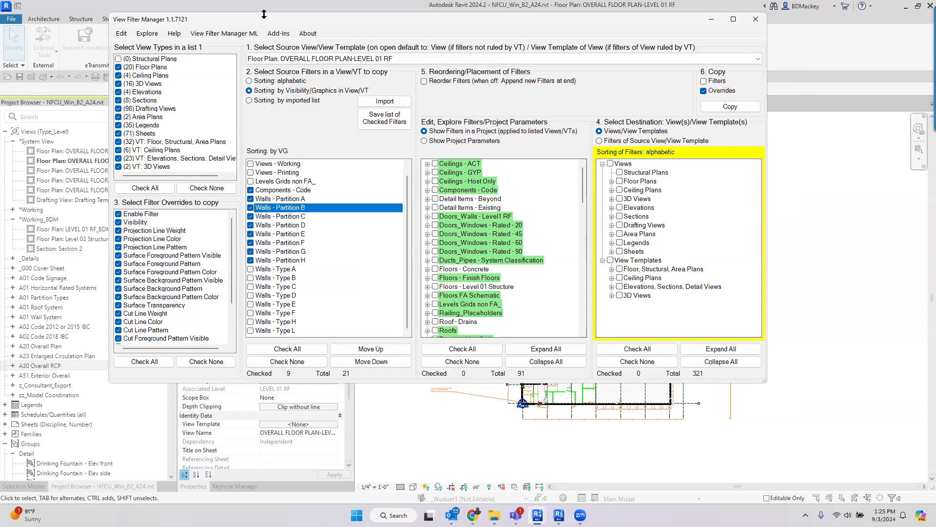
# Check both A23 plan templates, A40, A41 and A43_FFE Overall as destinations, then enlarge the dialog.
pyautogui.moveTo(285, 24); pyautogui.dragTo(285, 35)
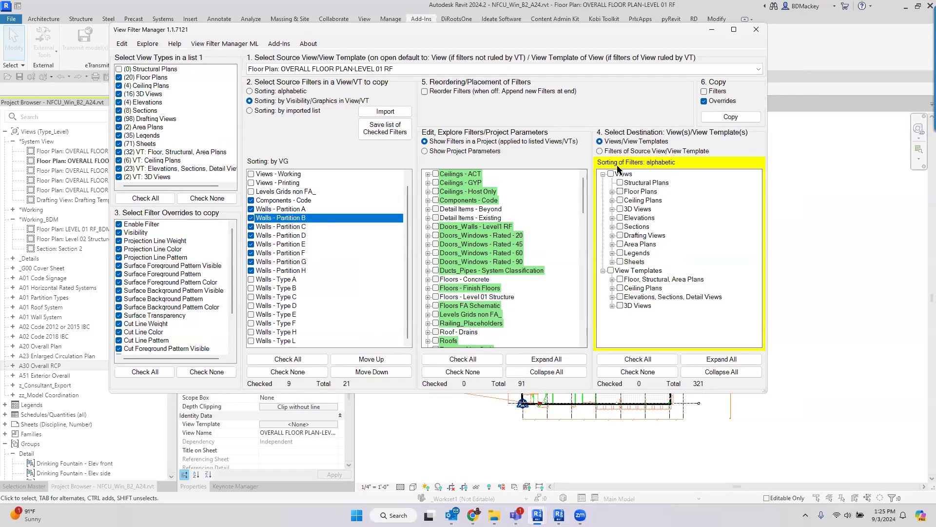
pyautogui.click(611, 283)
pyautogui.click(629, 288)
pyautogui.click(629, 279)
pyautogui.click(629, 296)
pyautogui.click(629, 305)
pyautogui.click(629, 314)
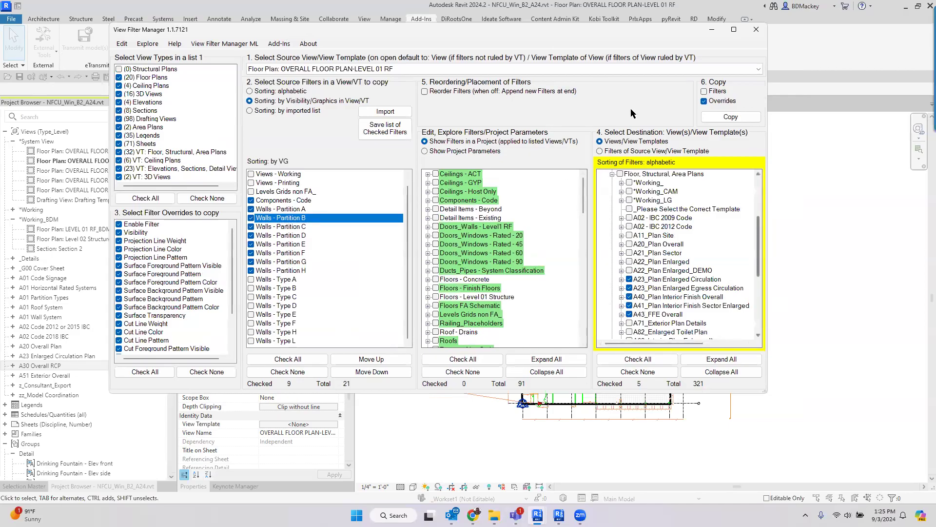
pyautogui.moveTo(600, 36); pyautogui.dragTo(505, 25)
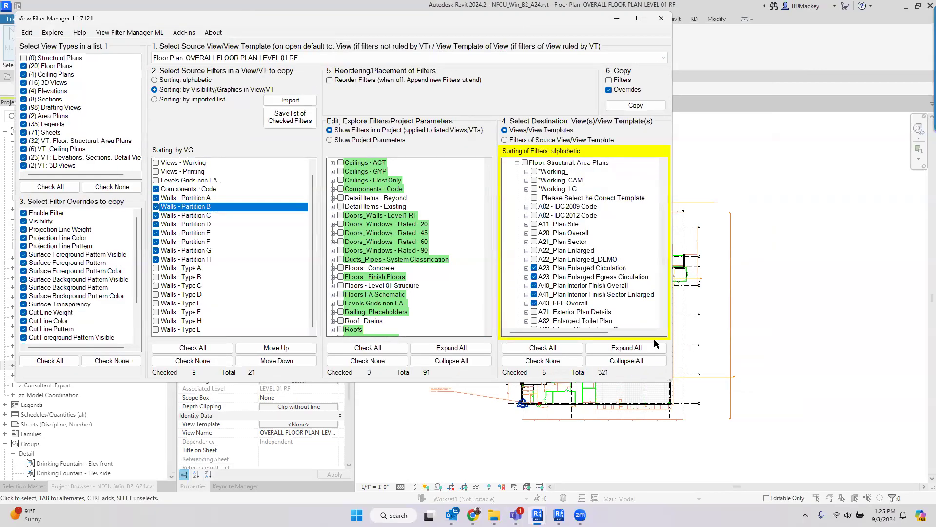
pyautogui.moveTo(673, 382); pyautogui.dragTo(747, 429)
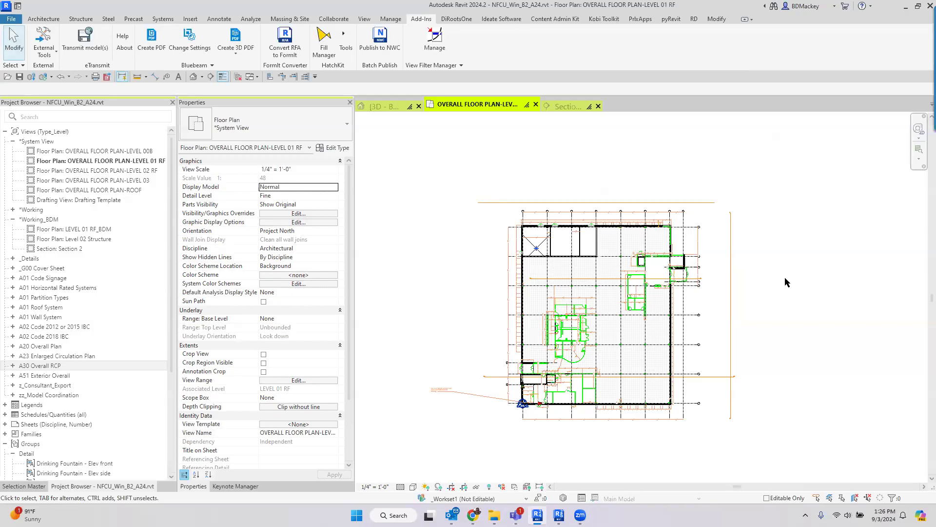
# Pan the OVERALL FLOOR PLAN-LEVEL 01 RF plan up and to the left.
pyautogui.moveTo(852, 303); pyautogui.dragTo(803, 290, button='middle')
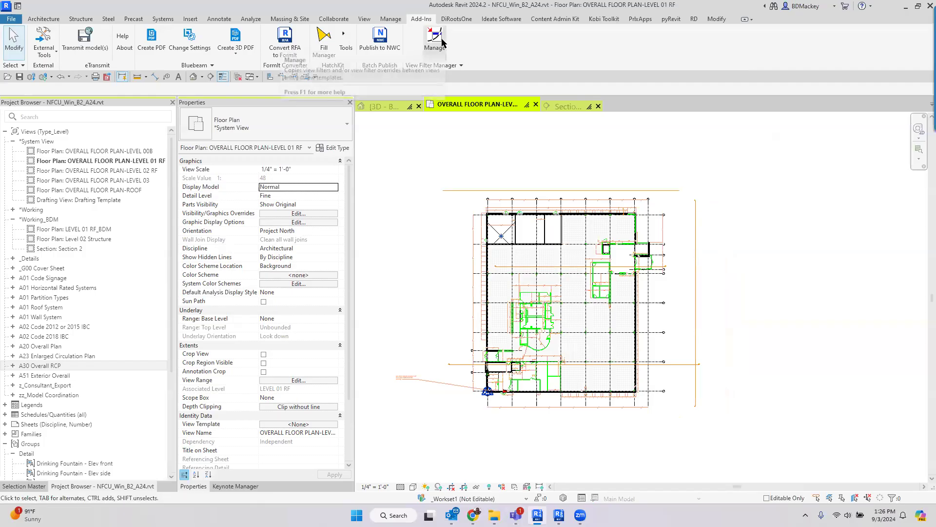
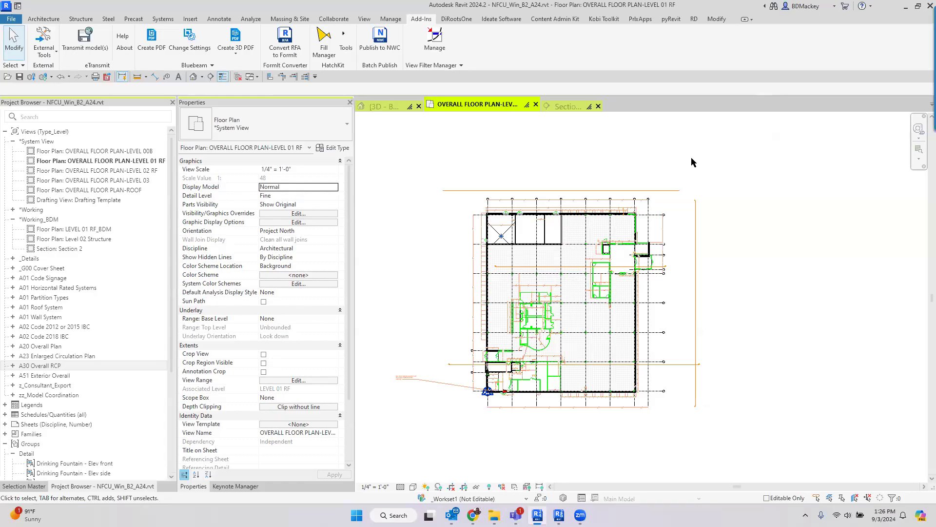
# Select sheet A2101 - FLOOR PLAN SECTOR A under Sheets and scroll through its properties.
pyautogui.moveTo(624, 152); pyautogui.dragTo(622, 177, button='middle')
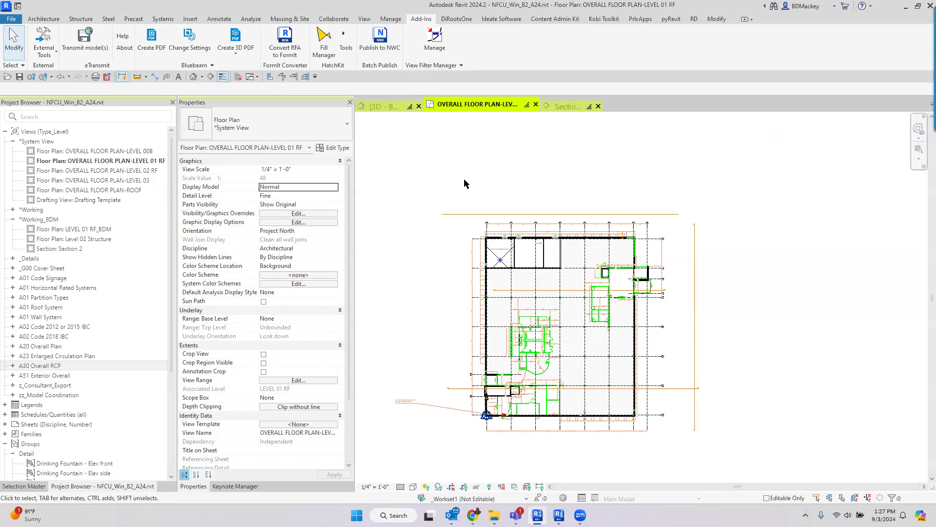
pyautogui.click(364, 19)
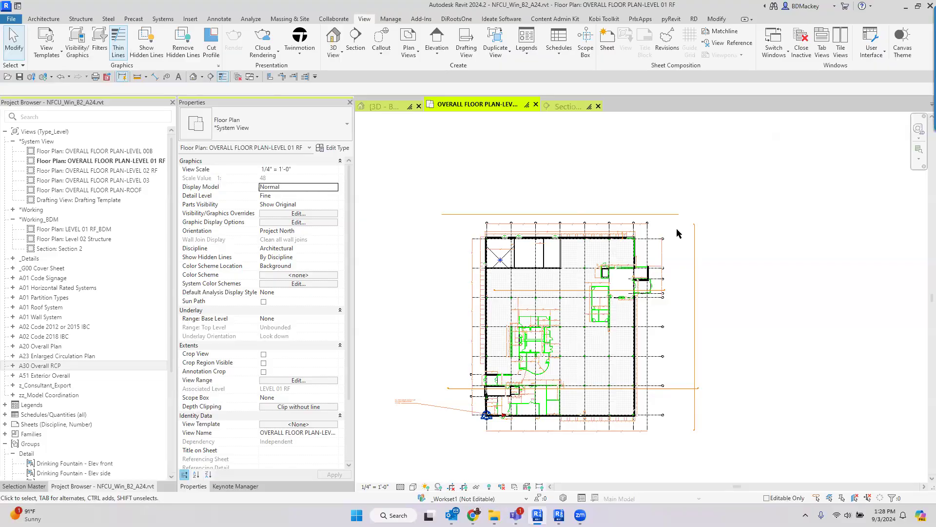
pyautogui.click(5, 131)
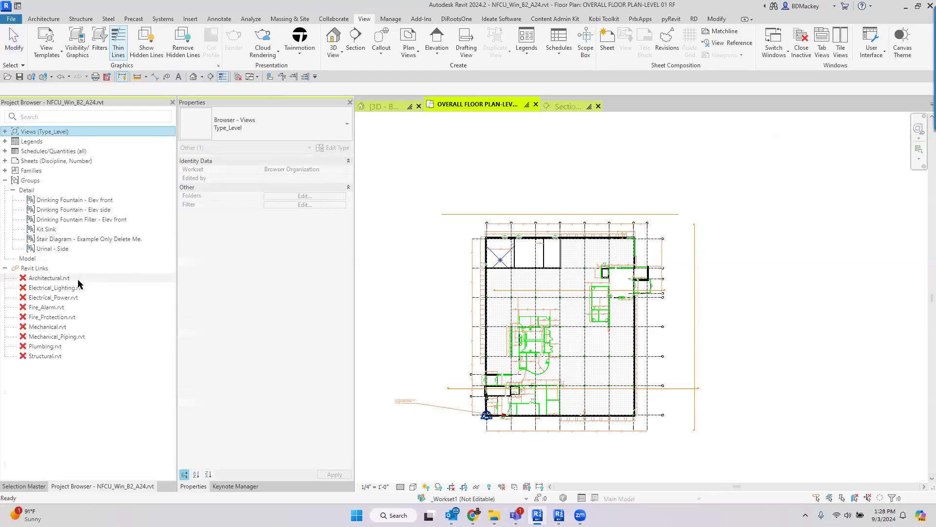
pyautogui.click(4, 161)
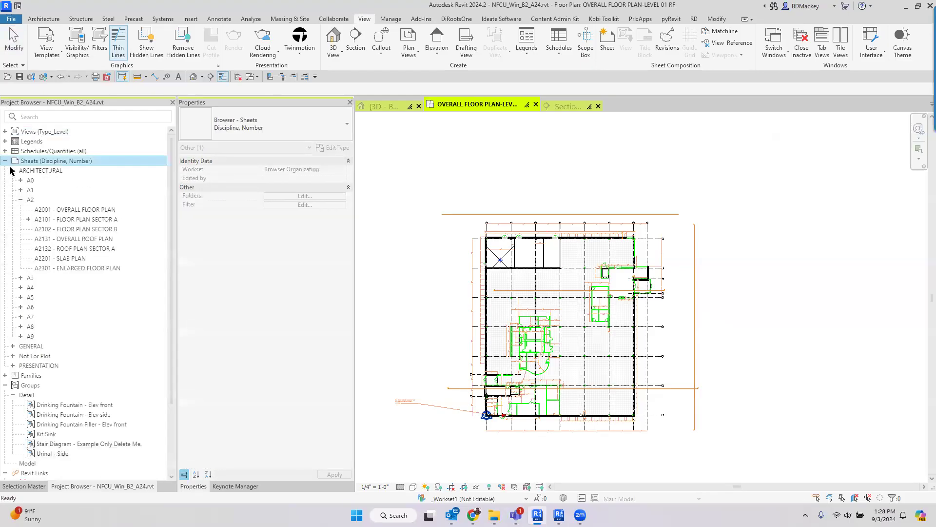
pyautogui.click(77, 221)
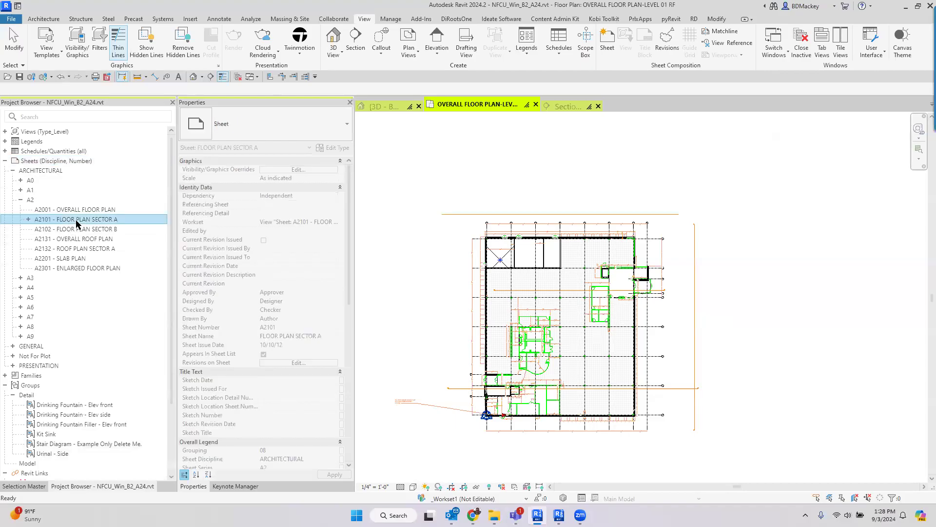
pyautogui.scroll(-5, 267, 413)
pyautogui.scroll(-1, 243, 380)
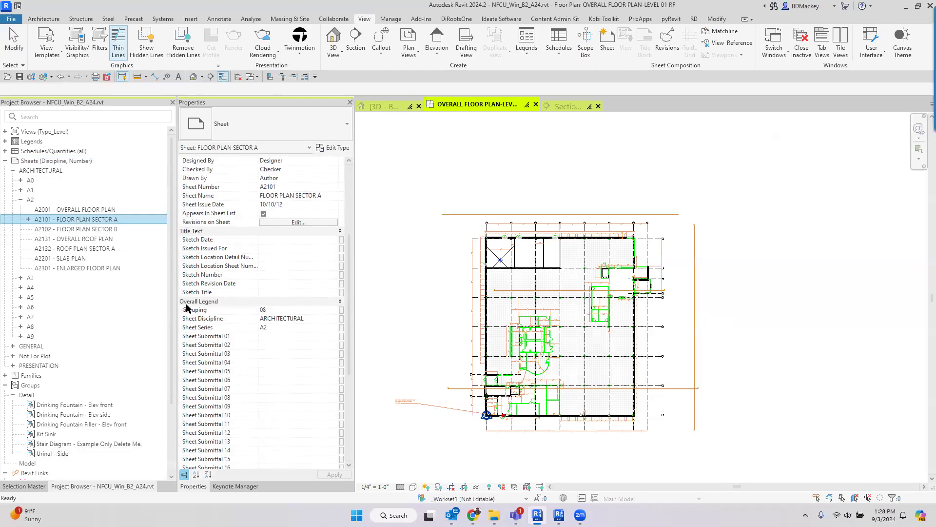
pyautogui.scroll(-4, 223, 288)
pyautogui.scroll(-2, 226, 262)
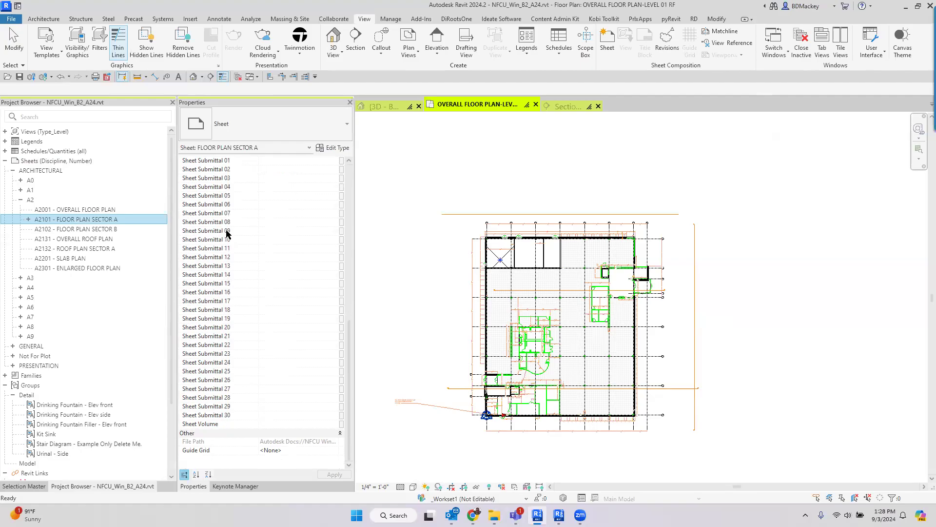
pyautogui.scroll(3, 245, 430)
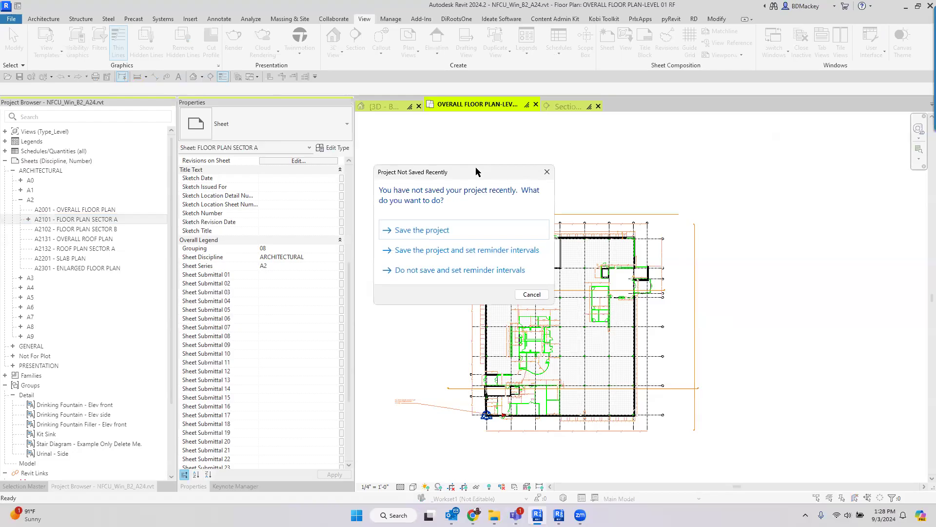
# Dismiss the save reminder and open PhasingwithViewFilters.rvt from the 2024 > _Templates folder.
pyautogui.click(531, 294)
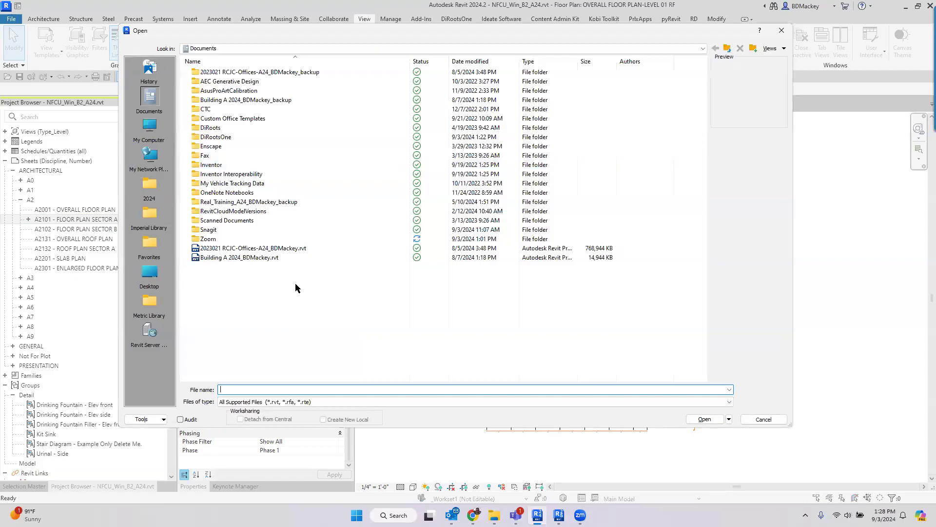
pyautogui.click(230, 51)
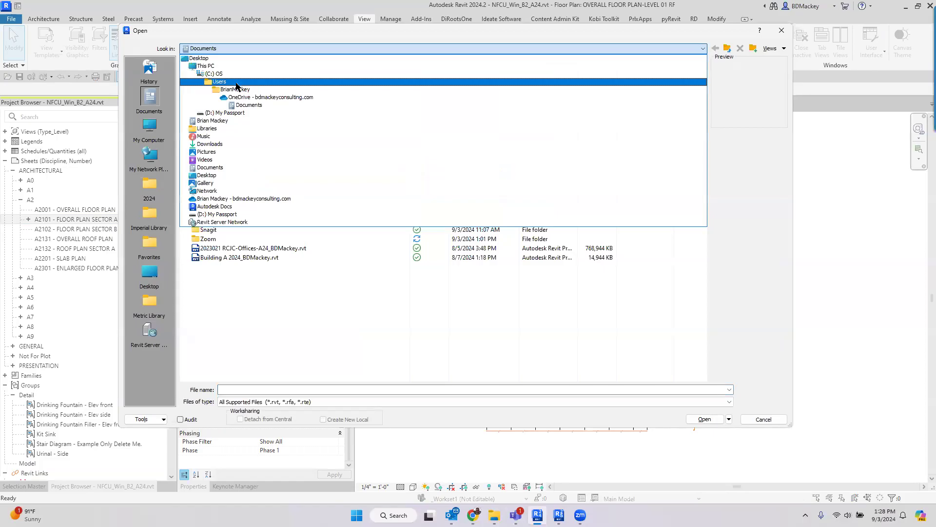
pyautogui.click(548, 355)
pyautogui.click(149, 185)
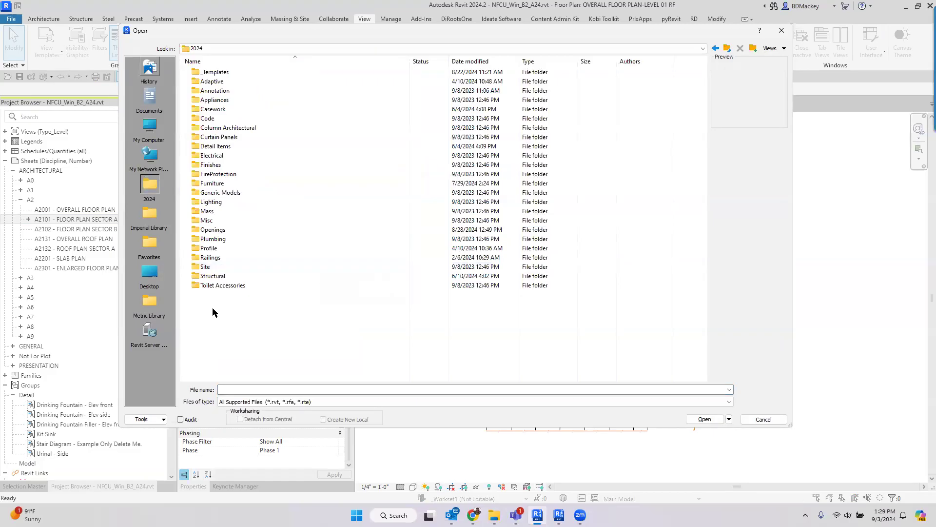
pyautogui.click(222, 73)
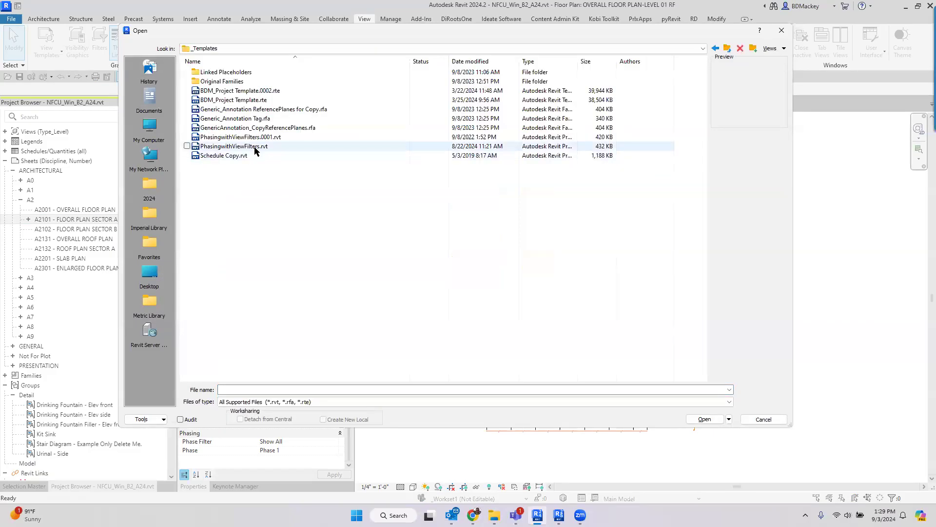
pyautogui.click(255, 146)
pyautogui.click(693, 422)
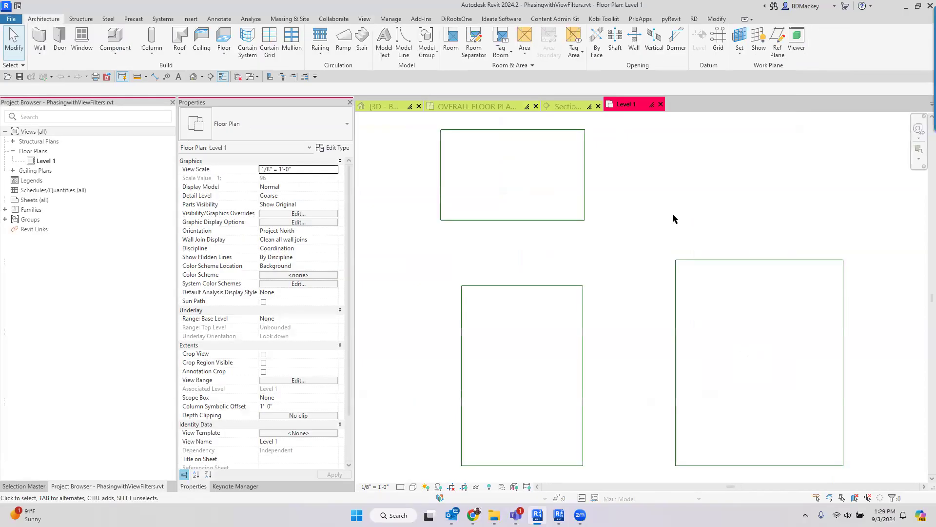
# Review the Phases dialog's Graphic Overrides, then open Level 1 Visibility/Graphic Overrides with VG.
pyautogui.click(390, 18)
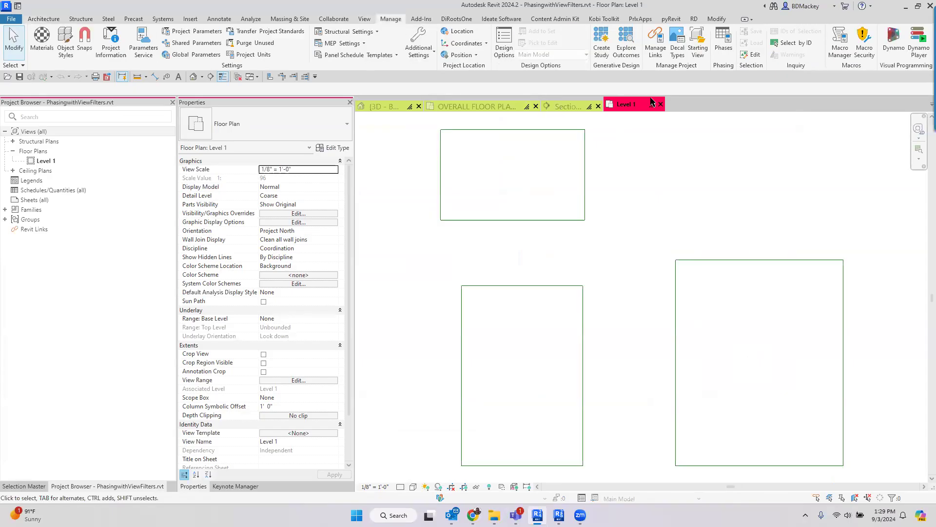
pyautogui.click(723, 44)
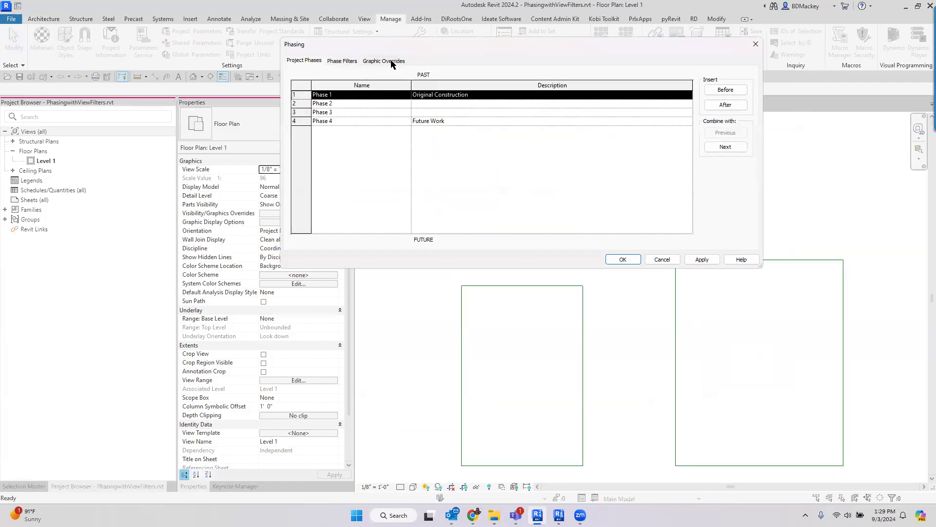
pyautogui.click(391, 62)
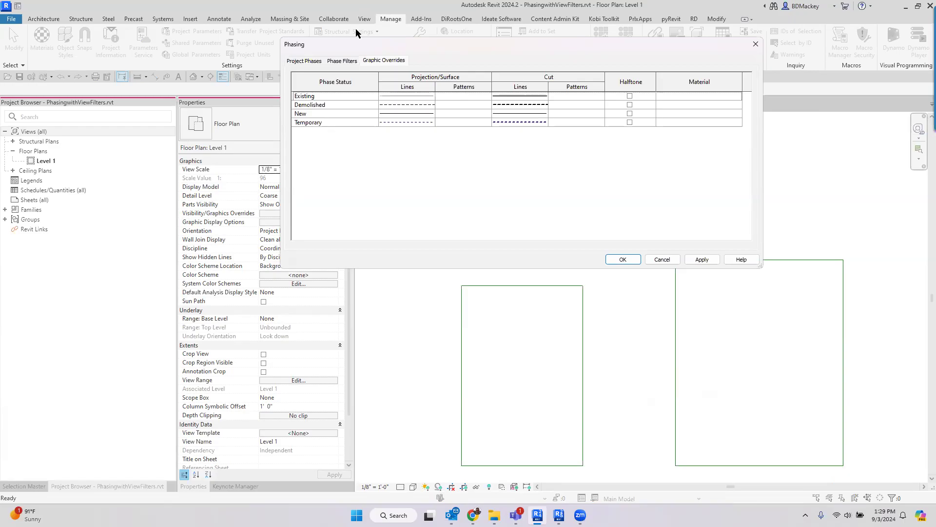
pyautogui.click(662, 260)
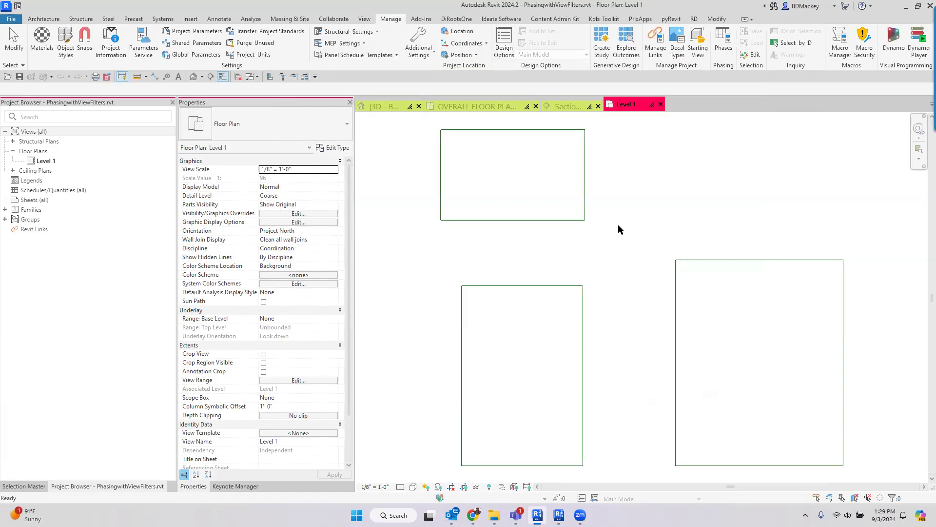
pyautogui.press('v')
pyautogui.press('g')
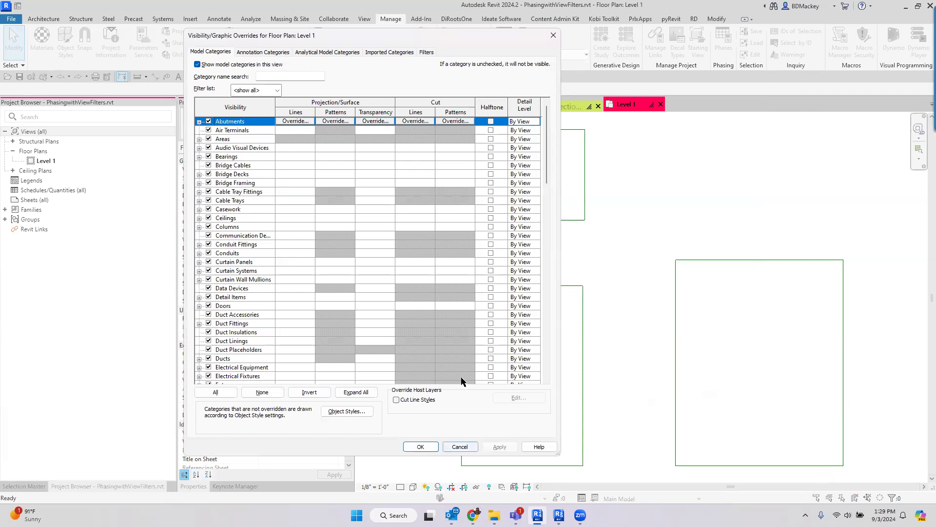
# Open View Filters and inspect the Phasing Created Phase 1 filter's categories.
pyautogui.click(460, 447)
pyautogui.click(364, 18)
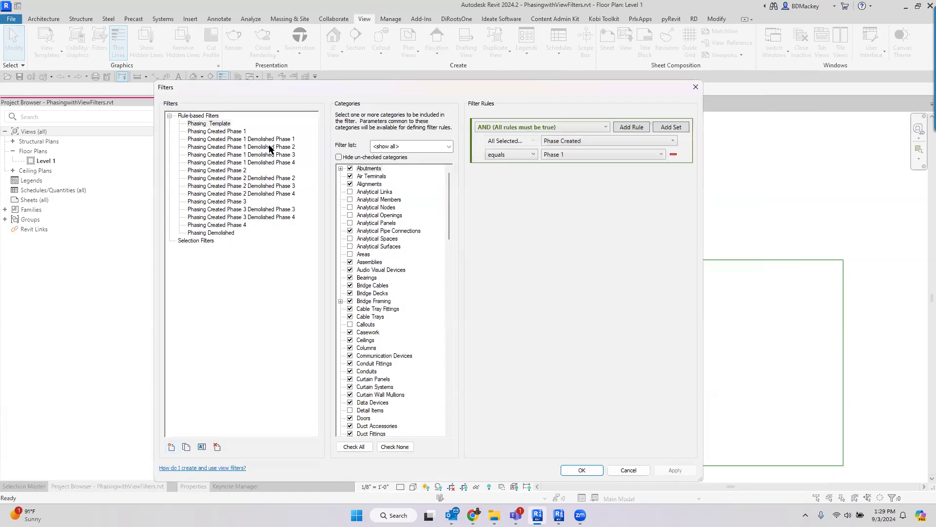
pyautogui.click(238, 132)
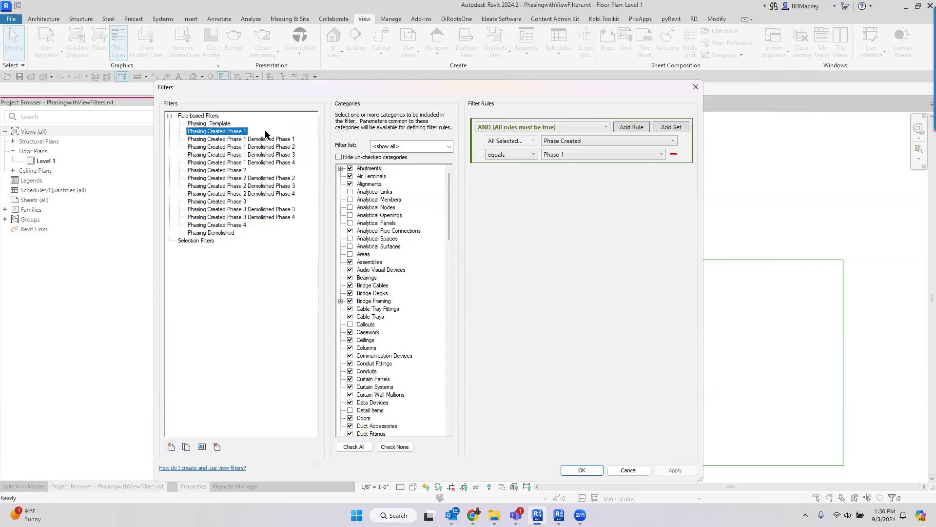
pyautogui.click(338, 157)
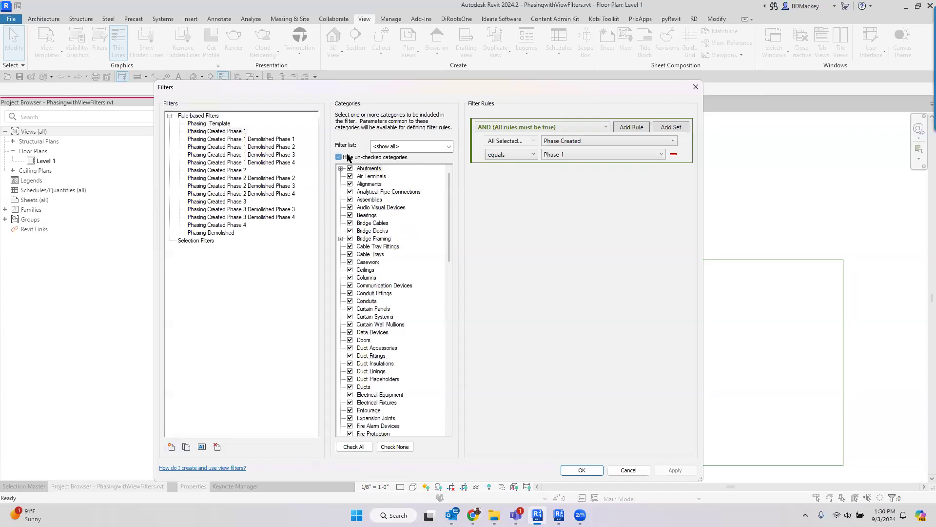
pyautogui.click(338, 157)
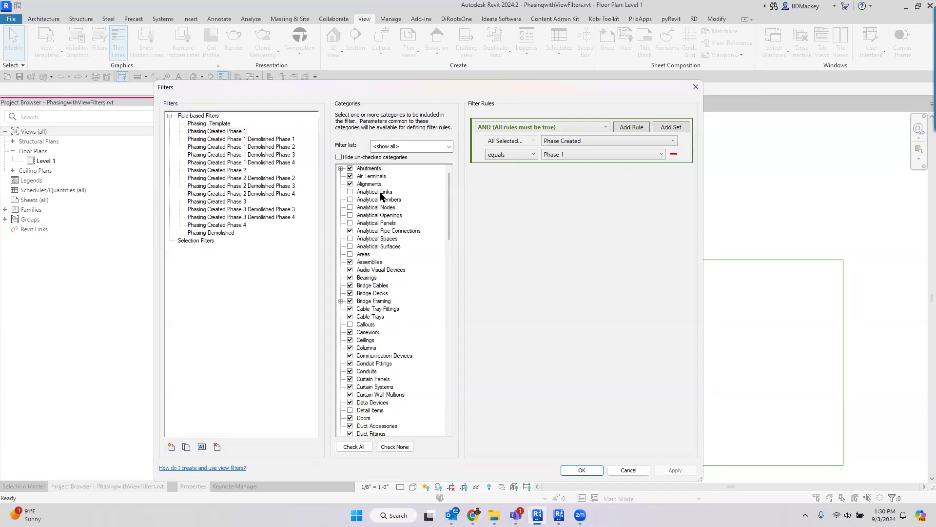
pyautogui.scroll(-1, 383, 196)
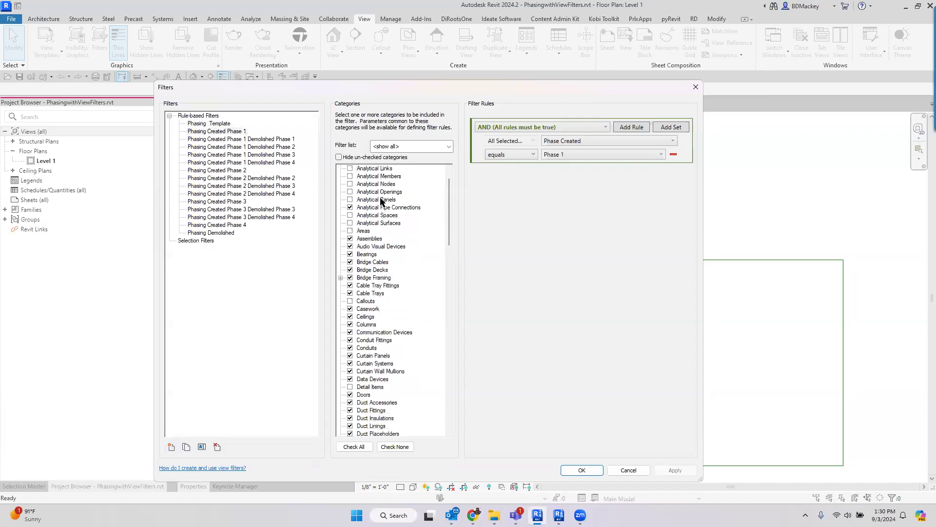
# Add Callouts to the Phase 1 filter, then review the Phase 1 Demolished Phase 2 filter.
pyautogui.click(350, 301)
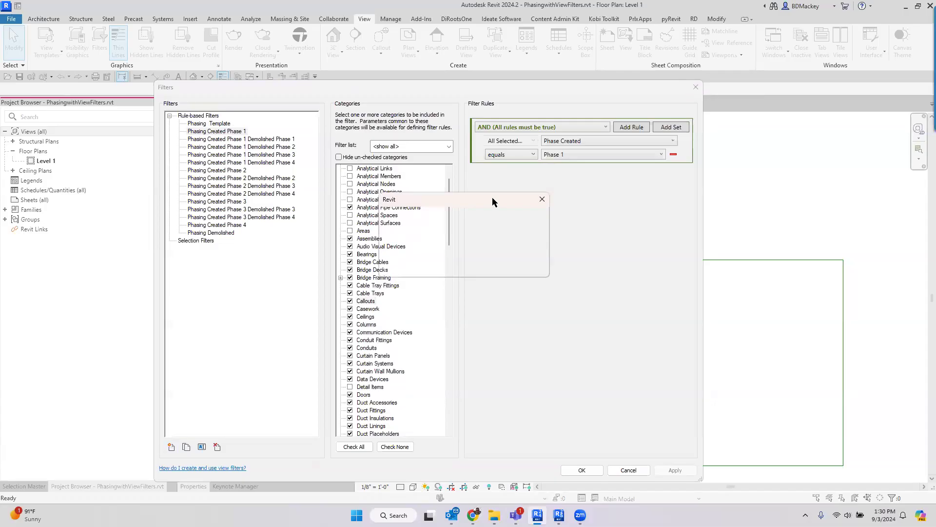
pyautogui.moveTo(496, 197); pyautogui.dragTo(578, 190)
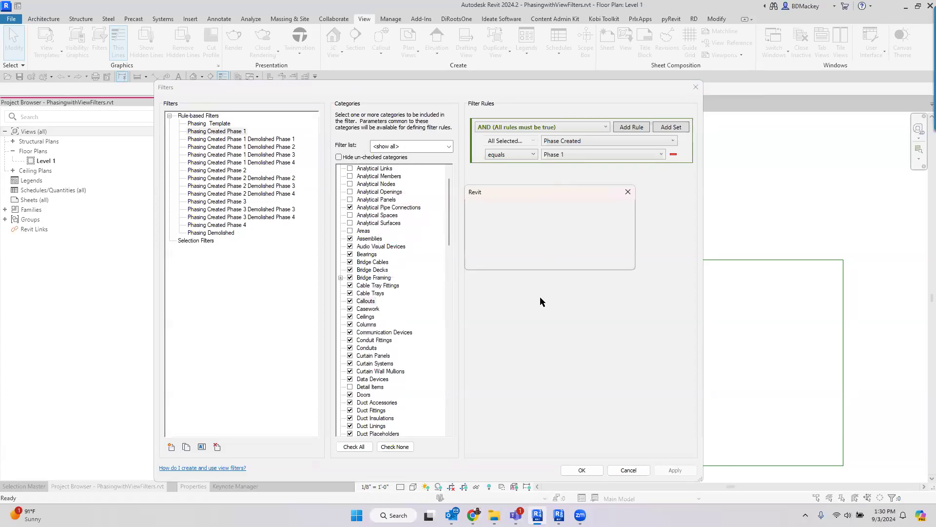
pyautogui.click(576, 261)
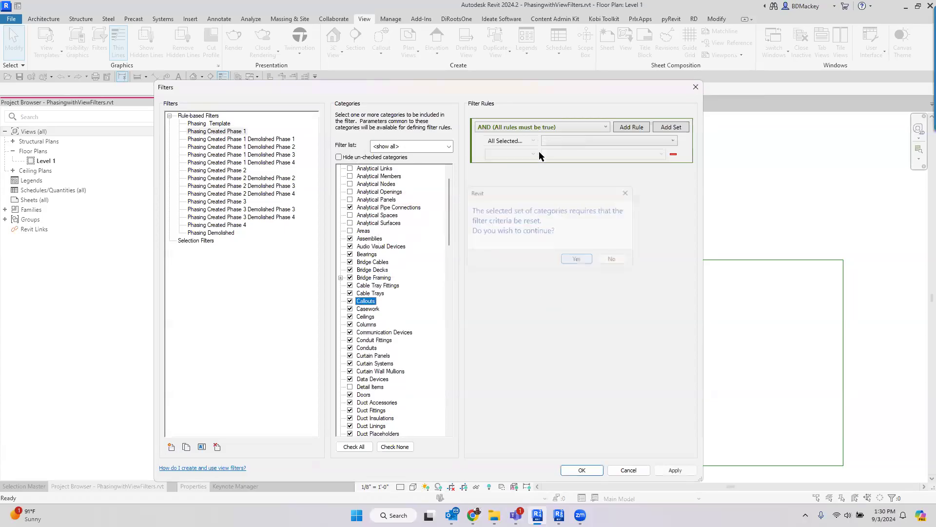
pyautogui.click(270, 148)
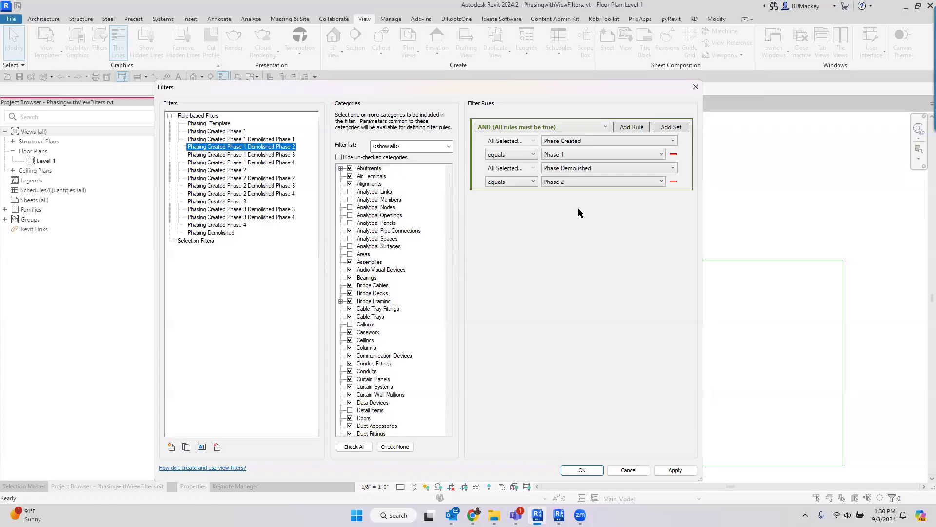
# Inspect the Phase 1 Demolished Phase 3 and Phase 4 filters, then cancel the Filters dialog.
pyautogui.click(282, 155)
pyautogui.click(279, 162)
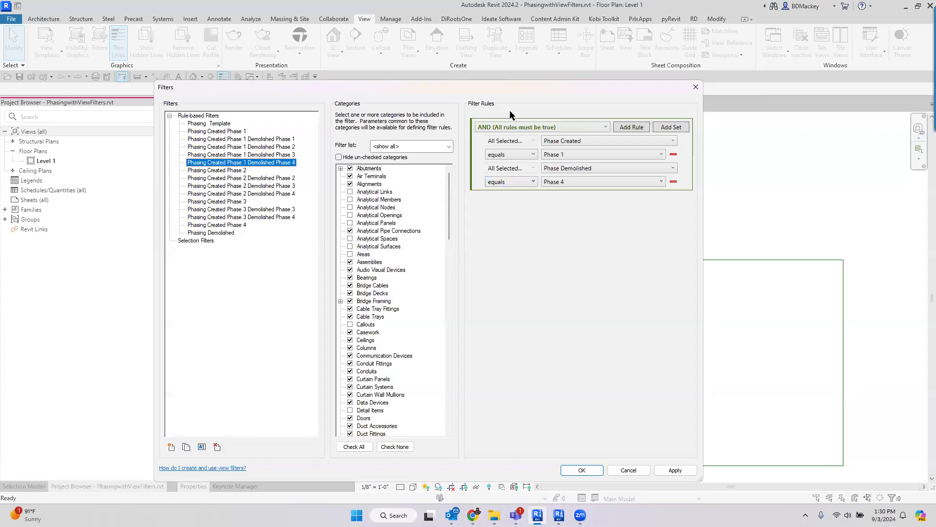
pyautogui.moveTo(509, 83); pyautogui.dragTo(433, 13)
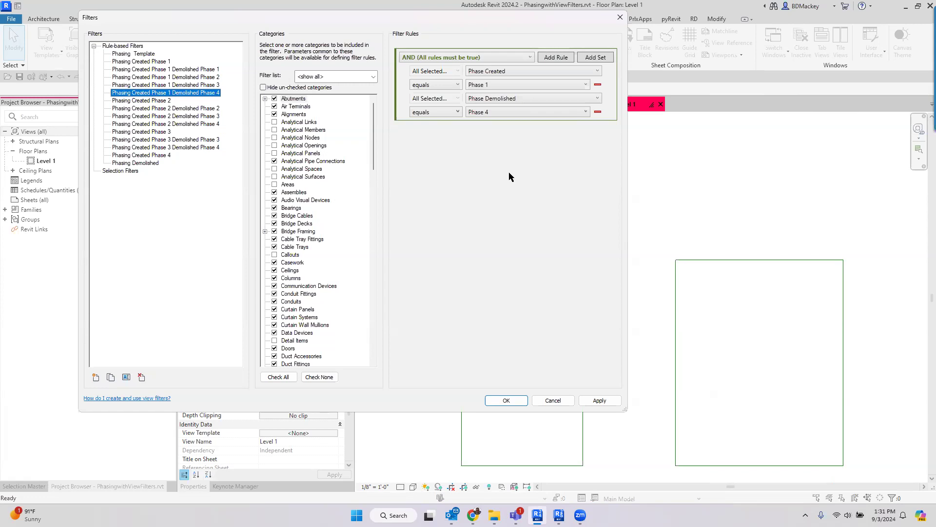
pyautogui.click(552, 400)
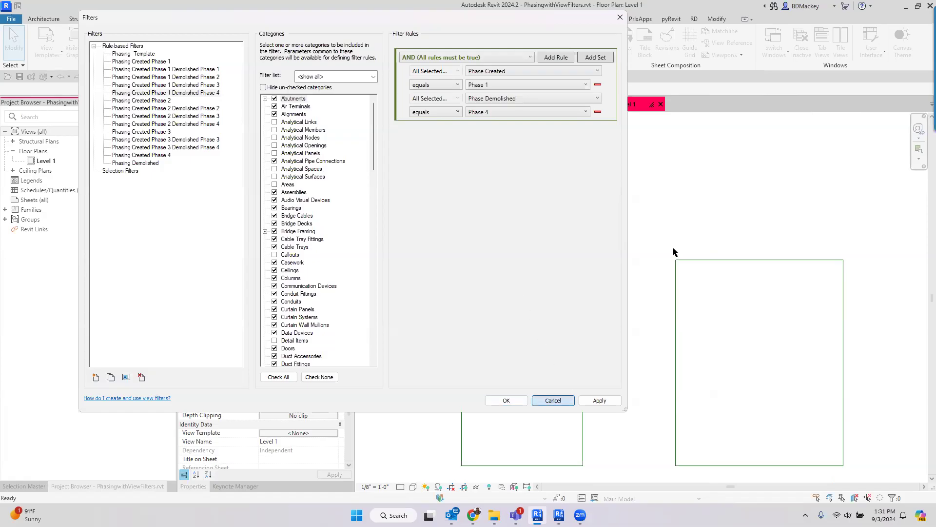
pyautogui.scroll(-2, 661, 249)
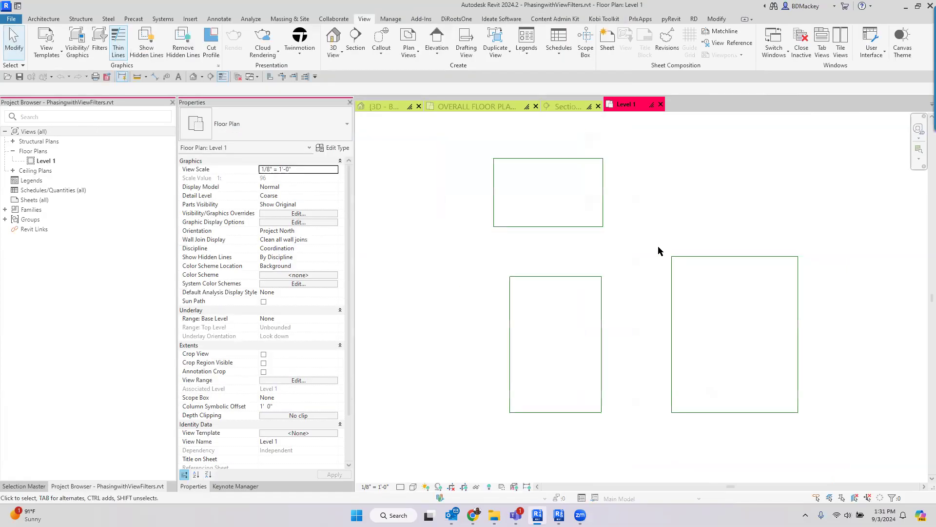
# Draw three stacked horizontal walls on Level 1 with the Wall tool (WA).
pyautogui.press('w')
pyautogui.press('a')
pyautogui.click(663, 171)
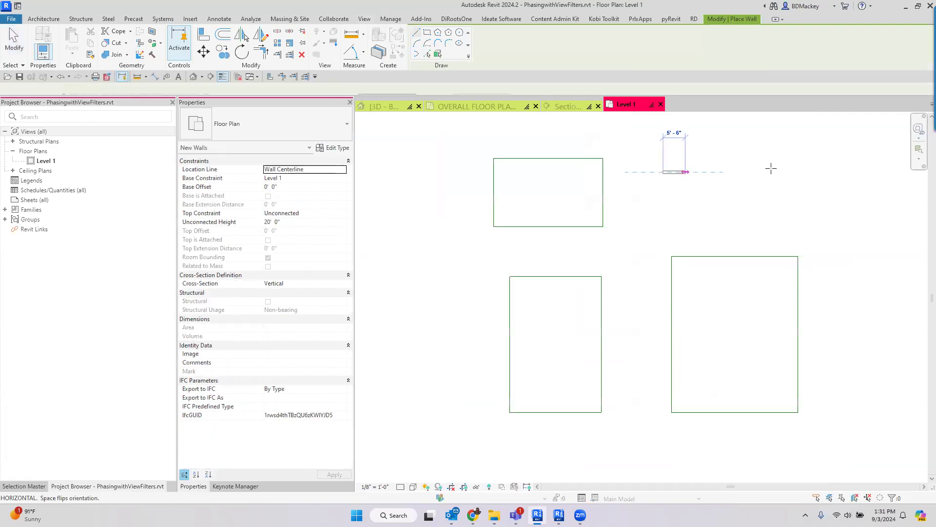
pyautogui.click(771, 171)
pyautogui.press('Escape')
pyautogui.click(785, 212)
pyautogui.click(652, 211)
pyautogui.press('Escape')
pyautogui.click(785, 245)
pyautogui.click(652, 244)
pyautogui.press('Escape')
pyautogui.press('Escape')
pyautogui.moveTo(665, 252); pyautogui.dragTo(640, 317, button='middle')
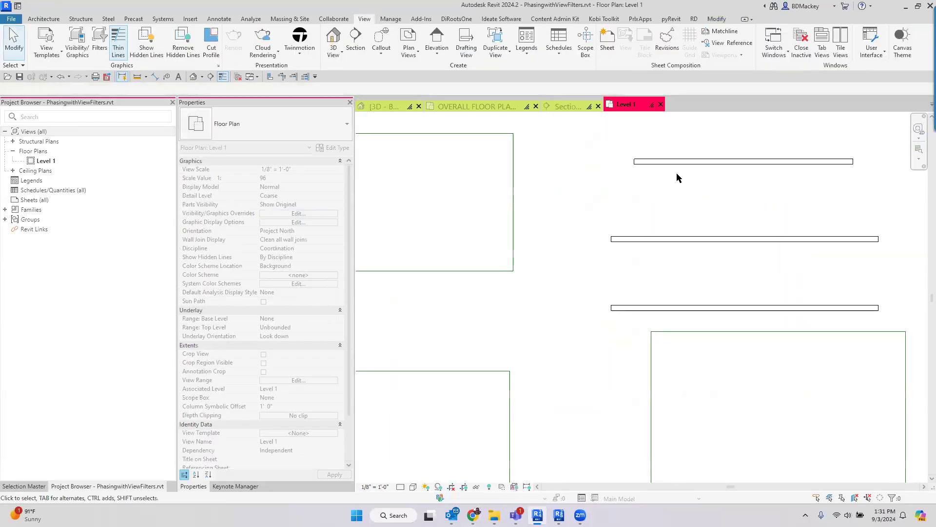
# Set the middle wall's Phase Created to Phase 3 and the lowest wall to a later phase.
pyautogui.click(677, 161)
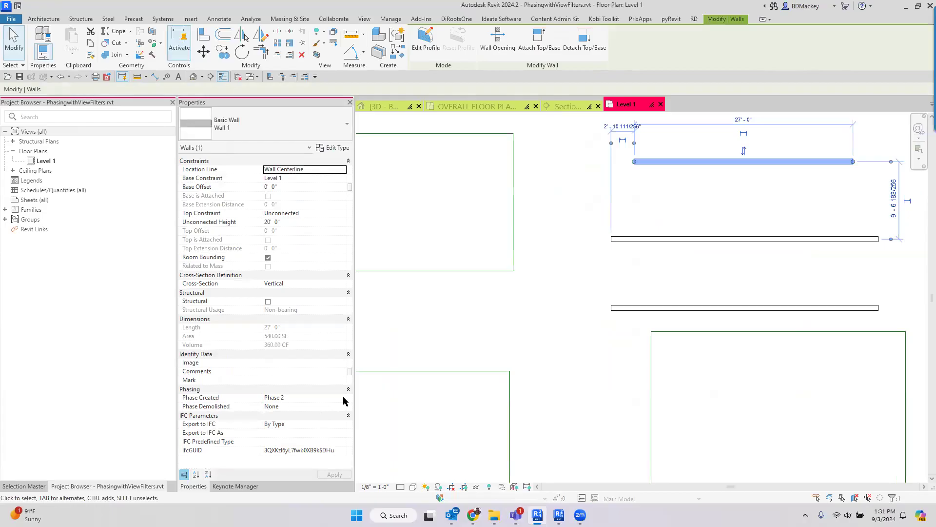
pyautogui.click(653, 239)
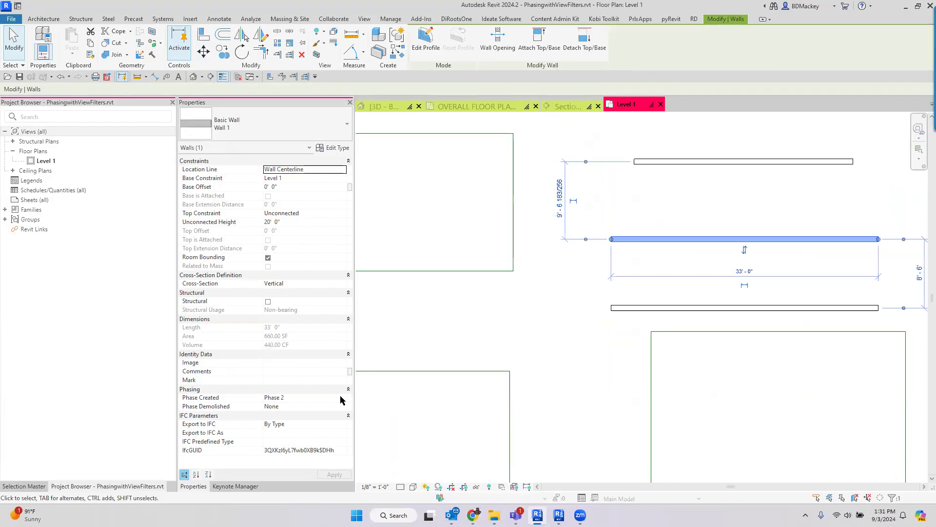
pyautogui.click(341, 400)
pyautogui.click(342, 426)
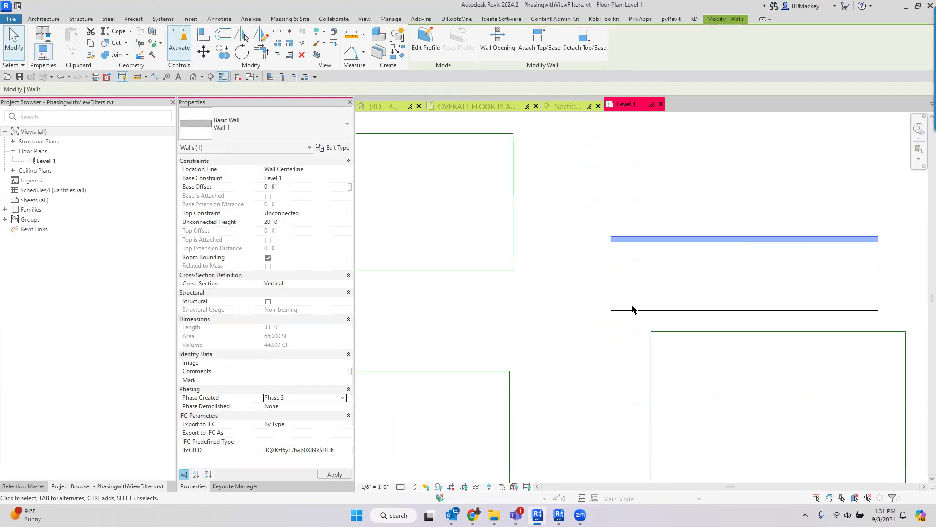
pyautogui.click(343, 397)
pyautogui.click(288, 422)
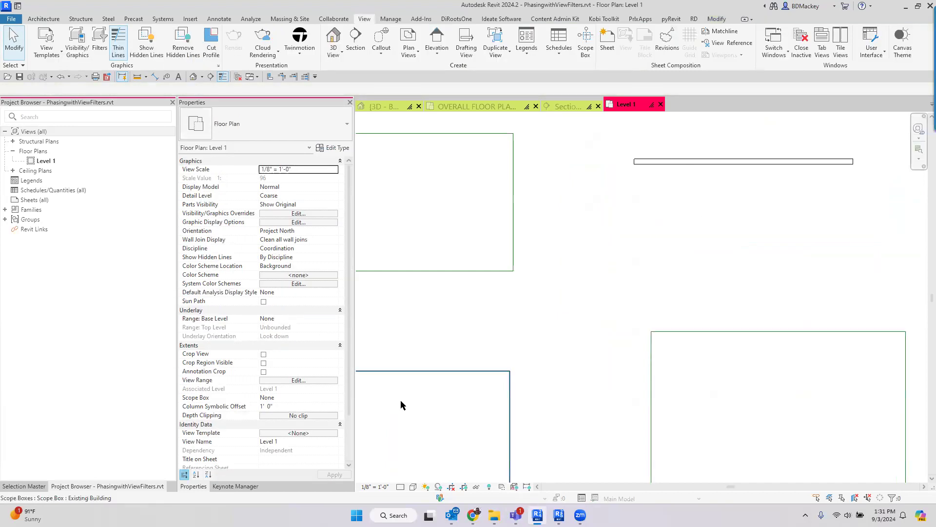
# Set the Level 1 view's Phase Filter to None.
pyautogui.scroll(-3, 320, 431)
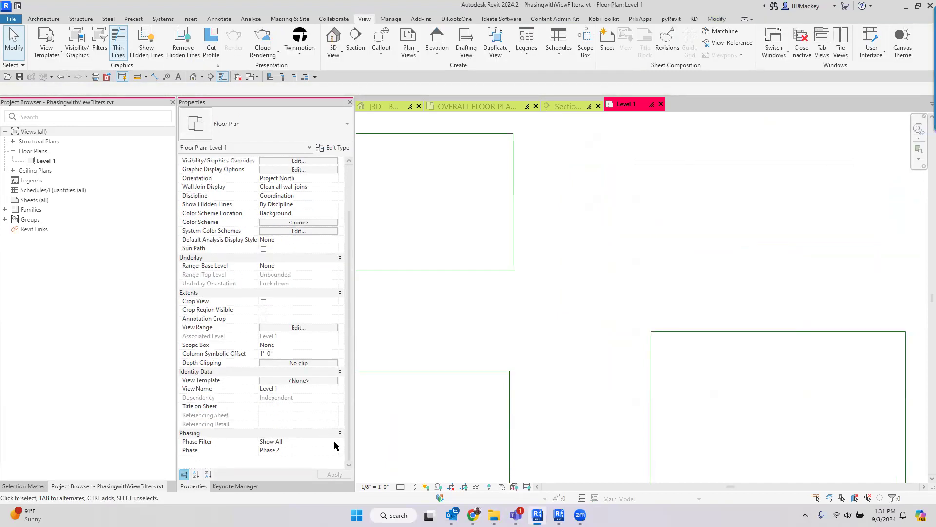
pyautogui.click(334, 442)
pyautogui.click(266, 449)
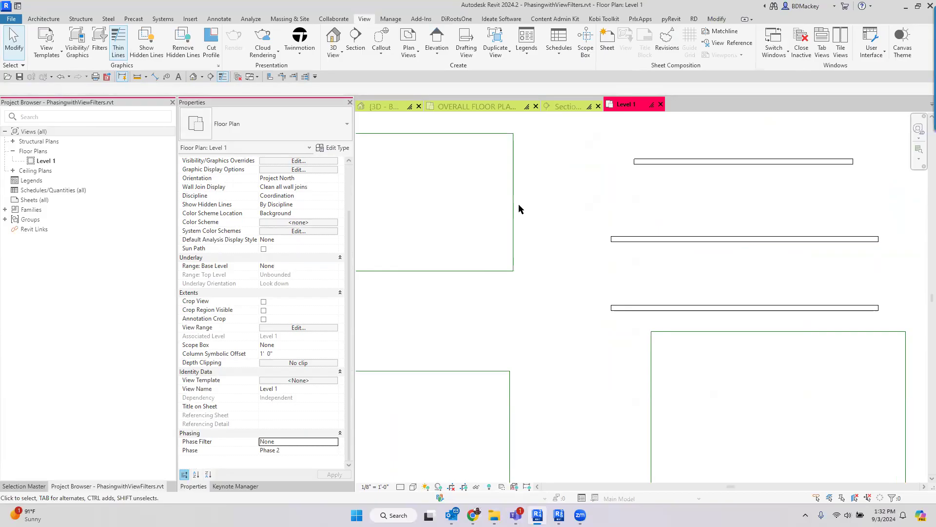
# Reopen Level 1 Visibility/Graphic Overrides and start adding filters on the Filters tab.
pyautogui.press('v')
pyautogui.press('g')
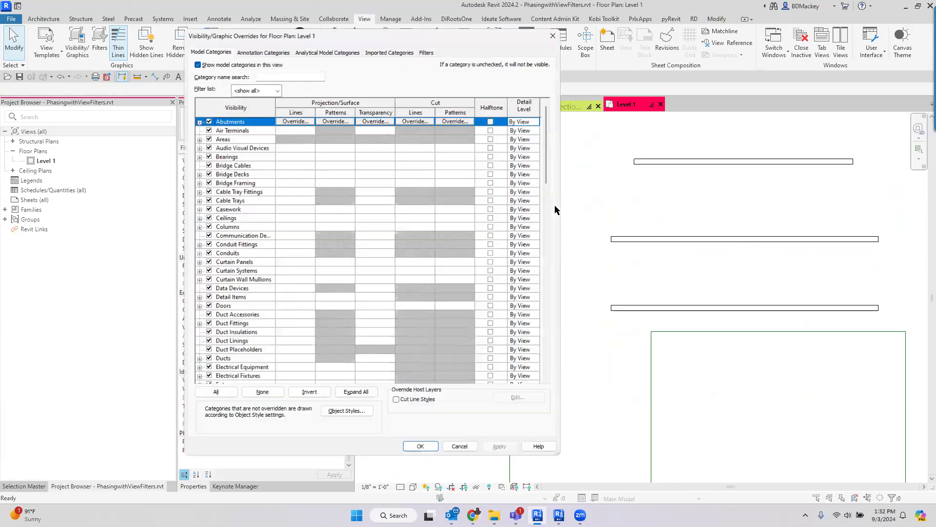
pyautogui.click(459, 447)
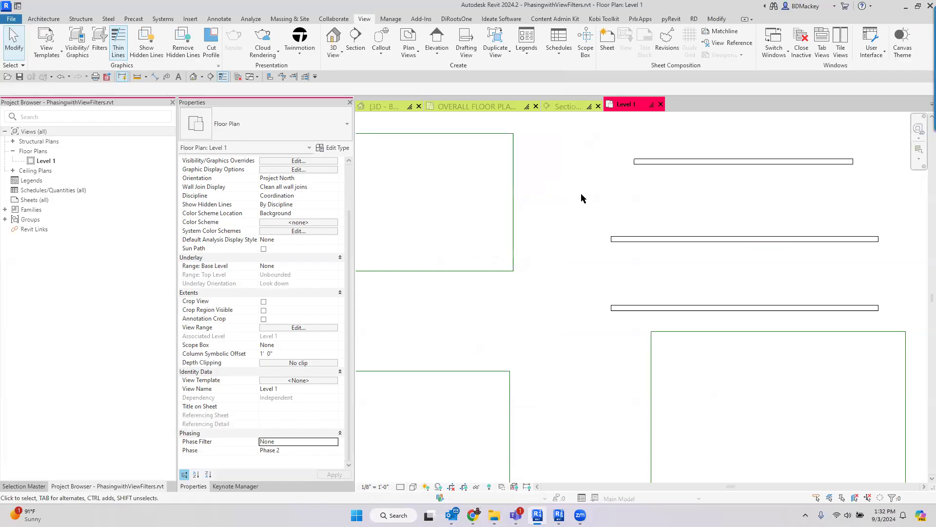
pyautogui.press('v')
pyautogui.press('g')
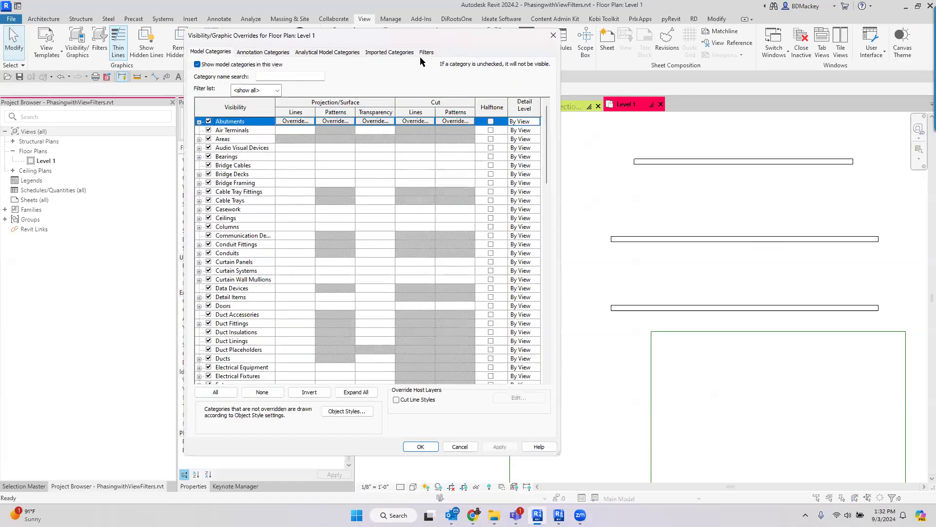
pyautogui.click(426, 52)
pyautogui.click(226, 370)
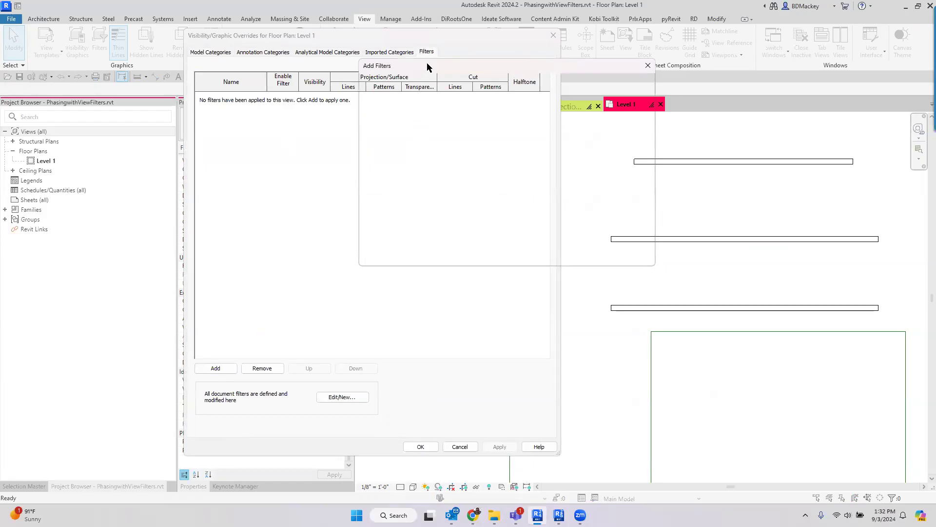
pyautogui.moveTo(445, 66); pyautogui.dragTo(316, 79)
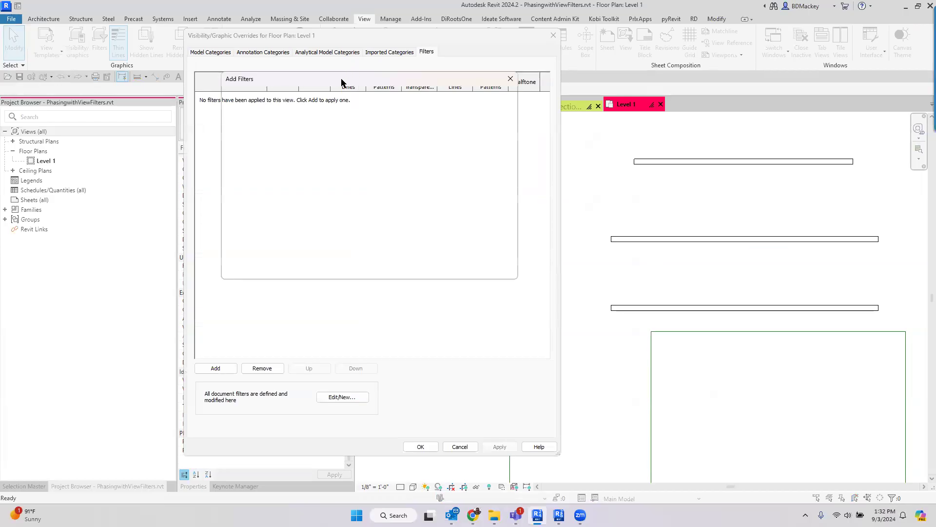
pyautogui.moveTo(343, 79); pyautogui.dragTo(375, 162)
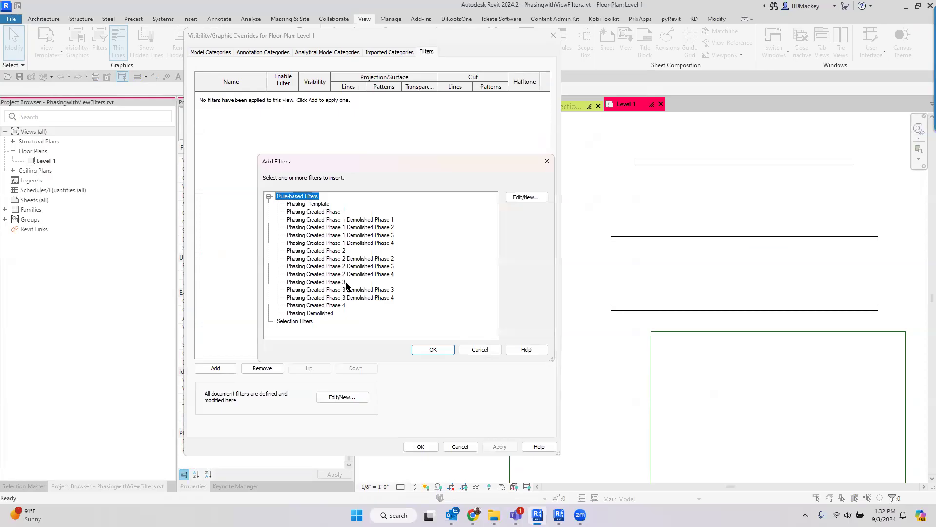
# Add the Phasing Created Phase 3 and Phase 4 filters with Halftone enabled and apply.
pyautogui.click(340, 282)
pyautogui.keyDown('ctrl'); pyautogui.click(341, 305); pyautogui.keyUp('ctrl')
pyautogui.click(420, 350)
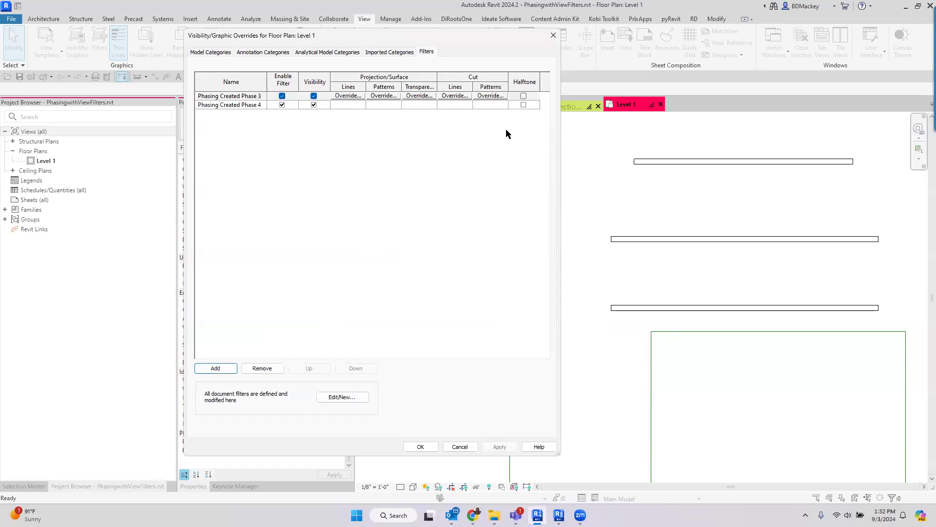
pyautogui.click(523, 96)
pyautogui.click(523, 104)
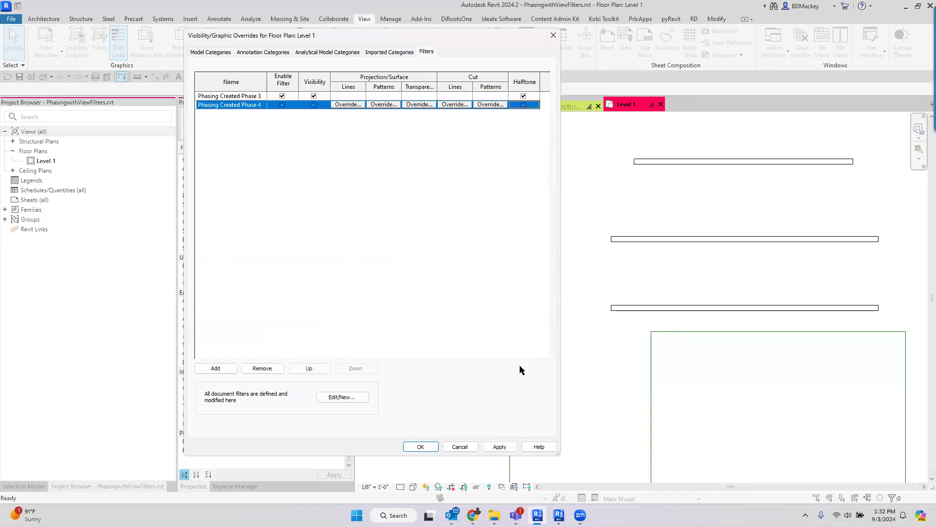
pyautogui.click(422, 446)
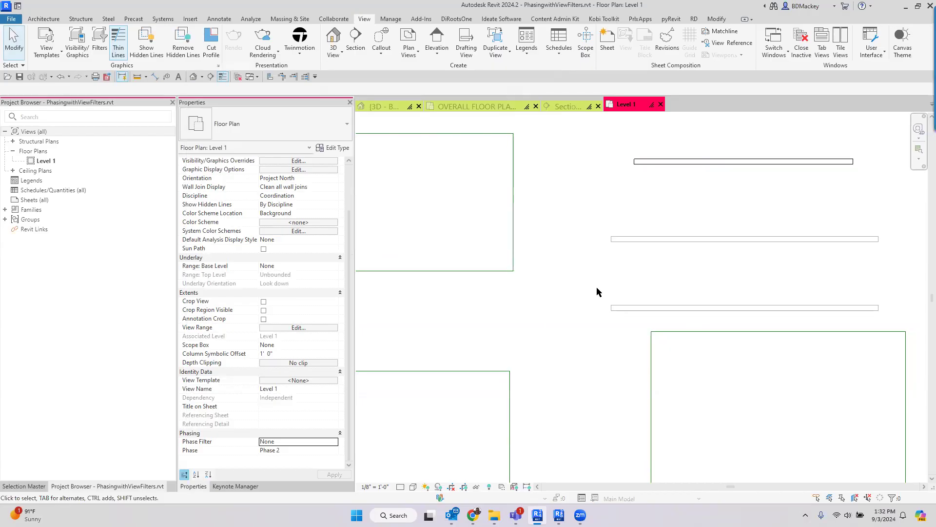
pyautogui.moveTo(710, 282); pyautogui.dragTo(692, 286, button='middle')
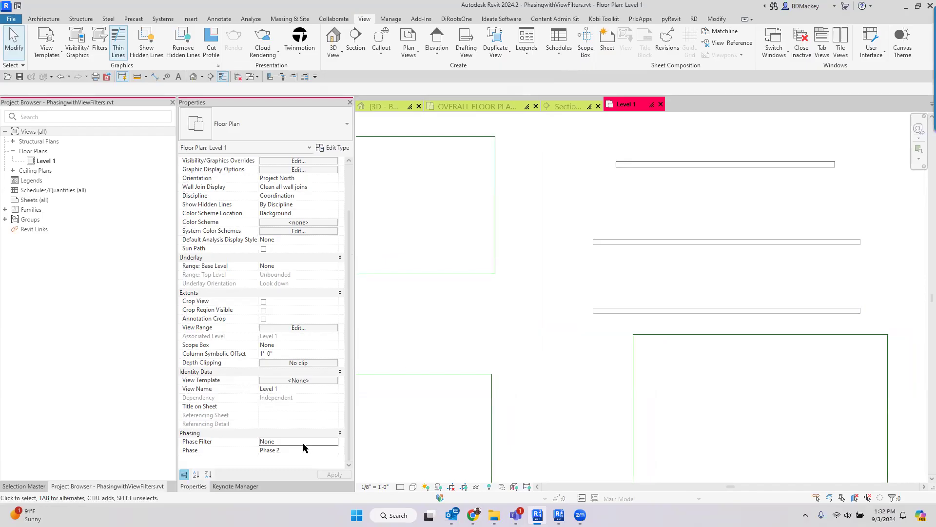
pyautogui.click(333, 442)
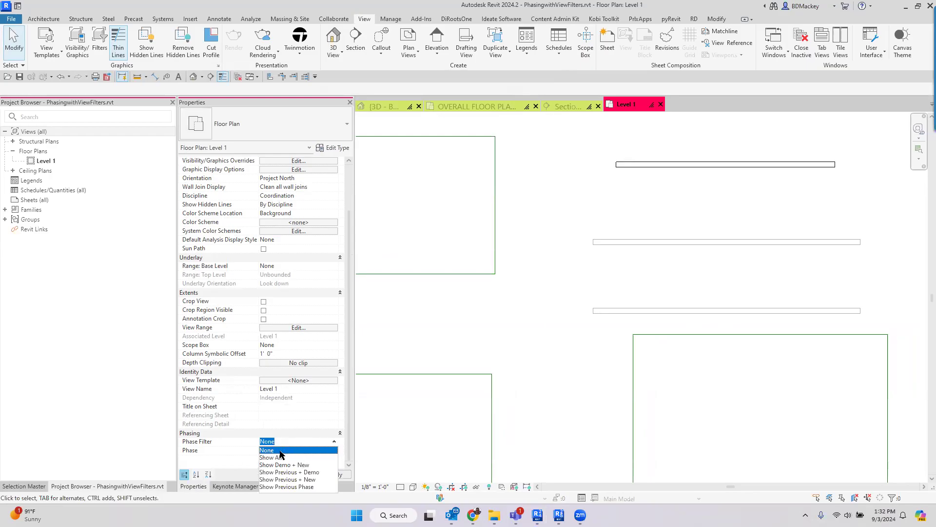
pyautogui.click(551, 217)
pyautogui.scroll(-2, 551, 217)
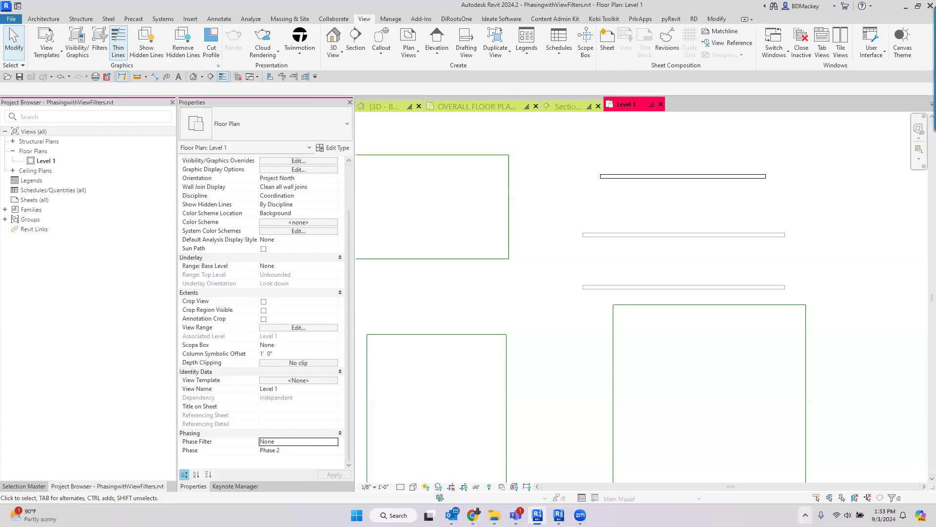
pyautogui.click(806, 515)
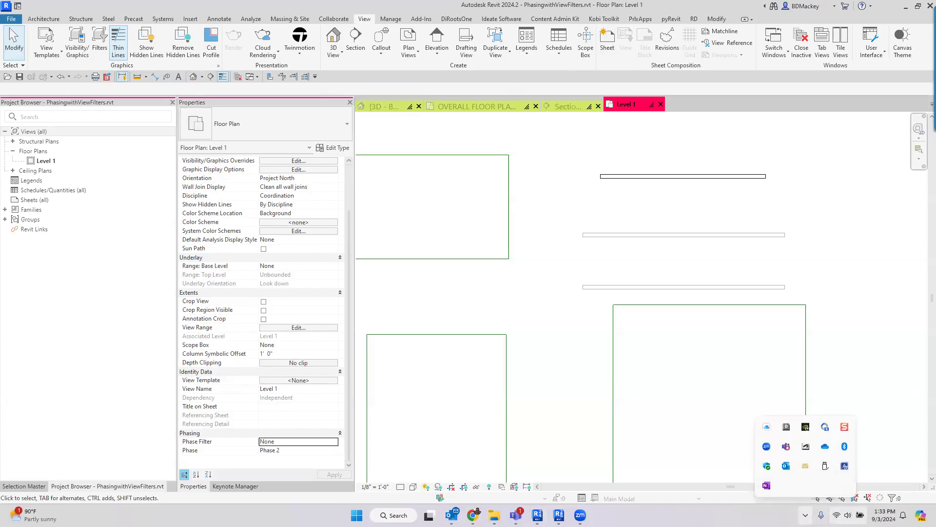
pyautogui.click(847, 515)
pyautogui.moveTo(854, 454); pyautogui.dragTo(875, 454)
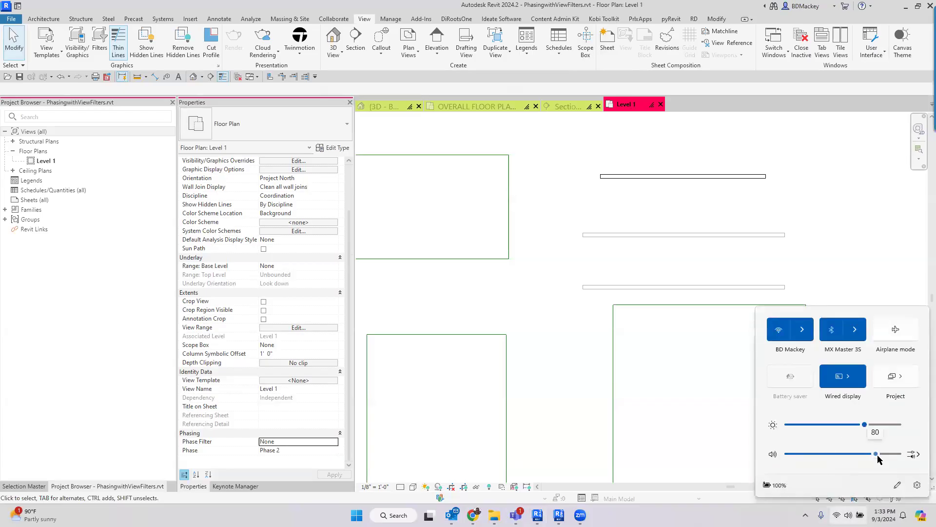
pyautogui.click(799, 185)
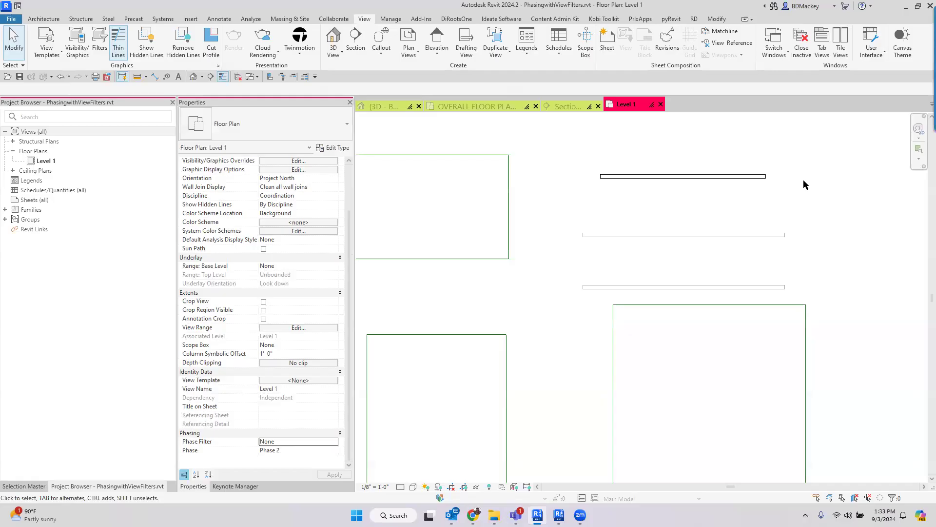
pyautogui.scroll(-2, 766, 204)
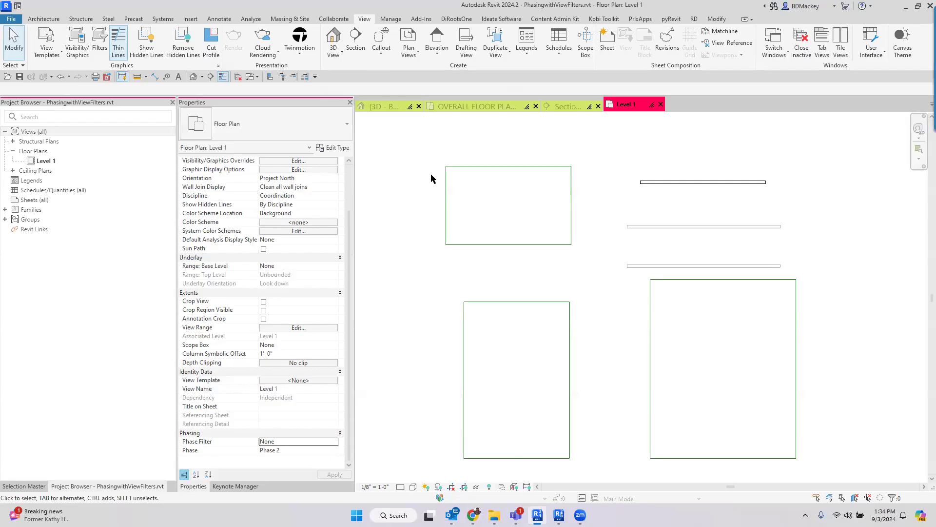
# Select sheet 00000 - Project View - Not for Plot under Sheets > Not For Plot > 00.
pyautogui.click(568, 107)
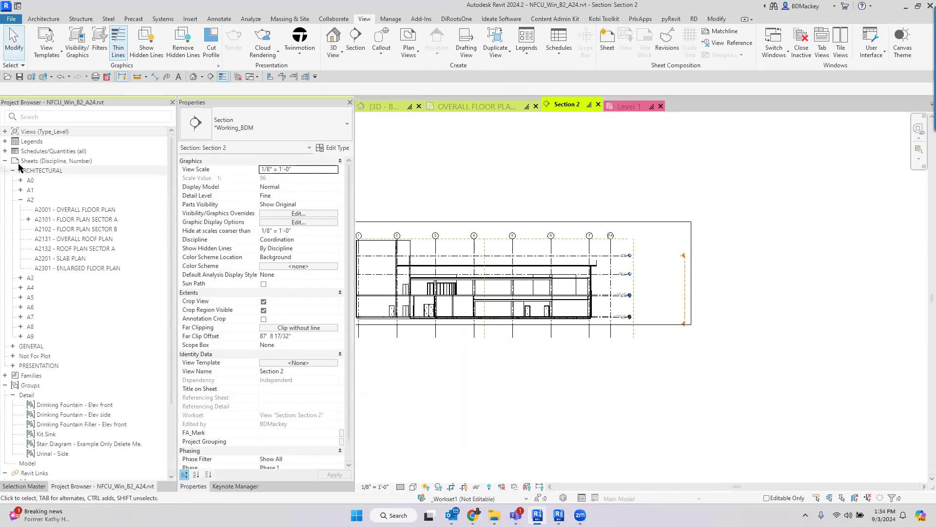
pyautogui.click(6, 161)
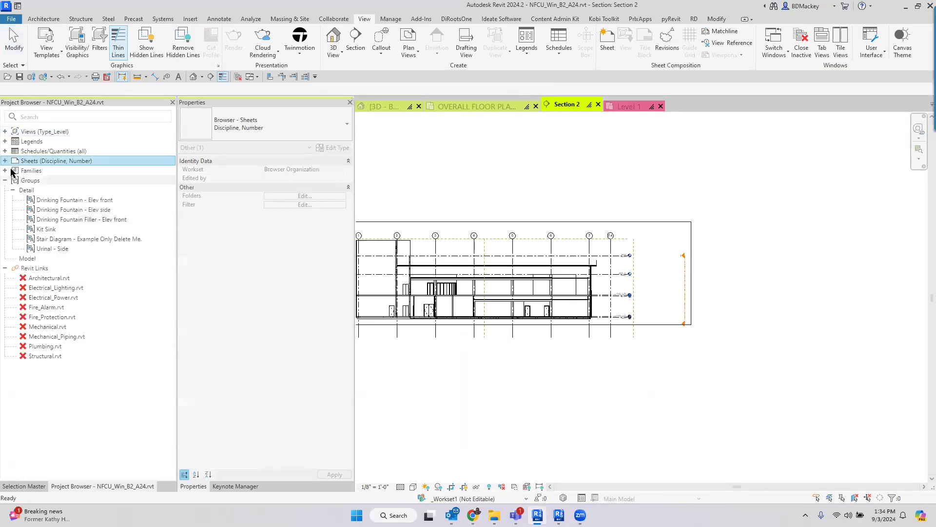
pyautogui.click(5, 161)
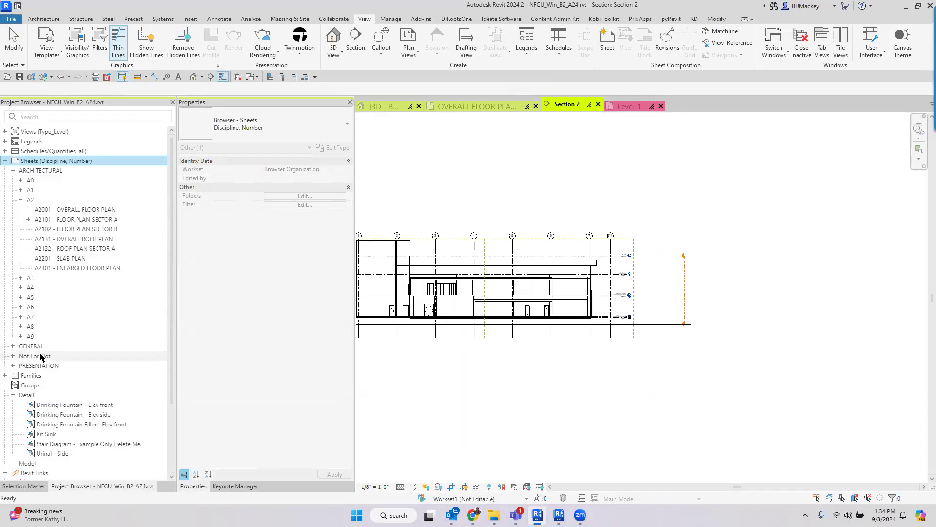
pyautogui.click(13, 355)
pyautogui.doubleClick(24, 365)
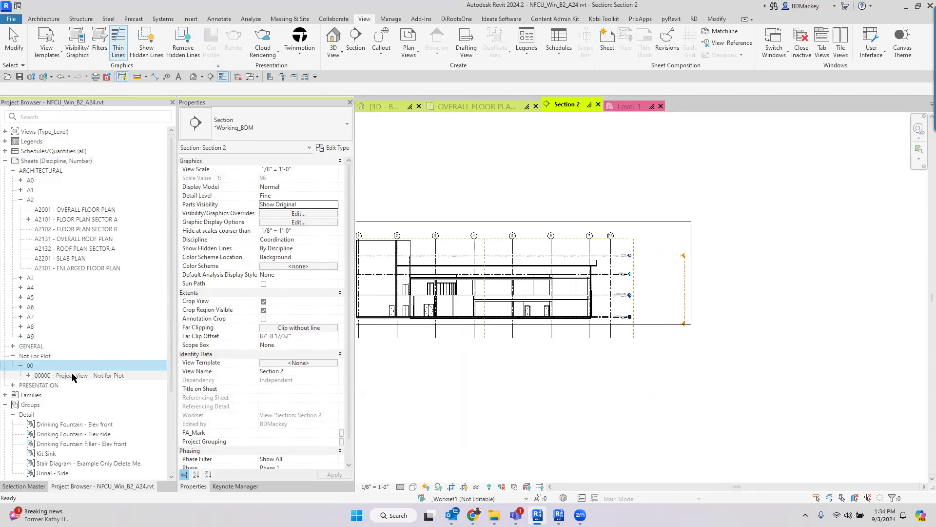
pyautogui.click(62, 376)
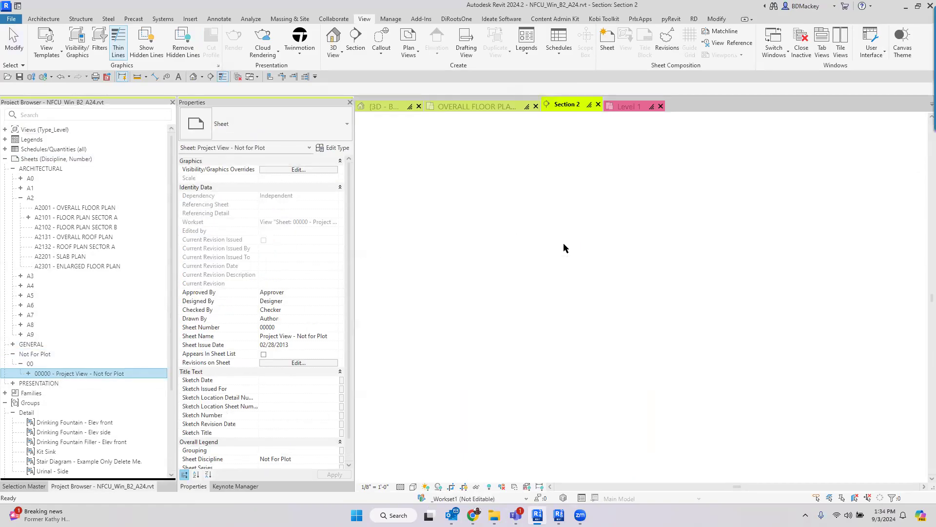
pyautogui.scroll(8, 568, 292)
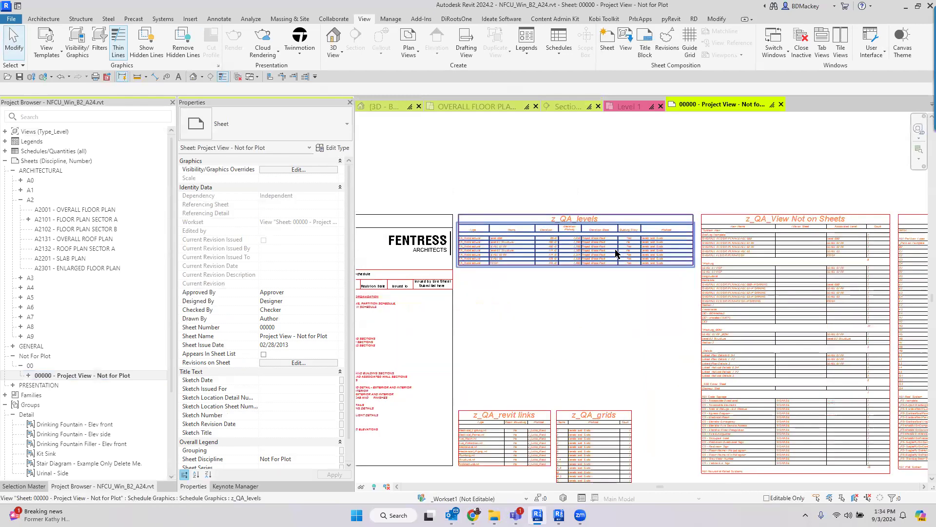
pyautogui.moveTo(579, 313); pyautogui.dragTo(642, 316, button='middle')
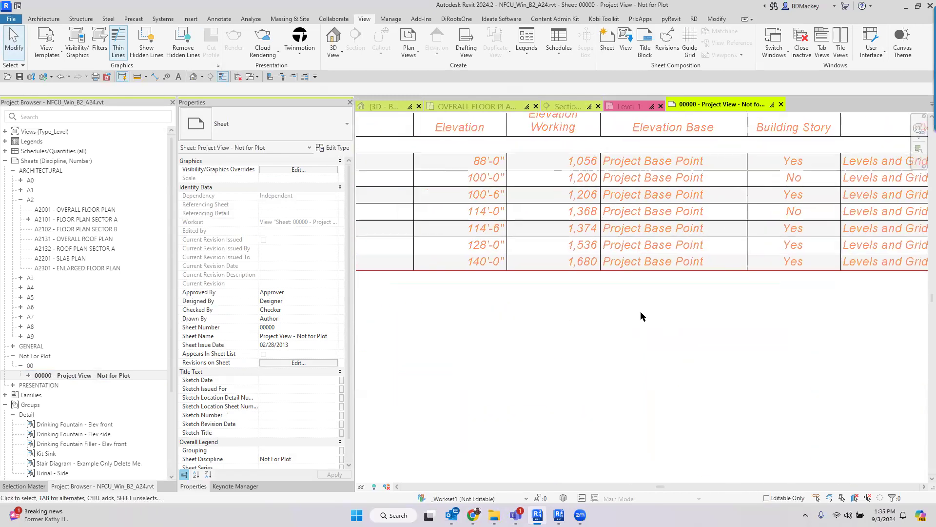
pyautogui.scroll(-1, 498, 273)
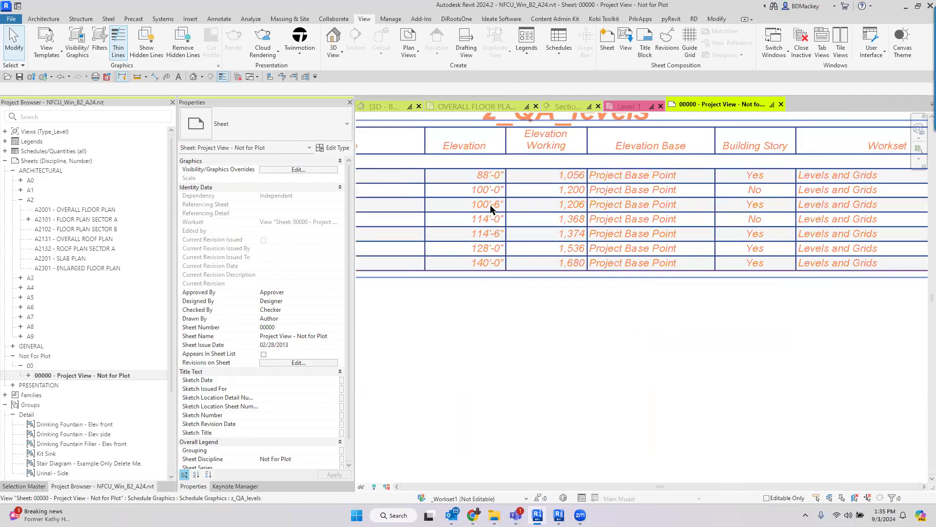
pyautogui.scroll(-3, 578, 163)
pyautogui.scroll(-3, 756, 277)
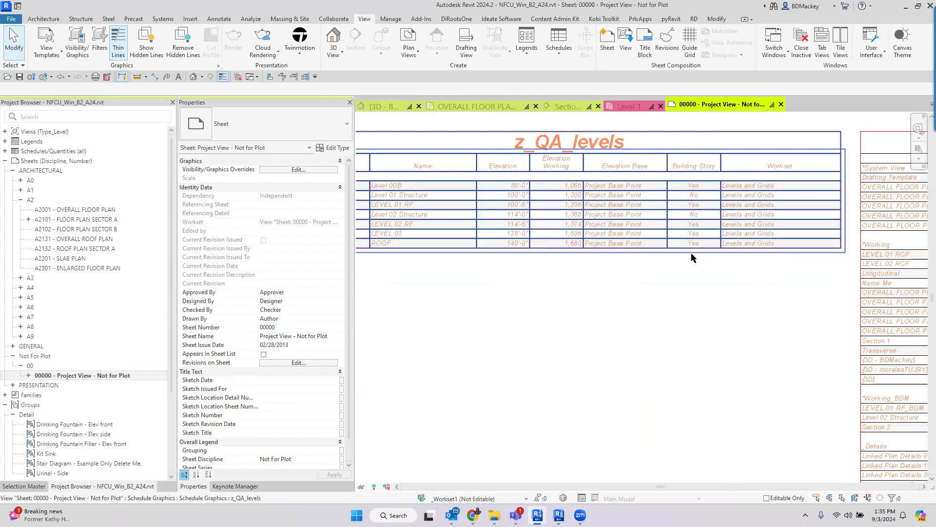
pyautogui.moveTo(700, 324); pyautogui.dragTo(684, 210, button='middle')
pyautogui.scroll(2, 522, 381)
pyautogui.scroll(2, 523, 381)
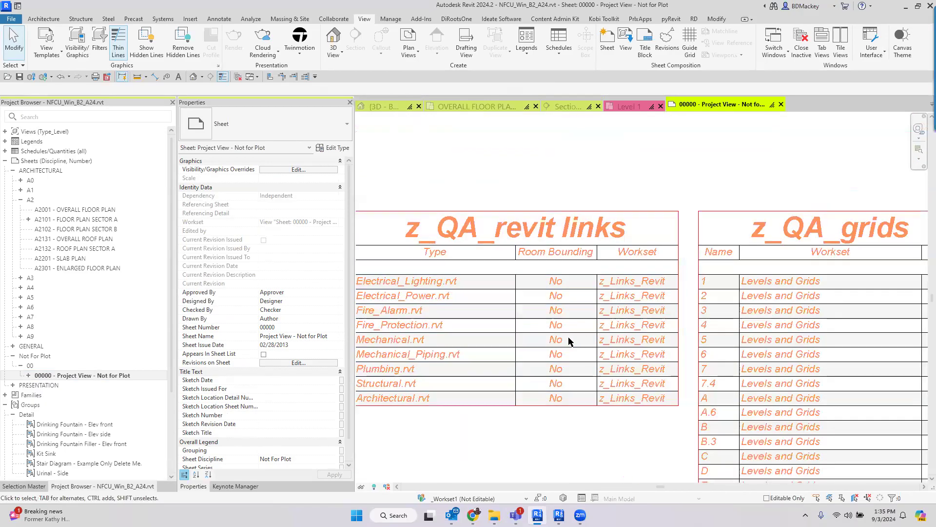
pyautogui.moveTo(648, 323); pyautogui.dragTo(708, 280, button='middle')
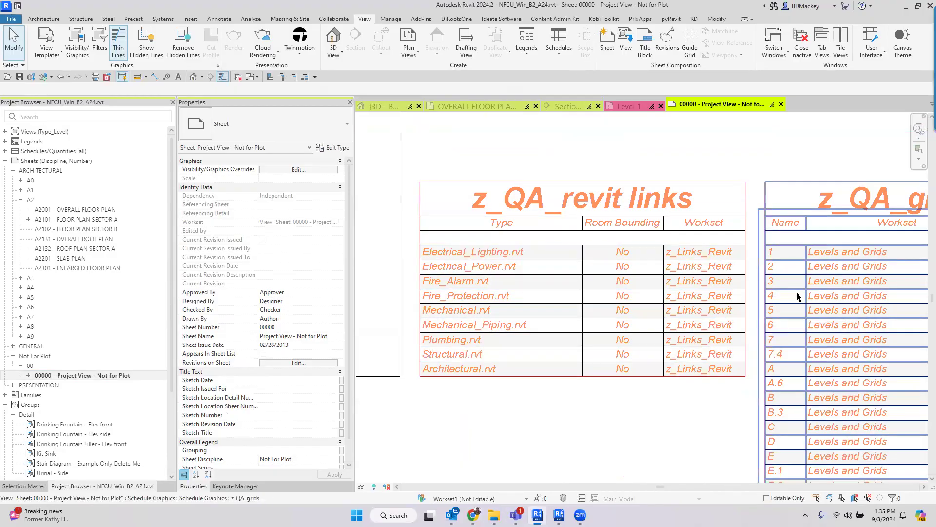
pyautogui.scroll(-2, 710, 315)
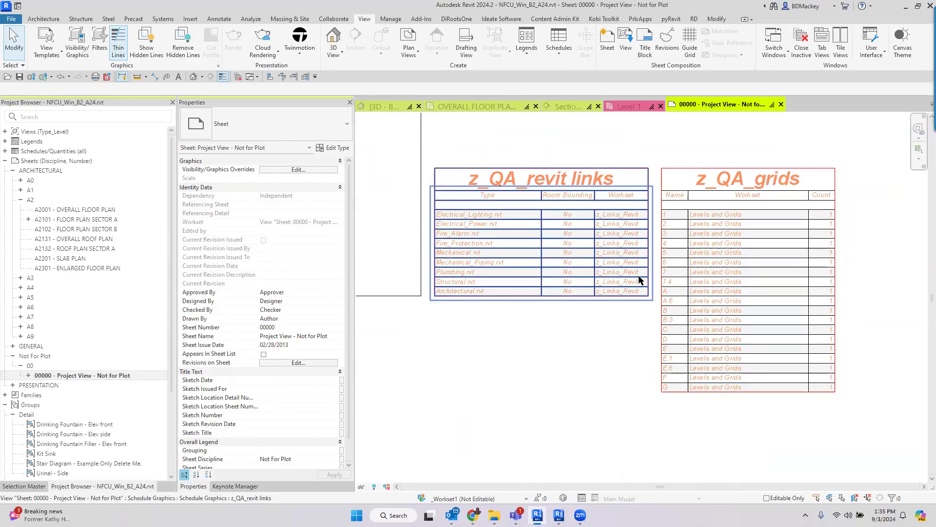
pyautogui.scroll(2, 501, 228)
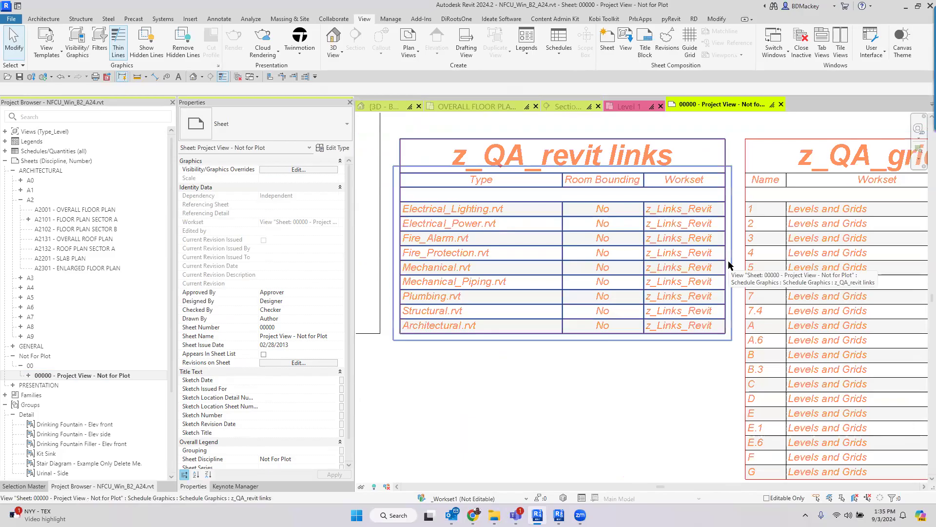
pyautogui.scroll(-1, 675, 293)
pyautogui.moveTo(675, 293); pyautogui.dragTo(574, 313, button='middle')
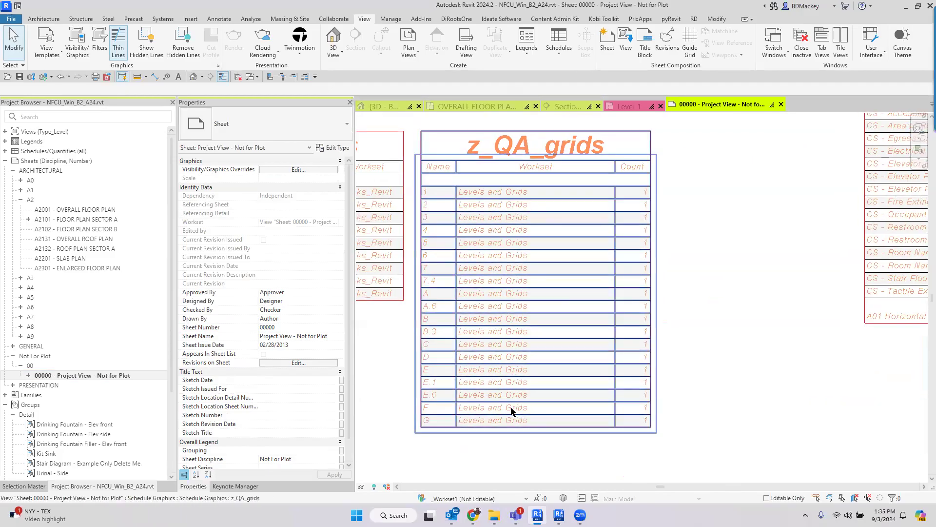
pyautogui.scroll(-3, 645, 428)
pyautogui.scroll(-2, 637, 283)
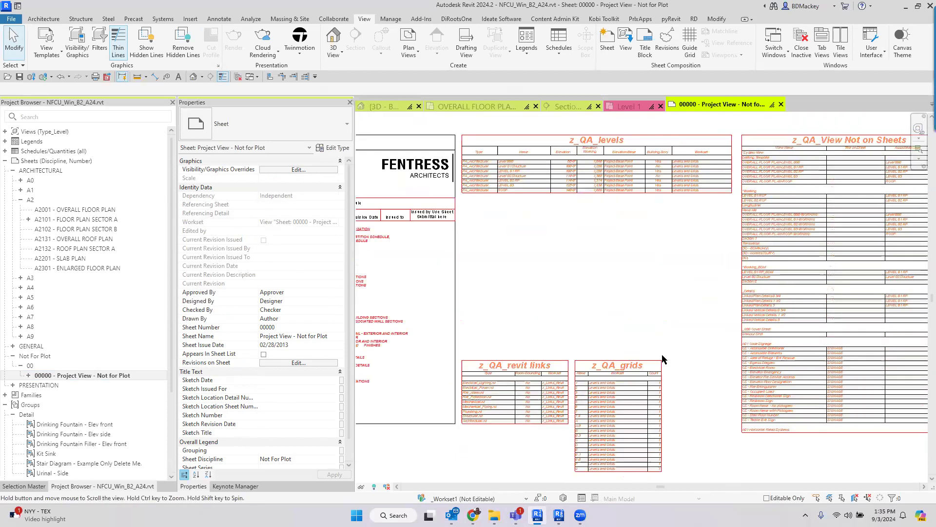
pyautogui.scroll(5, 536, 229)
pyautogui.scroll(-1, 560, 234)
pyautogui.scroll(2, 581, 239)
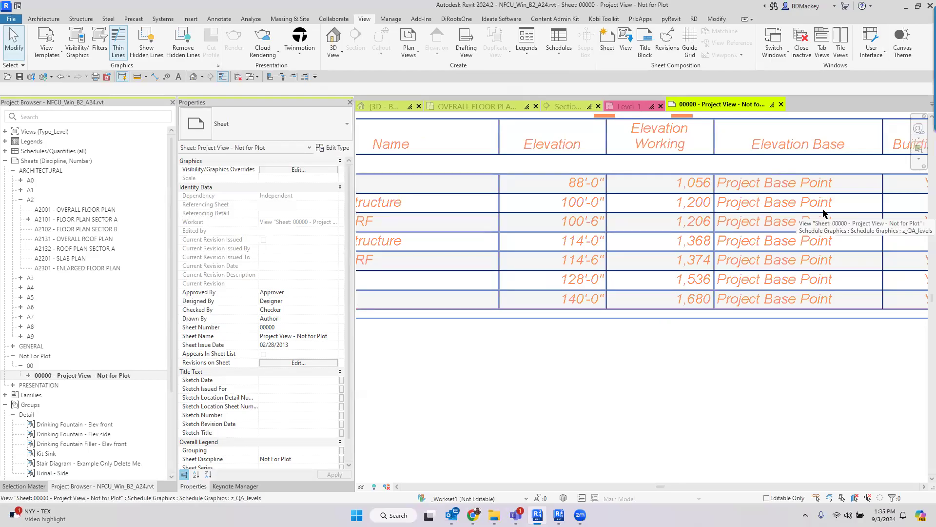
pyautogui.scroll(-6, 823, 213)
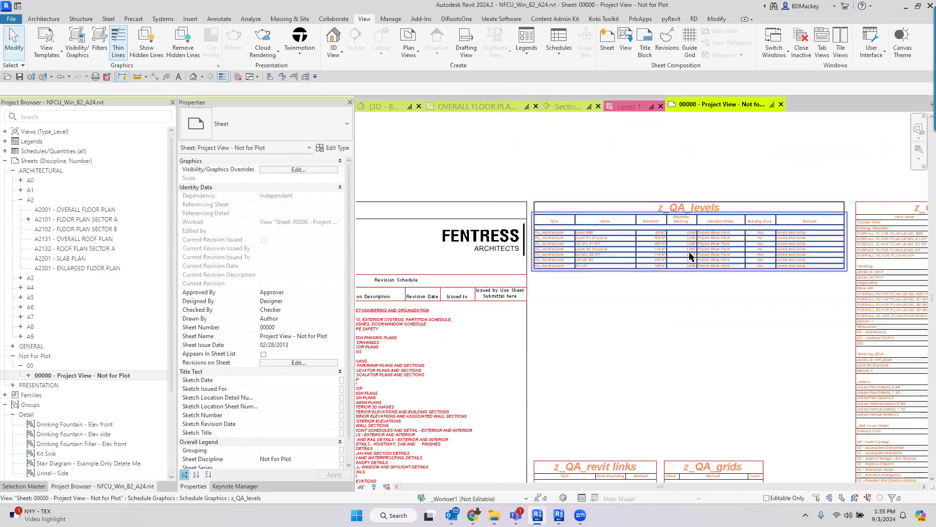
pyautogui.moveTo(645, 220); pyautogui.dragTo(646, 244, button='middle')
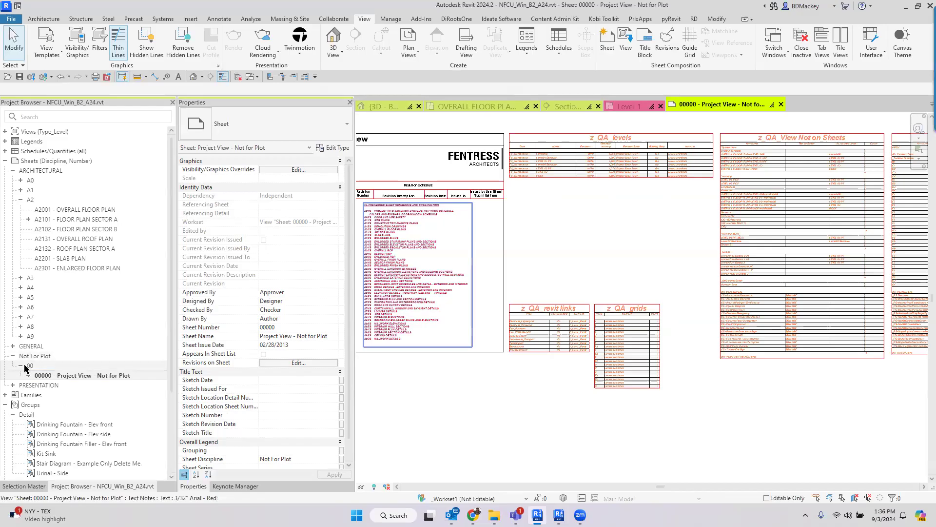
pyautogui.scroll(-3, 677, 401)
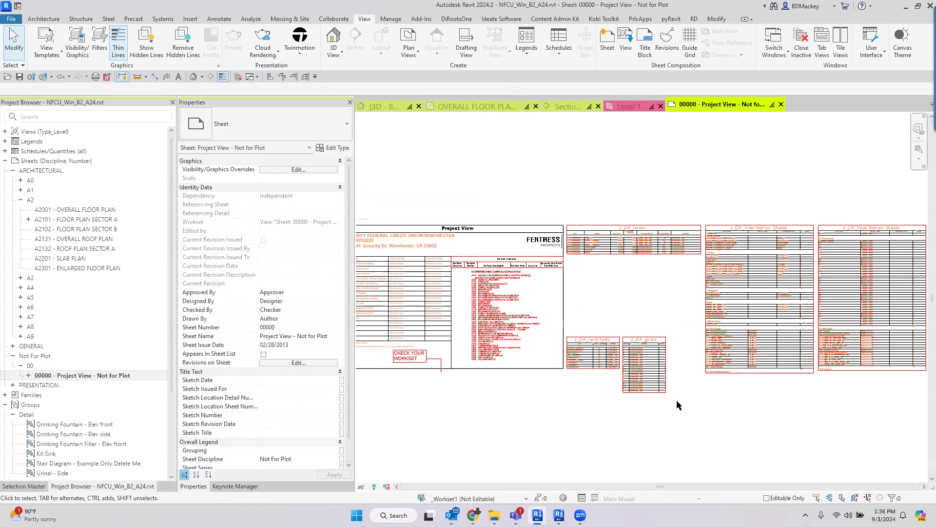
pyautogui.scroll(3, 593, 397)
pyautogui.scroll(5, 592, 397)
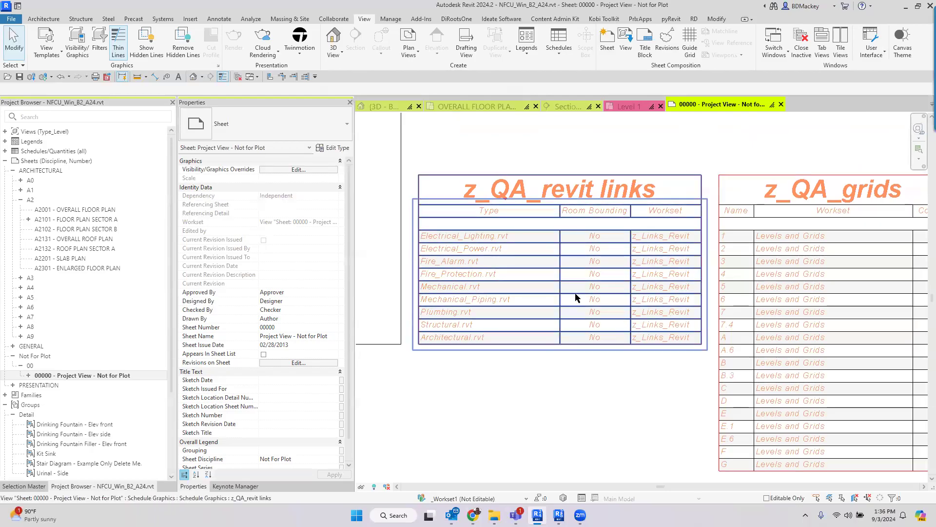
pyautogui.scroll(-2, 649, 269)
pyautogui.scroll(-3, 648, 269)
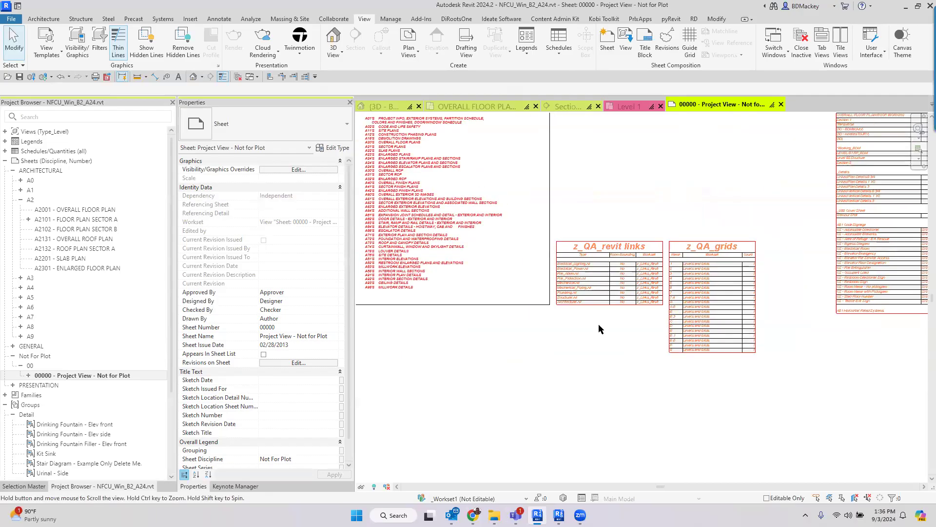
pyautogui.scroll(1, 659, 334)
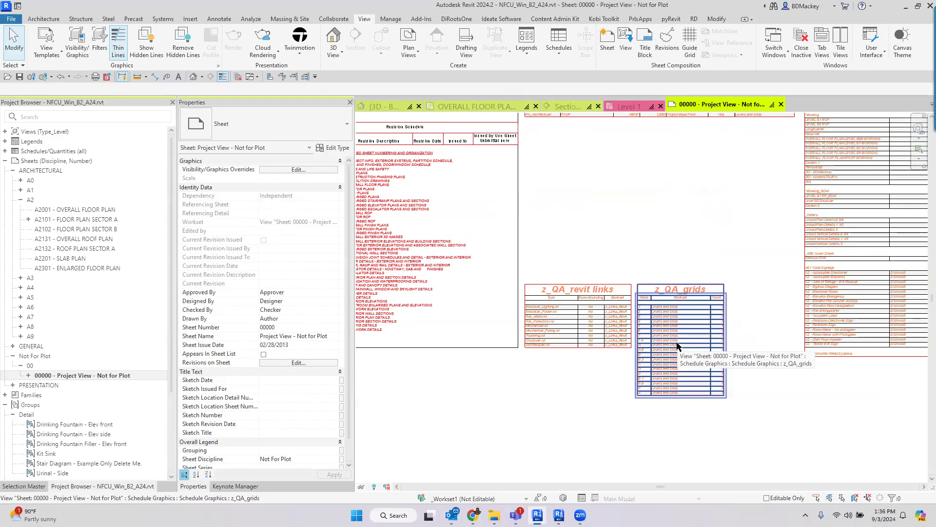
pyautogui.scroll(3, 700, 315)
pyautogui.scroll(1, 755, 296)
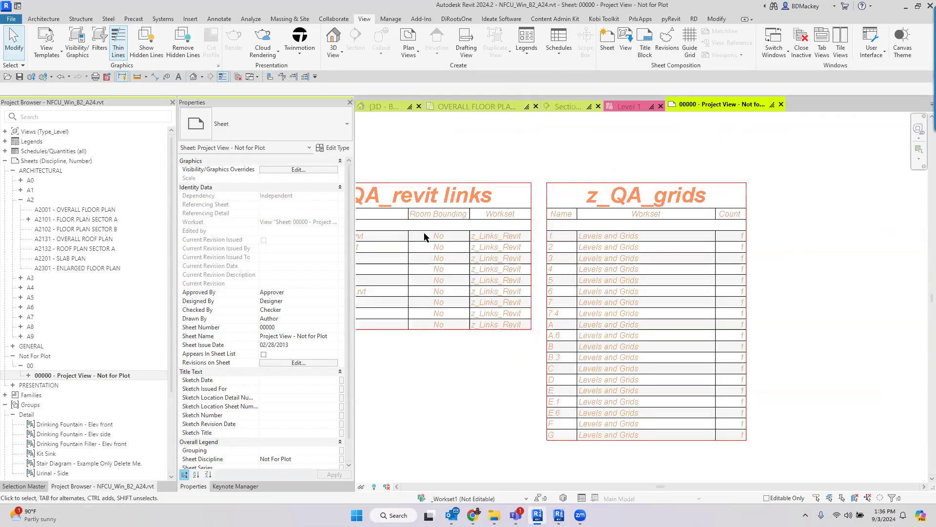
pyautogui.scroll(-3, 424, 237)
pyautogui.moveTo(498, 289); pyautogui.dragTo(560, 333, button='middle')
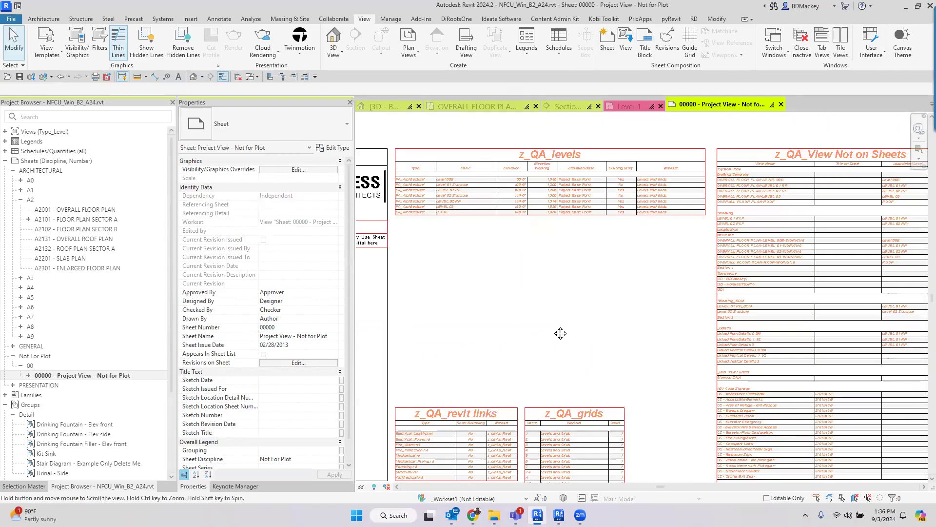
pyautogui.scroll(3, 540, 230)
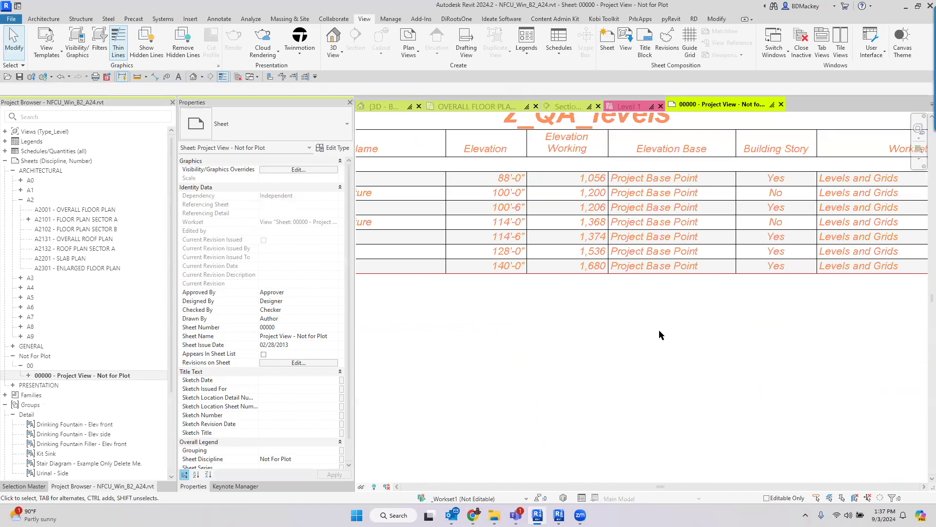
pyautogui.scroll(-5, 650, 297)
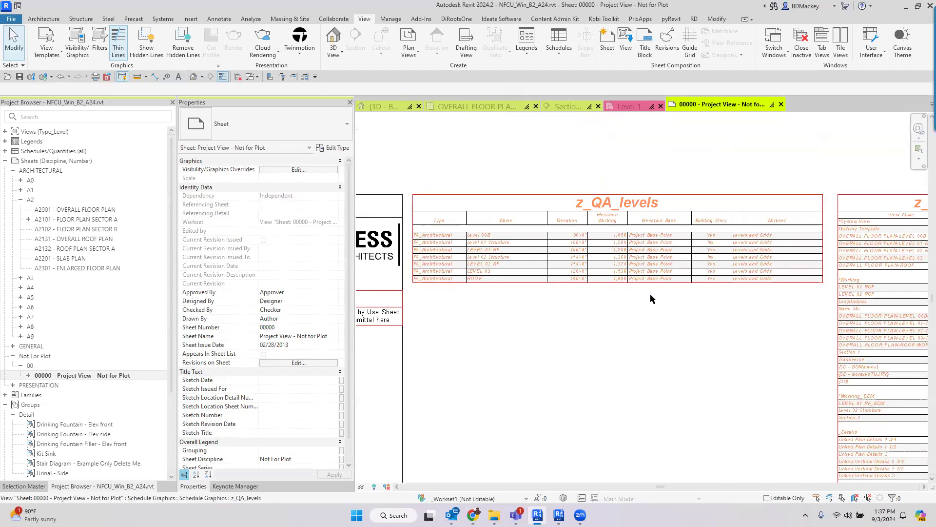
pyautogui.moveTo(593, 326); pyautogui.dragTo(596, 277, button='middle')
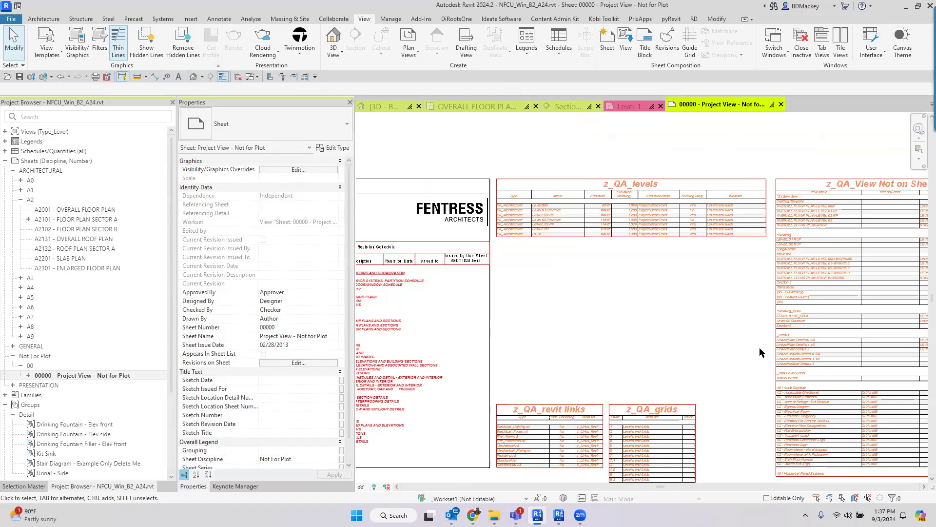
pyautogui.click(514, 235)
pyautogui.click(526, 360)
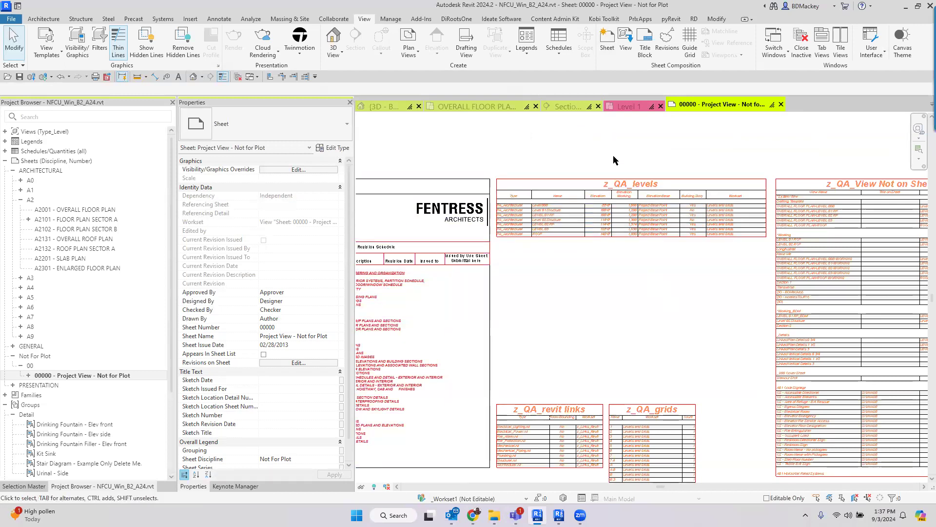
pyautogui.scroll(-2, 613, 155)
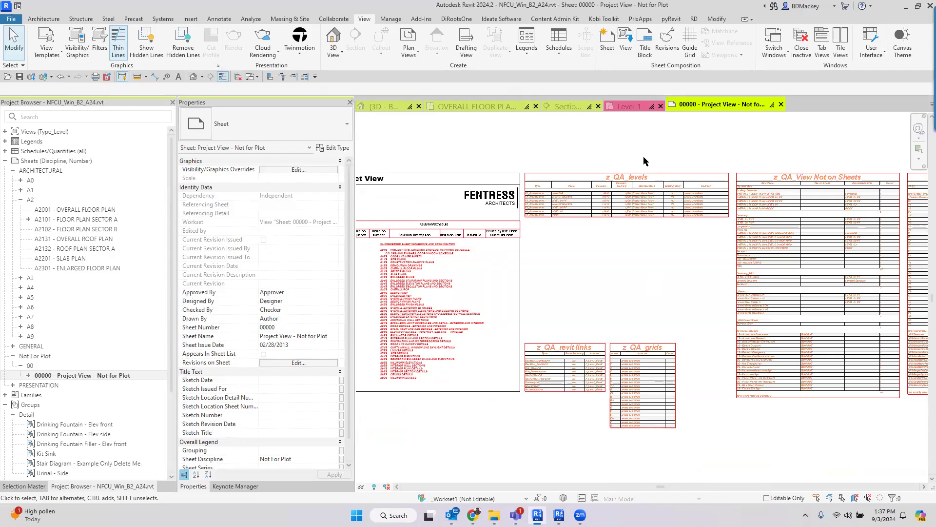
pyautogui.scroll(-2, 712, 239)
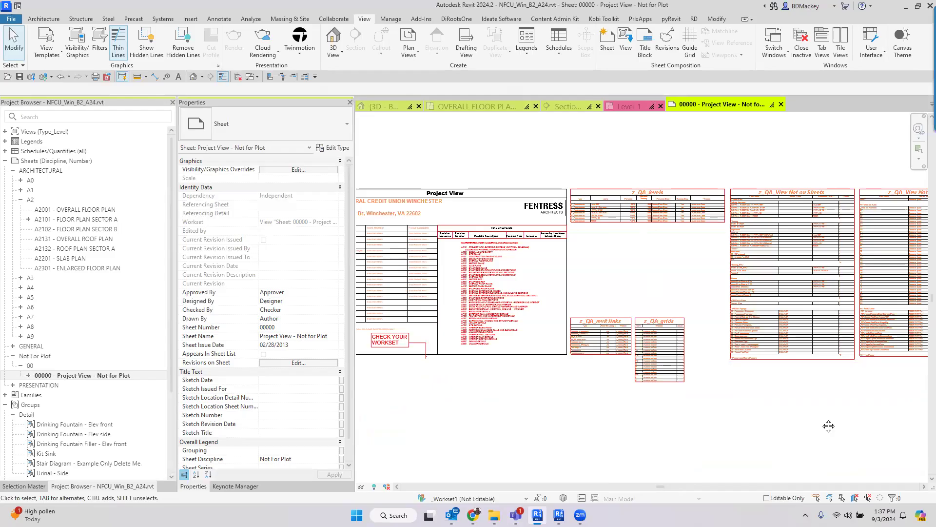
pyautogui.moveTo(828, 426); pyautogui.dragTo(774, 421, button='middle')
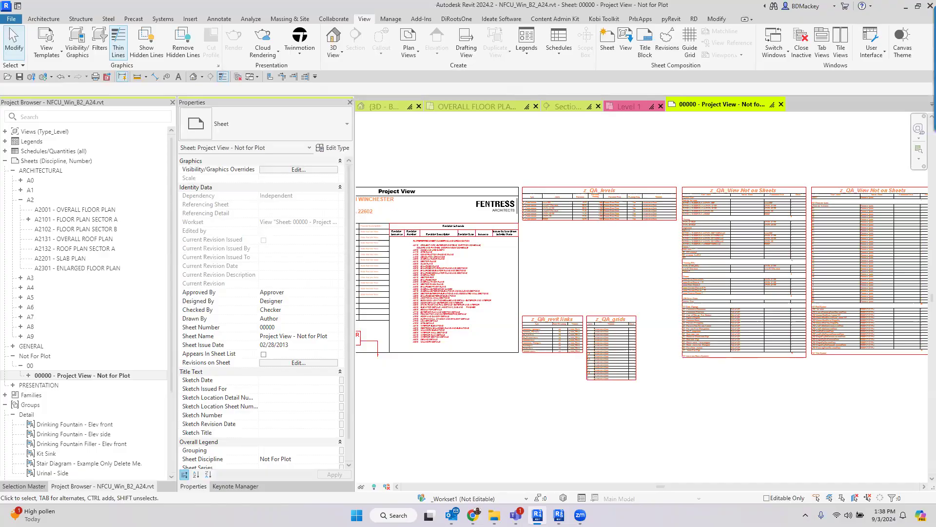
pyautogui.scroll(-1, 590, 153)
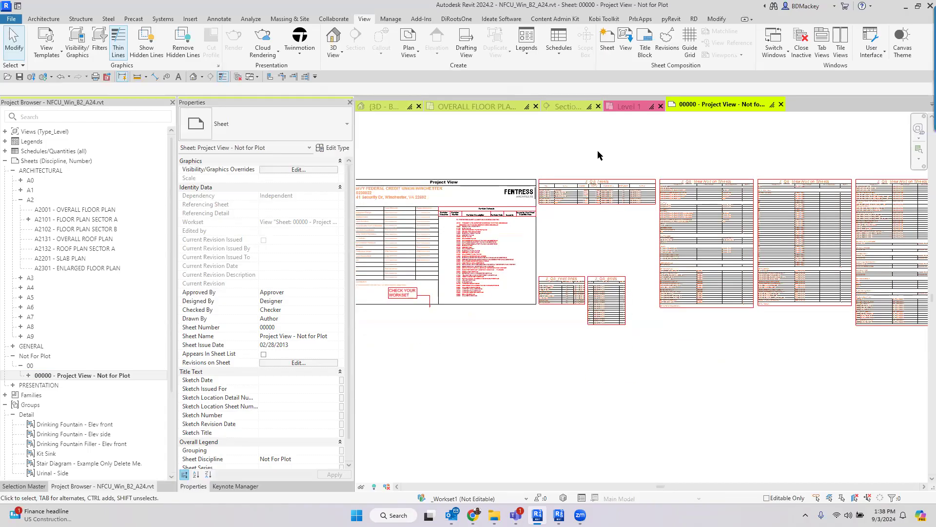
# Pan the 00000 sheet and zoom to fit so the whole sheet is visible.
pyautogui.moveTo(636, 159); pyautogui.dragTo(636, 177, button='middle')
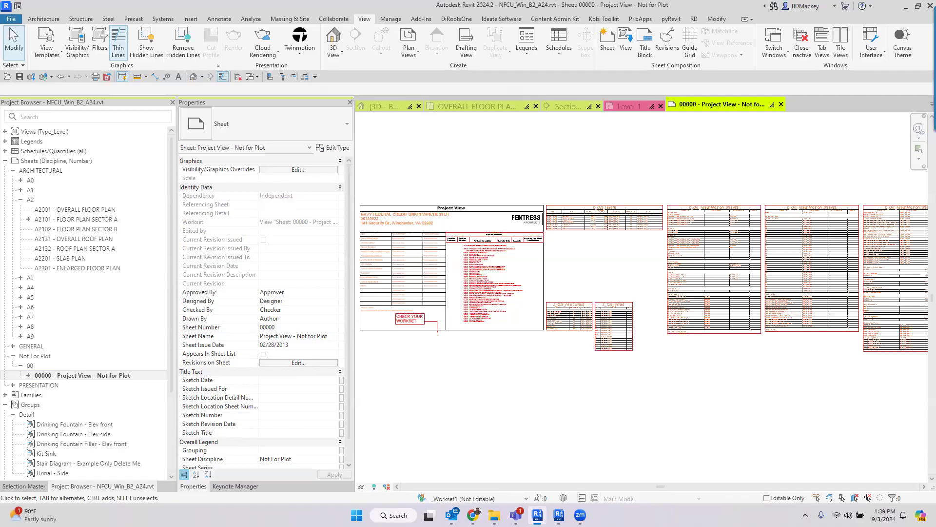
pyautogui.scroll(-5, 771, 439)
pyautogui.rightClick(692, 281)
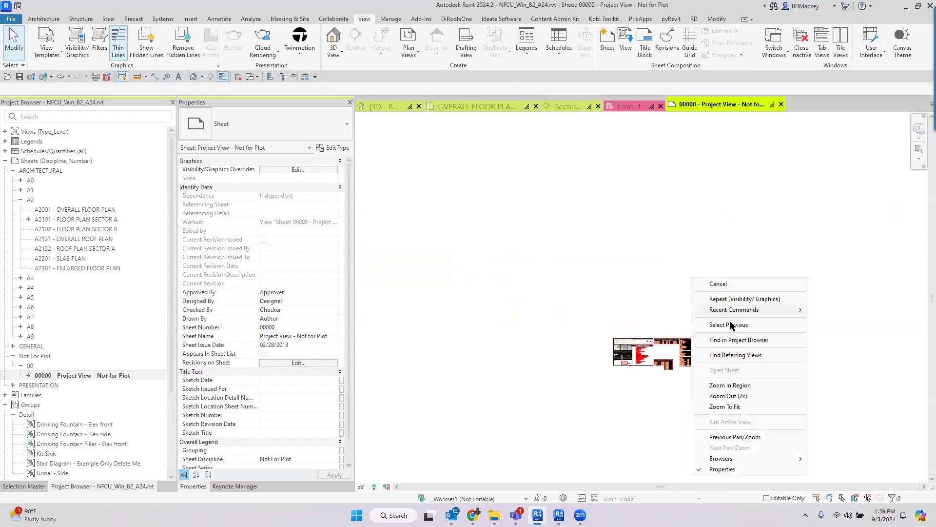
pyautogui.click(742, 408)
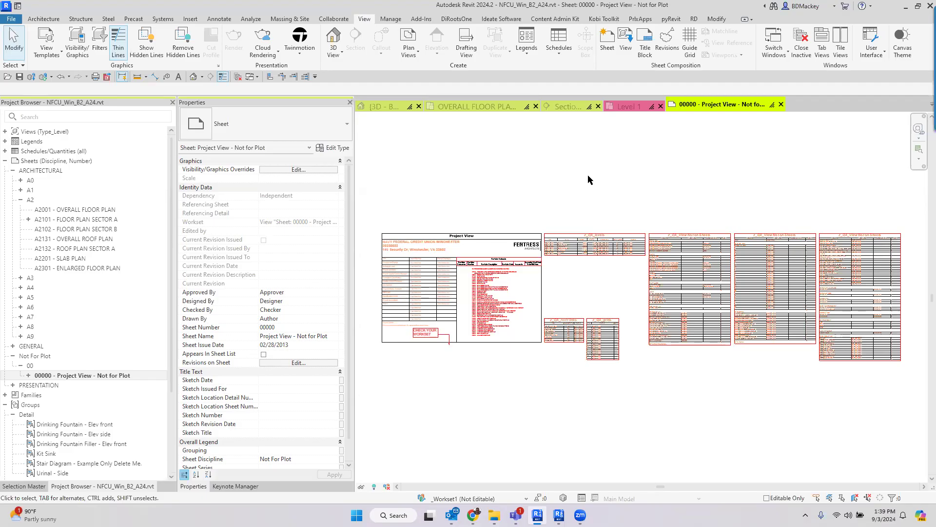
# Open TB_30x42.rfa from the 2024 > Annotation > Titleblocks library folder.
pyautogui.hotkey('ctrl', 'o')
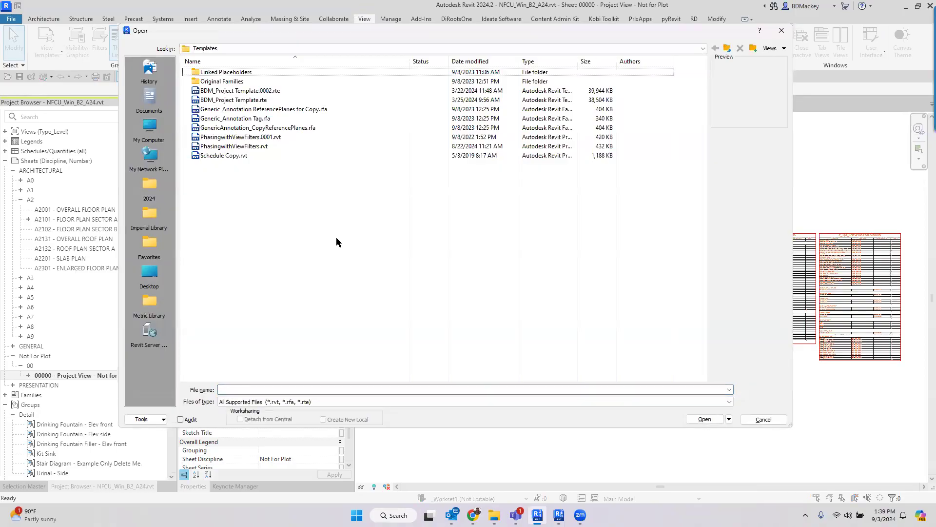
pyautogui.click(149, 184)
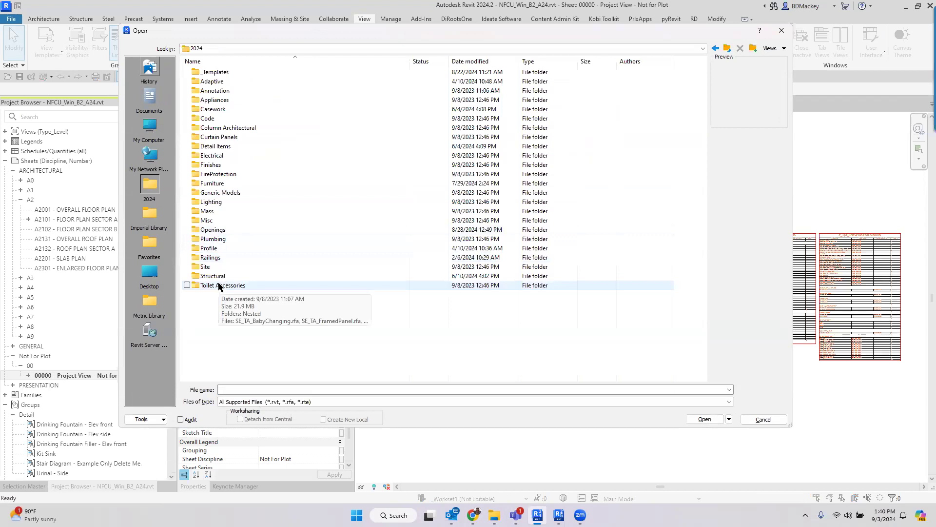
pyautogui.doubleClick(259, 90)
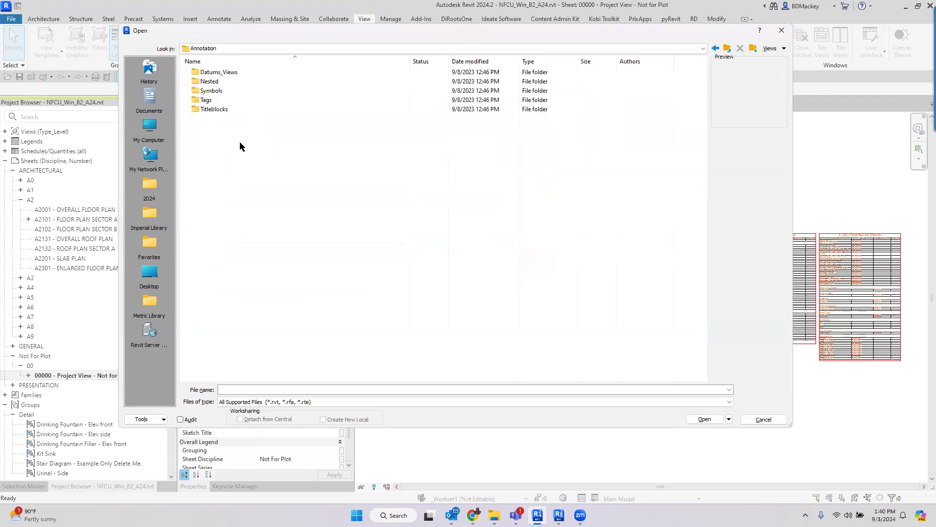
pyautogui.doubleClick(214, 109)
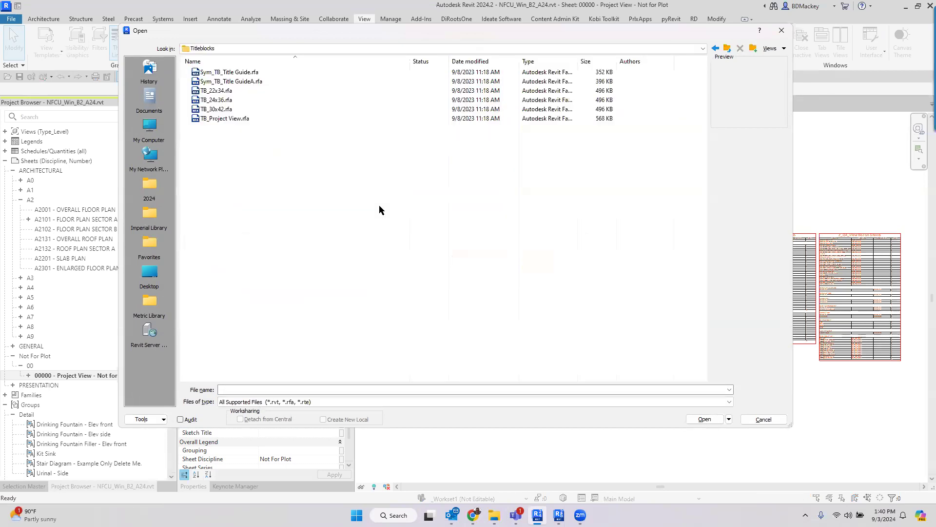
pyautogui.click(221, 110)
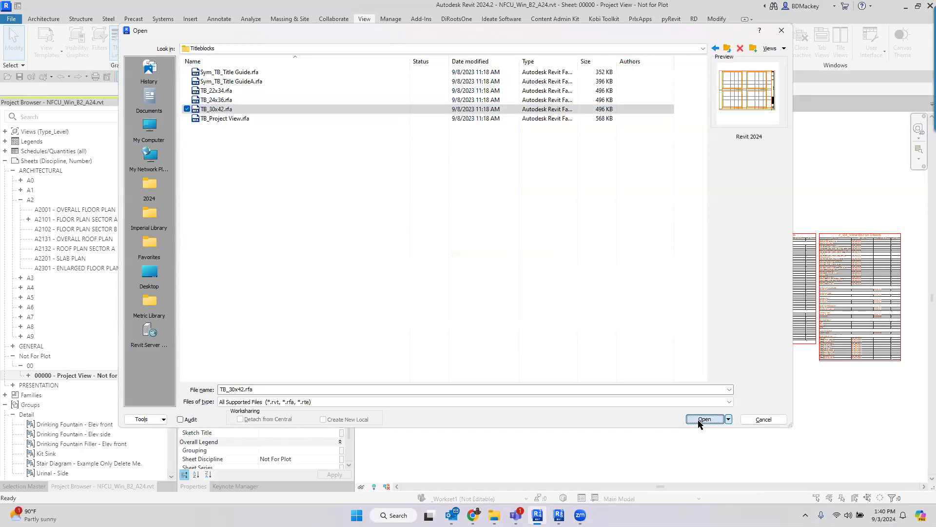
pyautogui.click(696, 414)
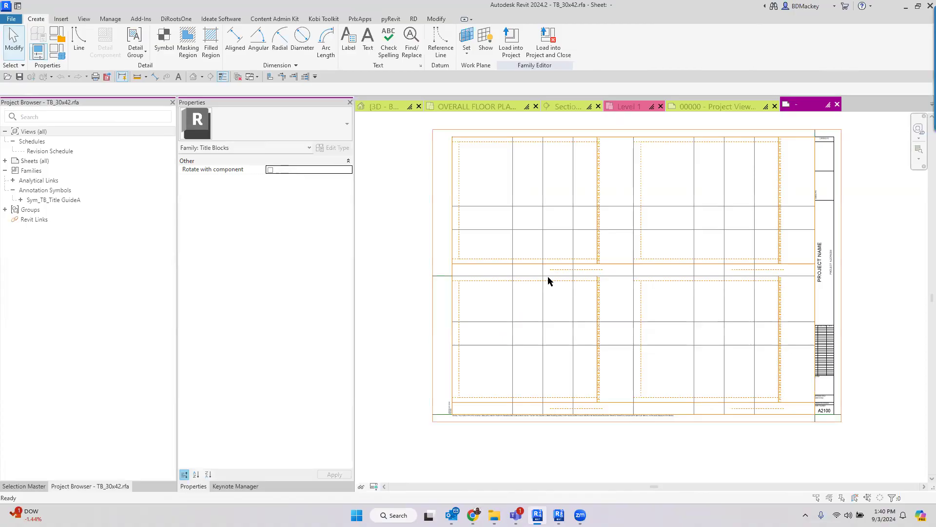
# Turn on the Dimensions annotation category in Visibility/Graphics (VG).
pyautogui.press('v')
pyautogui.press('g')
pyautogui.click(262, 52)
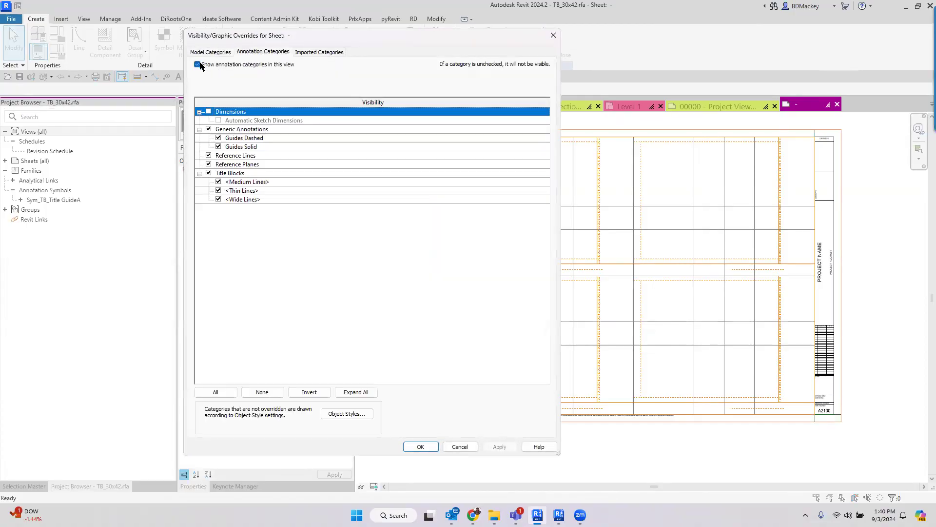
pyautogui.click(209, 112)
pyautogui.click(422, 447)
# Zoom in and select an EQ dimension, panning along the title block's bottom edge.
pyautogui.scroll(5, 725, 429)
pyautogui.scroll(4, 565, 404)
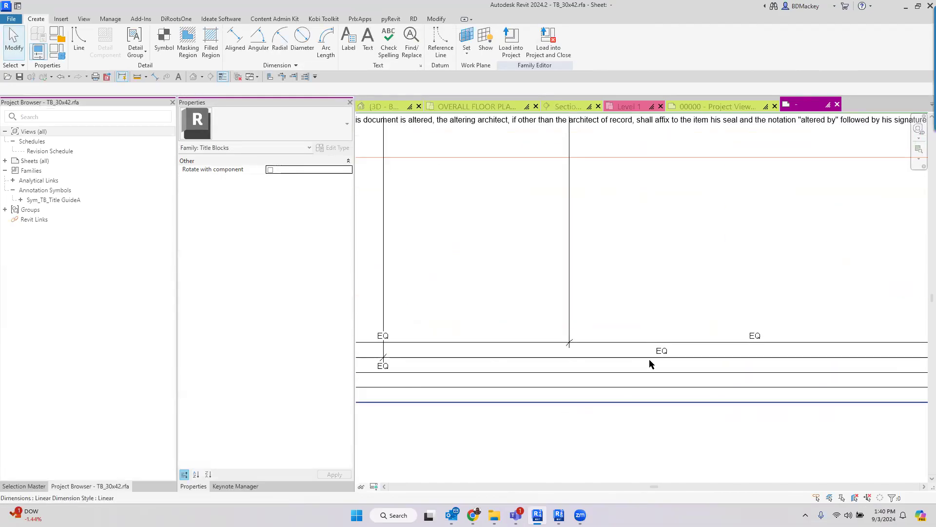
pyautogui.click(586, 343)
pyautogui.scroll(-6, 650, 454)
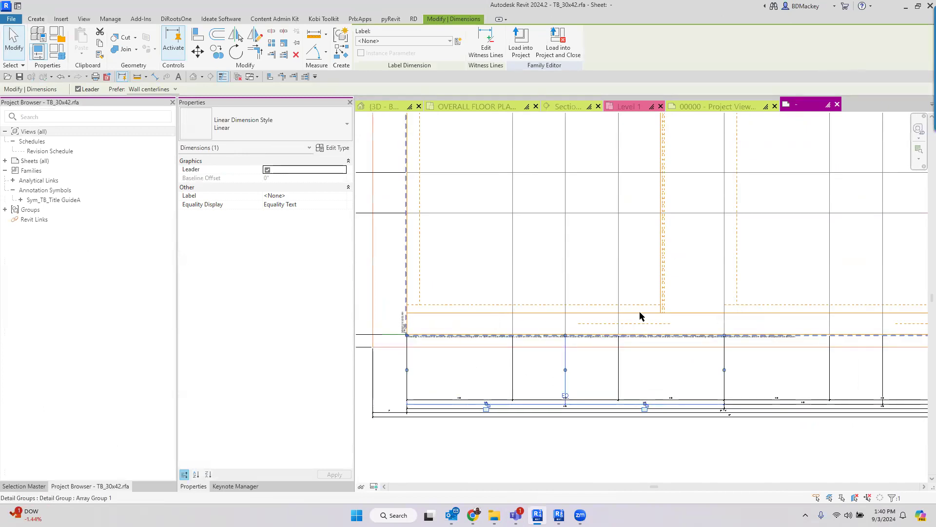
pyautogui.scroll(-3, 639, 313)
pyautogui.moveTo(802, 301); pyautogui.dragTo(774, 321, button='middle')
pyautogui.scroll(3, 762, 382)
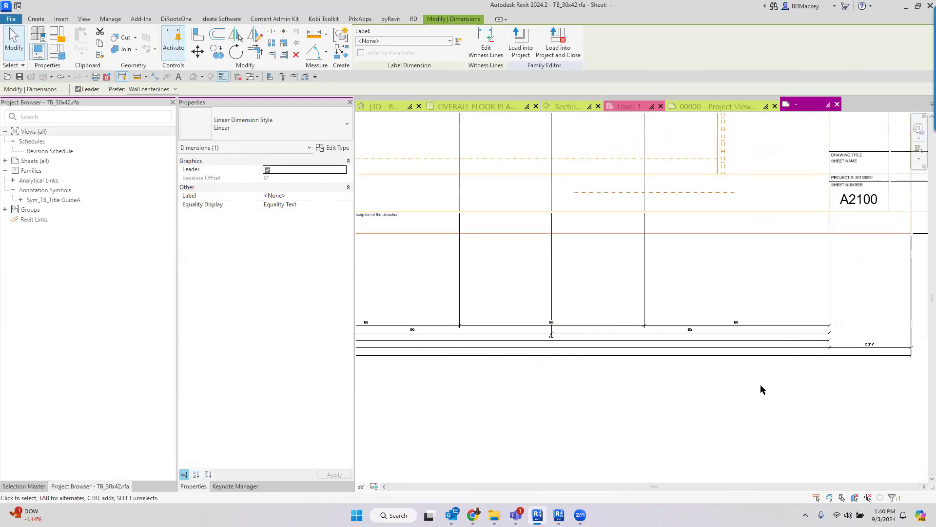
pyautogui.scroll(2, 668, 378)
pyautogui.moveTo(888, 372); pyautogui.dragTo(516, 391, button='middle')
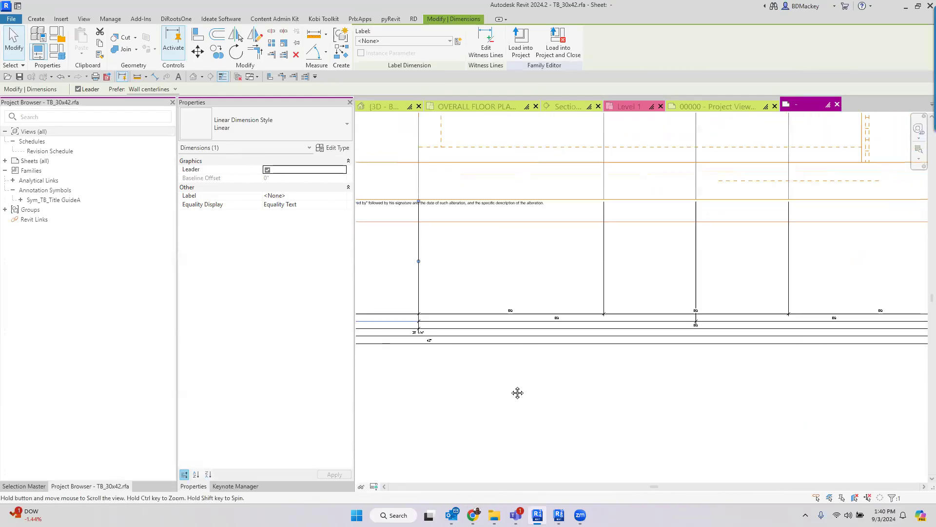
pyautogui.scroll(-2, 516, 390)
pyautogui.scroll(4, 767, 229)
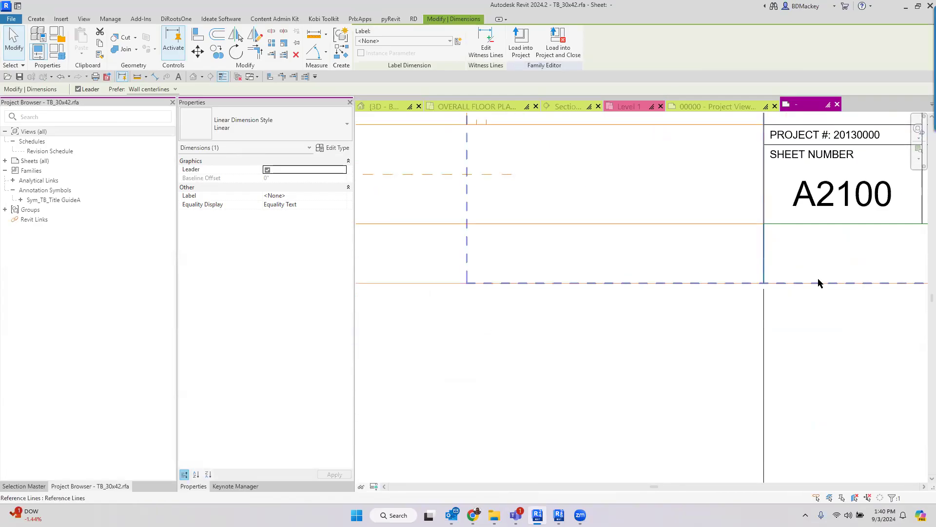
# Inspect the reference lines, including the one beside the sheet number box.
pyautogui.click(763, 284)
pyautogui.scroll(-5, 795, 288)
pyautogui.scroll(-2, 797, 289)
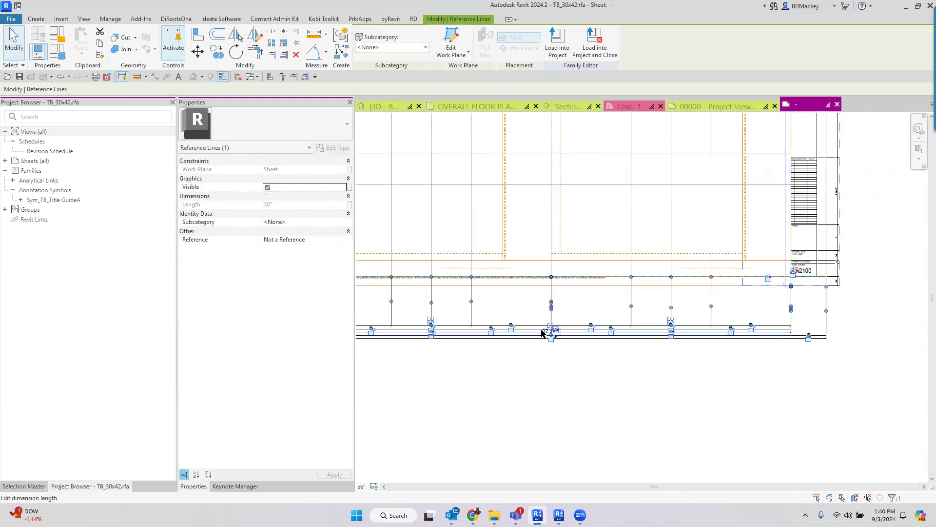
pyautogui.scroll(2, 543, 330)
pyautogui.click(622, 398)
pyautogui.scroll(-2, 622, 399)
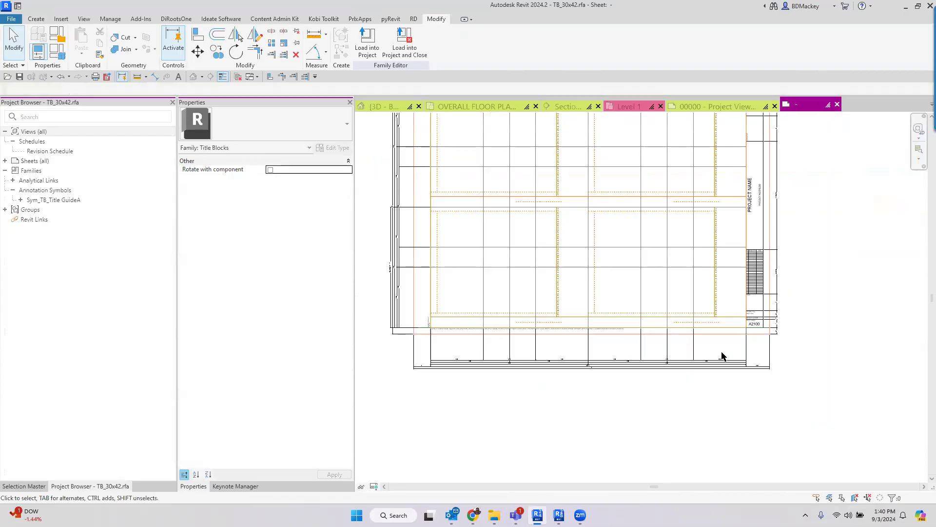
pyautogui.scroll(2, 644, 376)
pyautogui.scroll(4, 827, 343)
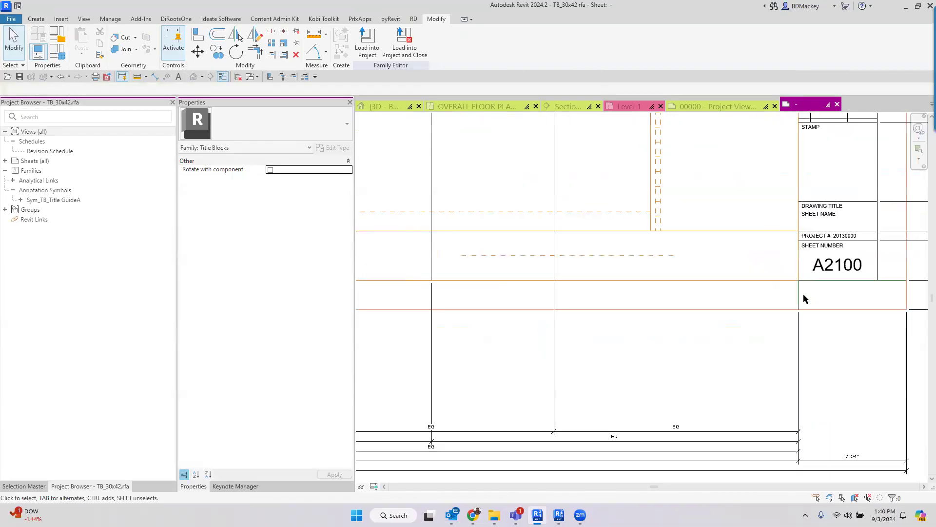
pyautogui.click(813, 352)
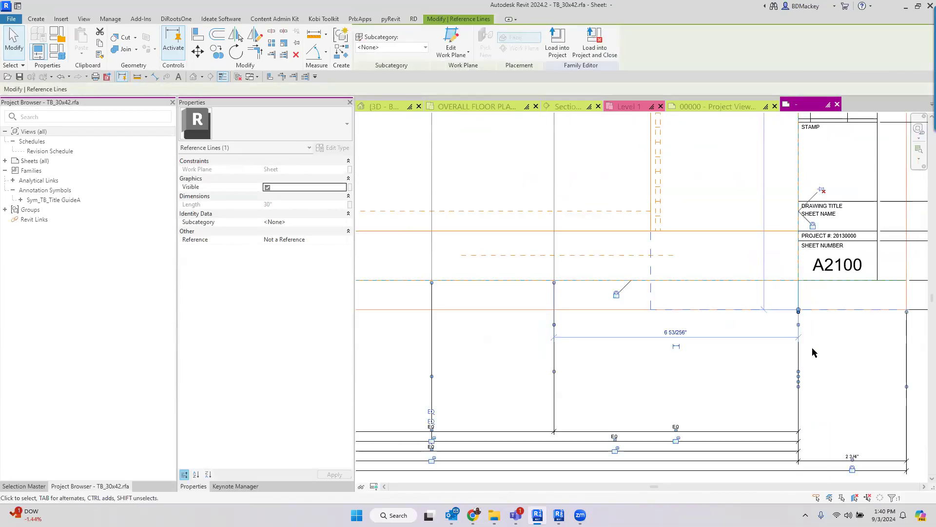
pyautogui.scroll(-2, 812, 351)
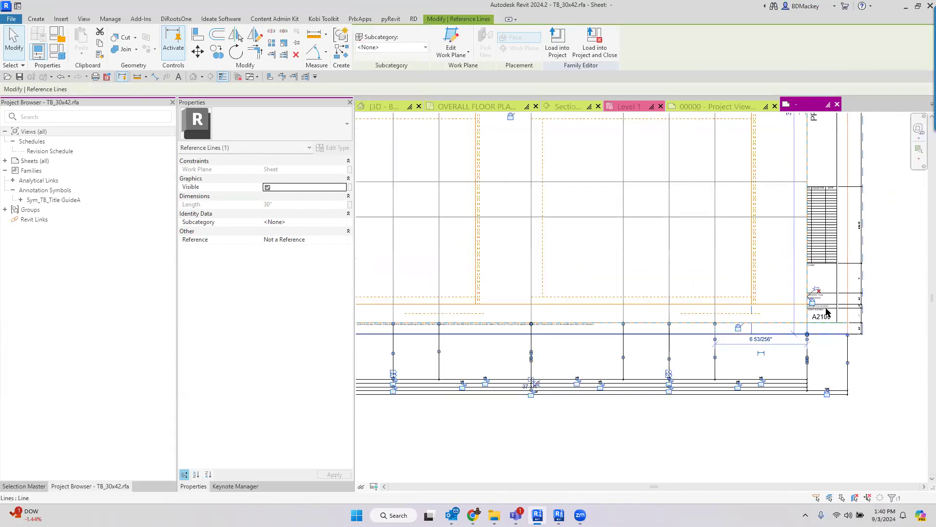
pyautogui.scroll(3, 825, 312)
pyautogui.moveTo(829, 352); pyautogui.dragTo(676, 369, button='middle')
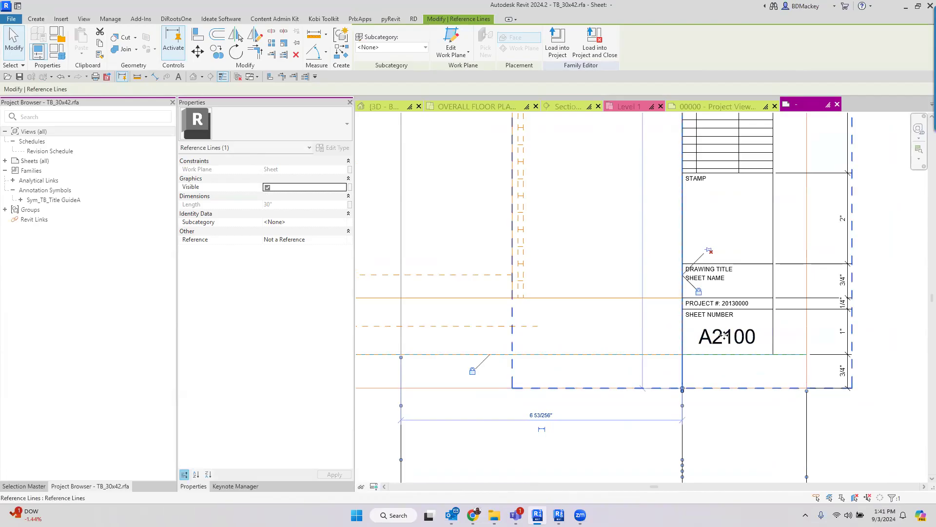
pyautogui.scroll(2, 737, 367)
pyautogui.press('Escape')
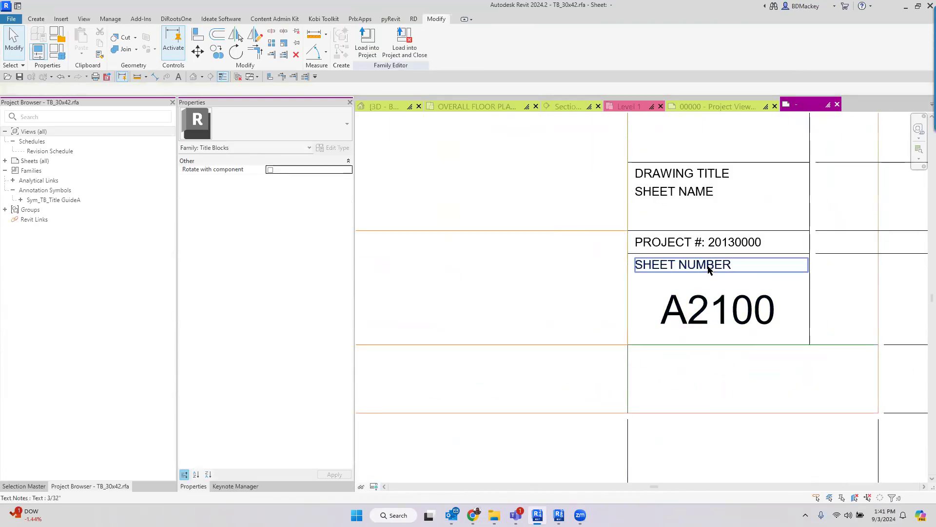
pyautogui.scroll(-4, 711, 266)
pyautogui.scroll(-3, 709, 267)
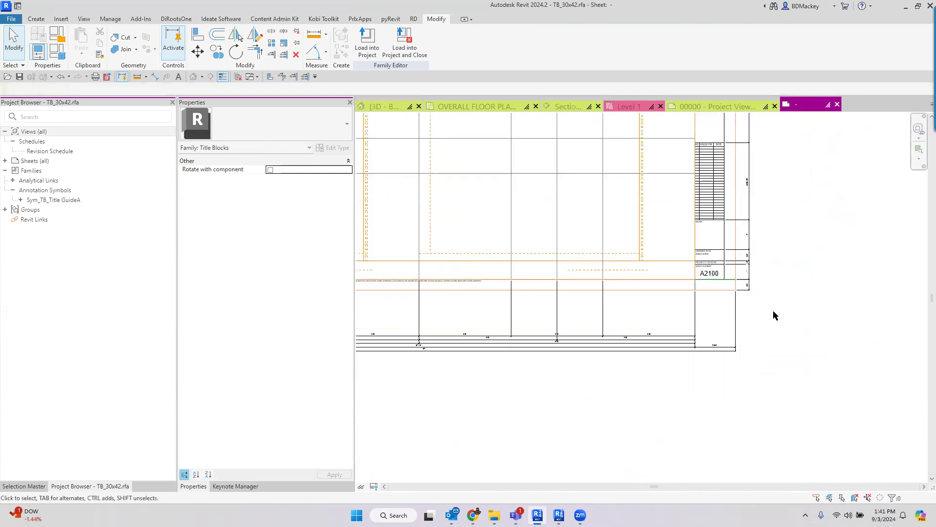
pyautogui.moveTo(771, 317); pyautogui.dragTo(824, 338, button='middle')
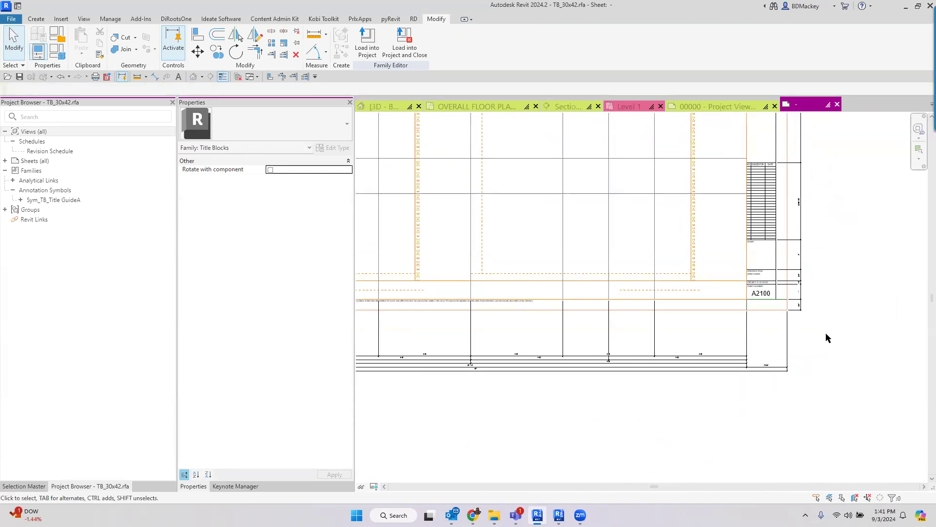
pyautogui.moveTo(706, 345); pyautogui.dragTo(786, 336, button='middle')
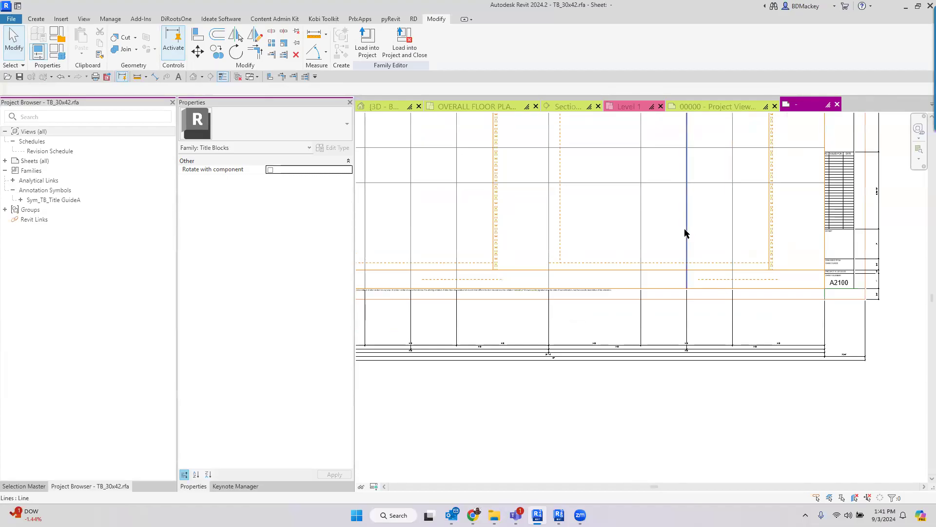
pyautogui.scroll(-1, 725, 215)
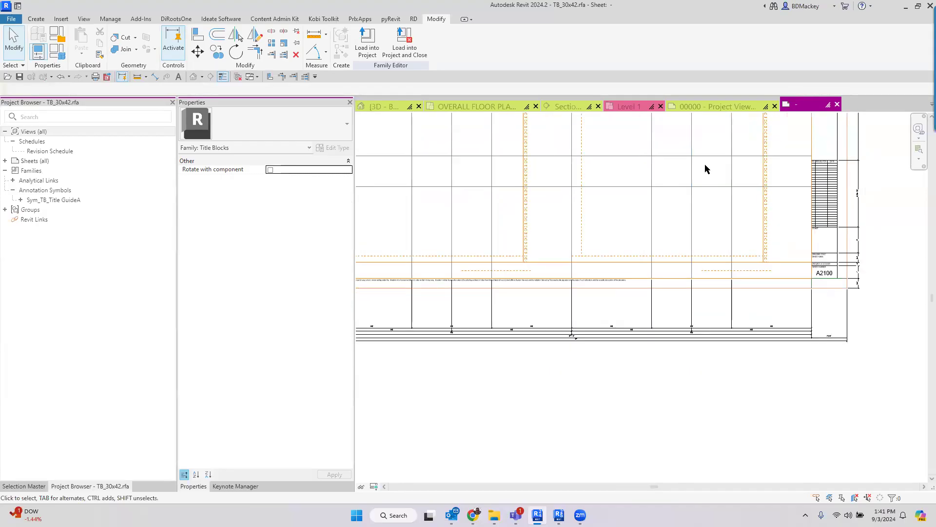
pyautogui.click(693, 234)
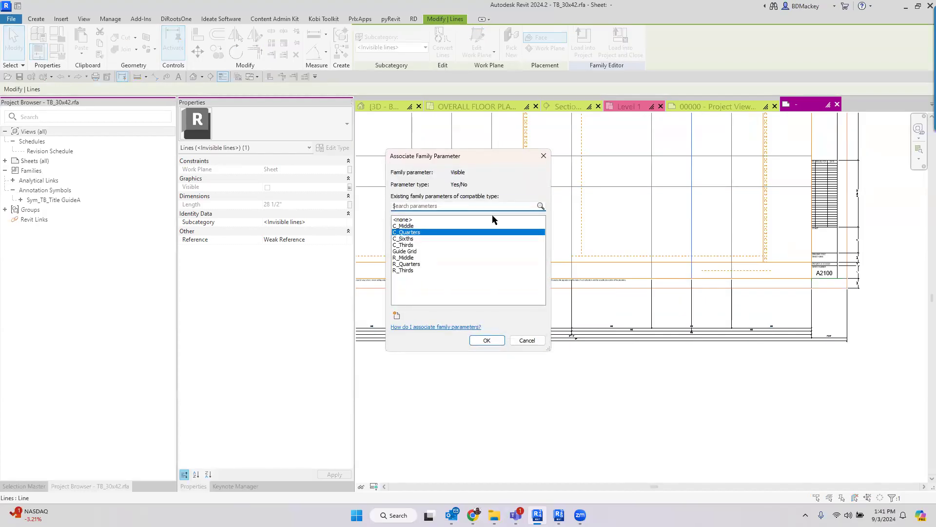
pyautogui.click(530, 343)
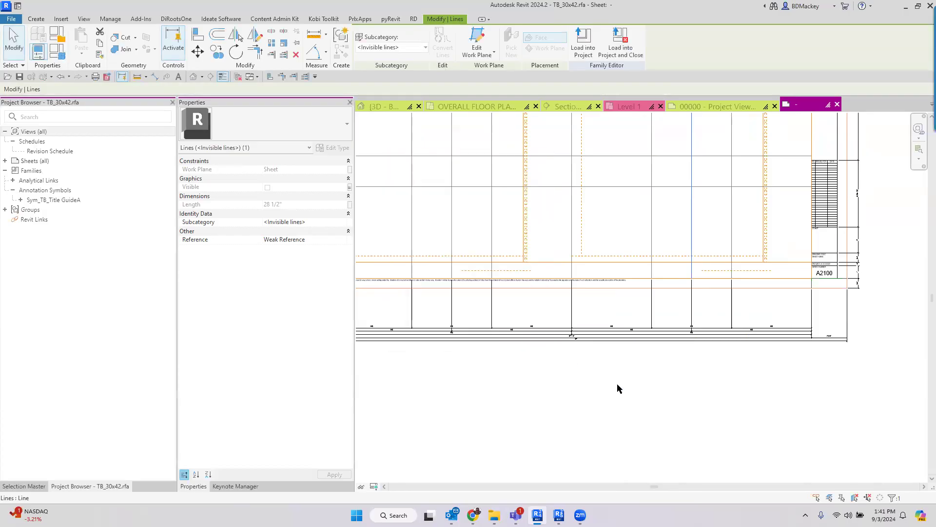
pyautogui.click(616, 383)
pyautogui.scroll(-2, 653, 380)
pyautogui.click(61, 51)
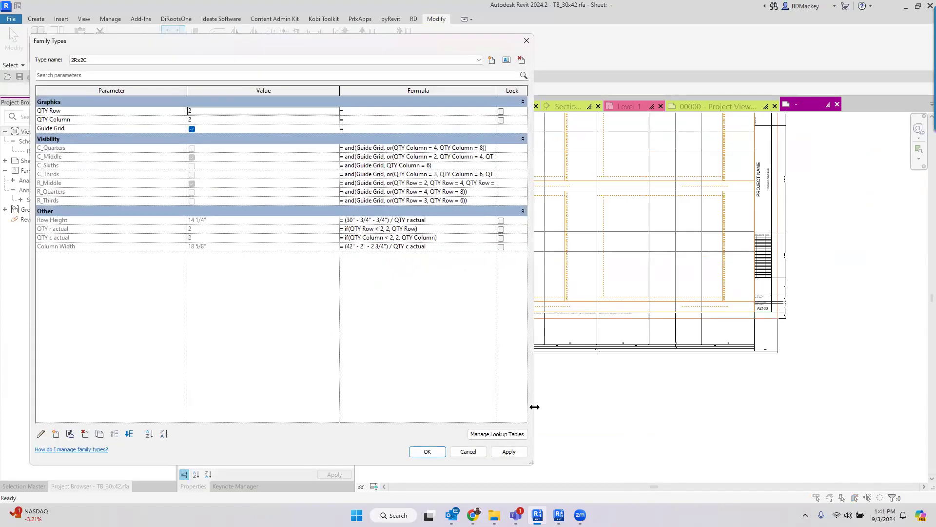
# Widen Family Types to read the formulas, then close it without changes.
pyautogui.moveTo(534, 406); pyautogui.dragTo(742, 407)
pyautogui.moveTo(470, 90); pyautogui.dragTo(324, 100)
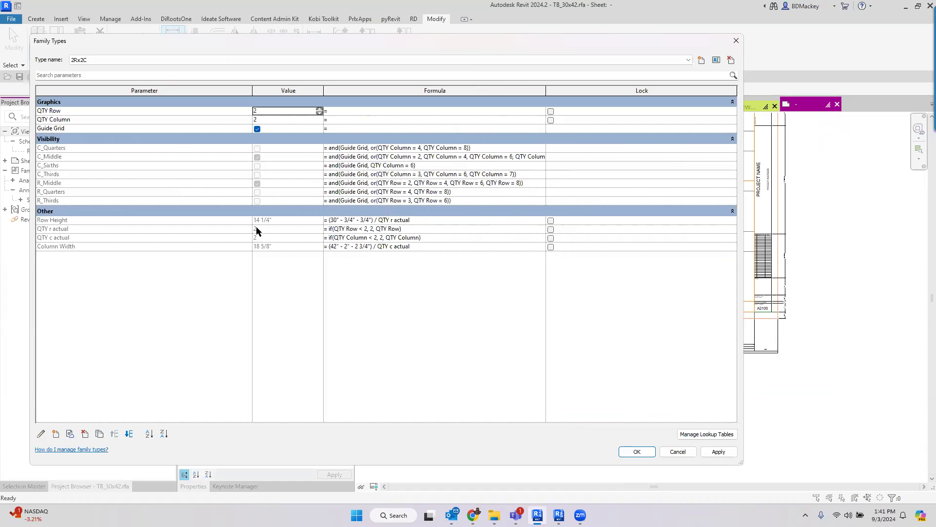
pyautogui.click(679, 453)
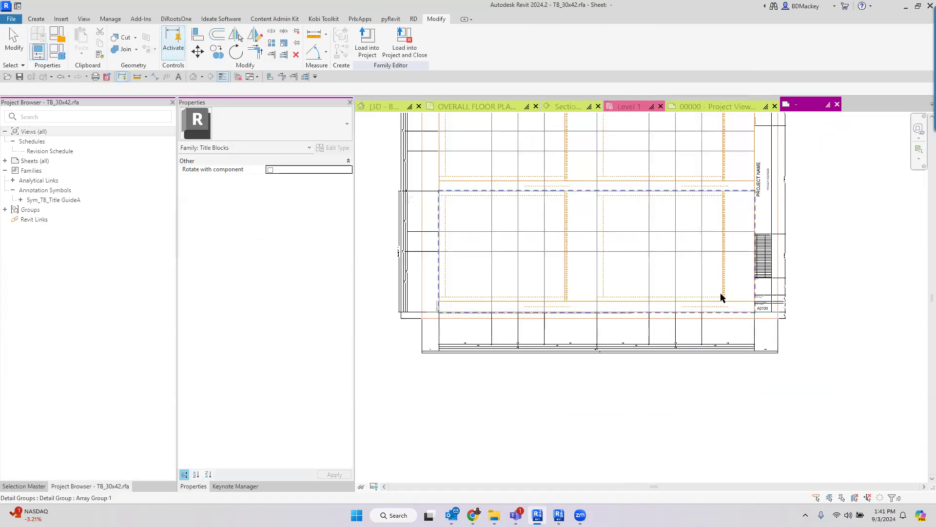
# Select the guide cell array group to inspect it, then deselect it.
pyautogui.click(722, 295)
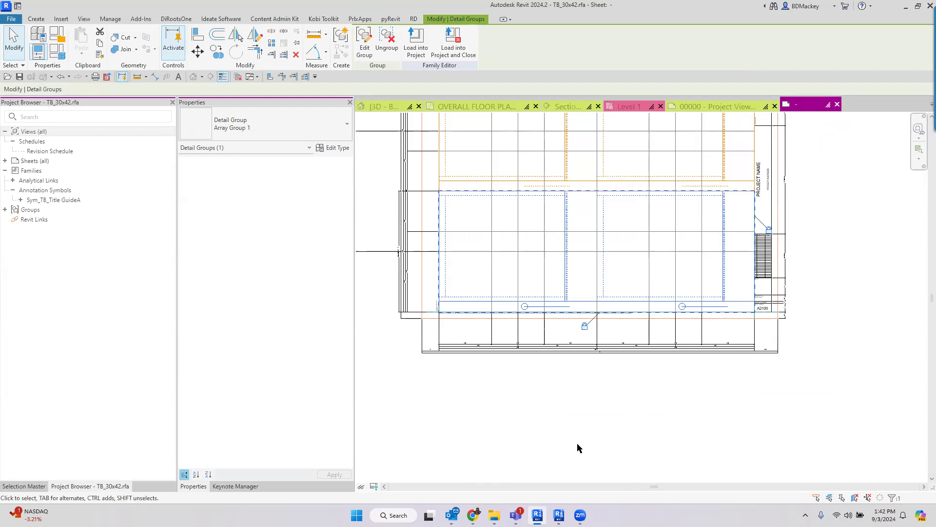
pyautogui.scroll(5, 694, 299)
pyautogui.click(768, 284)
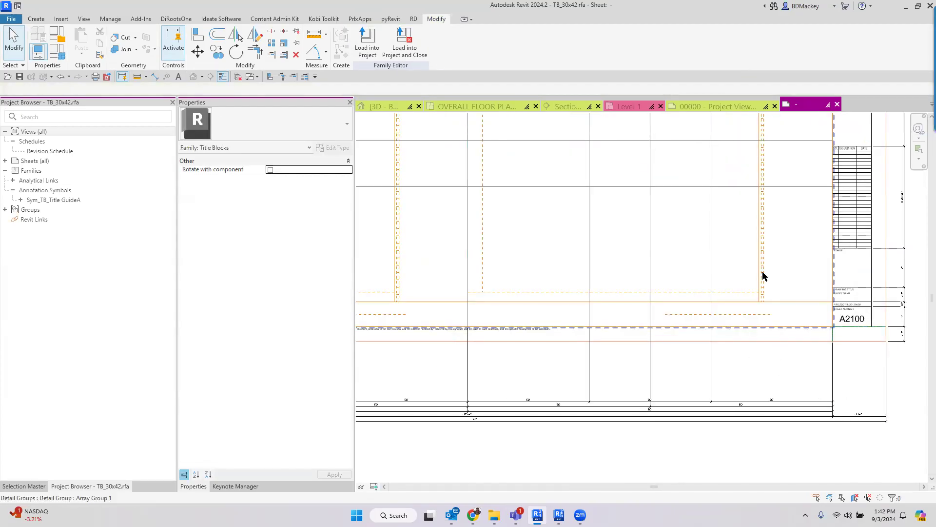
pyautogui.click(763, 272)
pyautogui.scroll(-3, 675, 363)
pyautogui.press('Escape')
# Switch the title block to the 6Rx4C type in Family Types.
pyautogui.click(105, 78)
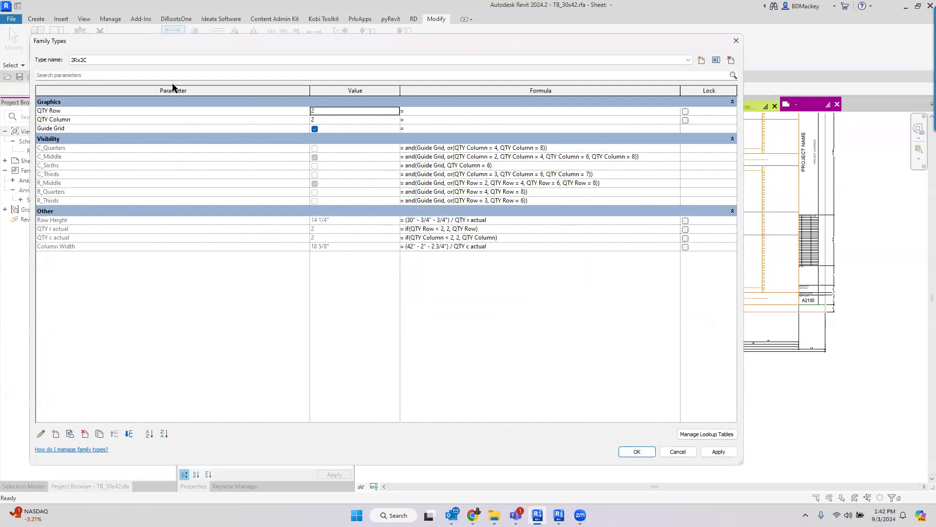
pyautogui.click(109, 60)
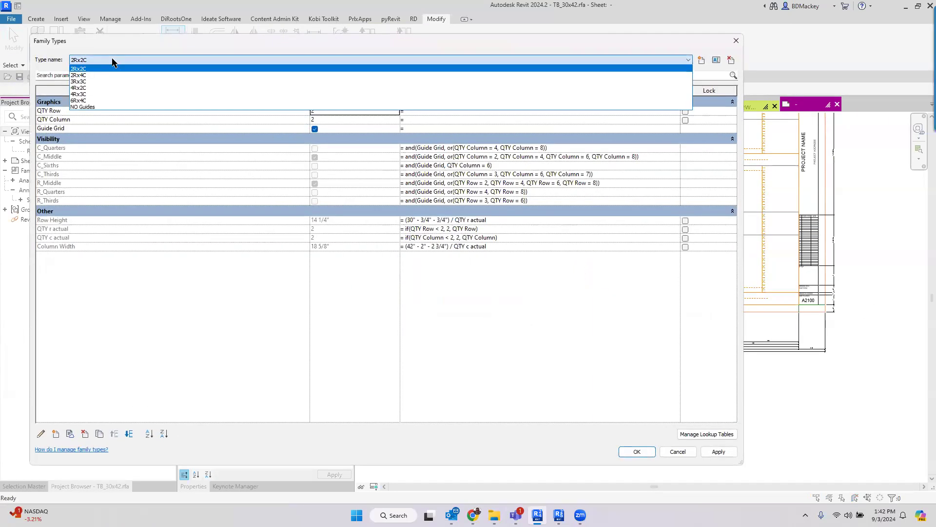
pyautogui.click(80, 101)
pyautogui.click(637, 451)
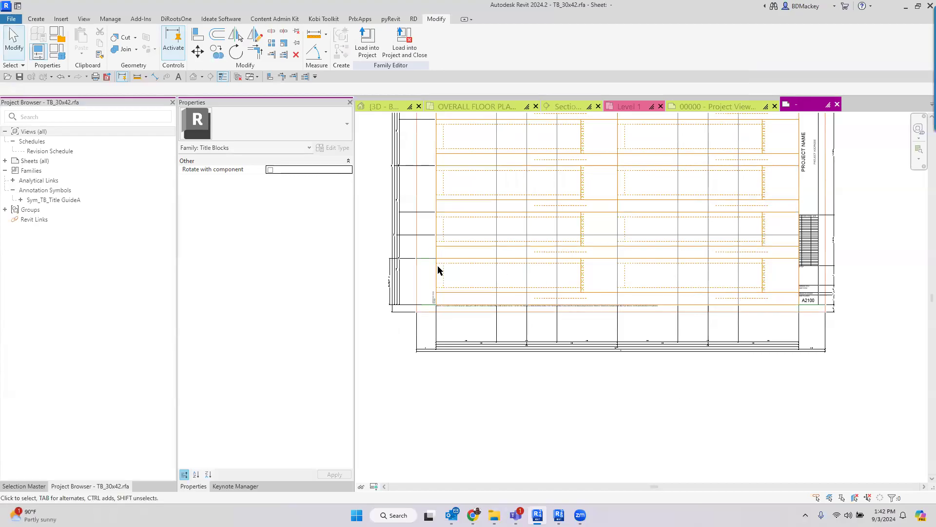
# Turn on Preview Visibility to see the sheet as it looks when loaded.
pyautogui.click(374, 486)
pyautogui.click(412, 477)
pyautogui.scroll(-3, 756, 277)
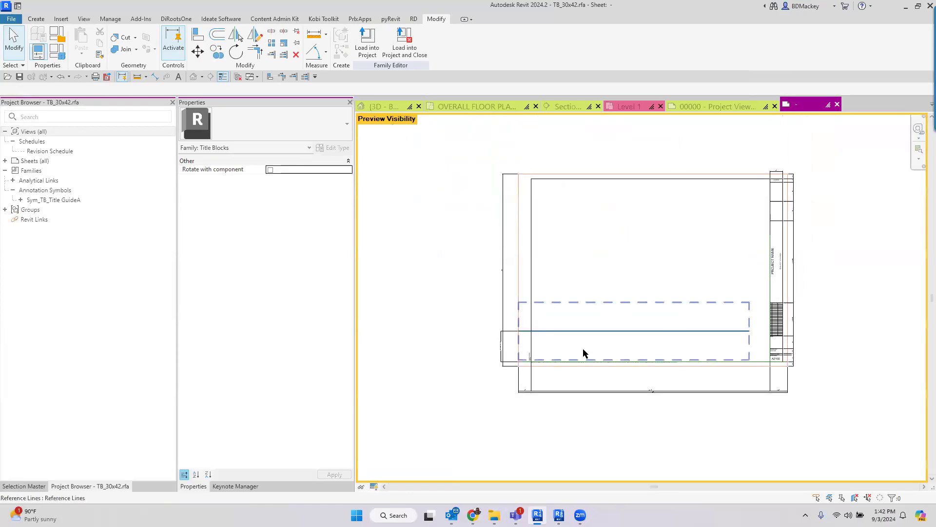
# Set Preview Visibility back to Off so the guide groups reappear.
pyautogui.click(374, 486)
pyautogui.click(402, 476)
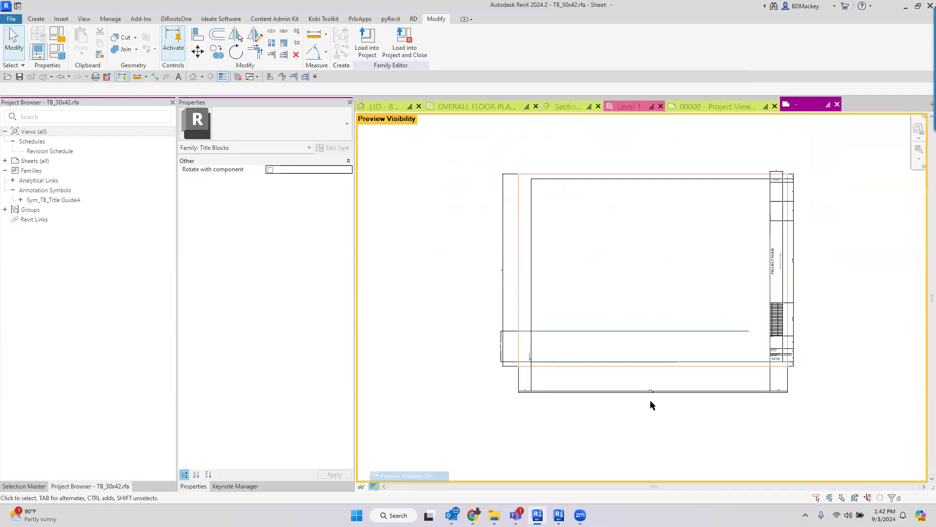
pyautogui.click(375, 486)
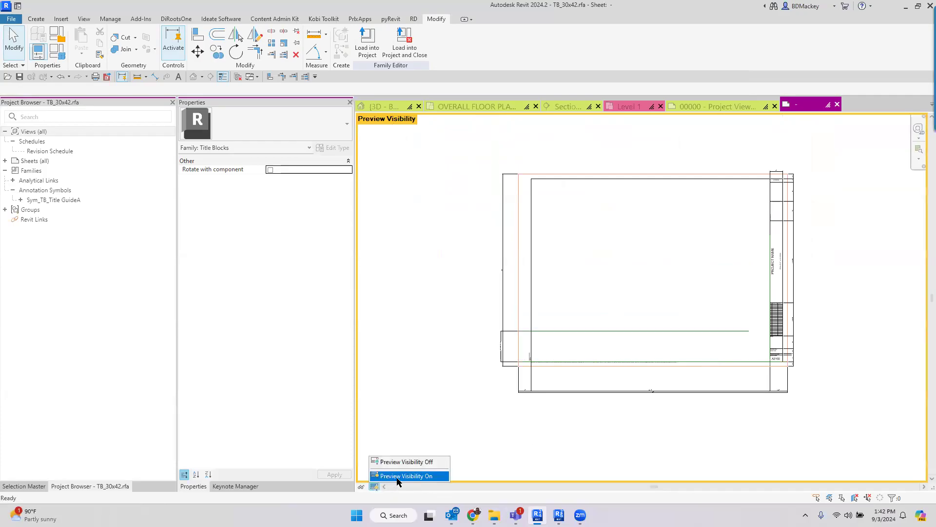
pyautogui.click(410, 463)
pyautogui.scroll(3, 716, 319)
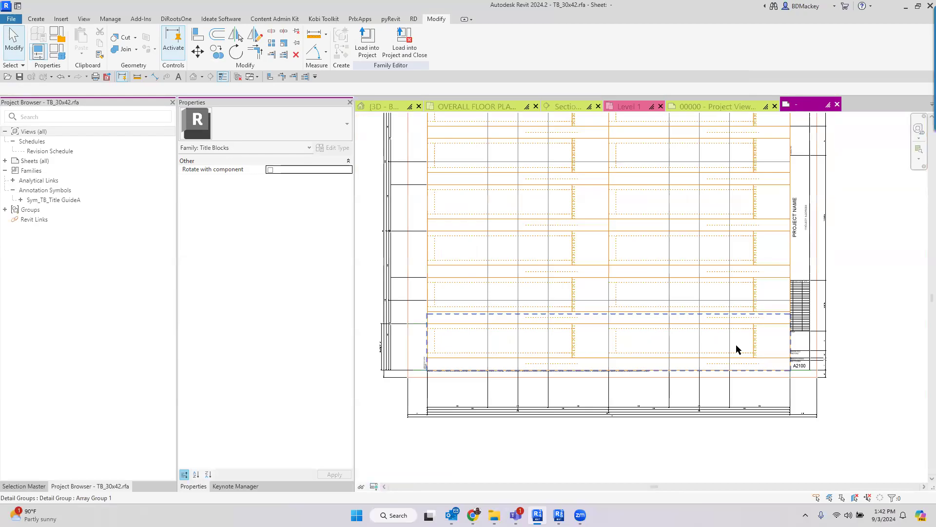
# Inspect the bottom row's guide group and bring the bottom edge into view.
pyautogui.click(696, 341)
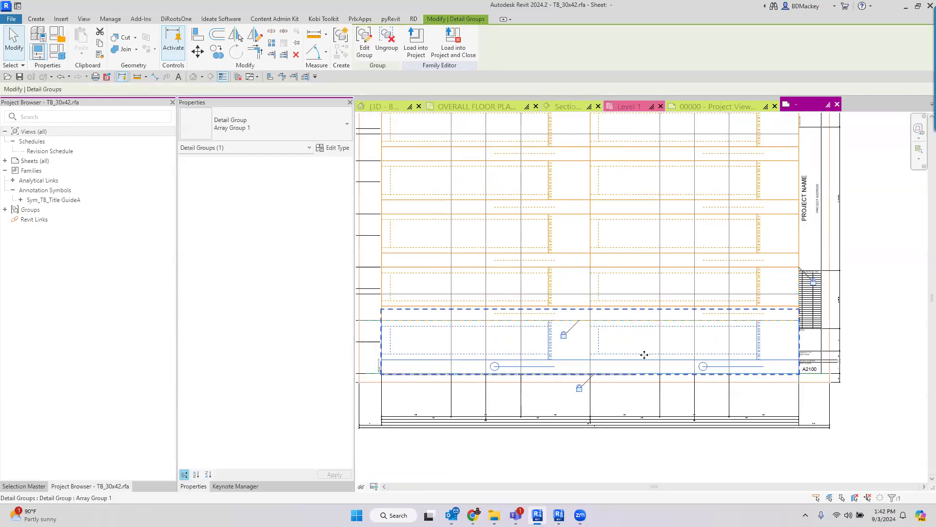
pyautogui.scroll(-3, 579, 232)
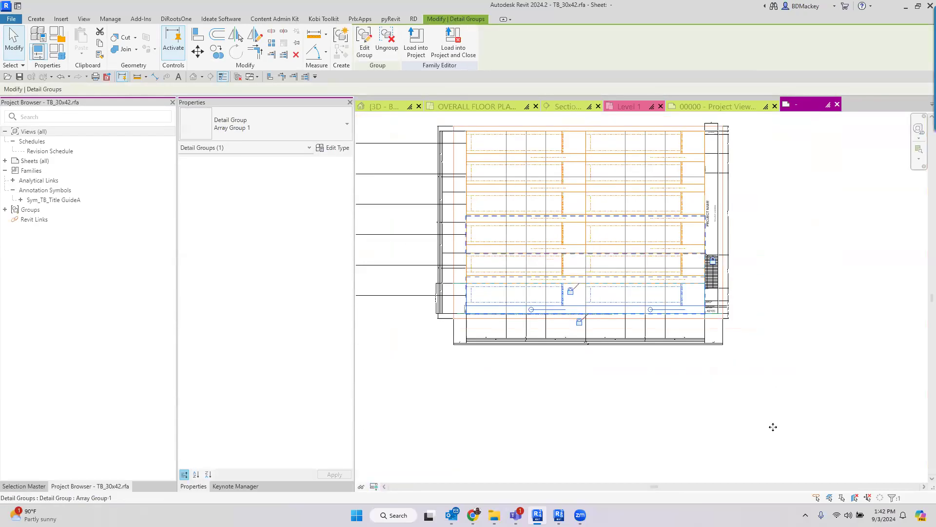
pyautogui.click(777, 400)
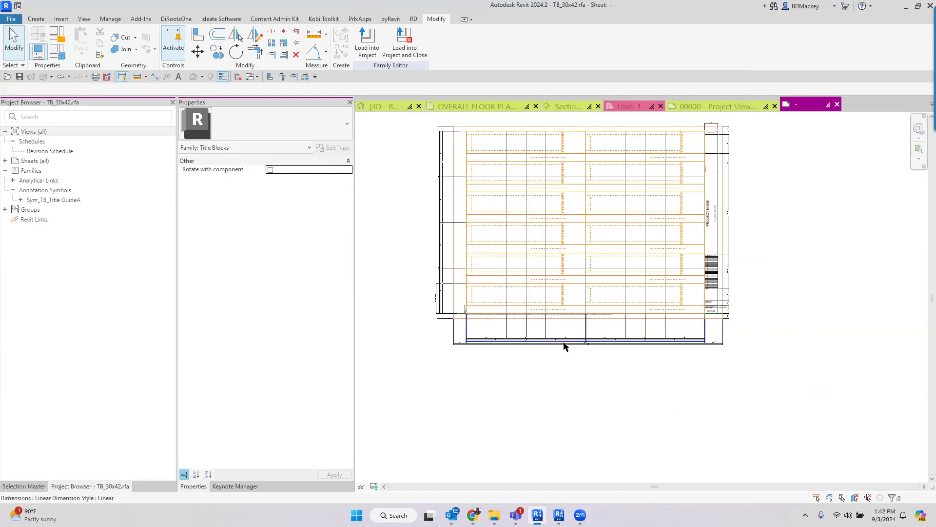
pyautogui.scroll(4, 566, 344)
pyautogui.moveTo(612, 335); pyautogui.dragTo(528, 339, button='middle')
pyautogui.scroll(-2, 524, 338)
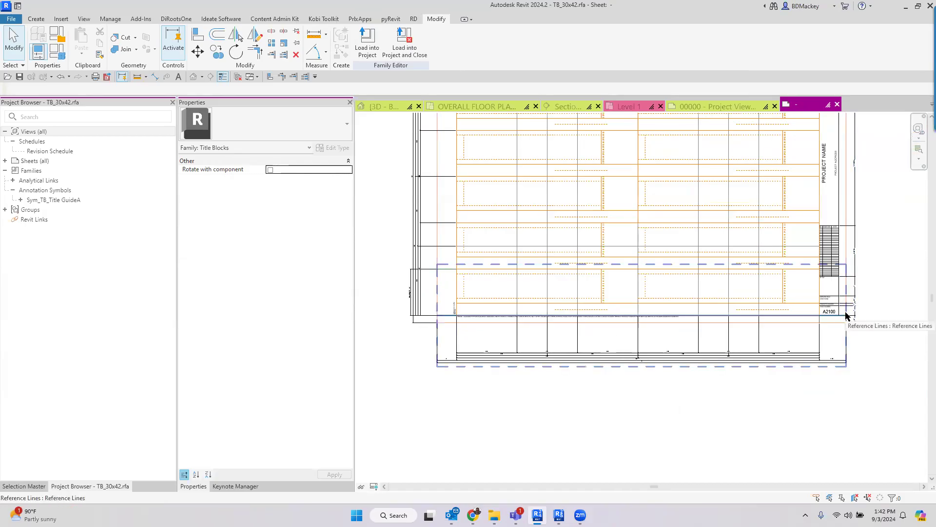
pyautogui.scroll(-1, 804, 349)
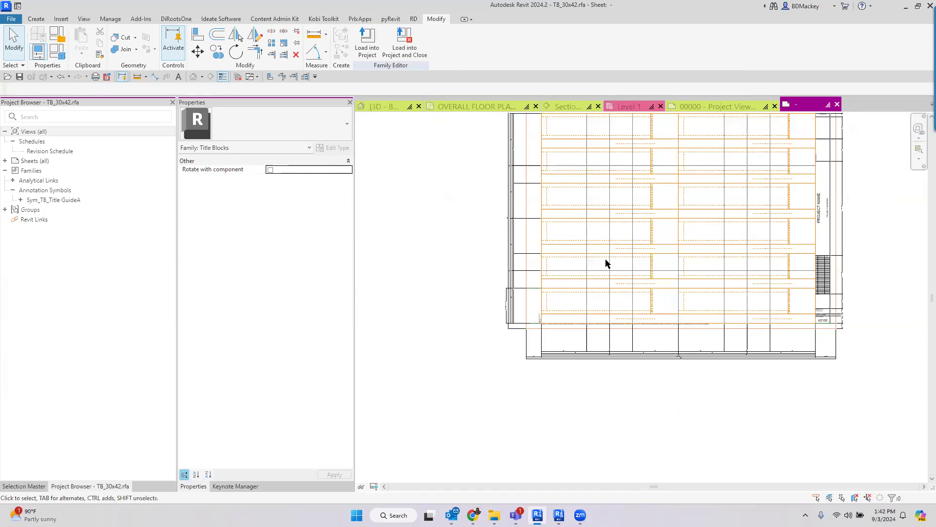
# Inspect a border line and the guide array group, then close the family view.
pyautogui.click(524, 151)
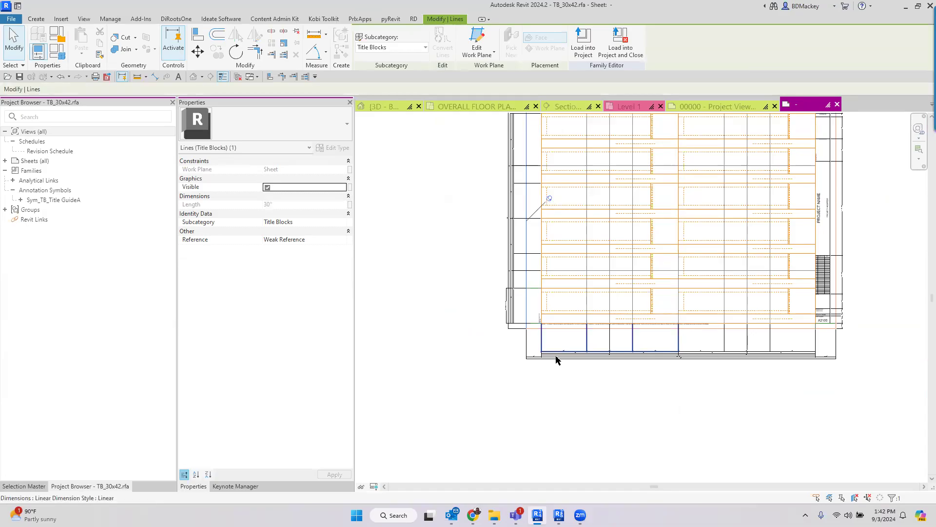
pyautogui.click(513, 376)
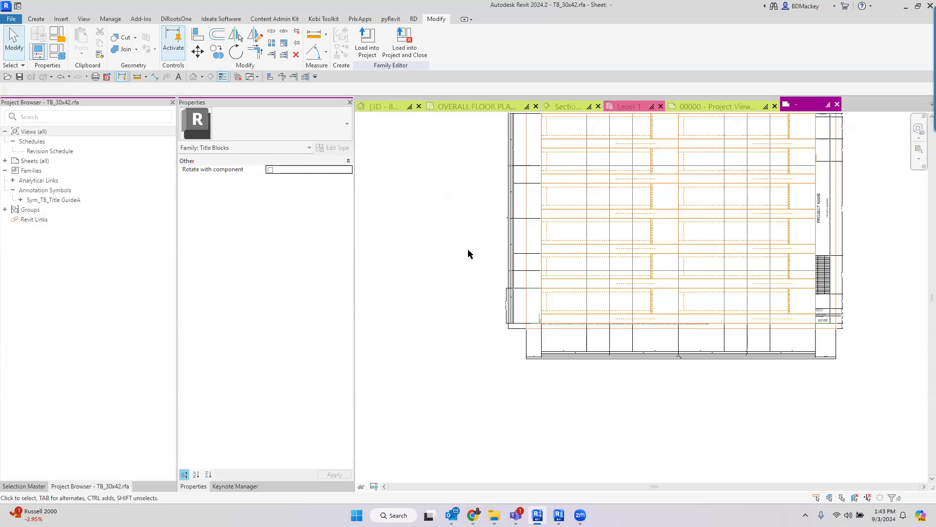
pyautogui.moveTo(458, 207); pyautogui.dragTo(440, 296, button='middle')
pyautogui.scroll(5, 539, 317)
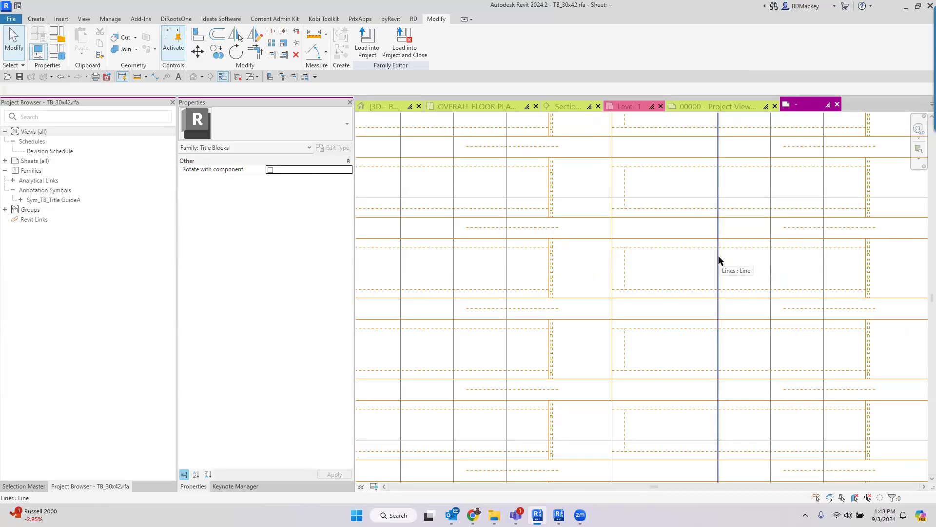
pyautogui.scroll(-3, 718, 260)
pyautogui.click(721, 260)
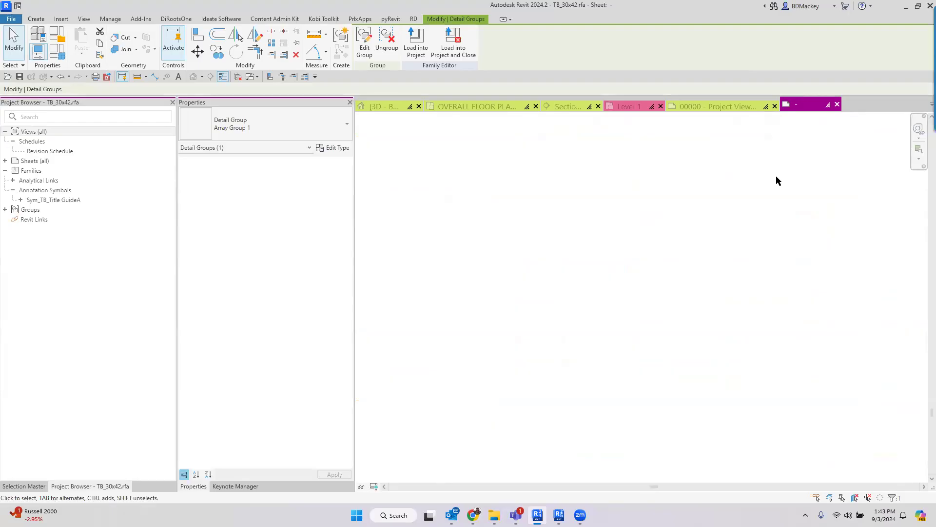
pyautogui.scroll(-3, 732, 263)
pyautogui.press('Escape')
pyautogui.click(837, 105)
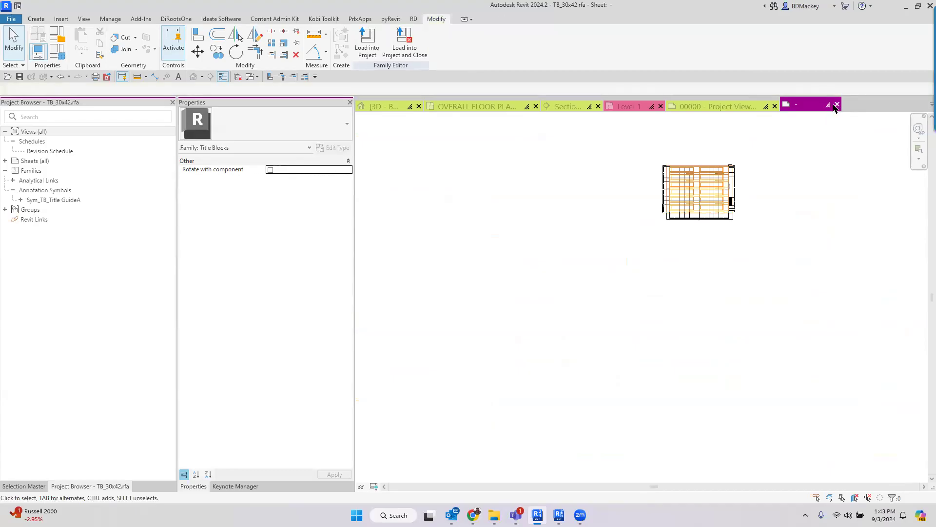
# Discard the title block changes and show Recent Files on the Revit Home page.
pyautogui.click(488, 257)
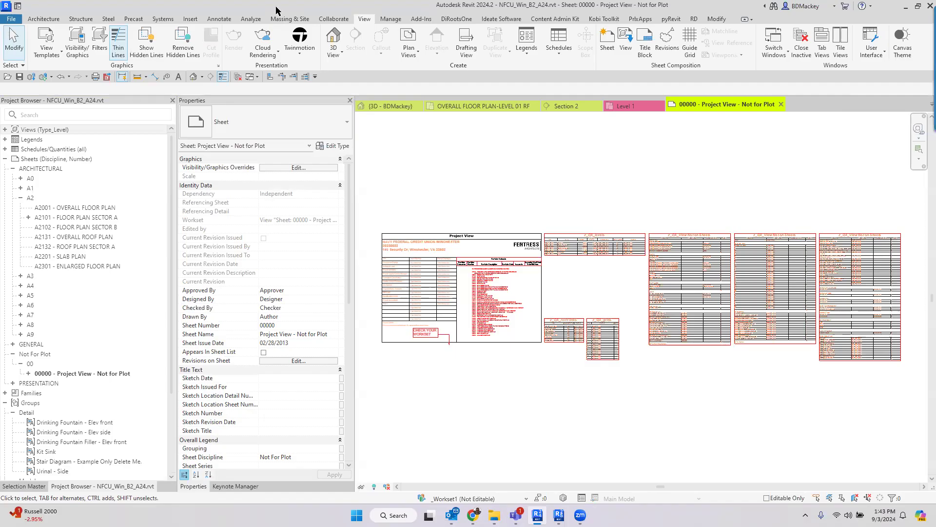
pyautogui.click(11, 19)
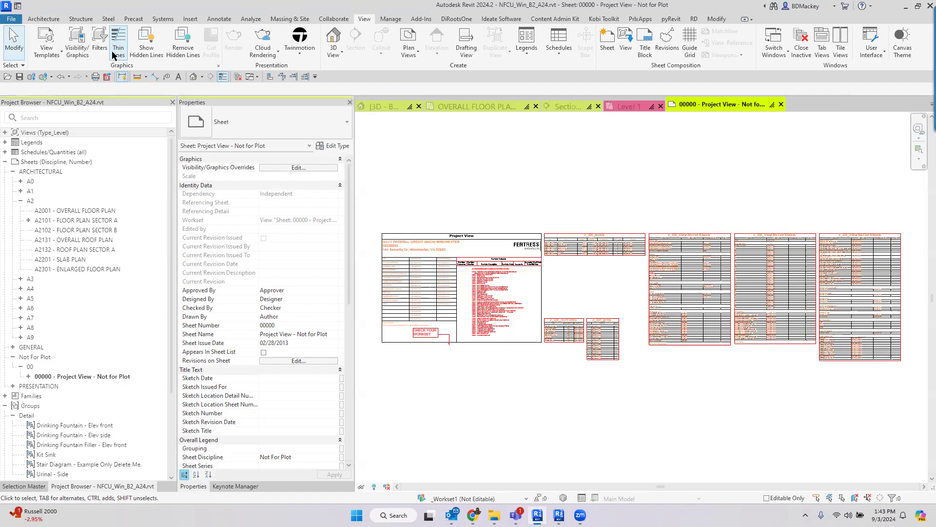
pyautogui.click(17, 6)
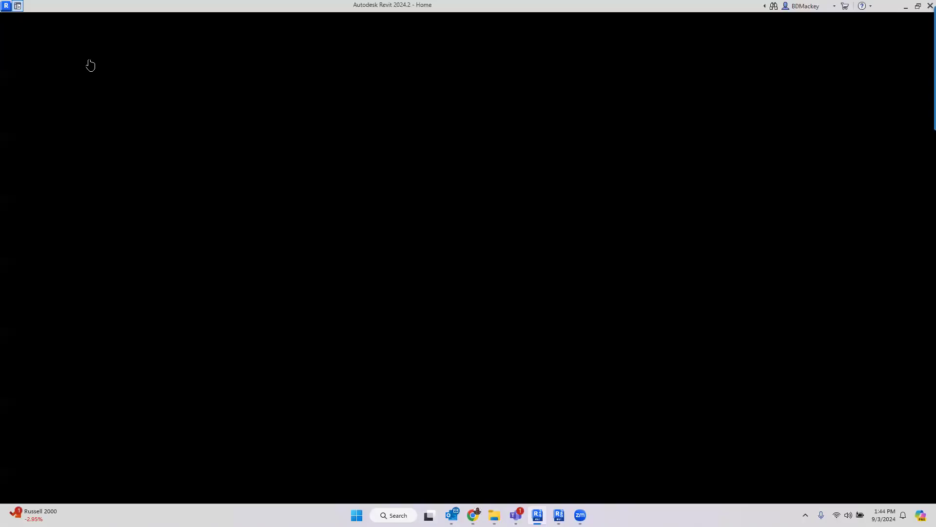
pyautogui.click(65, 258)
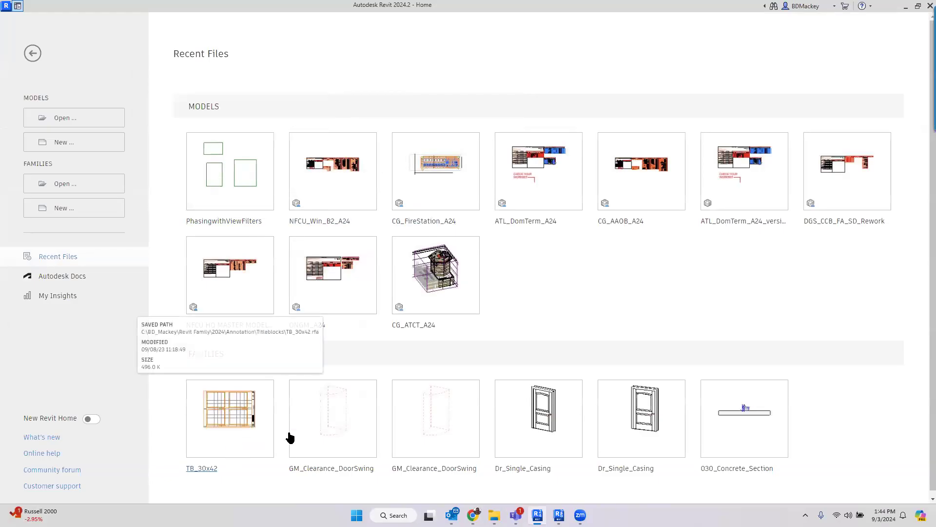
pyautogui.hotkey('ctrl', 'd')
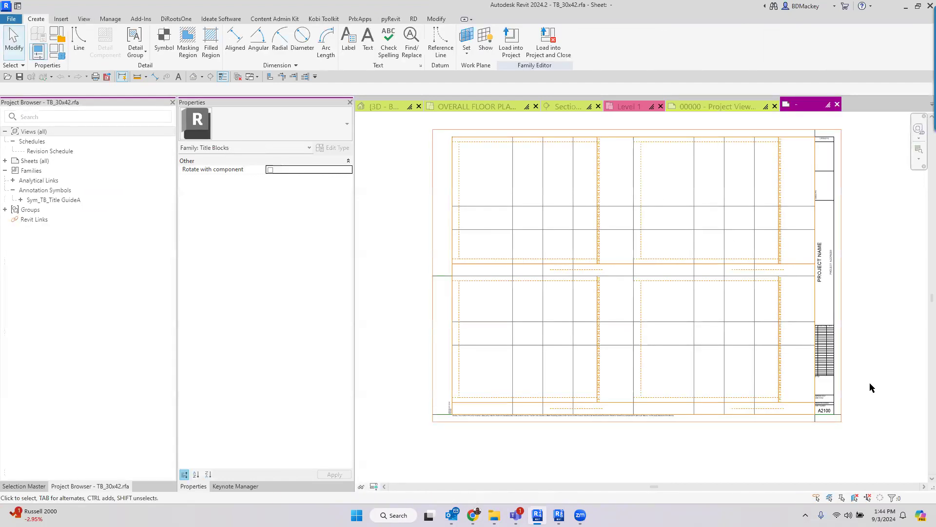
# Review annotation category visibility in Visibility/Graphics (VG) and accept it.
pyautogui.press('v')
pyautogui.press('g')
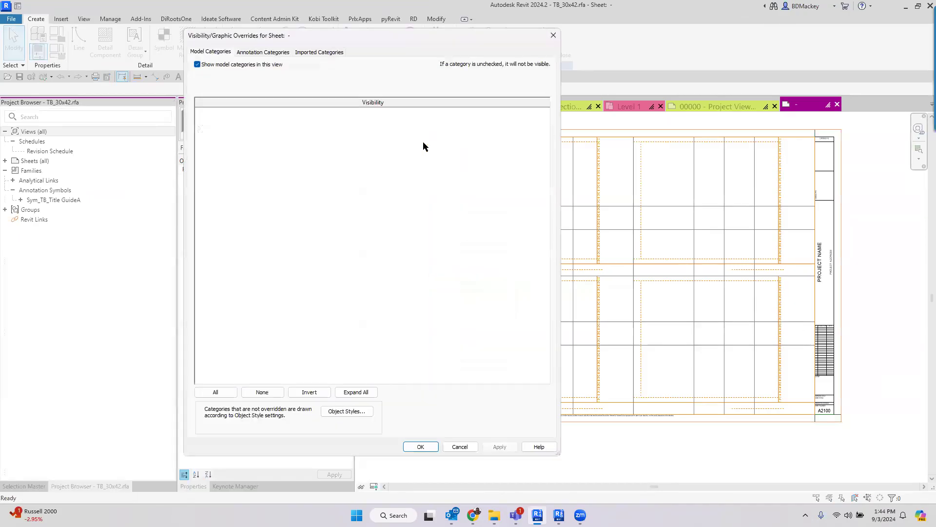
pyautogui.click(259, 52)
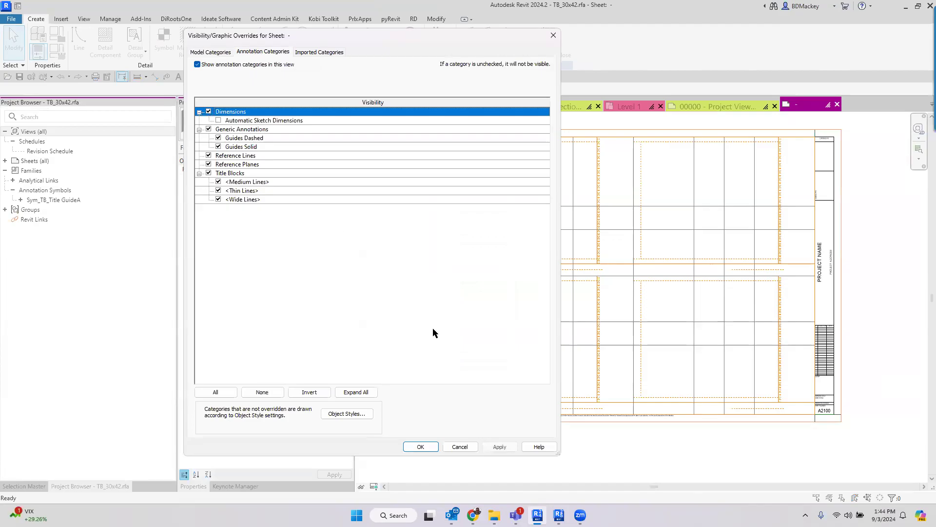
pyautogui.click(420, 446)
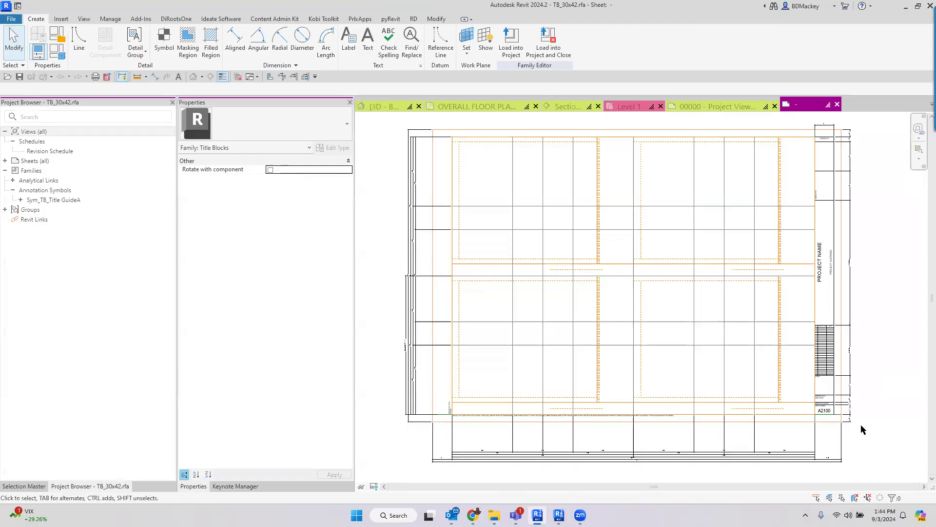
# Zoom in and delete the divider line above DRAWING TITLE.
pyautogui.scroll(3, 861, 380)
pyautogui.scroll(4, 859, 376)
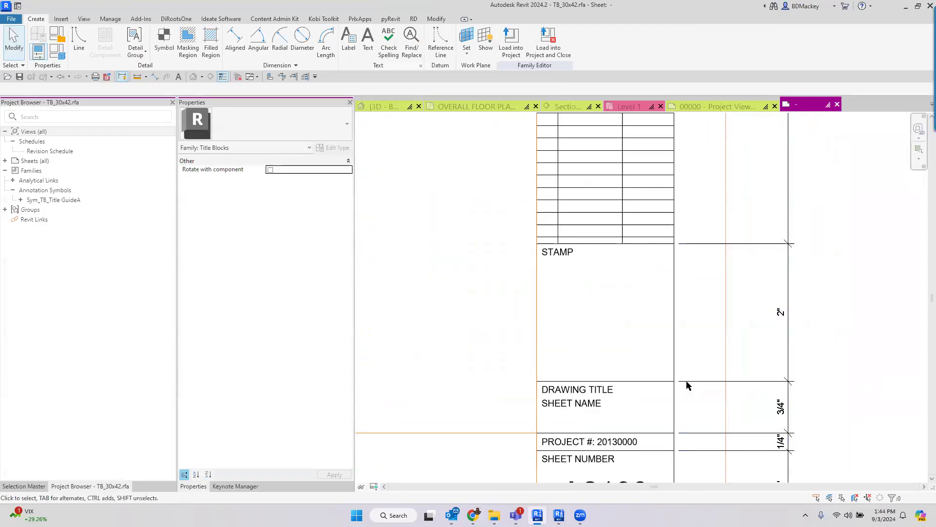
pyautogui.click(649, 381)
pyautogui.press('Delete')
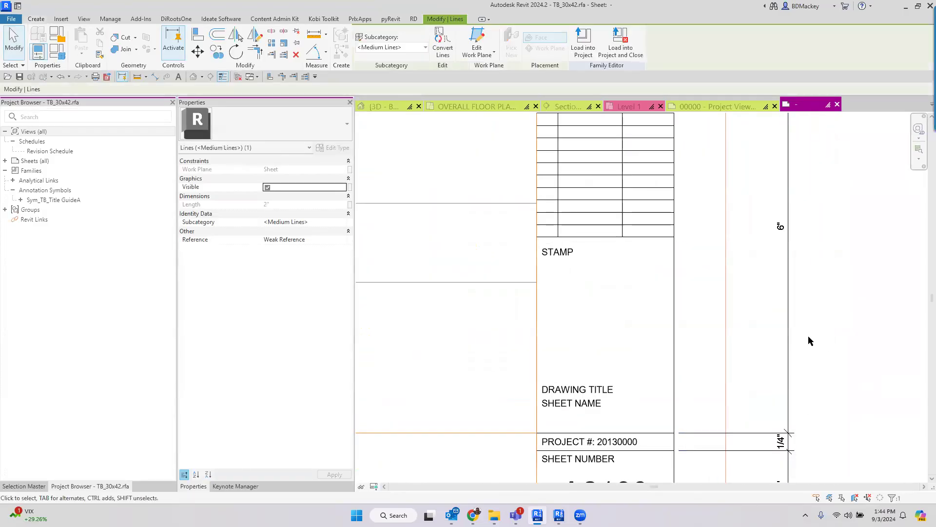
pyautogui.scroll(-3, 809, 335)
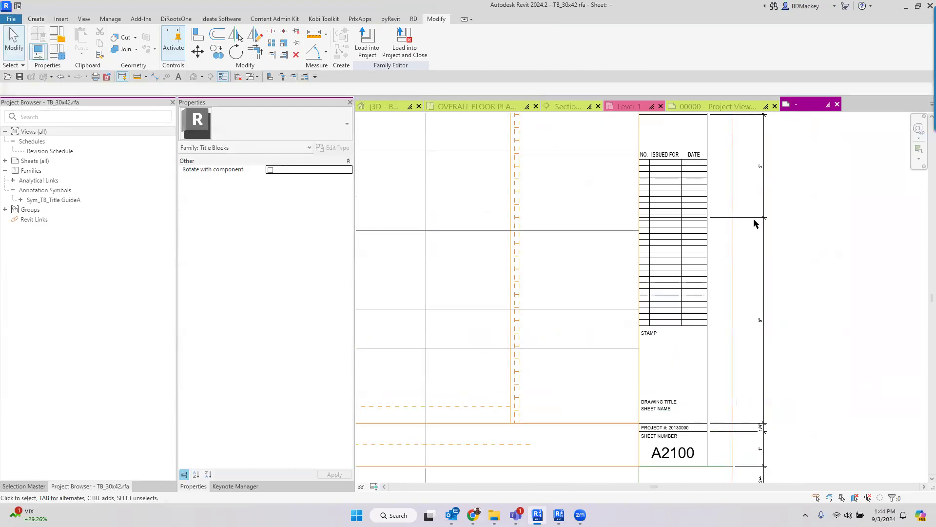
pyautogui.scroll(2, 776, 263)
pyautogui.scroll(-1, 779, 315)
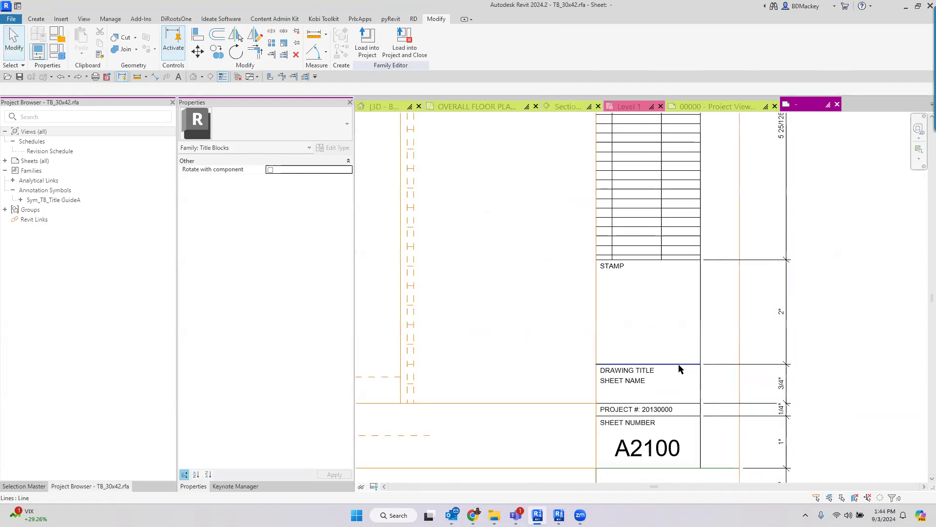
pyautogui.click(683, 365)
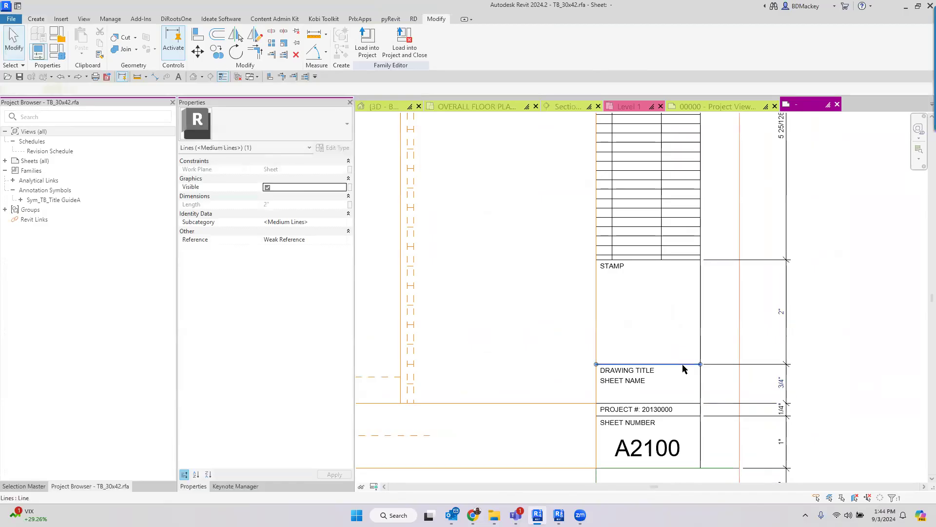
pyautogui.press('Escape')
# Delete the right-border dimension string and the remaining line above DRAWING TITLE.
pyautogui.scroll(-1, 733, 194)
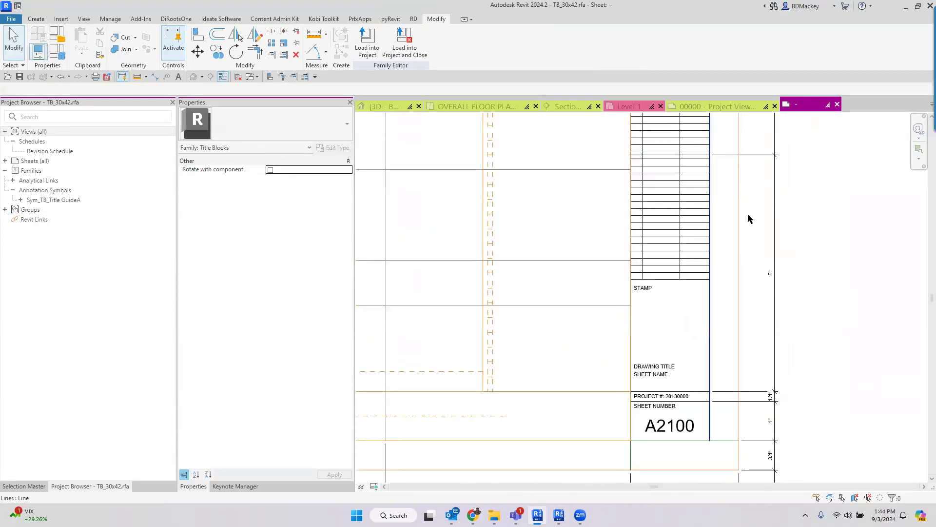
pyautogui.scroll(1, 835, 300)
pyautogui.click(786, 306)
pyautogui.press('Delete')
pyautogui.click(684, 364)
pyautogui.press('Delete')
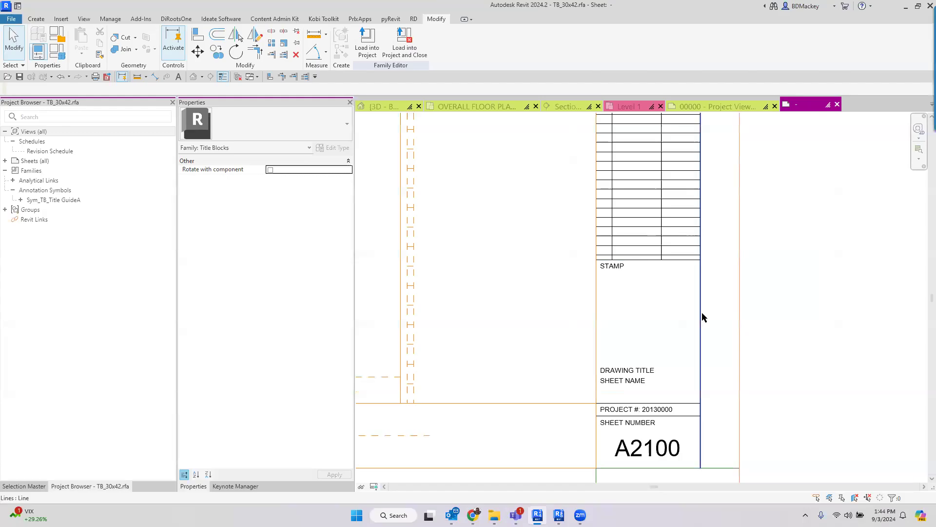
# Re-centre the title block, check a dimension along its edge, and pan to PROJECT NAME.
pyautogui.scroll(-2, 702, 312)
pyautogui.scroll(-2, 784, 358)
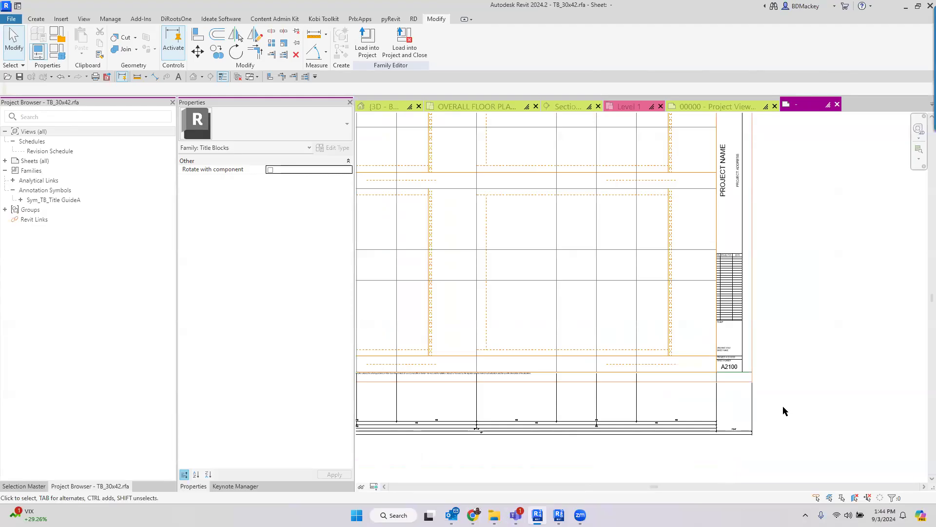
pyautogui.scroll(2, 743, 306)
pyautogui.scroll(-2, 822, 343)
pyautogui.moveTo(822, 344); pyautogui.dragTo(740, 463, button='middle')
pyautogui.scroll(2, 676, 267)
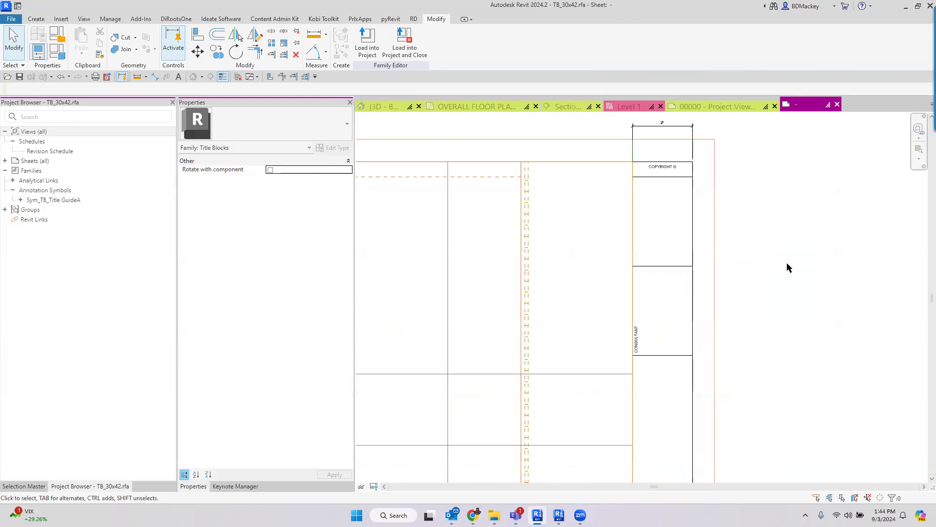
pyautogui.scroll(2, 782, 265)
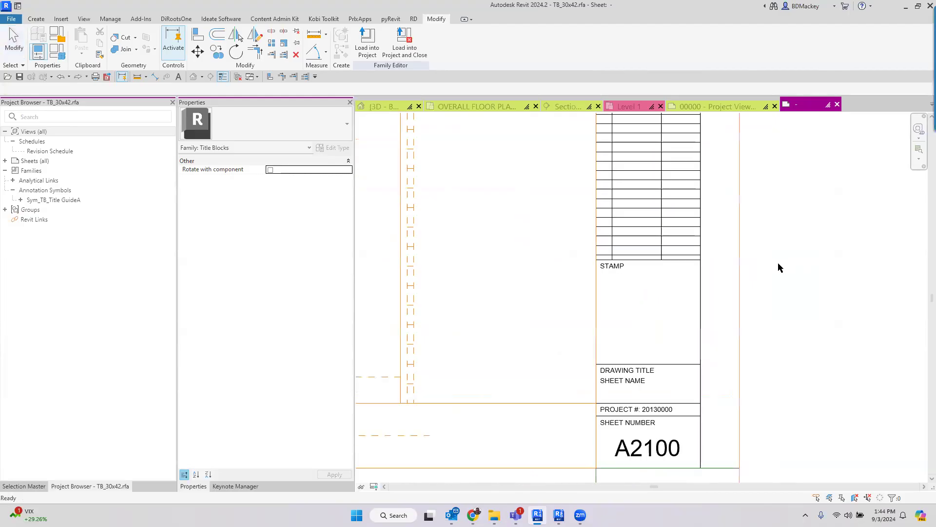
pyautogui.scroll(-2, 781, 265)
pyautogui.scroll(-2, 748, 376)
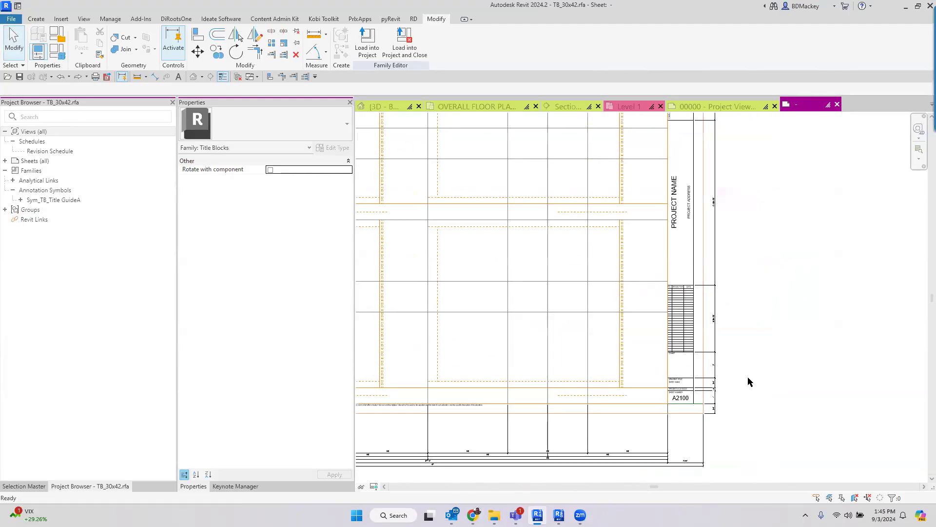
pyautogui.click(713, 353)
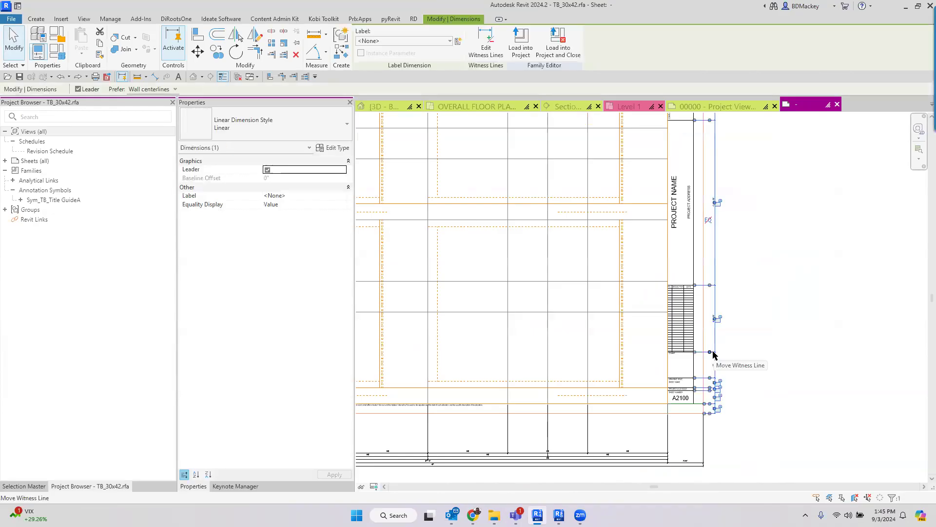
pyautogui.scroll(5, 739, 209)
pyautogui.scroll(-2, 718, 287)
pyautogui.moveTo(754, 393); pyautogui.dragTo(747, 269, button='middle')
pyautogui.press('Escape')
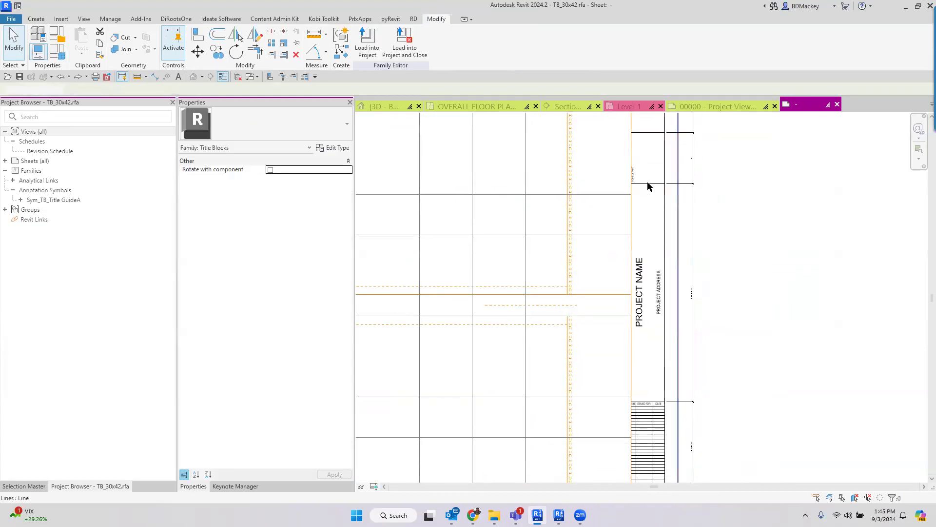
# Trial-delete the short line above PROJECT NAME twice, undoing each deletion.
pyautogui.click(651, 184)
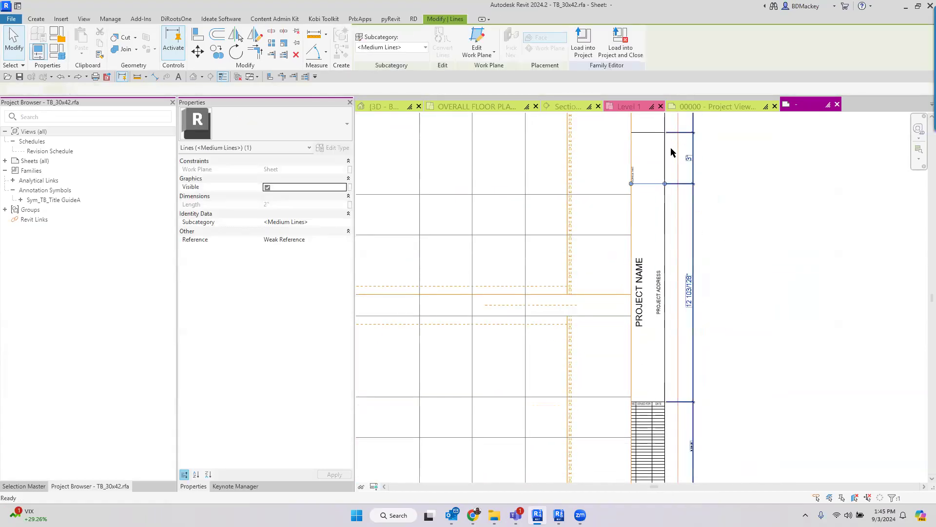
pyautogui.press('Delete')
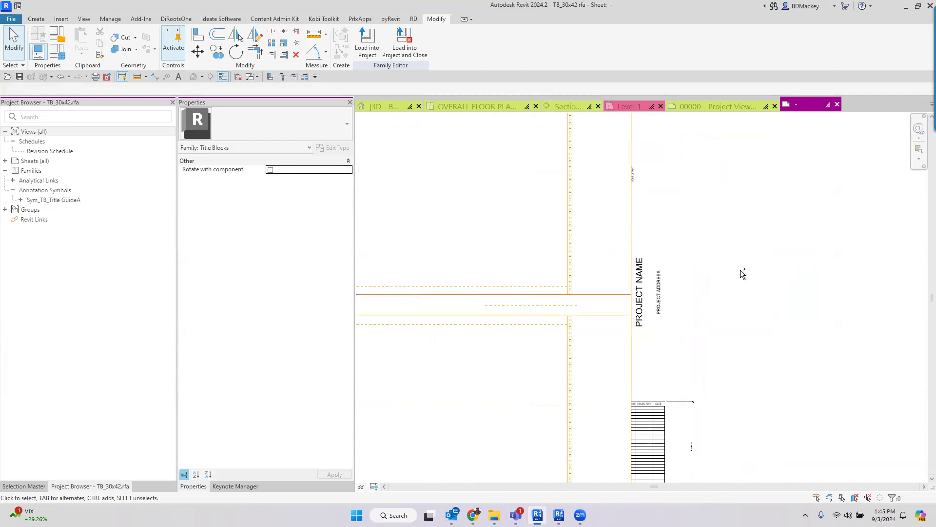
pyautogui.hotkey('ctrl', 'z')
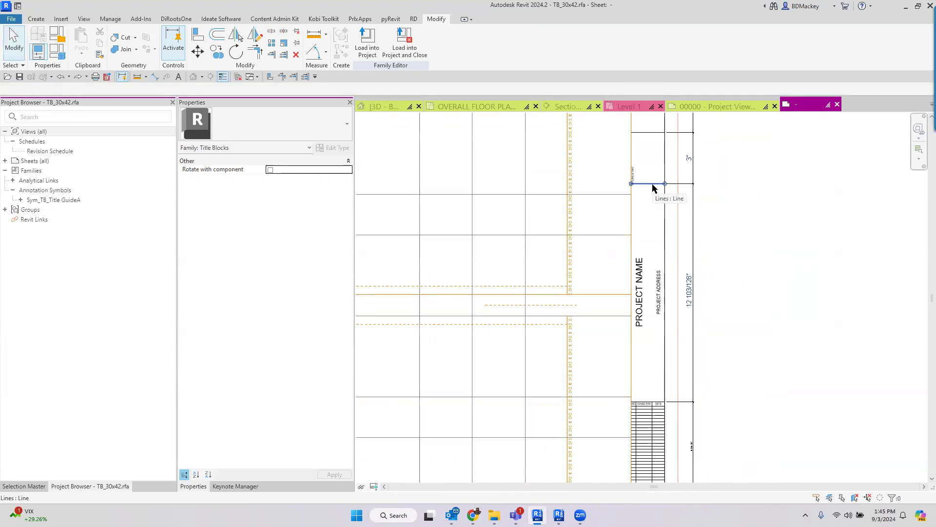
pyautogui.click(653, 184)
pyautogui.press('Delete')
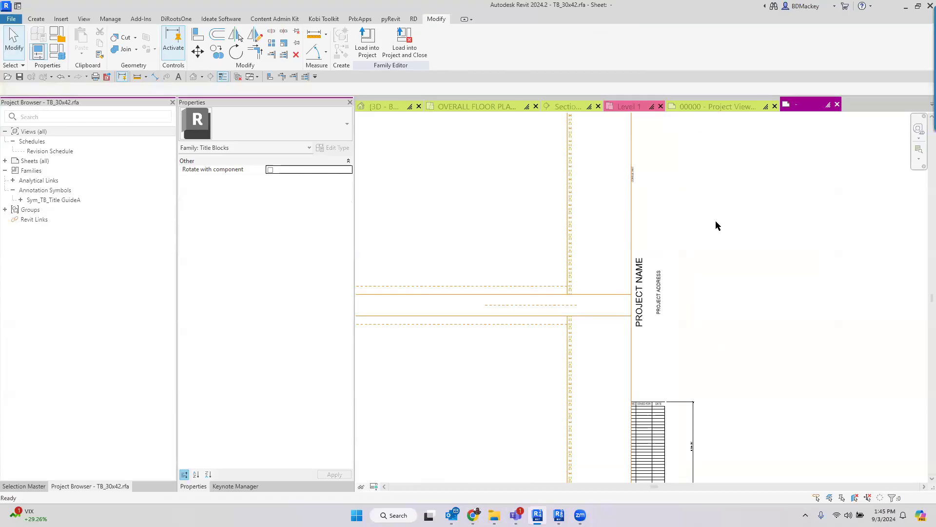
pyautogui.hotkey('ctrl', 'z')
pyautogui.click(656, 191)
pyautogui.click(663, 195)
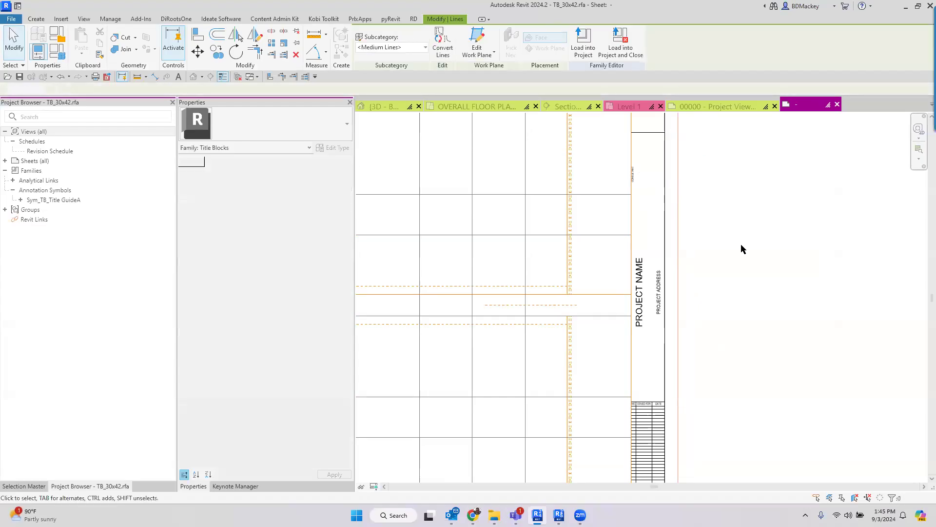
pyautogui.click(742, 249)
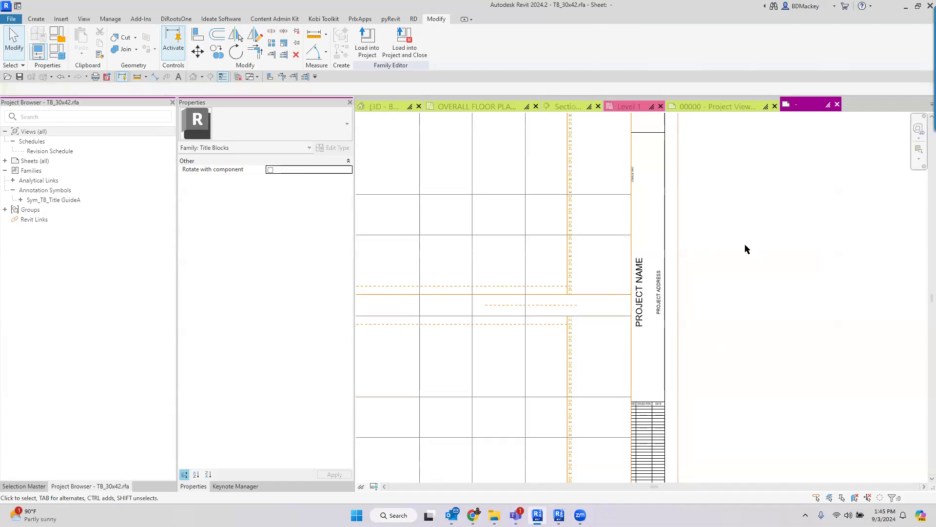
pyautogui.scroll(-1, 745, 258)
pyautogui.scroll(-3, 736, 312)
pyautogui.scroll(5, 727, 320)
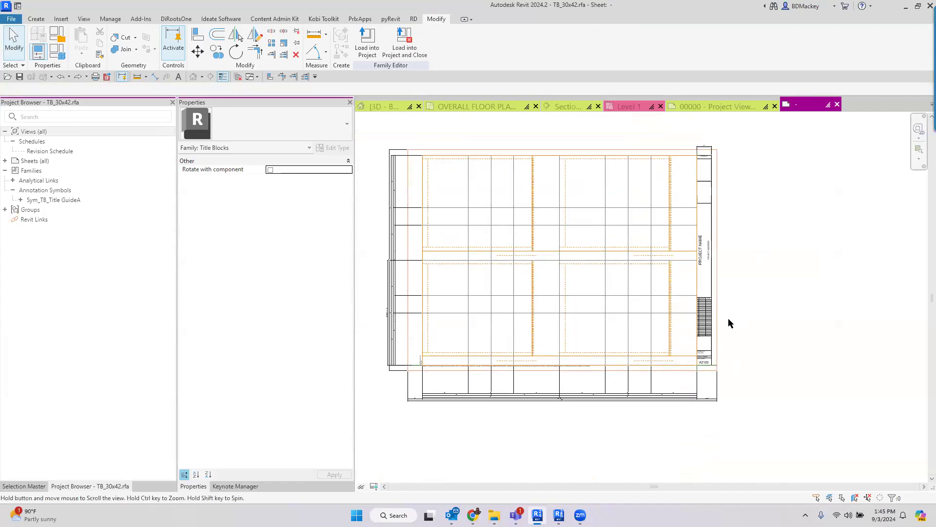
pyautogui.scroll(2, 664, 339)
pyautogui.scroll(-7, 692, 334)
pyautogui.scroll(8, 417, 258)
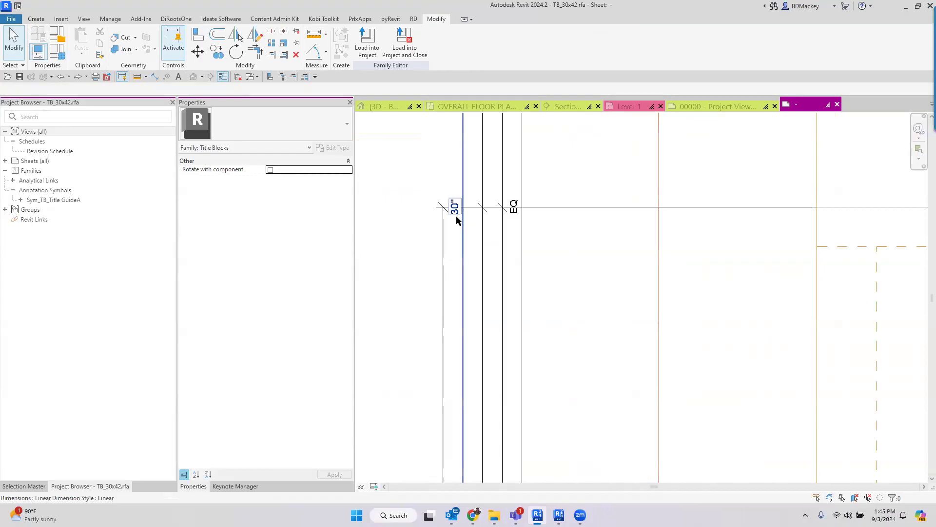
pyautogui.scroll(-5, 457, 220)
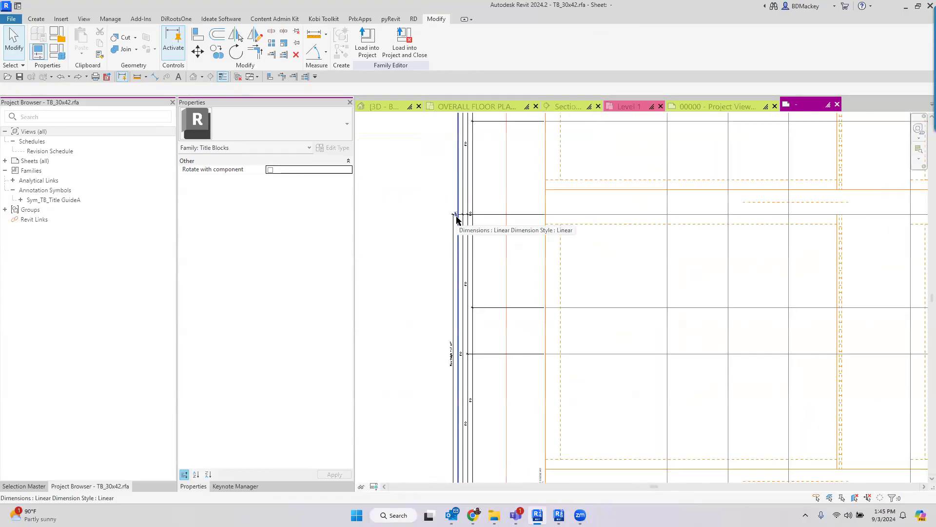
pyautogui.scroll(-3, 457, 217)
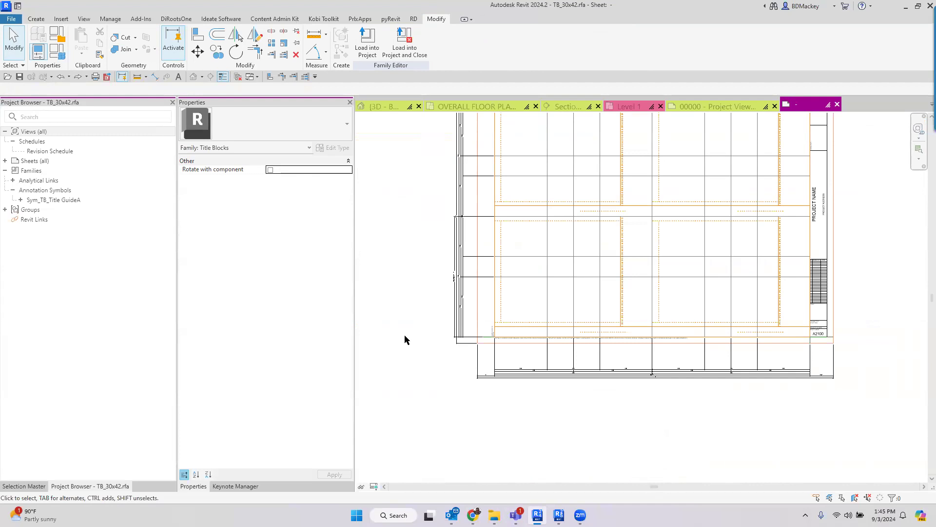
pyautogui.scroll(-3, 791, 372)
pyautogui.moveTo(846, 278); pyautogui.dragTo(775, 329, button='middle')
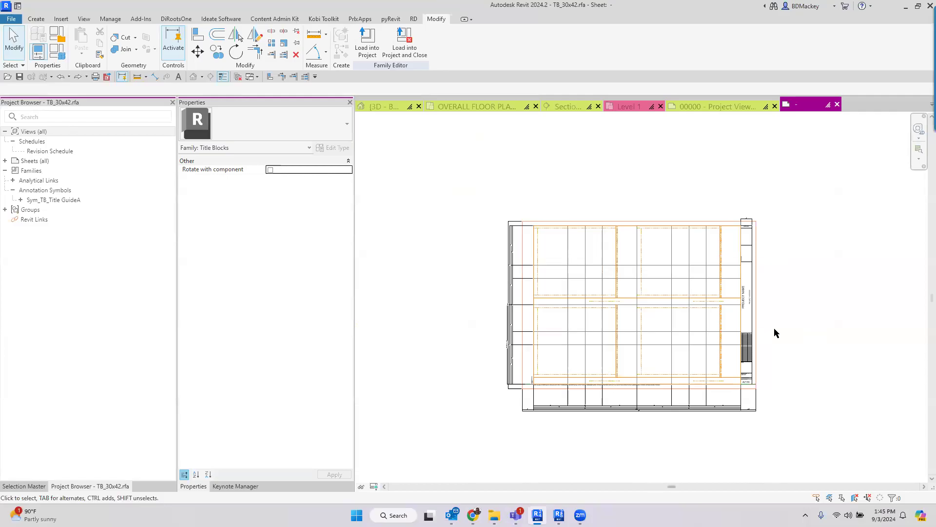
pyautogui.scroll(5, 760, 225)
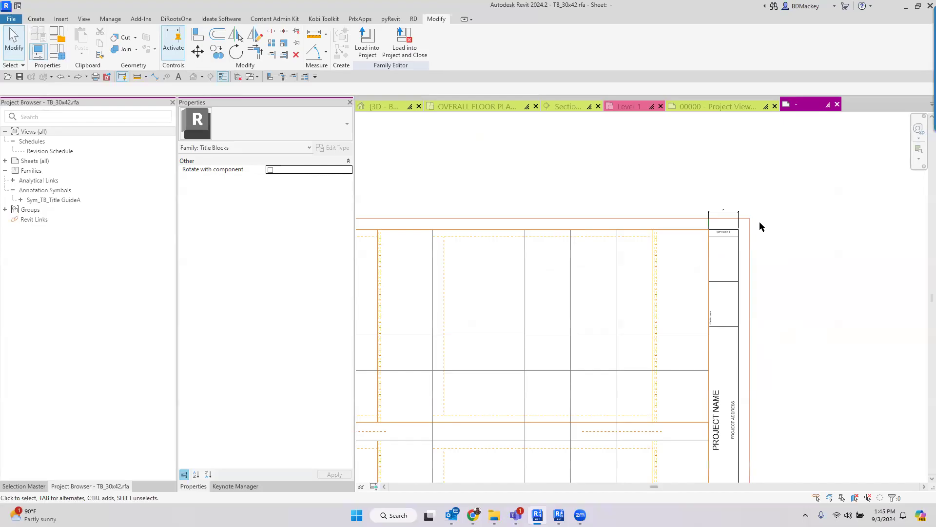
pyautogui.scroll(3, 762, 222)
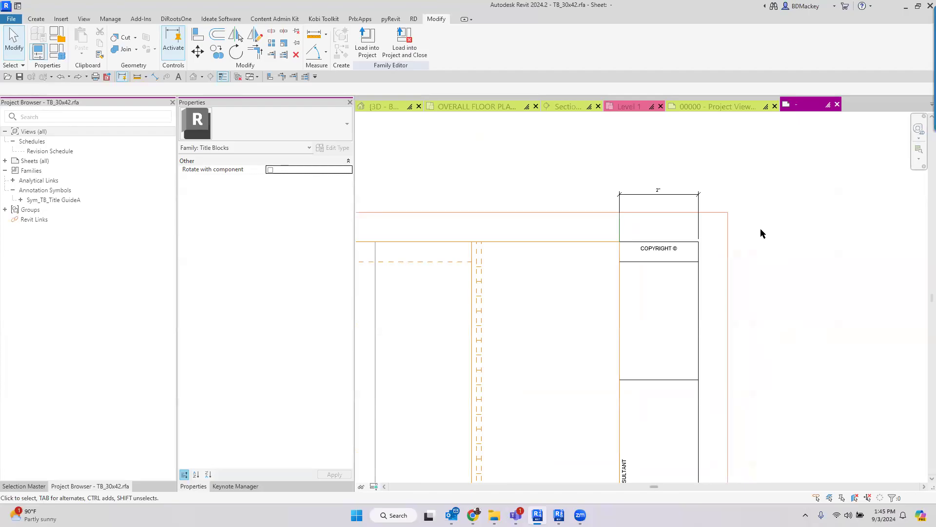
pyautogui.press('ctrl')
pyautogui.press('ctrl')
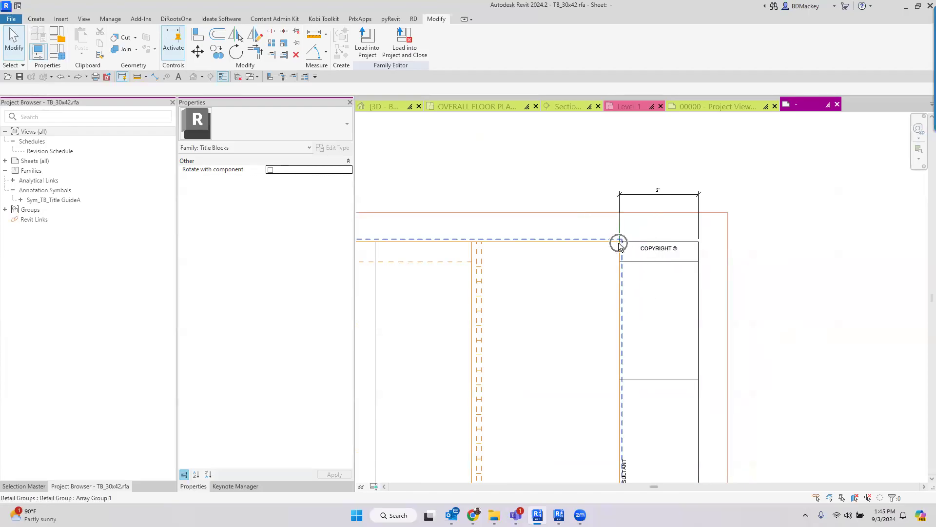
pyautogui.press('ctrl')
pyautogui.press('ctrl')
pyautogui.scroll(-5, 620, 246)
pyautogui.moveTo(648, 247); pyautogui.dragTo(695, 231, button='middle')
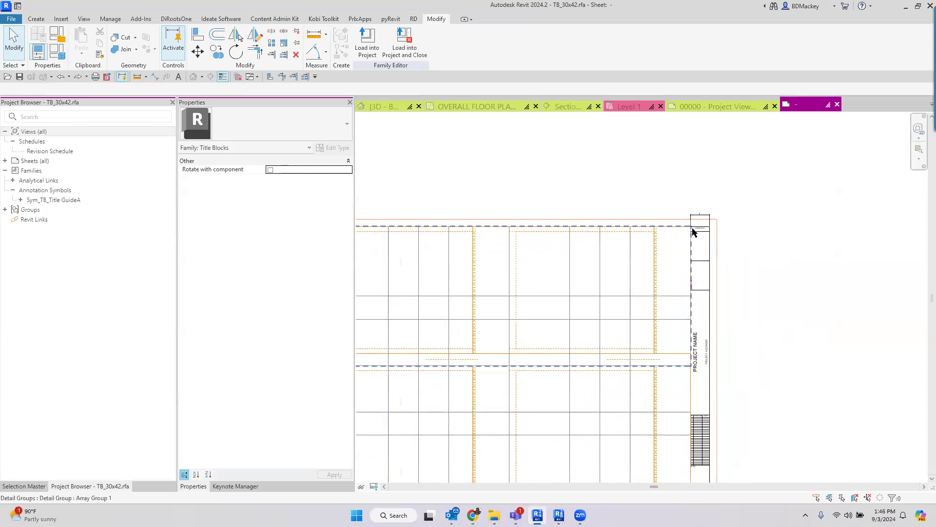
pyautogui.scroll(-2, 694, 232)
pyautogui.scroll(4, 694, 230)
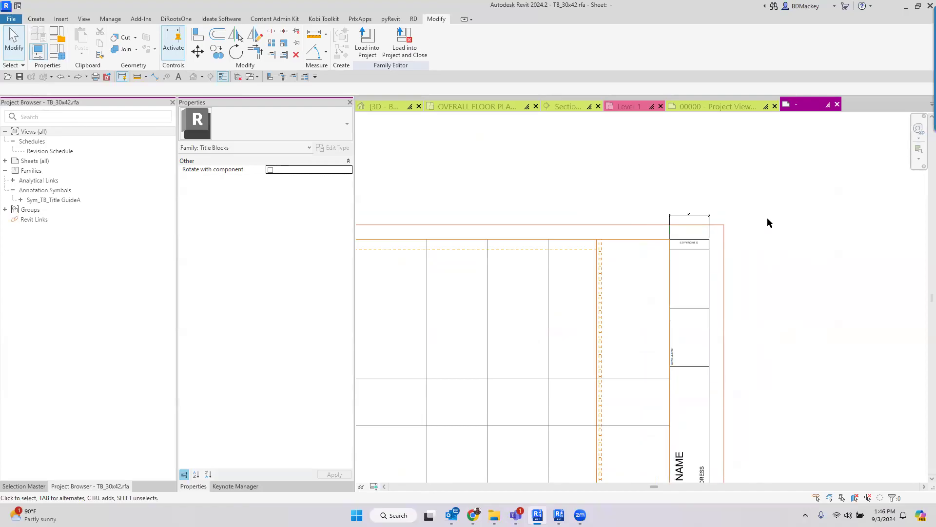
pyautogui.scroll(-2, 767, 223)
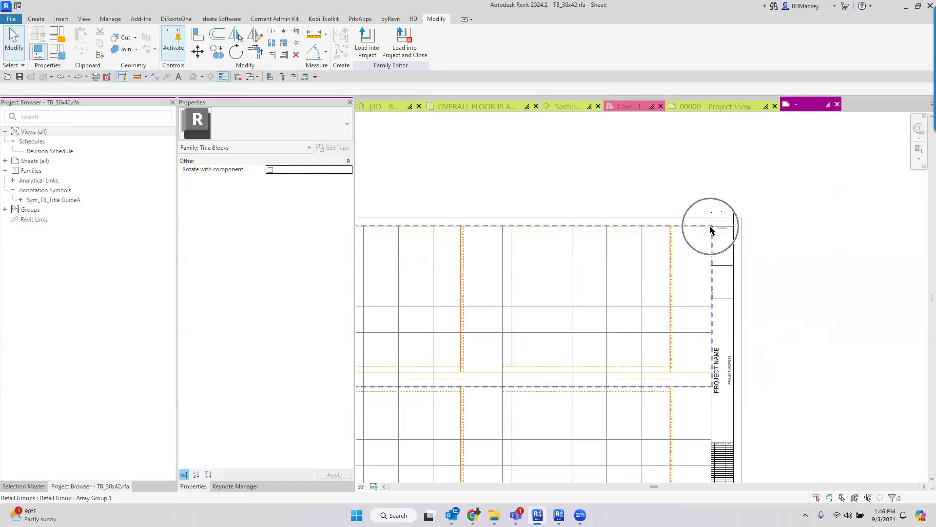
pyautogui.scroll(2, 711, 229)
pyautogui.scroll(-2, 711, 230)
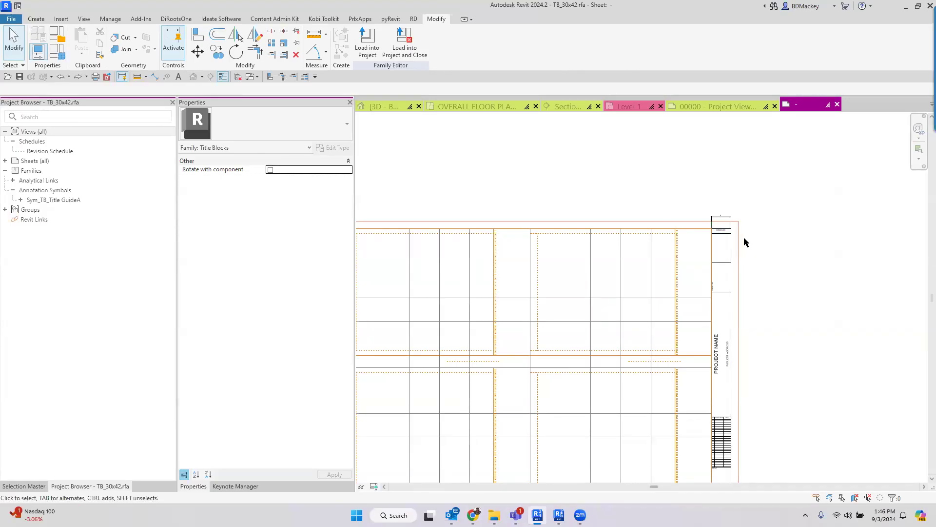
pyautogui.scroll(-2, 743, 240)
pyautogui.scroll(3, 458, 229)
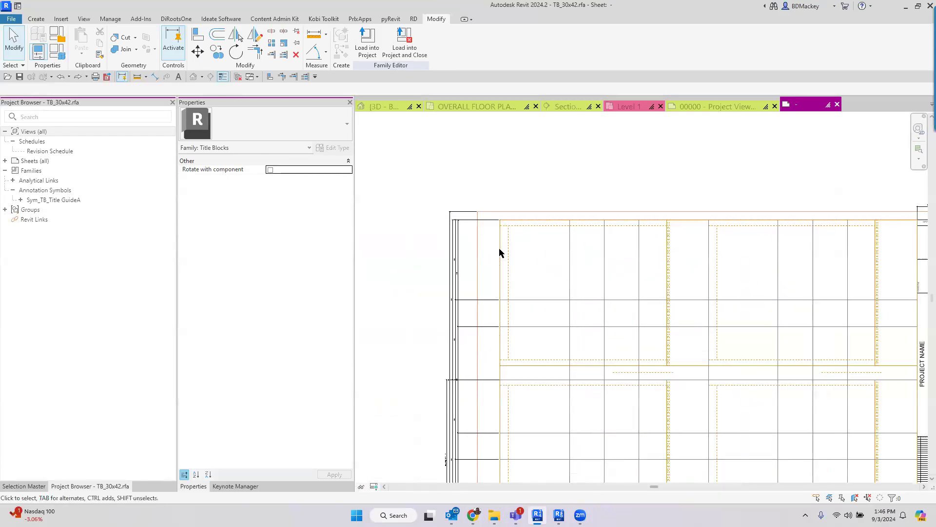
pyautogui.scroll(-4, 478, 247)
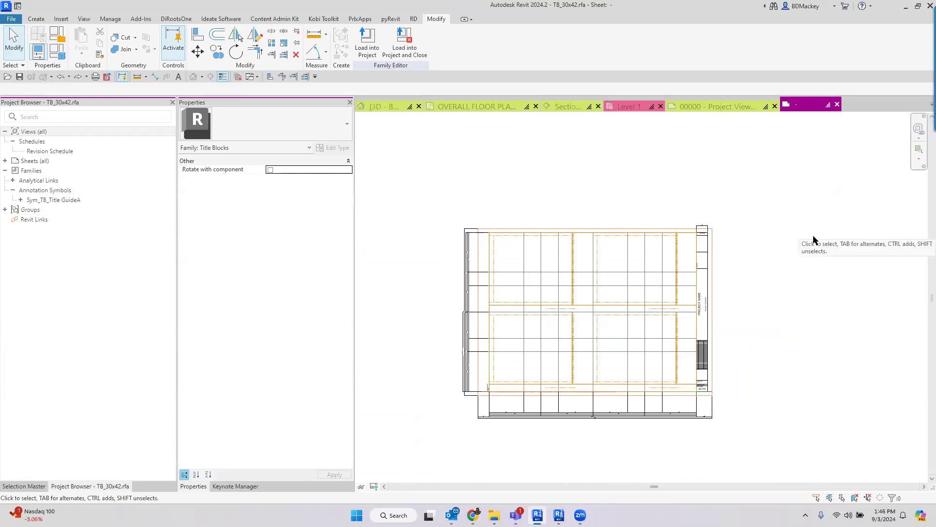
pyautogui.scroll(3, 711, 245)
pyautogui.scroll(3, 711, 245)
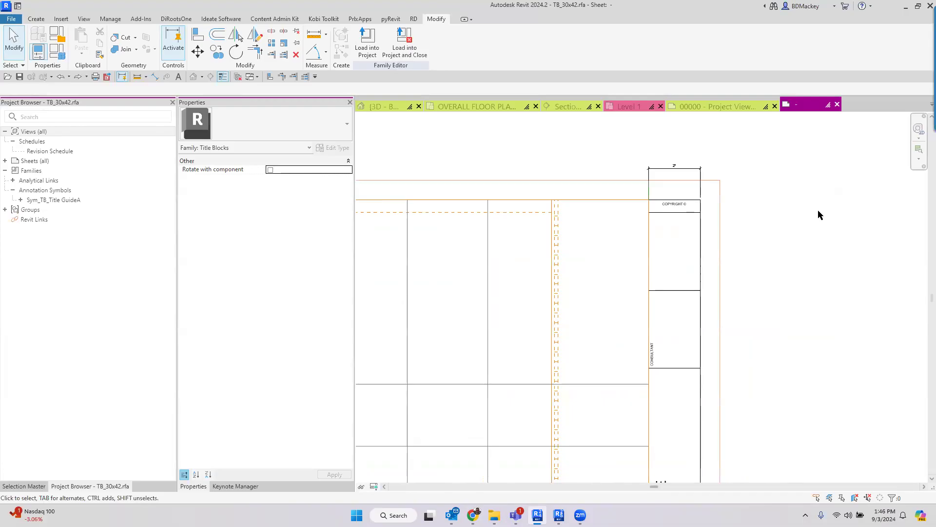
pyautogui.scroll(-2, 664, 217)
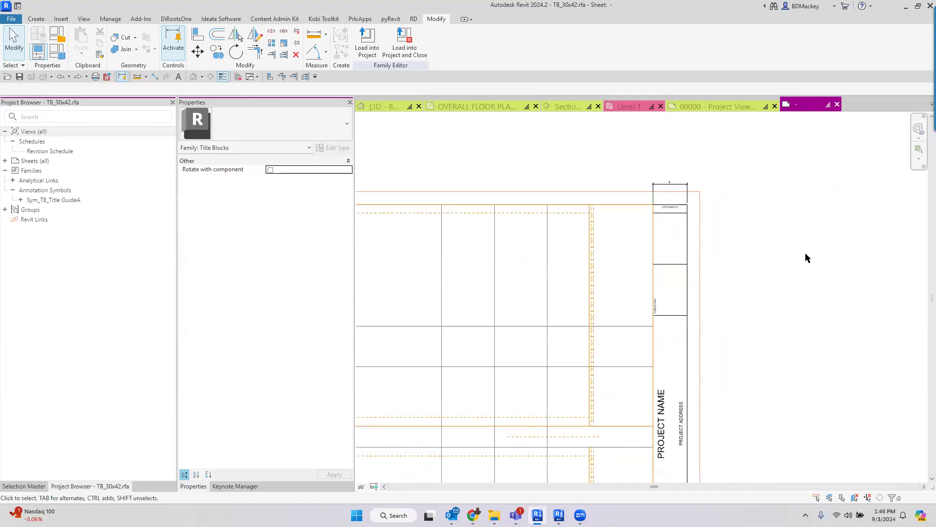
pyautogui.scroll(-2, 806, 254)
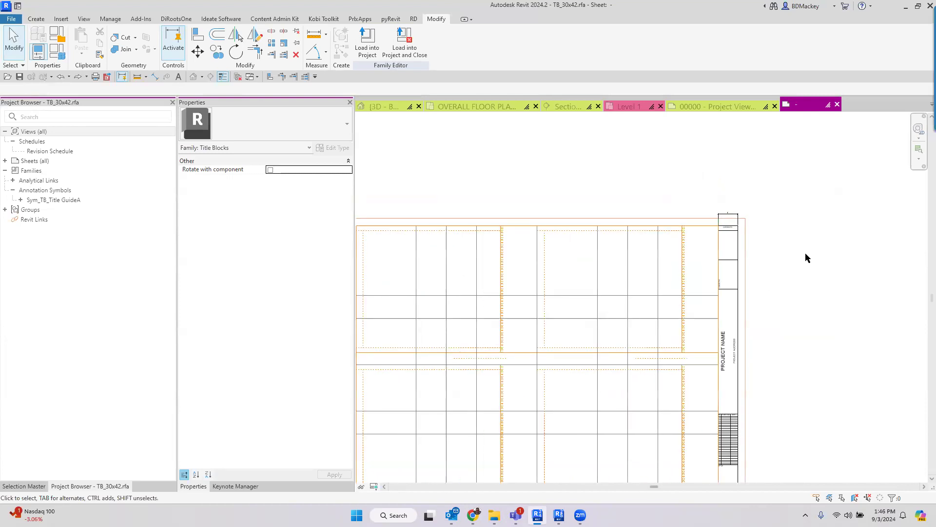
pyautogui.scroll(-3, 806, 254)
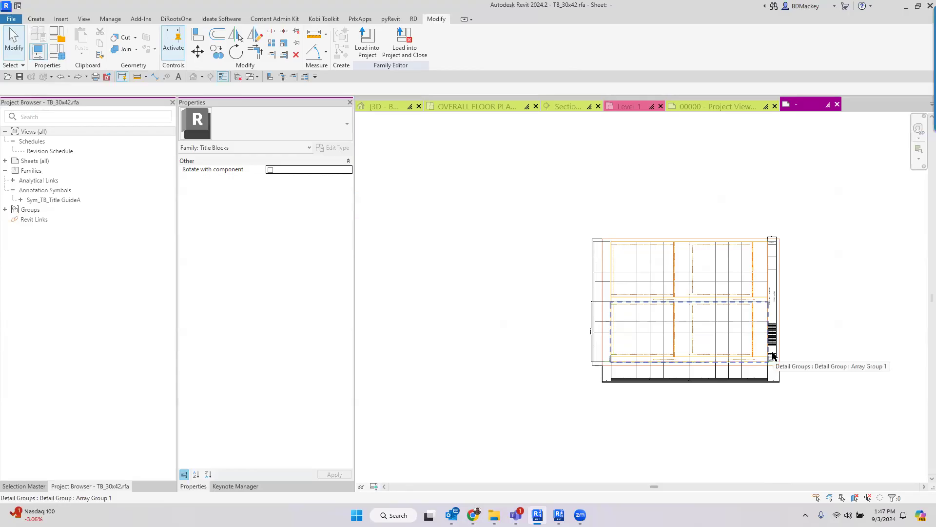
pyautogui.scroll(3, 766, 244)
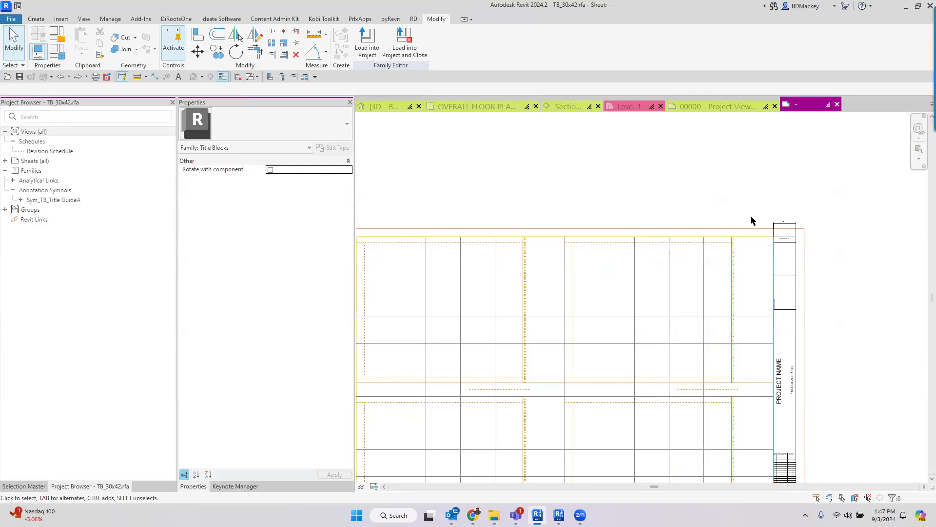
pyautogui.scroll(-2, 754, 266)
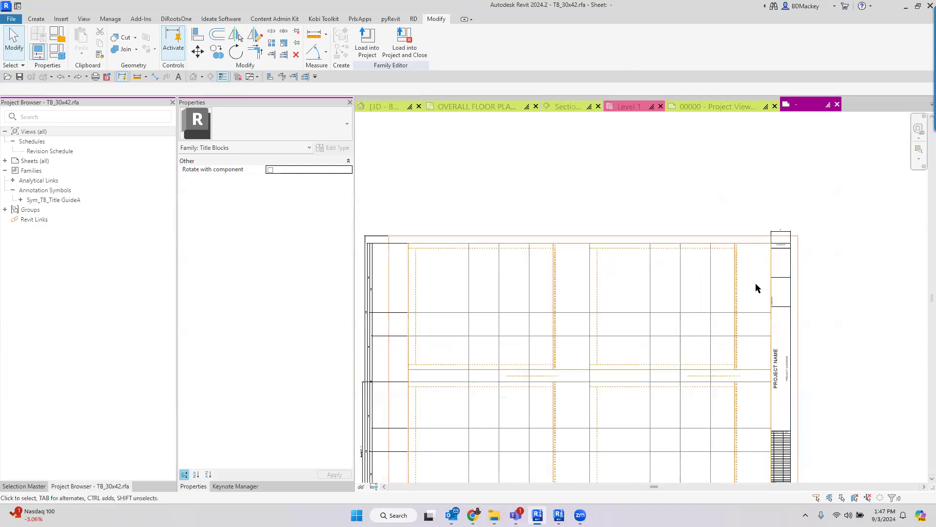
pyautogui.moveTo(755, 273); pyautogui.dragTo(733, 192, button='middle')
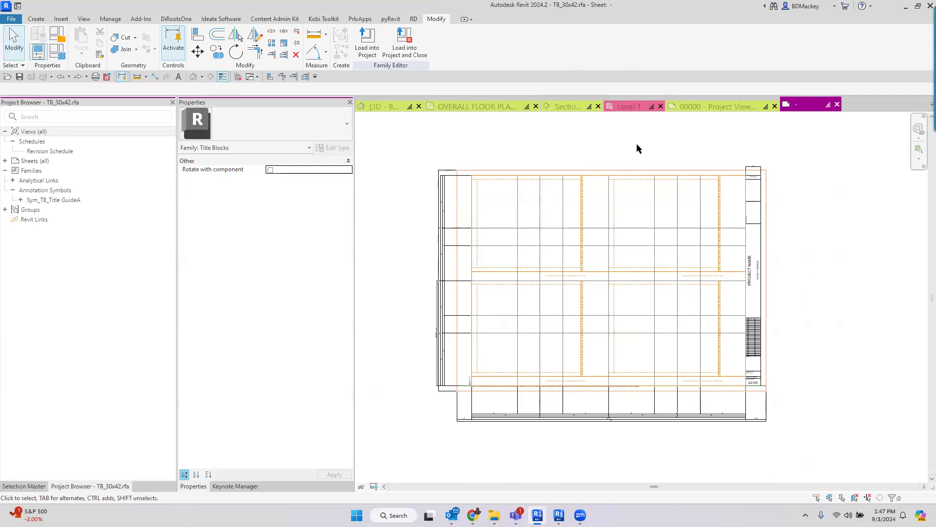
# Glance at the project's overall floor plan, then return to the title block sheet.
pyautogui.click(390, 20)
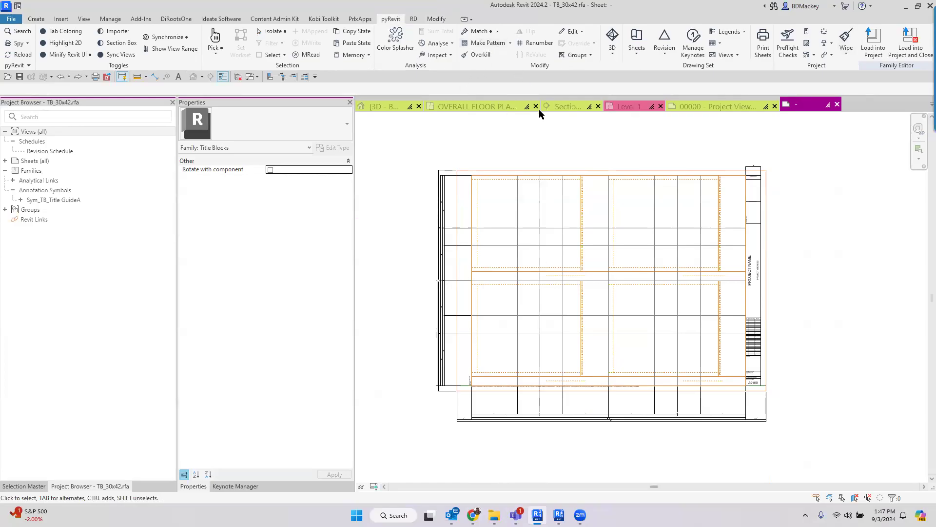
pyautogui.click(522, 108)
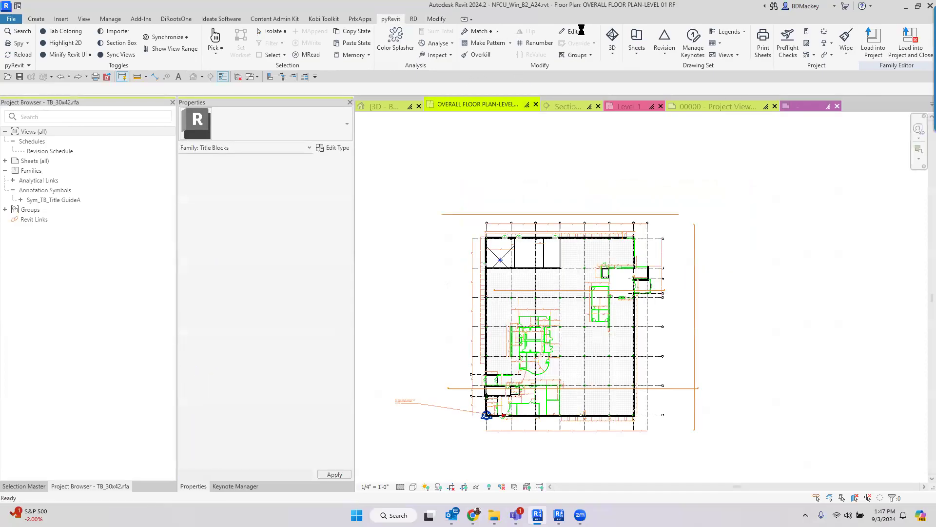
pyautogui.click(810, 107)
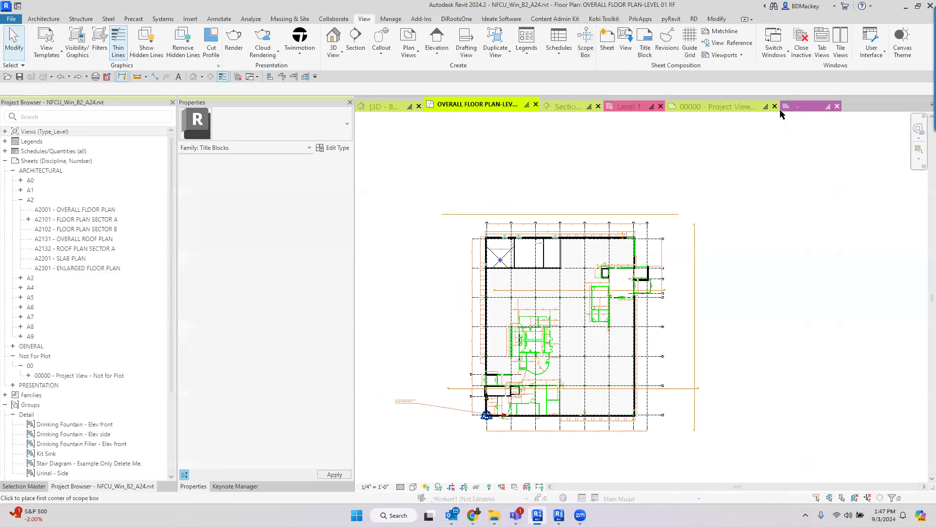
# Place an origin marker on the sheet from the pyRevit Edit menu.
pyautogui.click(669, 21)
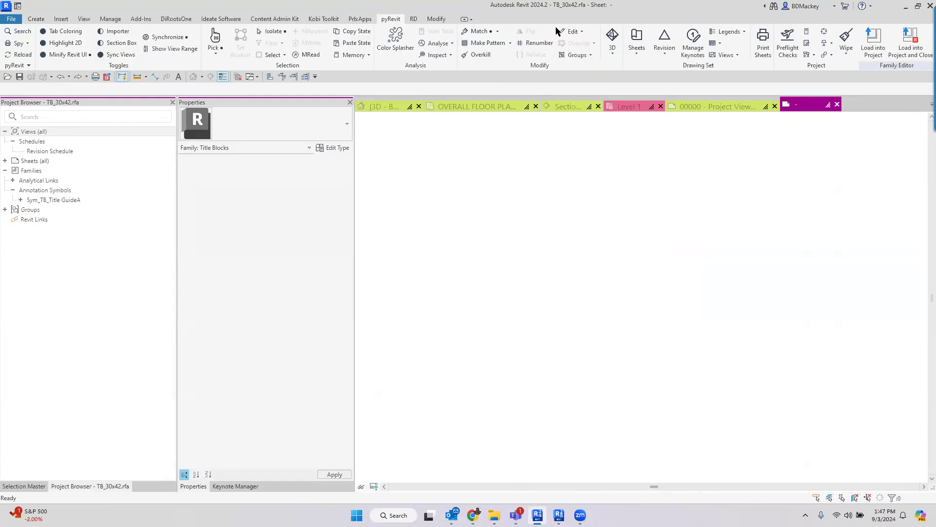
pyautogui.click(581, 32)
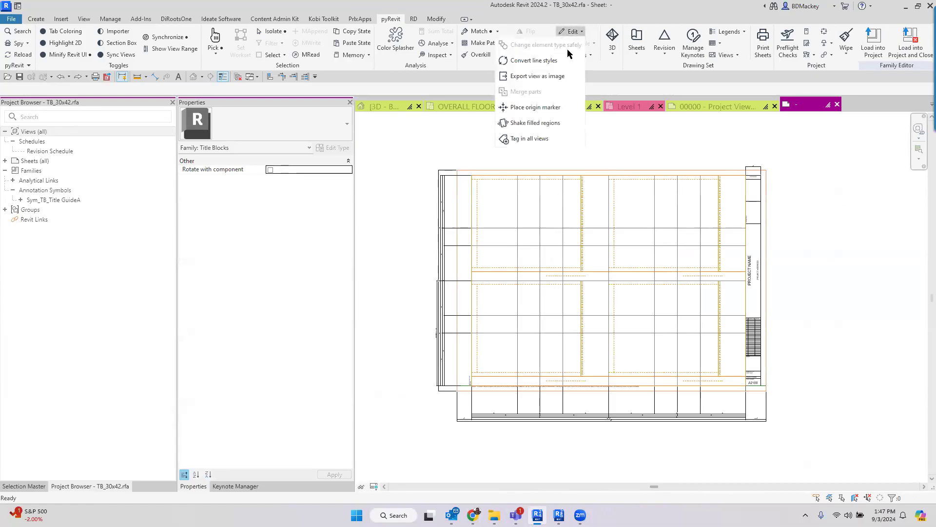
pyautogui.click(543, 112)
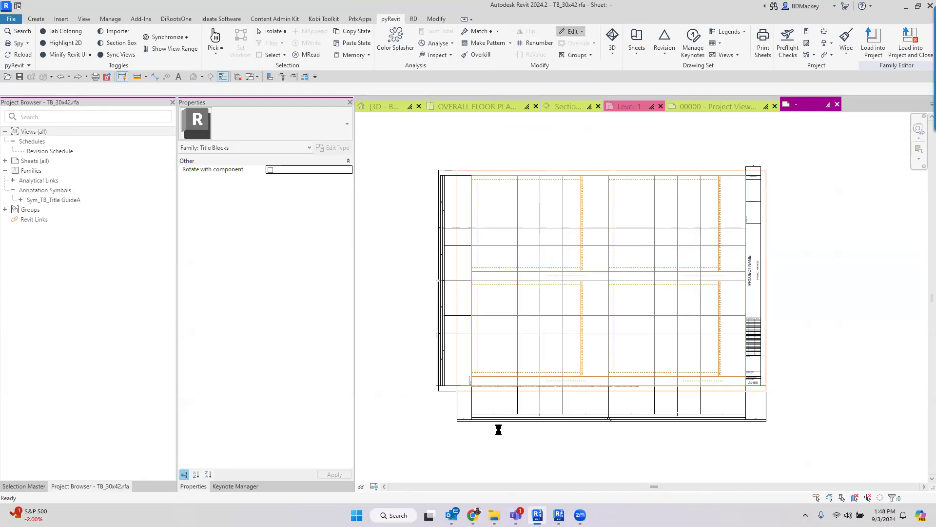
pyautogui.scroll(5, 487, 380)
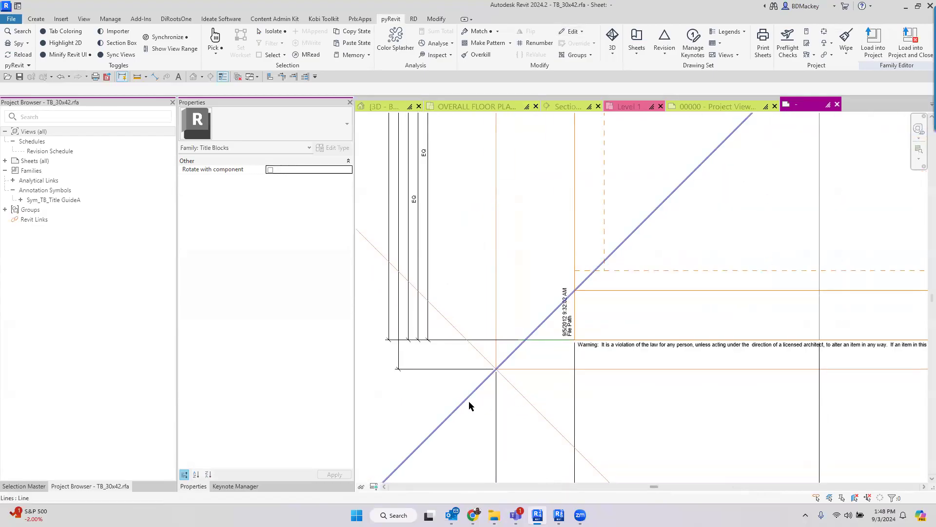
pyautogui.scroll(-4, 473, 405)
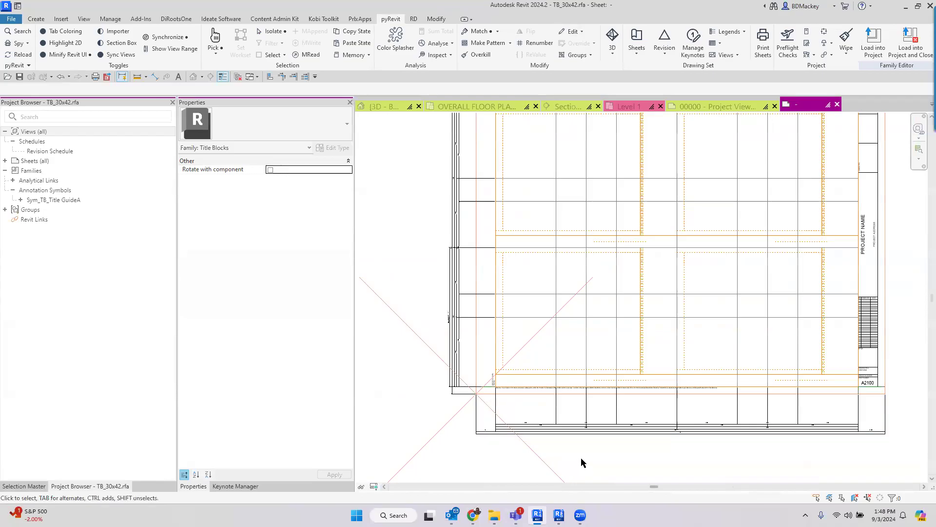
pyautogui.scroll(-2, 583, 464)
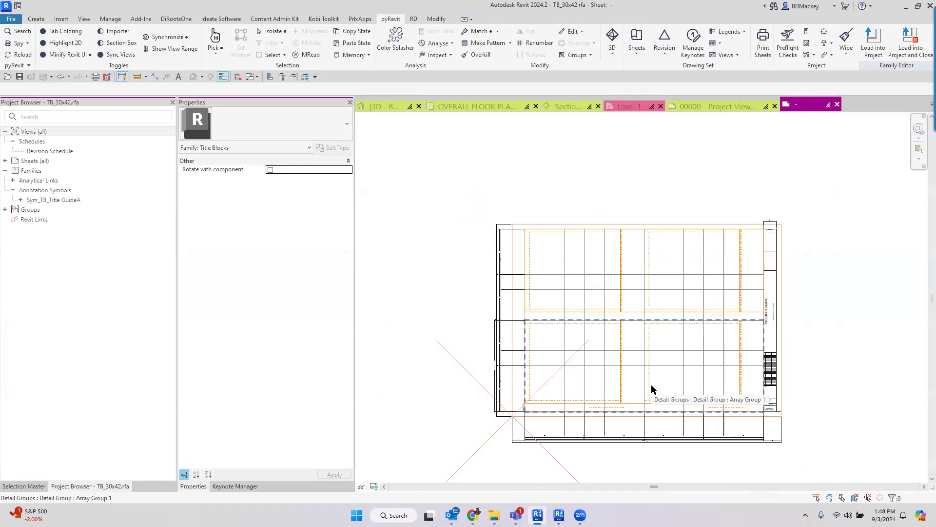
pyautogui.scroll(-3, 548, 331)
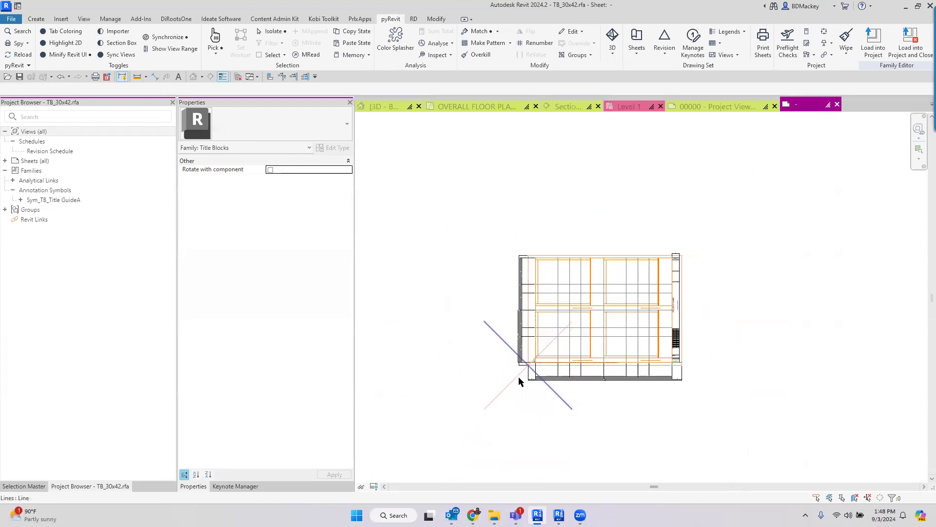
pyautogui.scroll(5, 520, 363)
pyautogui.scroll(-5, 542, 357)
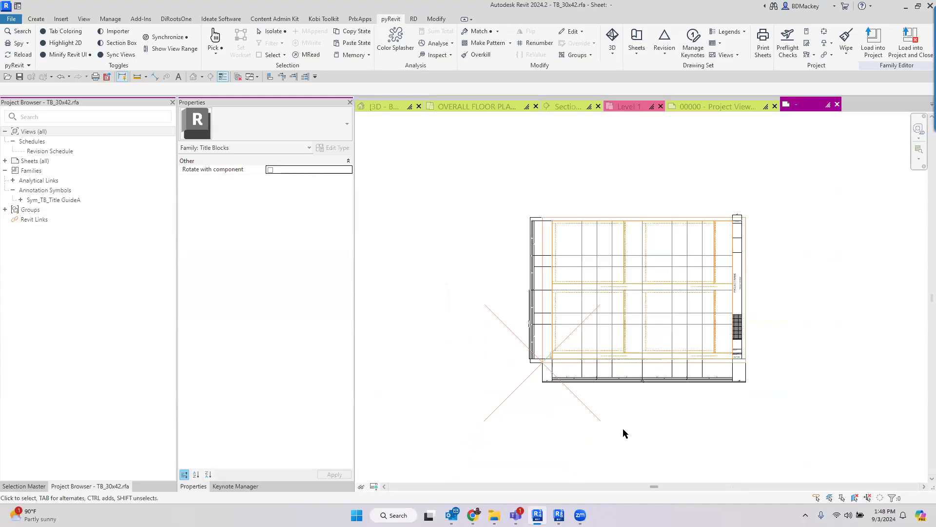
pyautogui.click(494, 411)
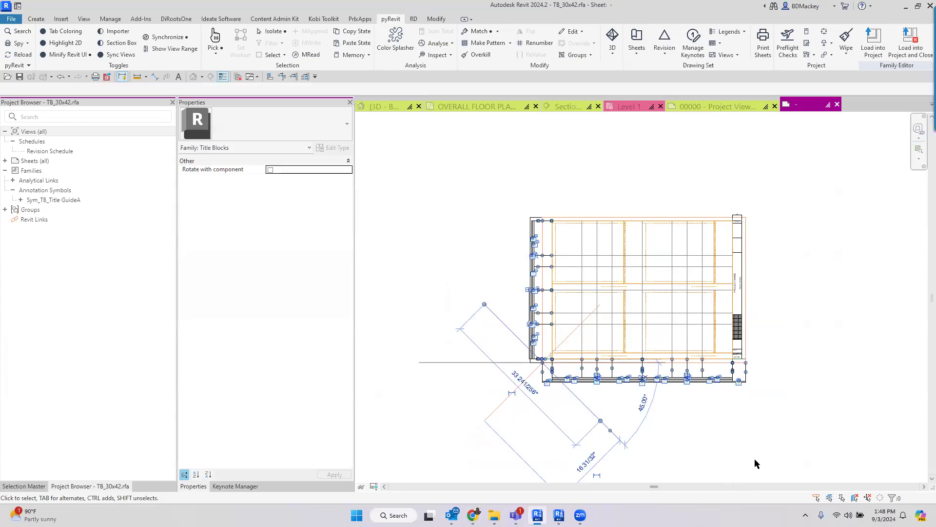
pyautogui.click(783, 464)
pyautogui.scroll(-1, 553, 363)
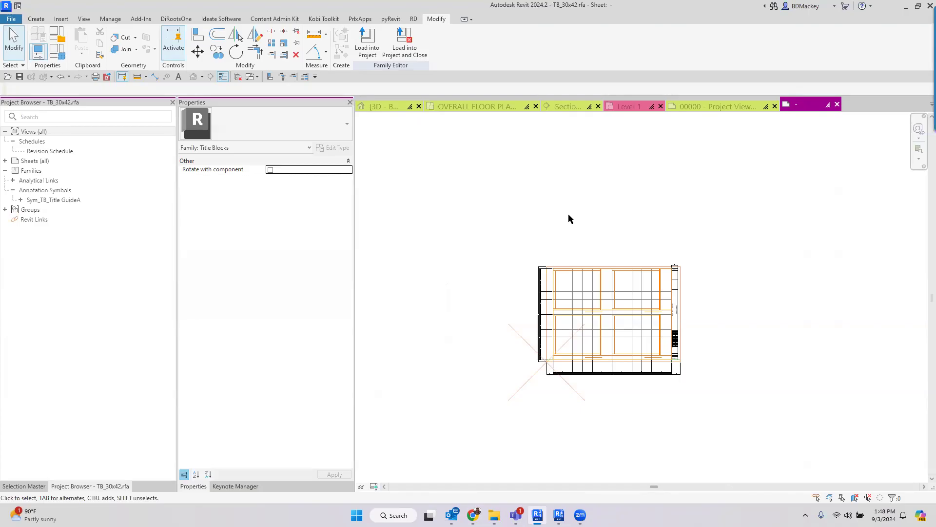
pyautogui.scroll(3, 565, 427)
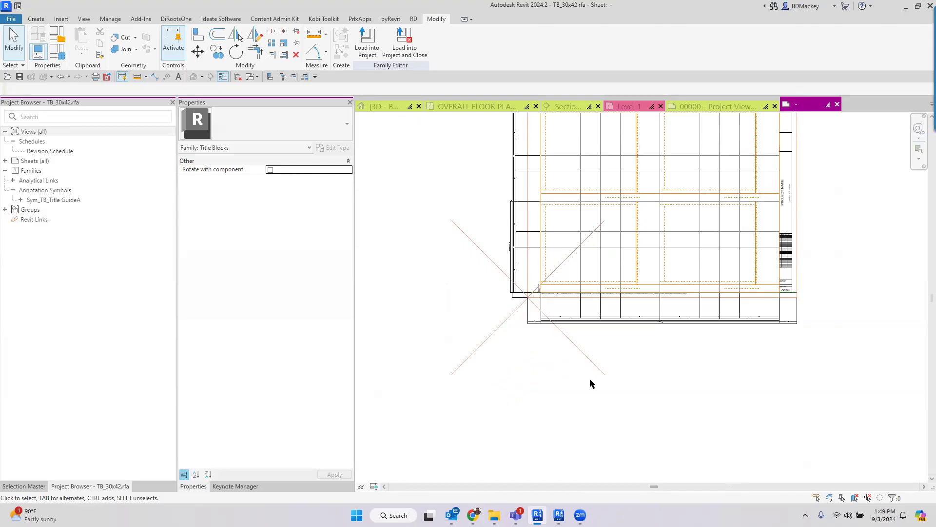
pyautogui.scroll(-1, 590, 378)
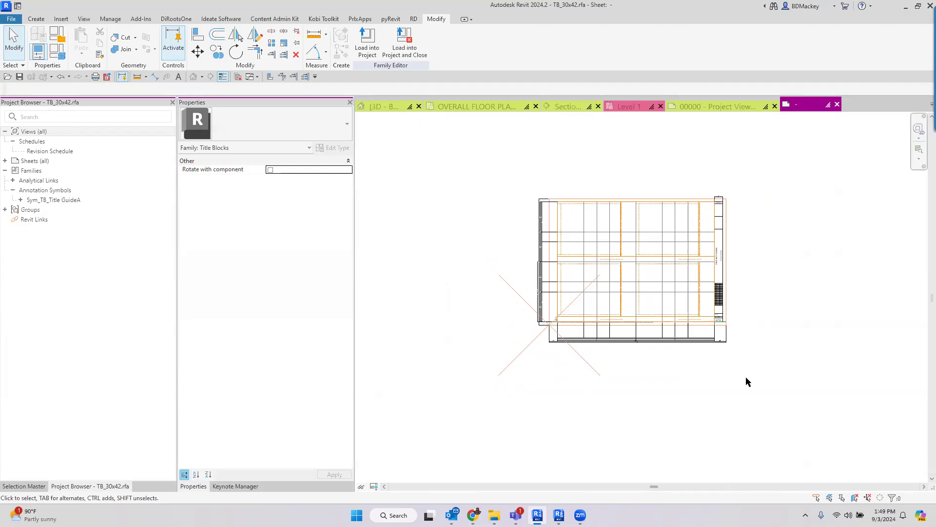
# Delete the two origin-marker lines and open the z_FA_Note template legend.
pyautogui.moveTo(669, 429); pyautogui.dragTo(436, 359)
pyautogui.press('Delete')
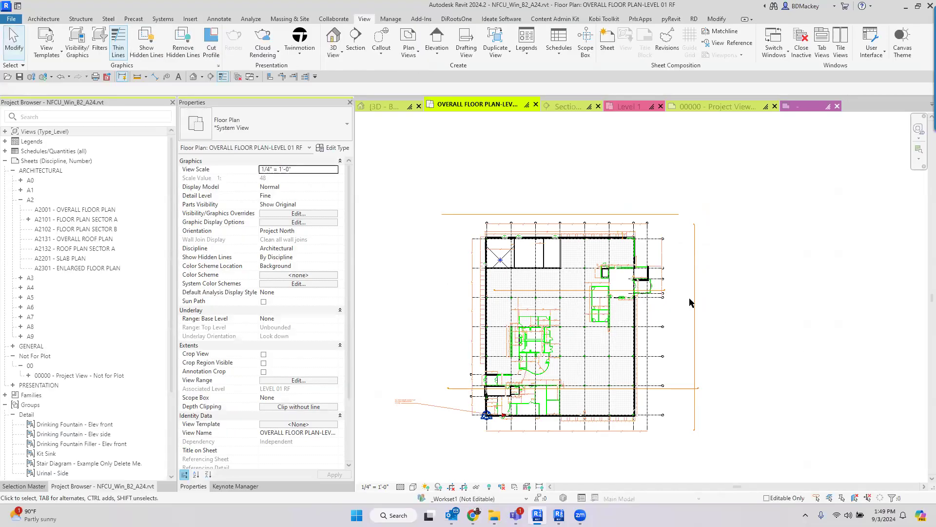
pyautogui.doubleClick(9, 141)
pyautogui.scroll(-8, 78, 220)
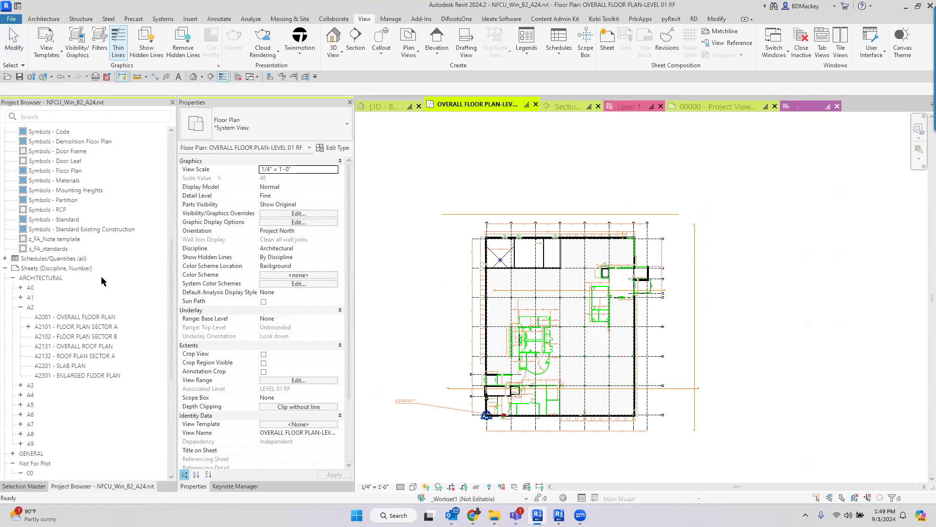
pyautogui.doubleClick(54, 239)
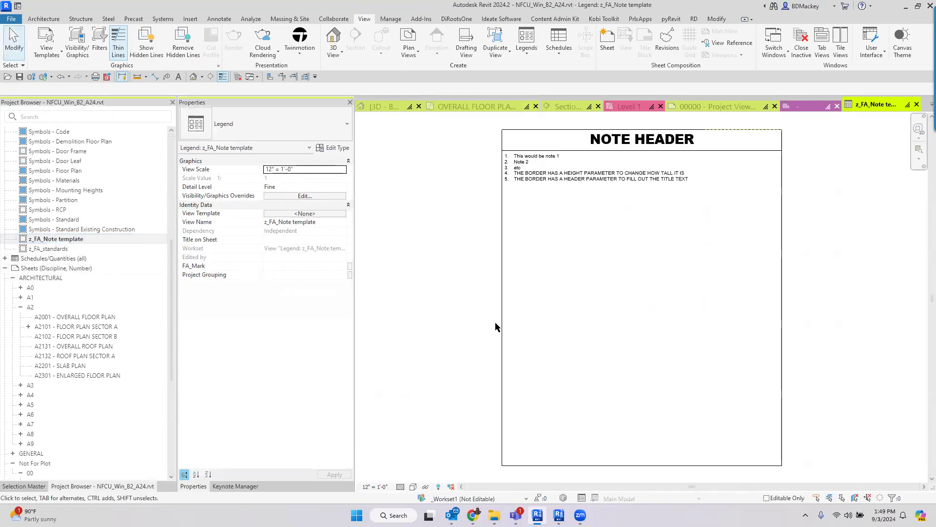
# Temporarily hide the Note Border and check the reference plane above the notes.
pyautogui.scroll(-2, 497, 324)
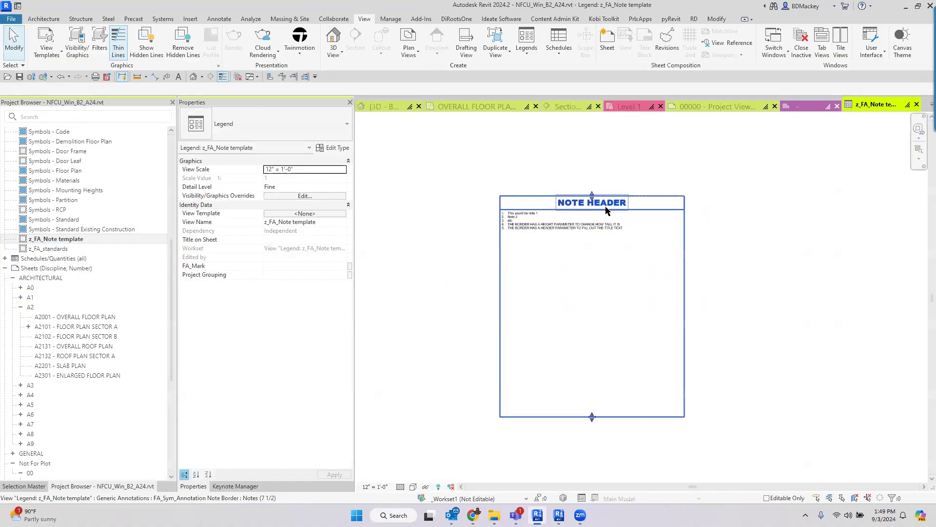
pyautogui.click(685, 219)
pyautogui.press('h')
pyautogui.press('h')
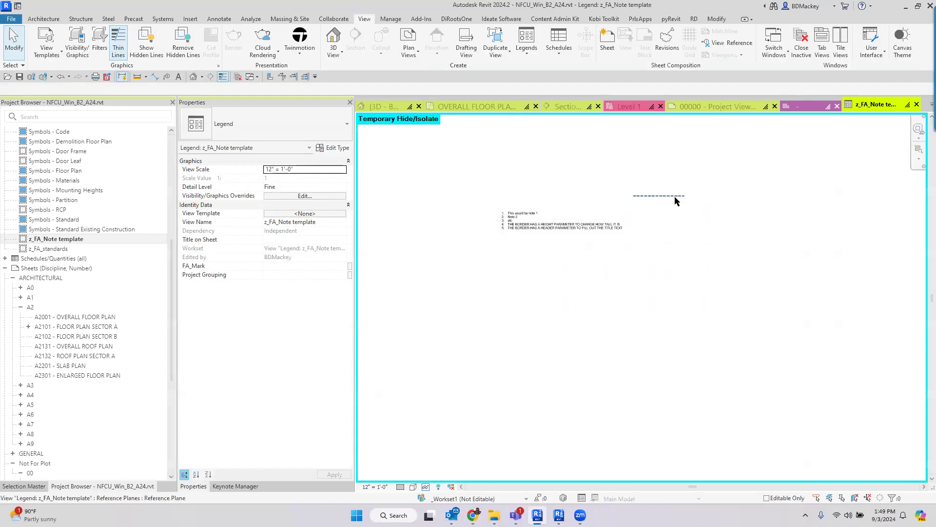
pyautogui.click(675, 182)
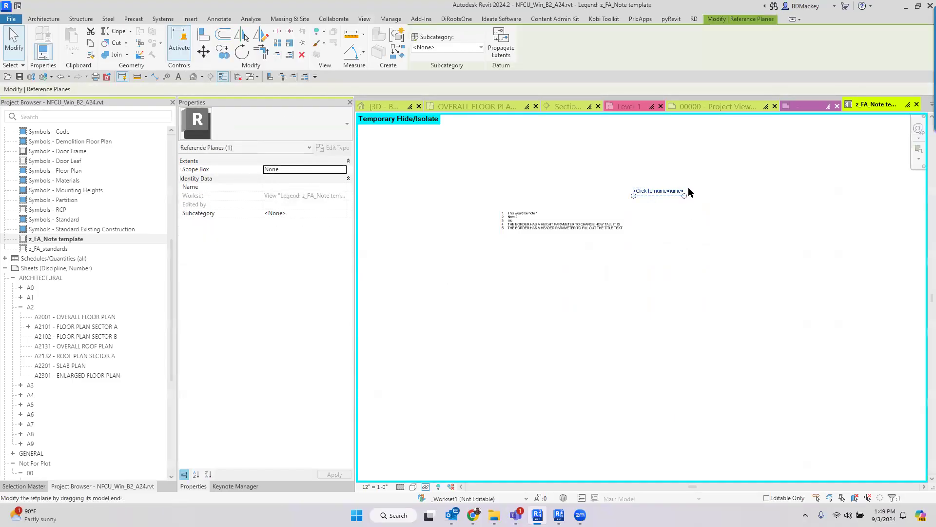
pyautogui.press('Escape')
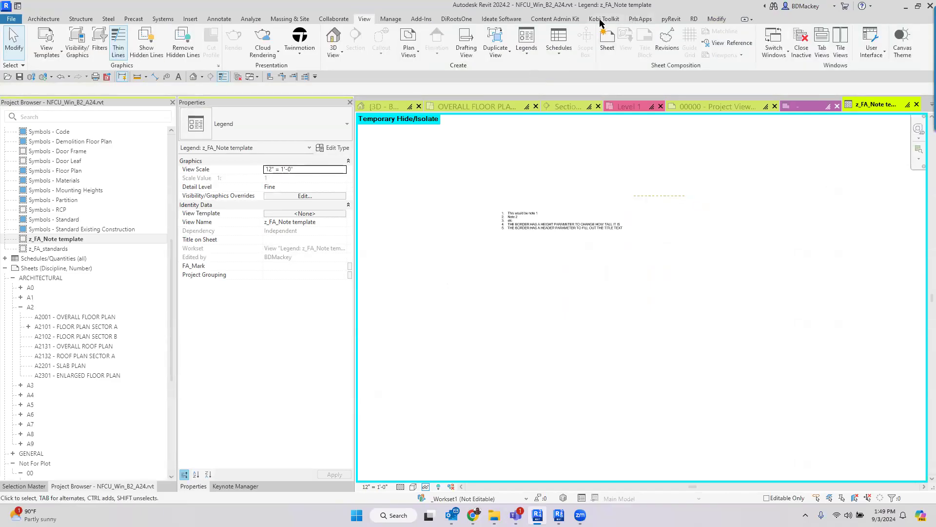
# Place a pyRevit origin marker in the legend view.
pyautogui.click(668, 19)
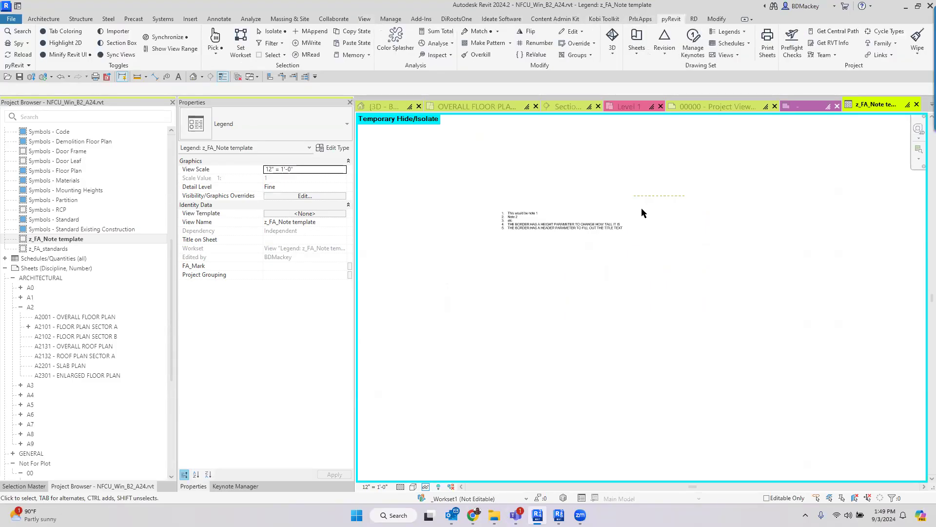
pyautogui.click(574, 31)
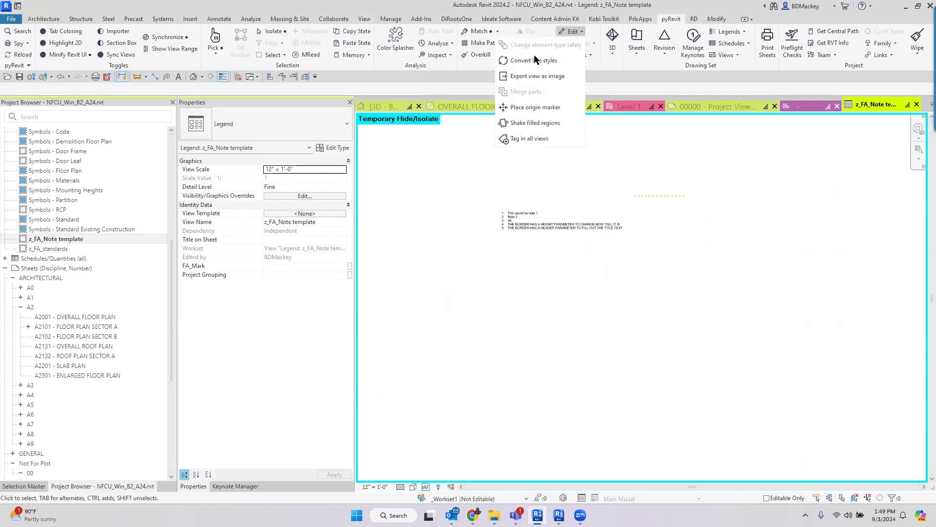
pyautogui.click(677, 202)
# Delete the red X marker lines, then undo the last three commands.
pyautogui.scroll(-2, 692, 219)
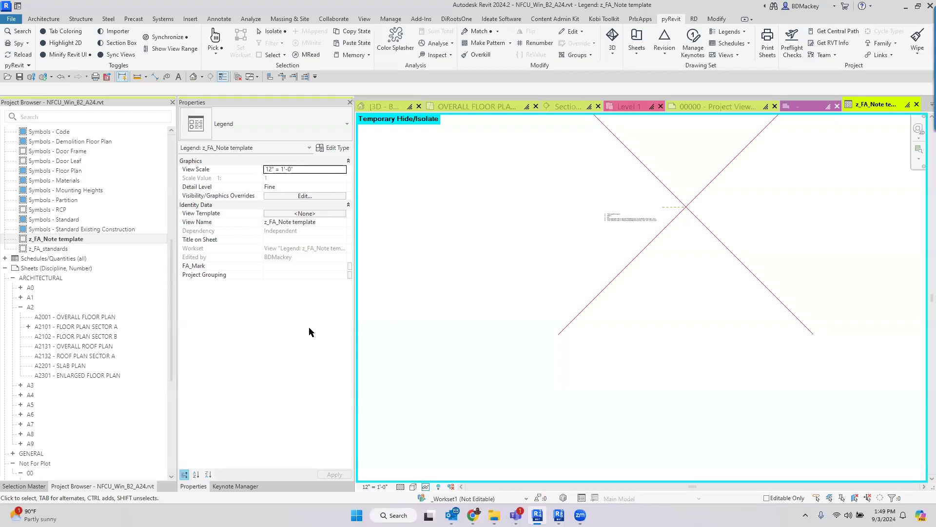
pyautogui.moveTo(825, 382); pyautogui.dragTo(550, 306)
pyautogui.press('Delete')
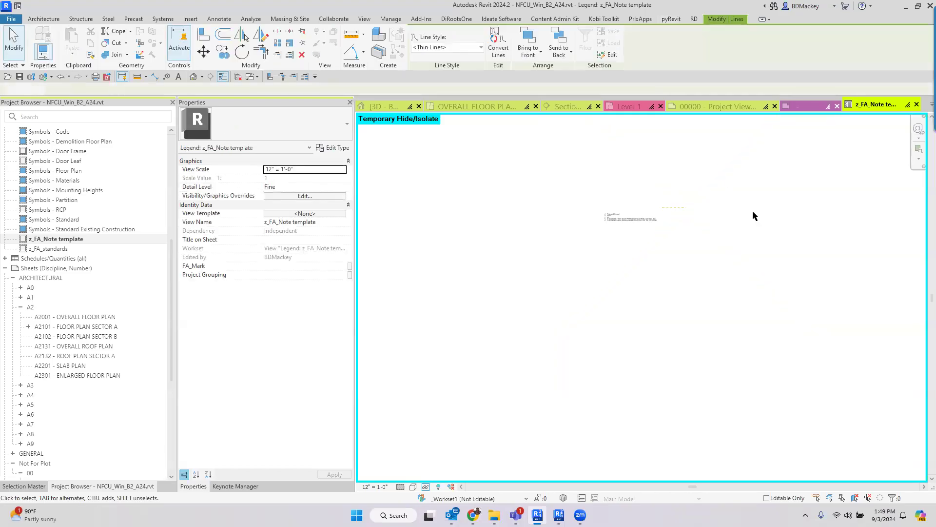
pyautogui.click(69, 77)
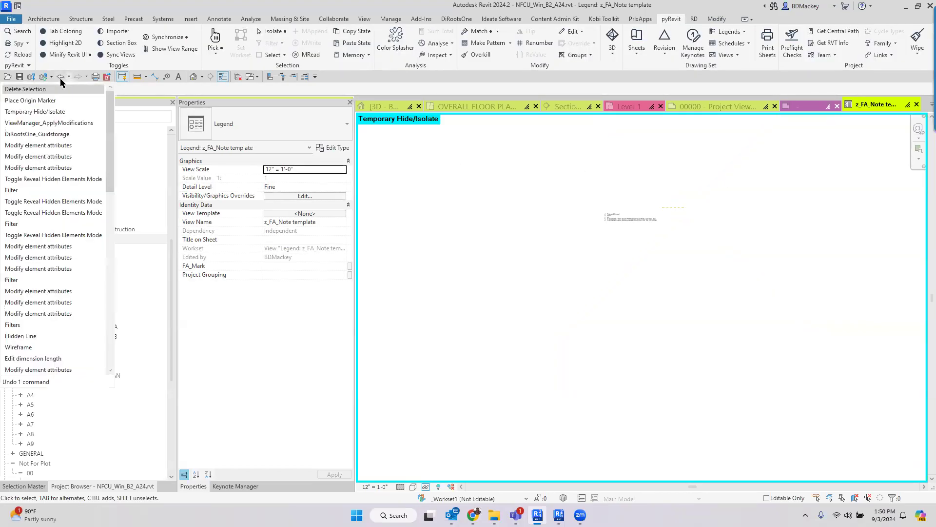
pyautogui.click(39, 111)
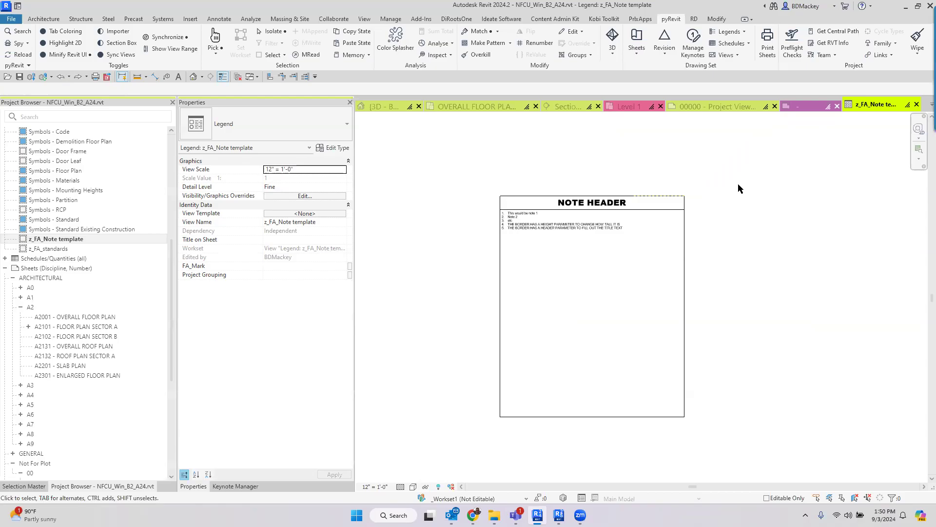
# Switch to the OVERALL FLOOR PLAN-LEVEL 01 RF view and zoom around its grids and walls.
pyautogui.click(477, 106)
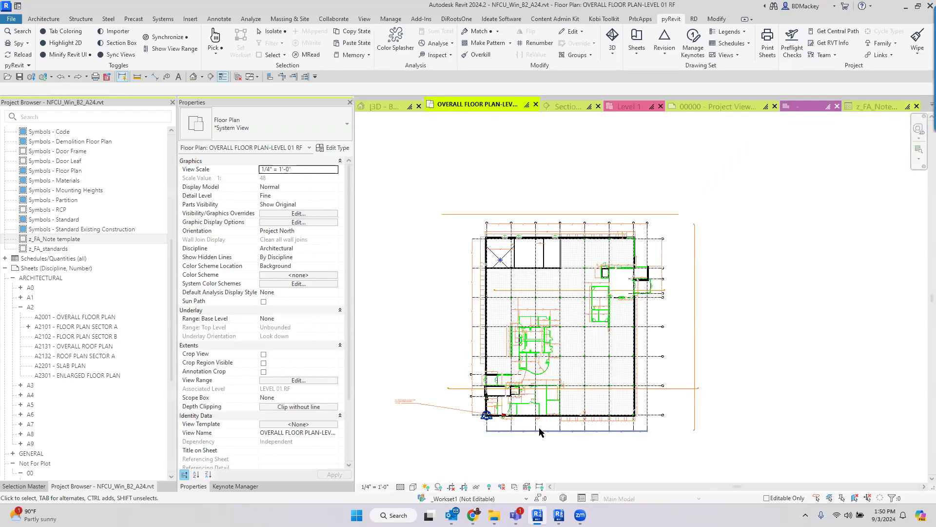
pyautogui.scroll(1, 487, 418)
pyautogui.scroll(2, 489, 369)
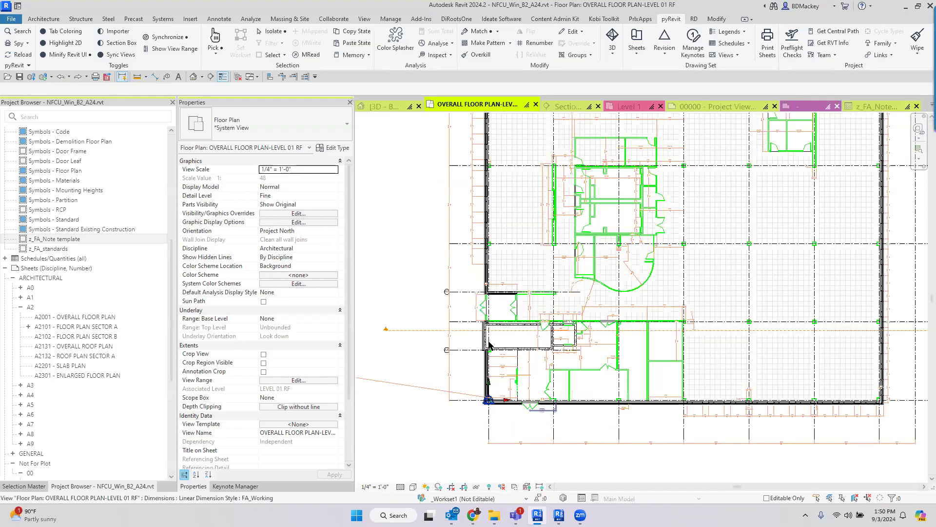
pyautogui.scroll(-3, 476, 416)
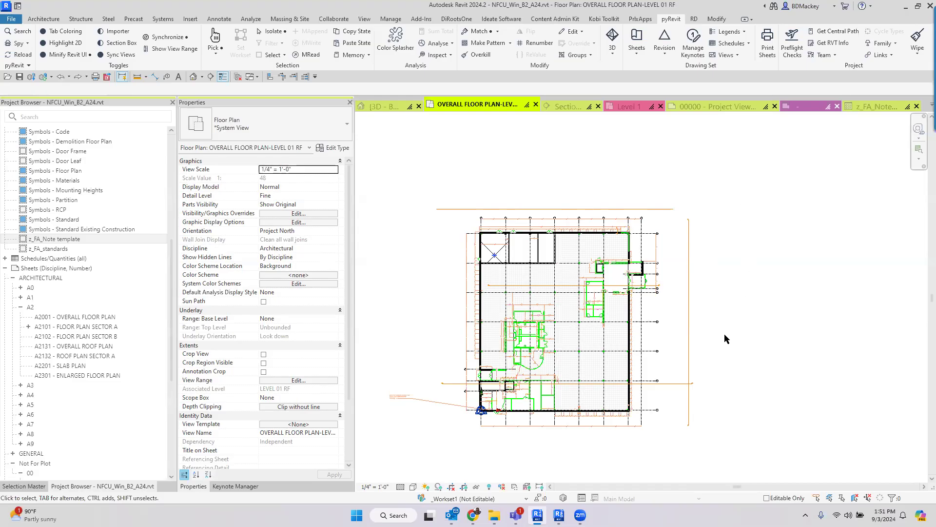
# Return to the z_FA_Note legend and select, then deselect, the dashed reference plane above the header.
pyautogui.click(873, 106)
pyautogui.scroll(5, 710, 202)
pyautogui.moveTo(565, 158); pyautogui.dragTo(857, 240)
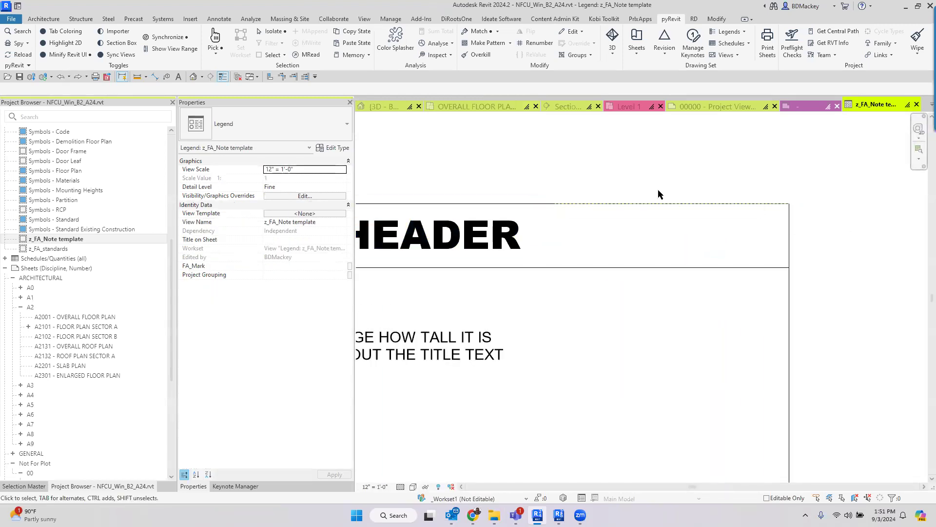
pyautogui.moveTo(526, 153); pyautogui.dragTo(839, 240)
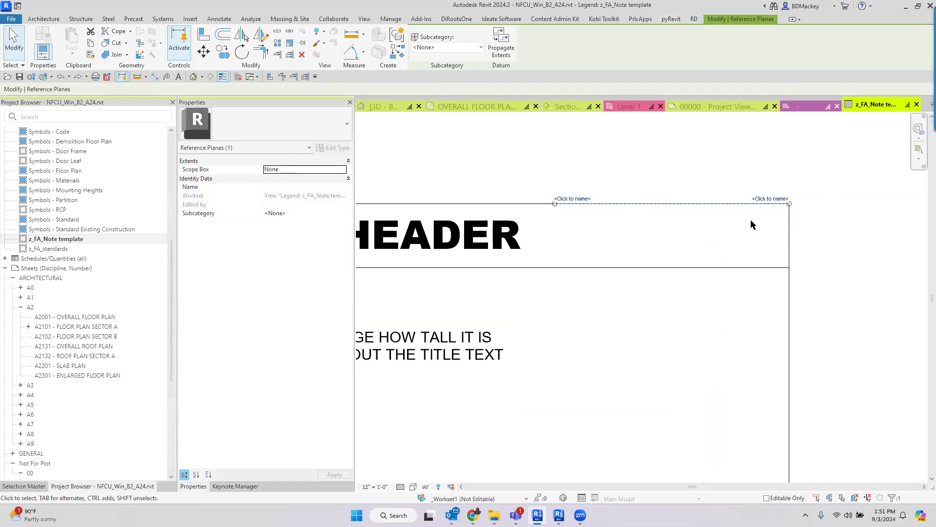
pyautogui.click(714, 155)
# Open sheet A2101 - FLOOR PLAN SECTOR A from the Project Browser.
pyautogui.scroll(-2, 706, 165)
pyautogui.scroll(-1, 706, 165)
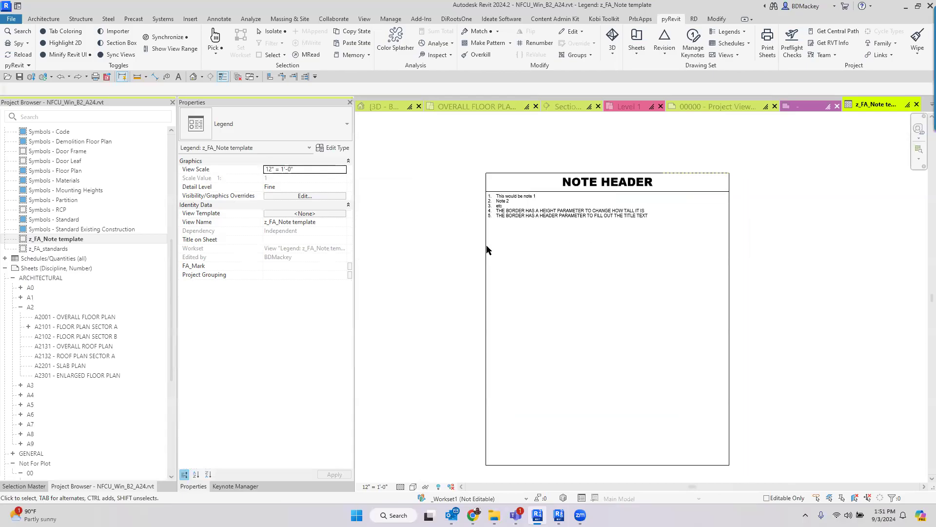
pyautogui.doubleClick(73, 326)
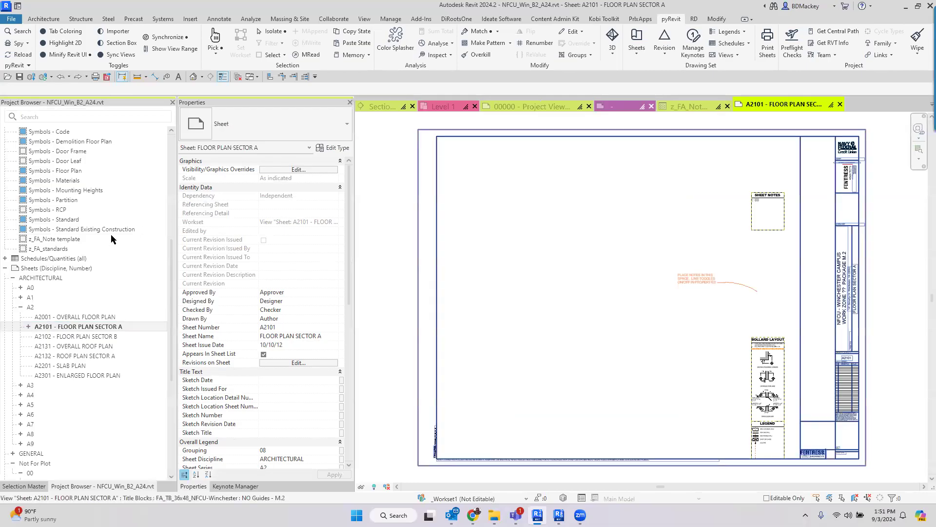
# Move the Sheet Notes viewport with MV from its corner to sit beside the title block edge.
pyautogui.scroll(6, 784, 204)
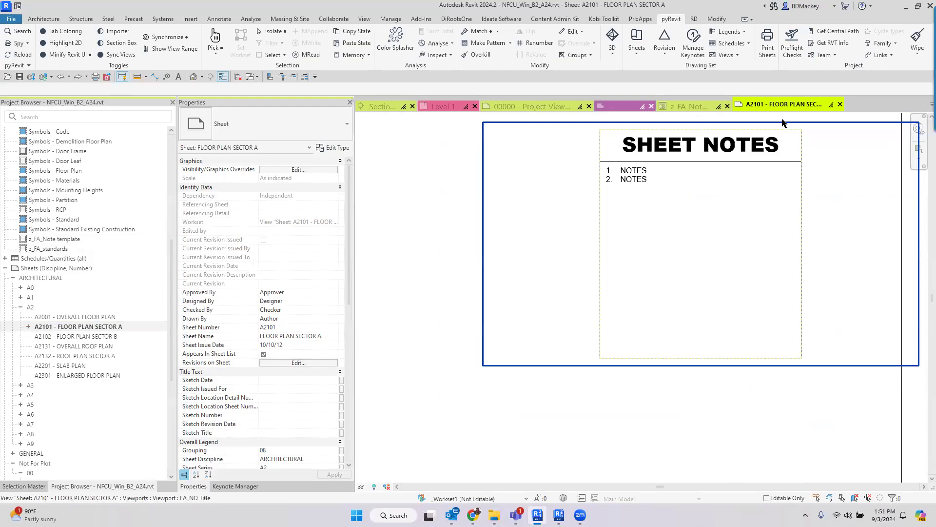
pyautogui.moveTo(767, 249); pyautogui.dragTo(688, 278, button='middle')
pyautogui.click(655, 258)
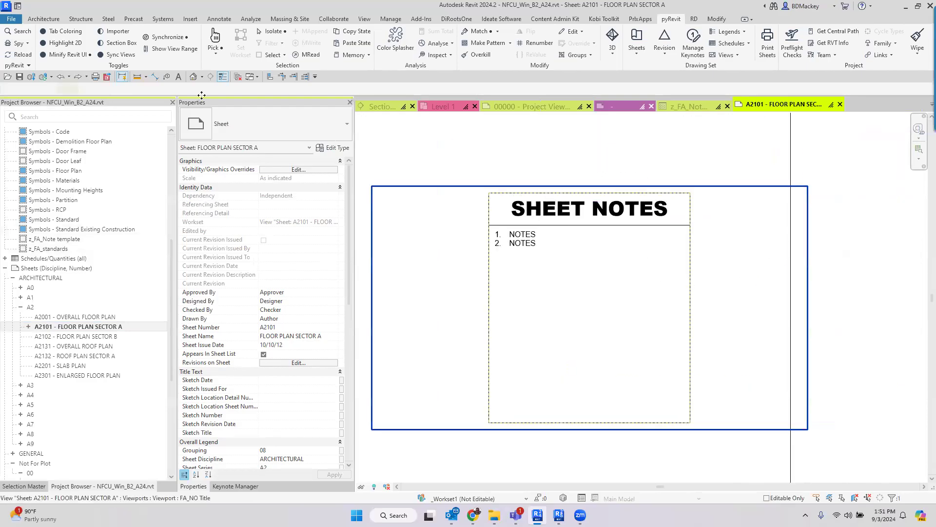
pyautogui.press('m')
pyautogui.press('v')
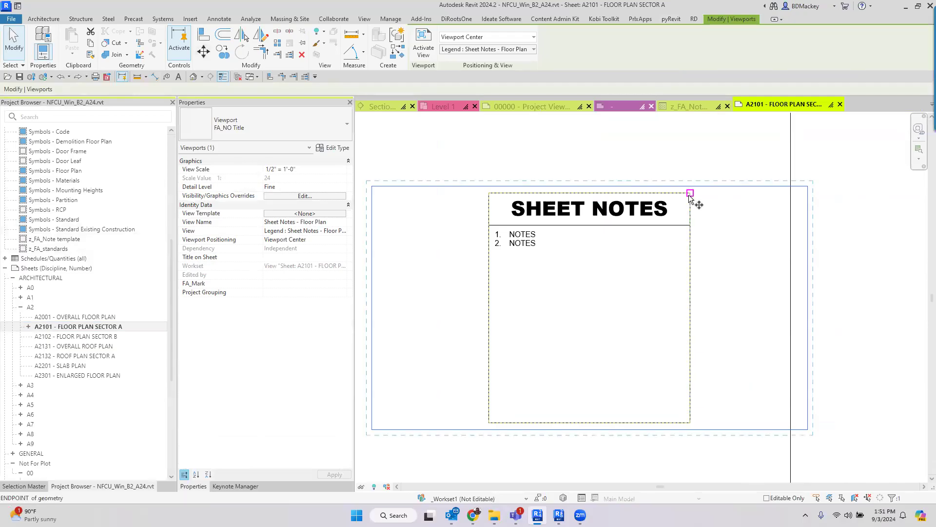
pyautogui.click(690, 192)
pyautogui.scroll(-4, 681, 259)
pyautogui.moveTo(740, 200); pyautogui.dragTo(629, 338, button='middle')
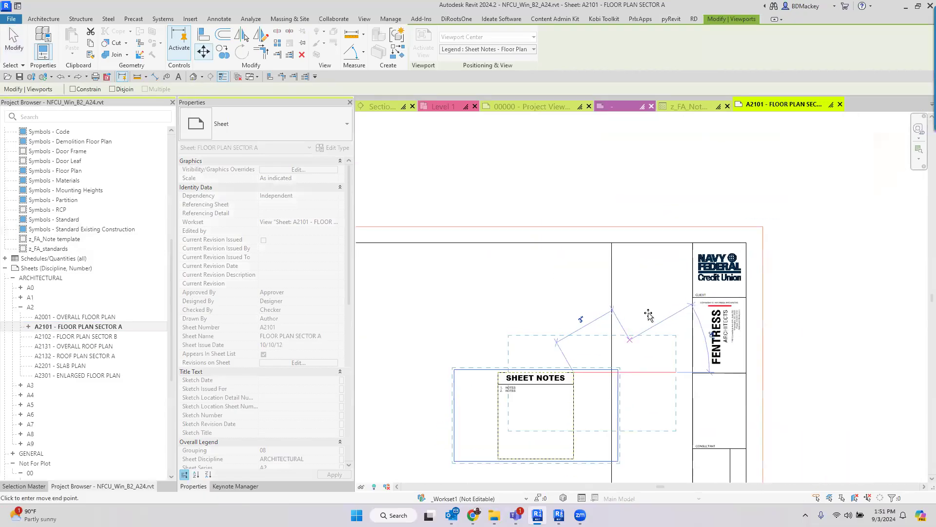
pyautogui.click(692, 243)
pyautogui.press('Escape')
pyautogui.scroll(3, 664, 282)
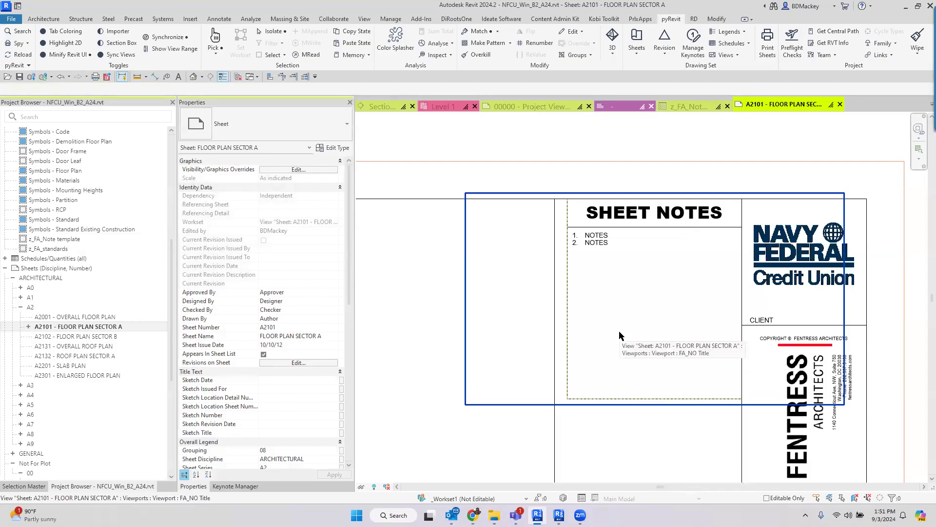
pyautogui.scroll(-6, 617, 332)
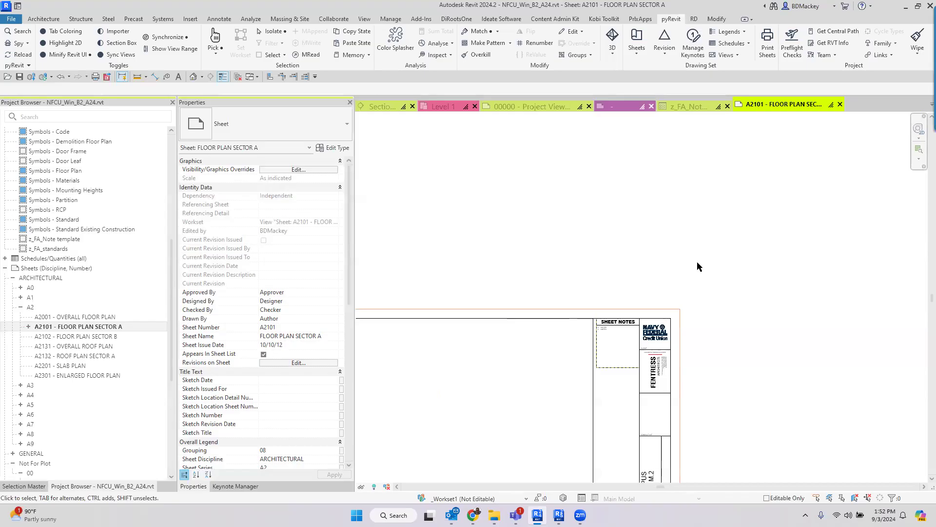
# Zoom and pan around sheet A2101 to inspect its layout.
pyautogui.scroll(-3, 698, 264)
pyautogui.scroll(3, 713, 308)
pyautogui.scroll(5, 642, 259)
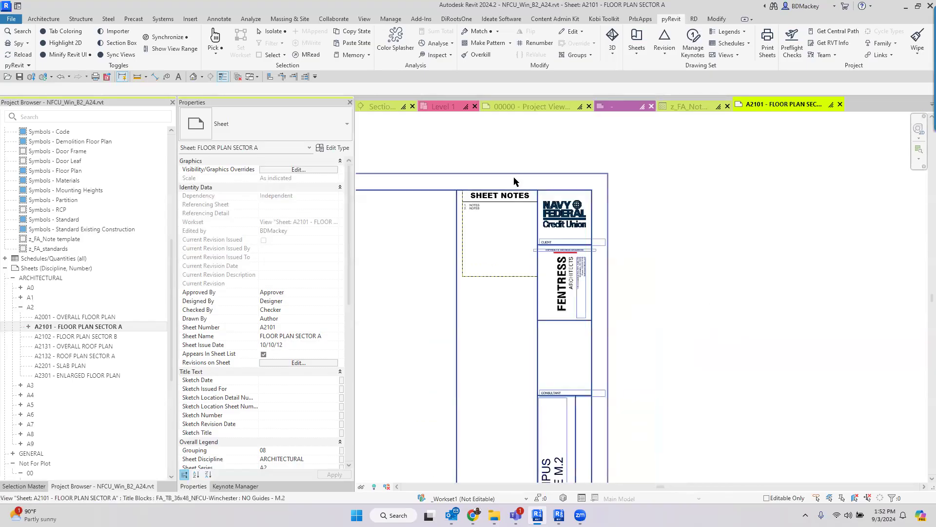
pyautogui.scroll(-4, 537, 211)
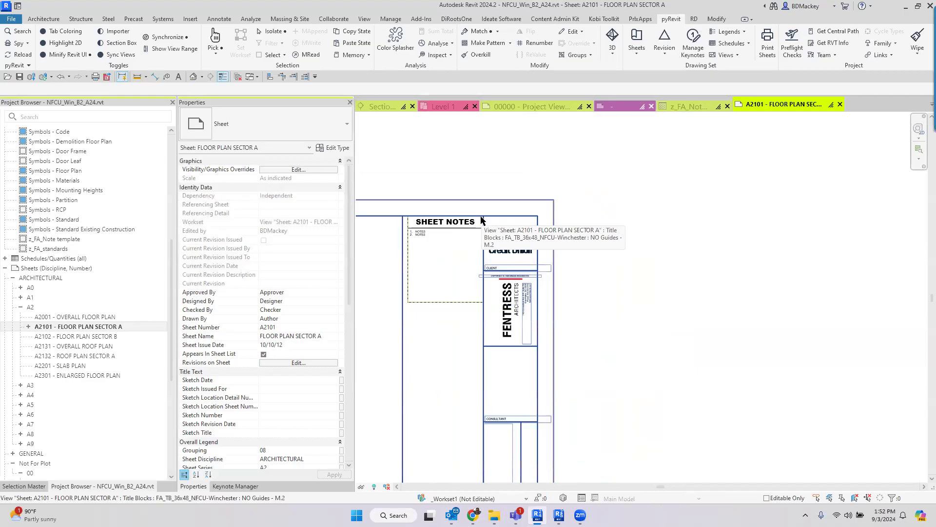
pyautogui.scroll(-3, 481, 221)
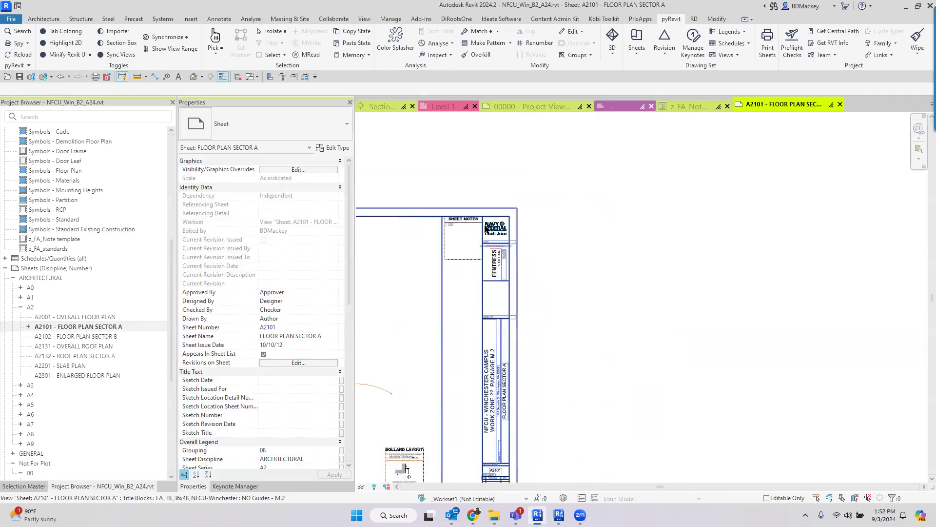
pyautogui.moveTo(466, 232); pyautogui.dragTo(654, 308, button='middle')
pyautogui.scroll(-2, 653, 307)
pyautogui.scroll(6, 592, 408)
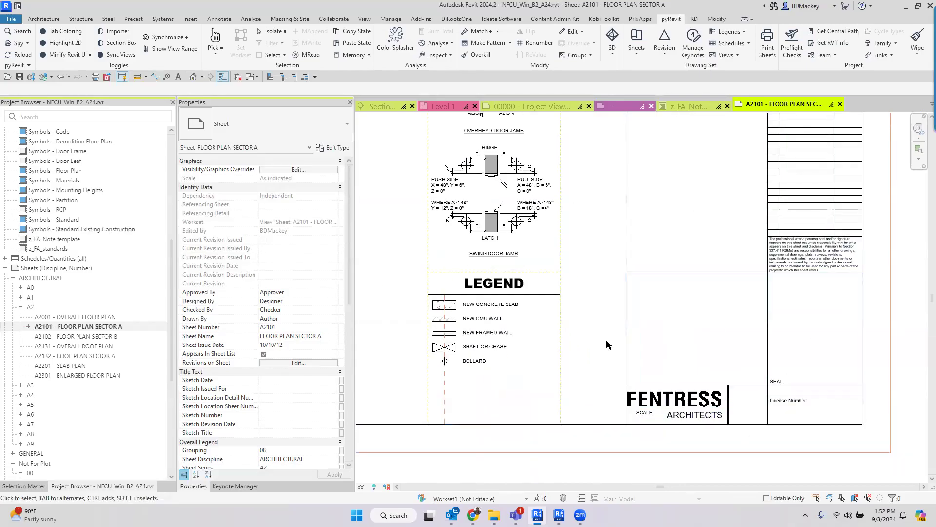
pyautogui.scroll(-5, 648, 339)
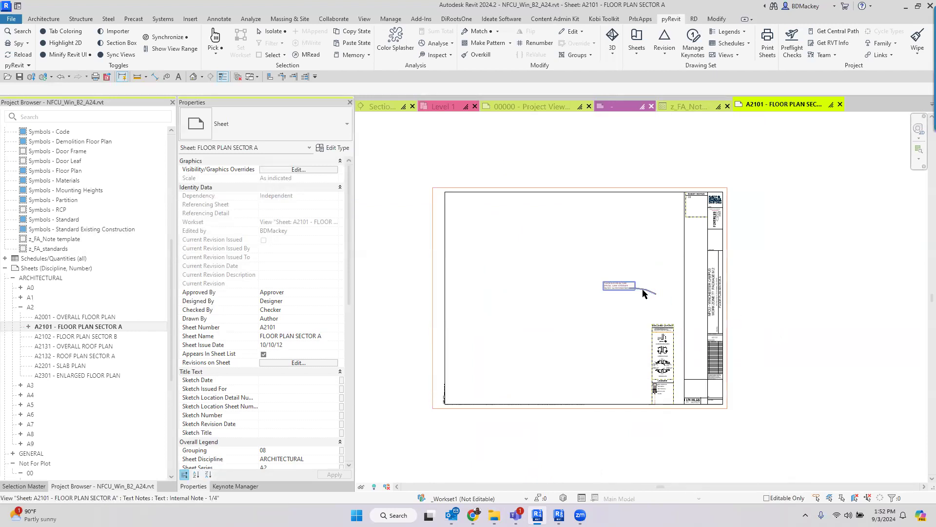
pyautogui.scroll(5, 660, 313)
pyautogui.scroll(2, 661, 318)
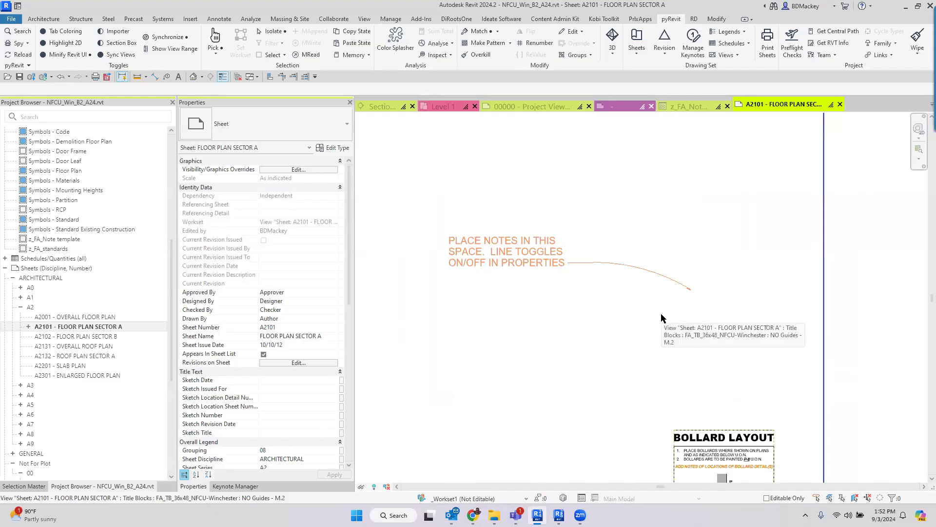
pyautogui.scroll(-6, 661, 318)
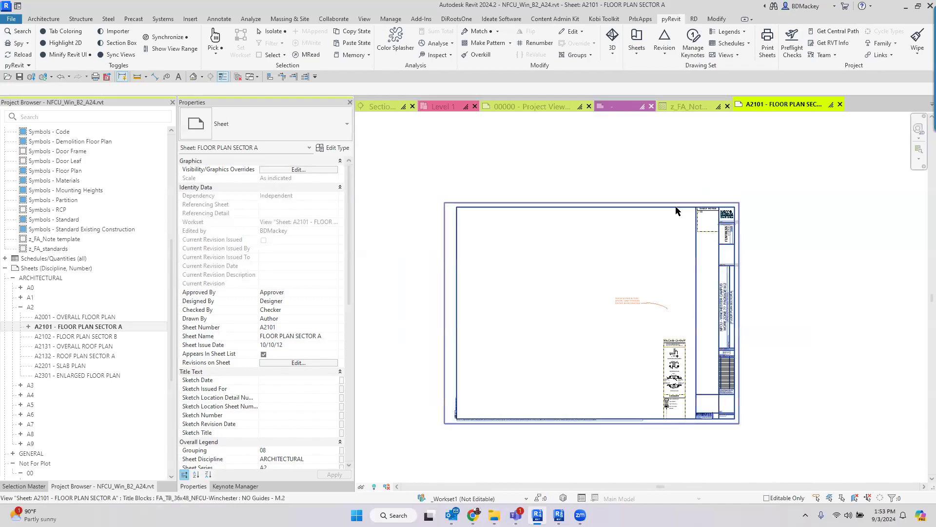
# Check the title block's parameters, then switch to the TB_30x42.rfa family document.
pyautogui.click(664, 200)
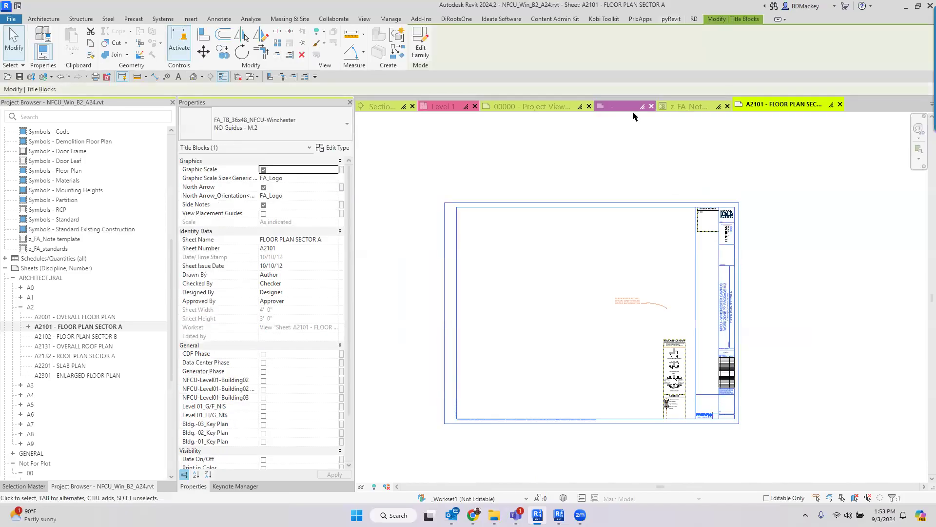
pyautogui.click(794, 147)
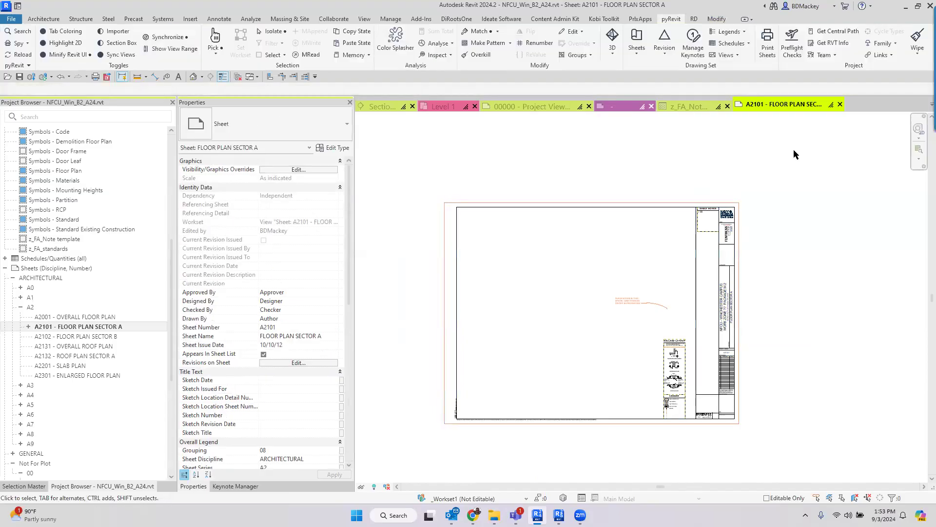
pyautogui.click(631, 106)
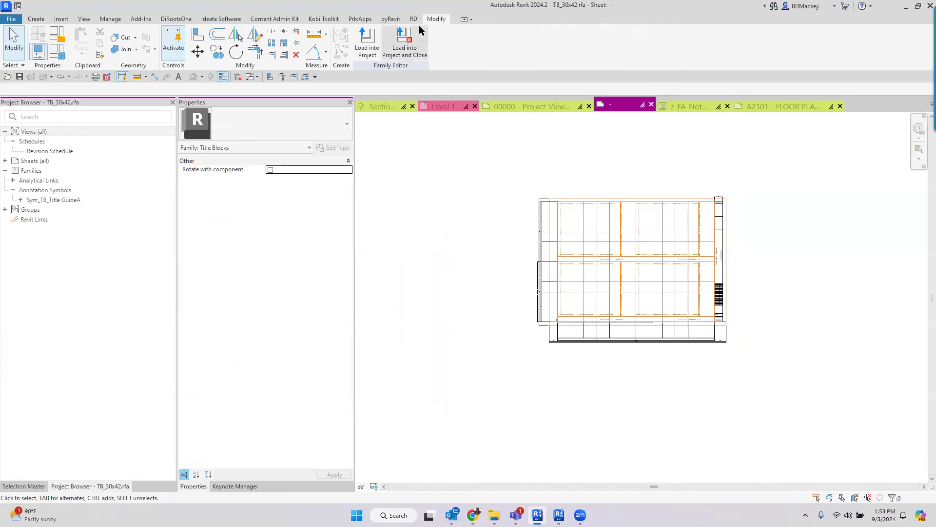
# Close the TB_30x42 family, answering No to saving changes.
pyautogui.click(652, 105)
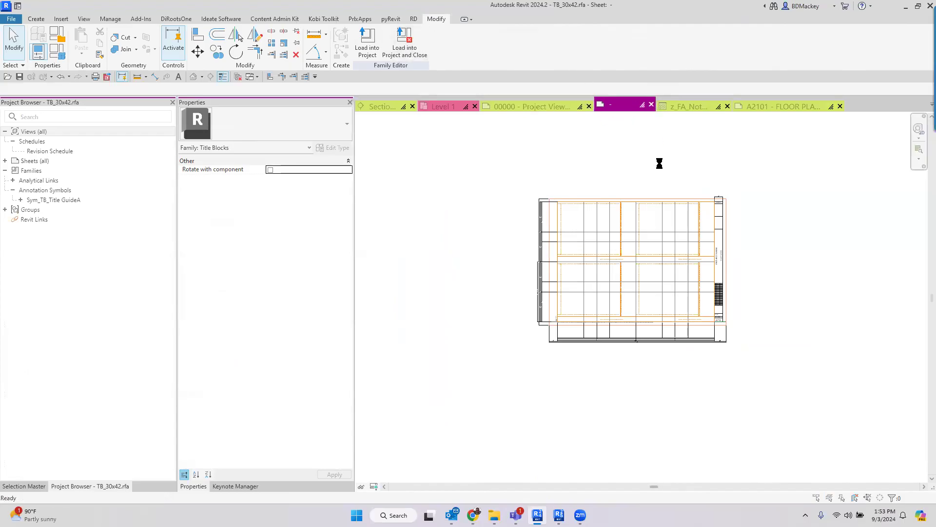
pyautogui.press('Tab')
pyautogui.press('Return')
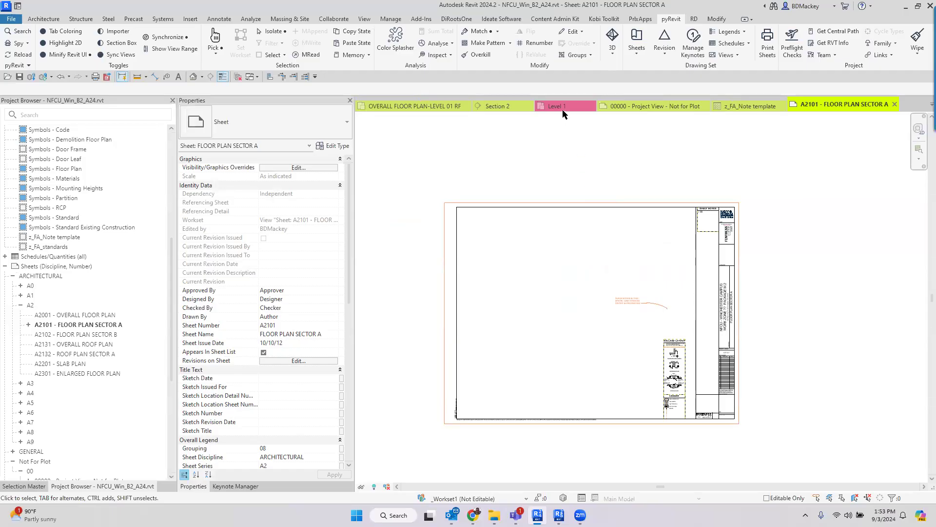
# Close sheet A2101 to reveal the z_FA_Note template legend.
pyautogui.click(895, 105)
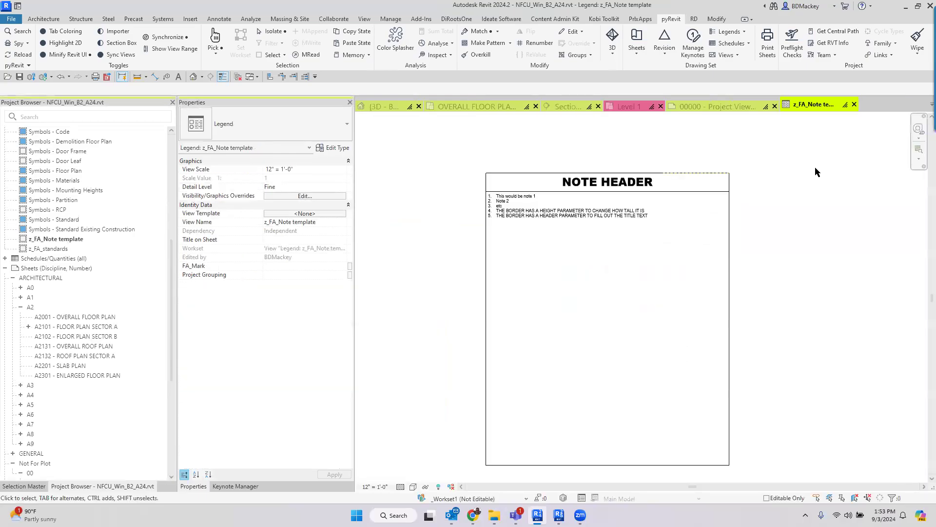
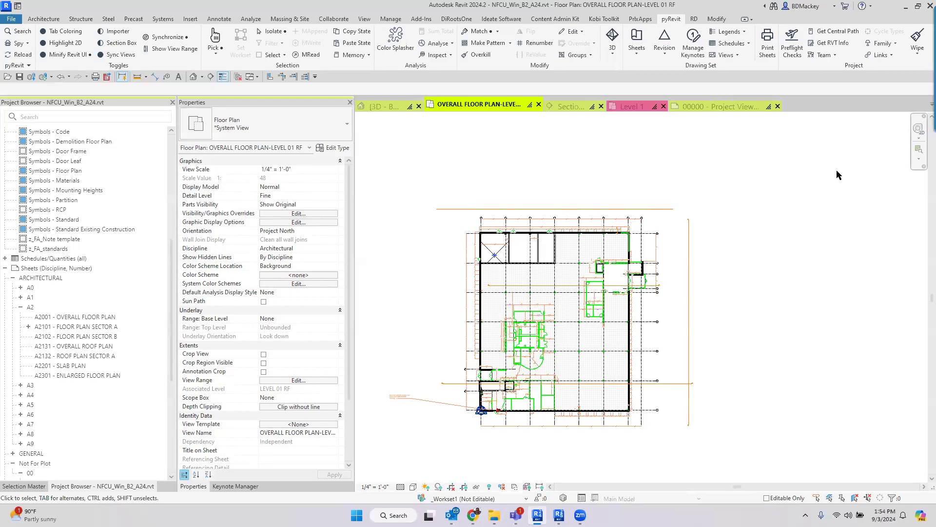
# Leave the office overall plan, clearing the section selection, and switch to PhasingwithViewFilters.rvt's Level 1 plan.
pyautogui.scroll(5, 552, 237)
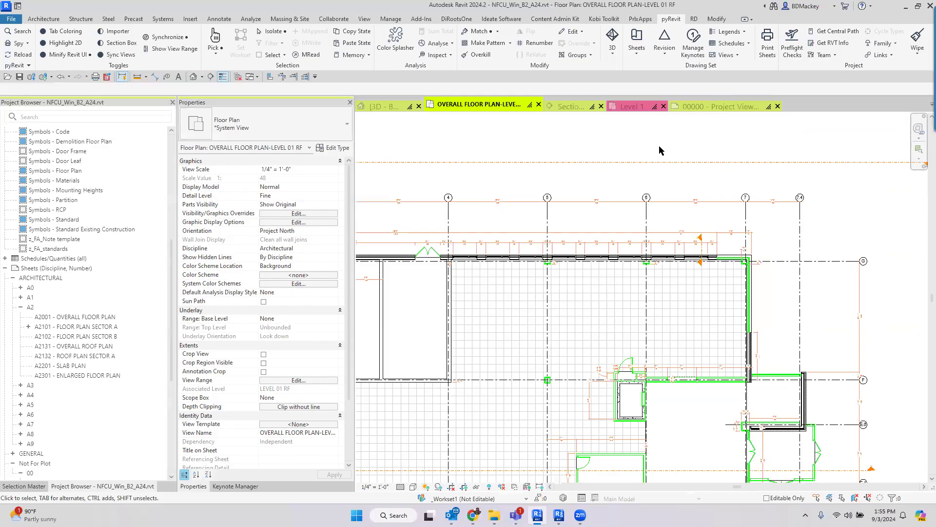
pyautogui.scroll(-2, 681, 159)
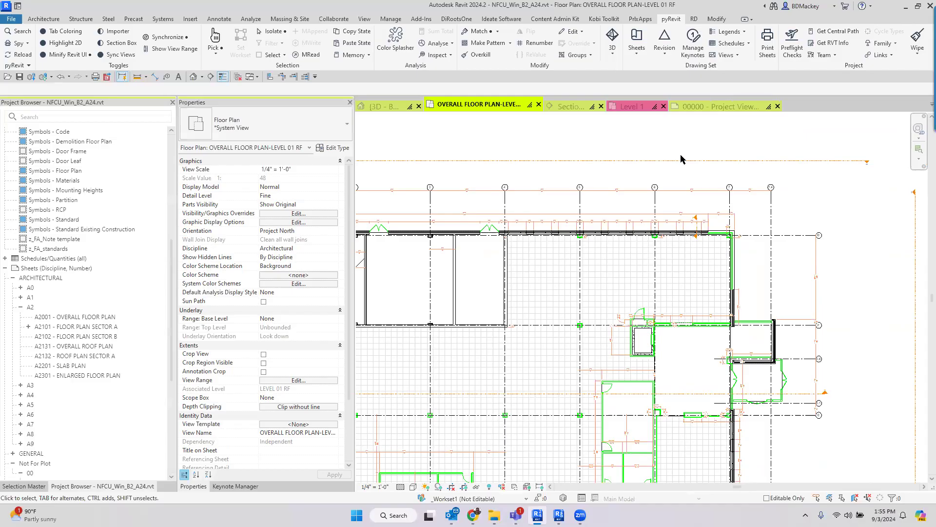
pyautogui.click(682, 159)
pyautogui.scroll(-2, 666, 143)
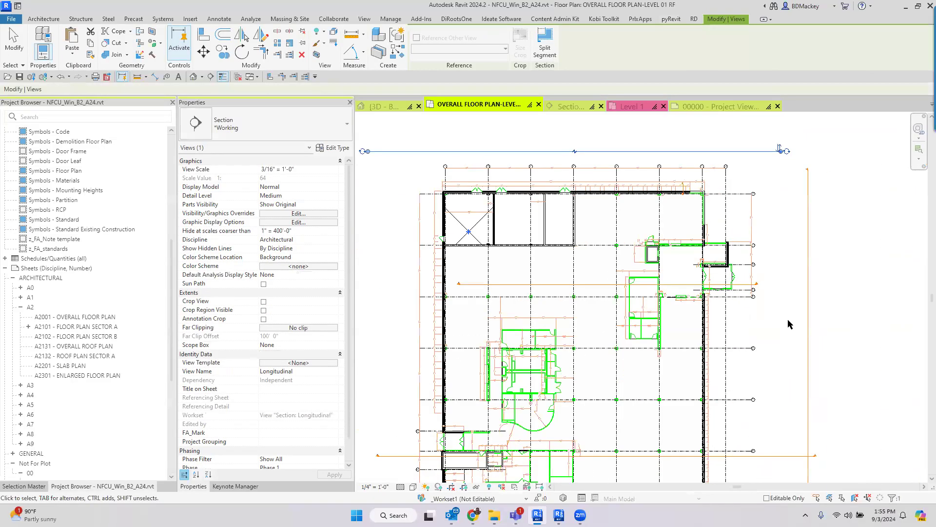
pyautogui.press('Escape')
pyautogui.click(629, 106)
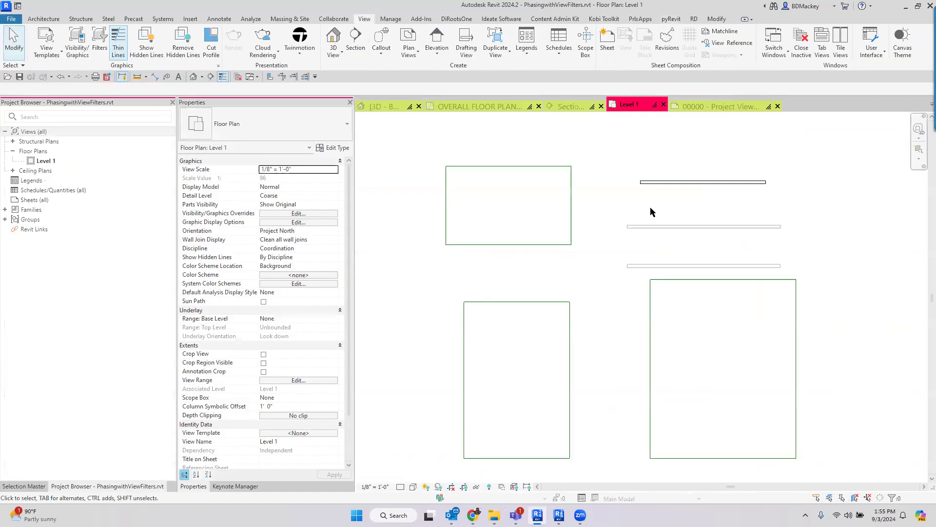
# Load MW_Counter_Support_Arrayed.rfa from the 2024 Casework library folder into the project.
pyautogui.click(191, 19)
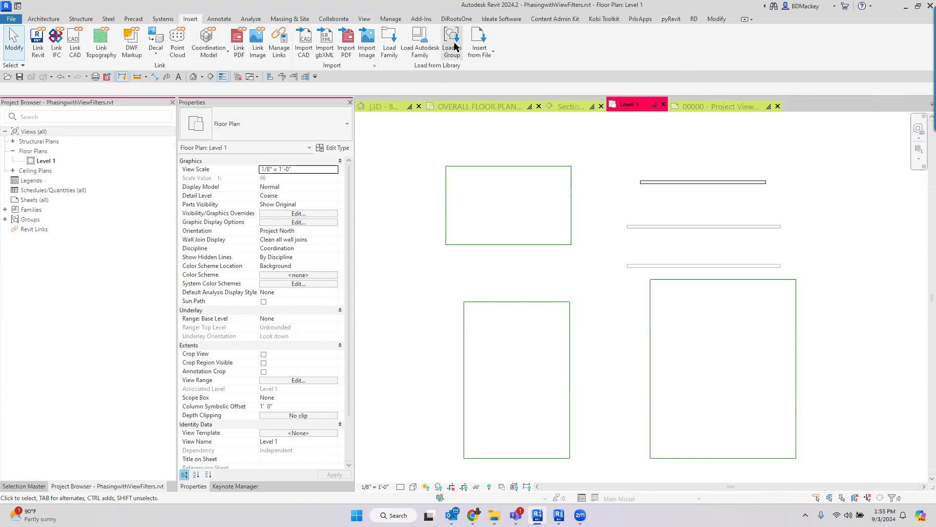
pyautogui.click(389, 41)
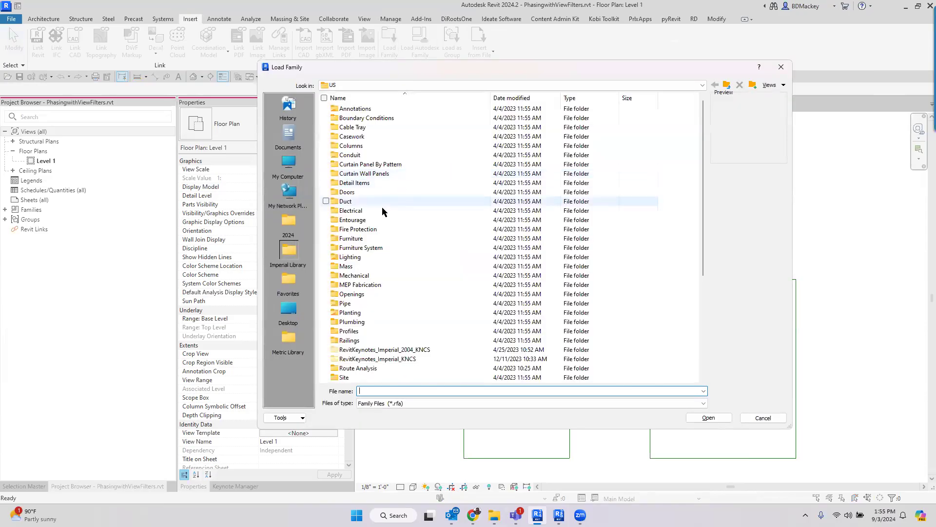
pyautogui.click(288, 221)
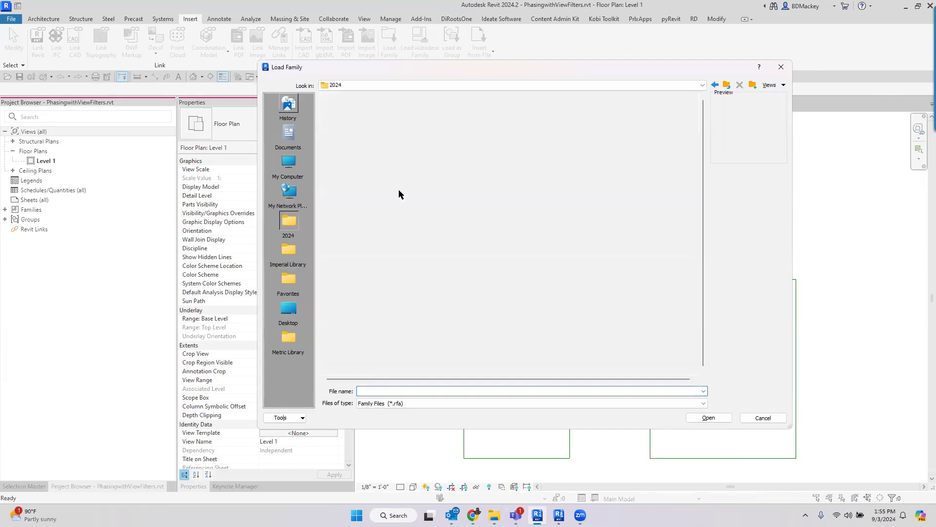
pyautogui.doubleClick(355, 146)
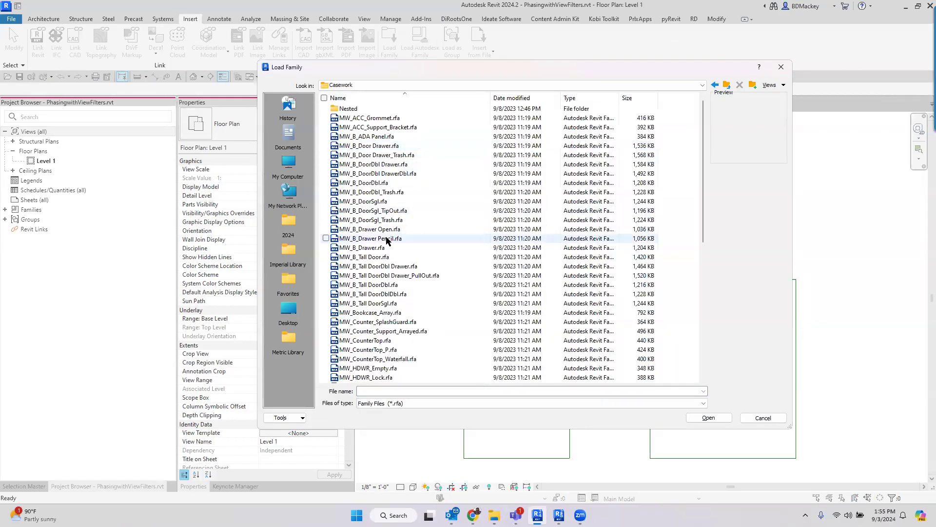
pyautogui.click(405, 331)
pyautogui.click(706, 420)
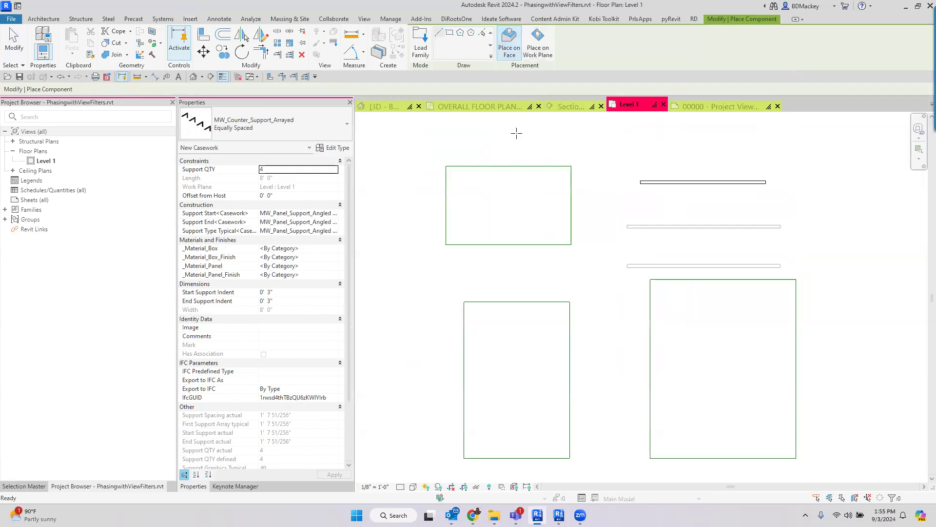
# Cancel placement and stretch the existing counter support run to the right-hand corner (53'-9").
pyautogui.press('Escape')
pyautogui.press('Escape')
pyautogui.scroll(3, 637, 240)
pyautogui.click(645, 239)
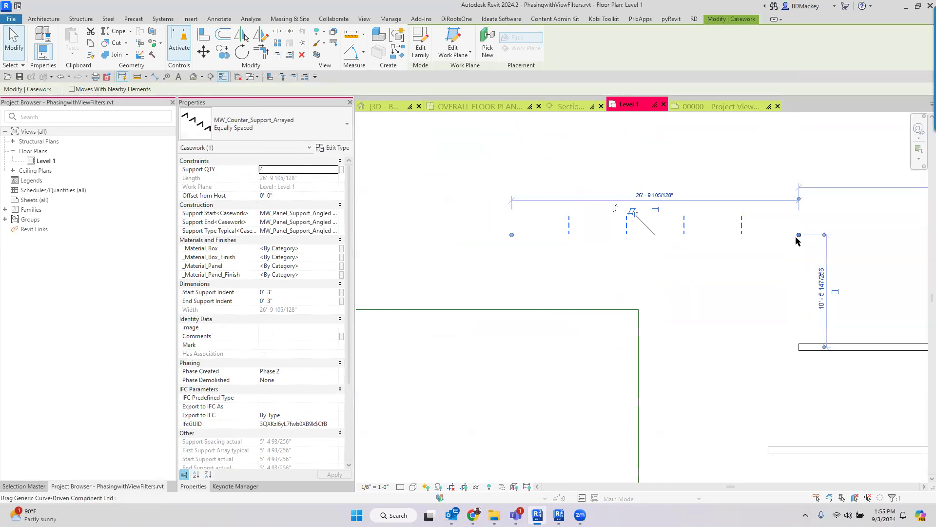
pyautogui.scroll(-2, 796, 240)
pyautogui.moveTo(796, 241); pyautogui.dragTo(617, 262, button='middle')
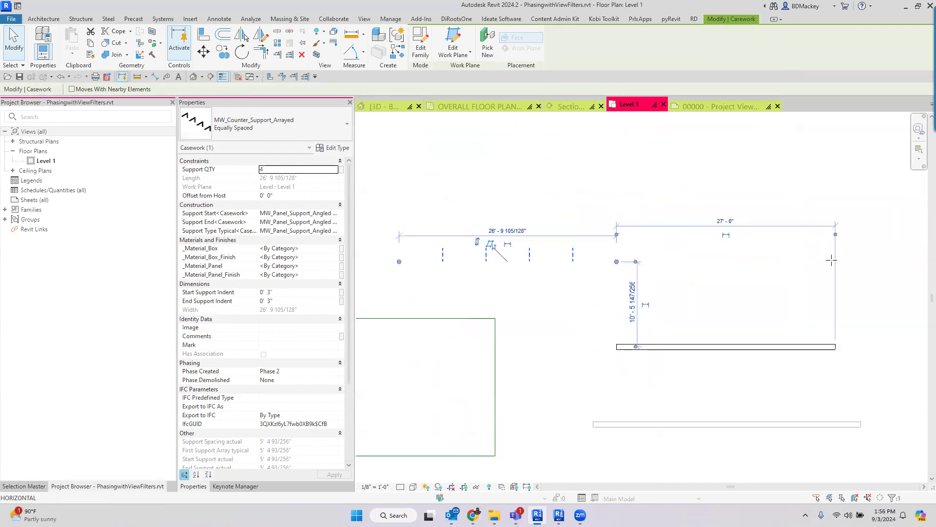
pyautogui.moveTo(831, 260); pyautogui.dragTo(835, 261)
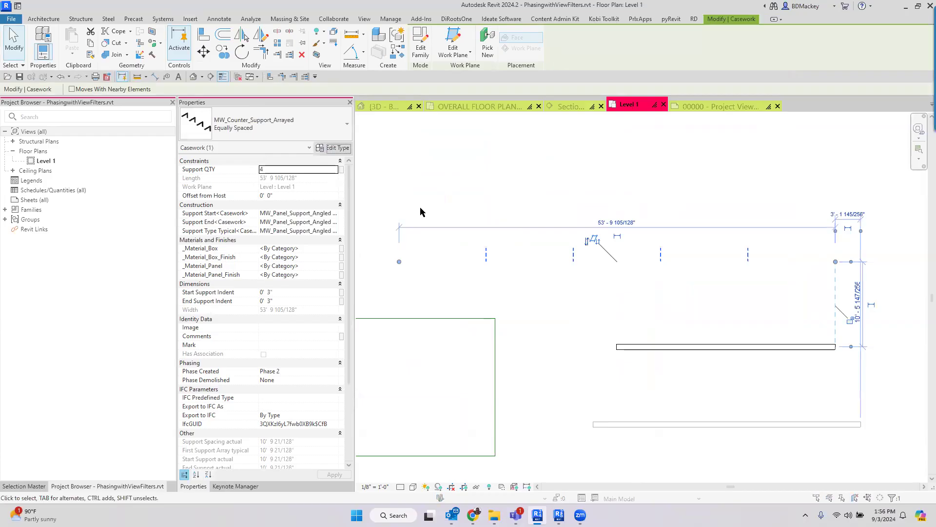
# Turn off Equal Spacing in the casework's type properties and deselect it.
pyautogui.click(261, 132)
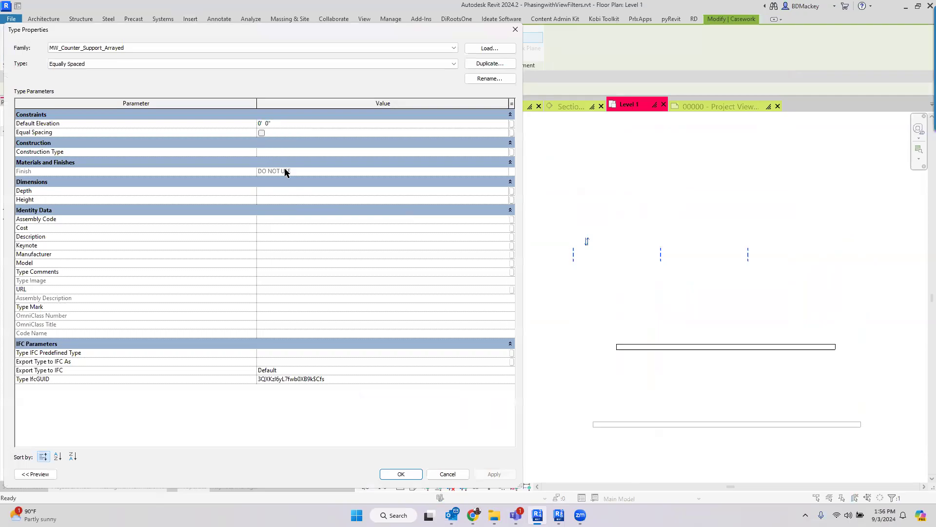
pyautogui.click(414, 476)
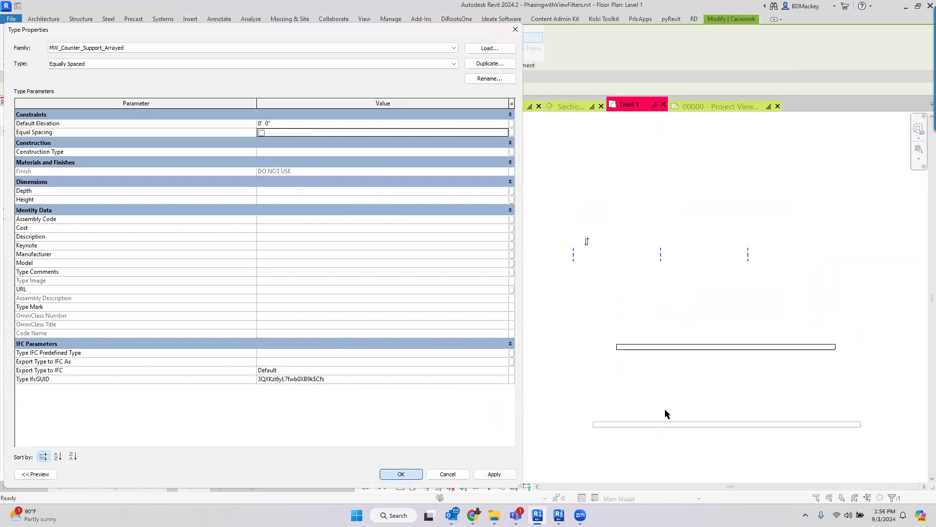
pyautogui.click(670, 169)
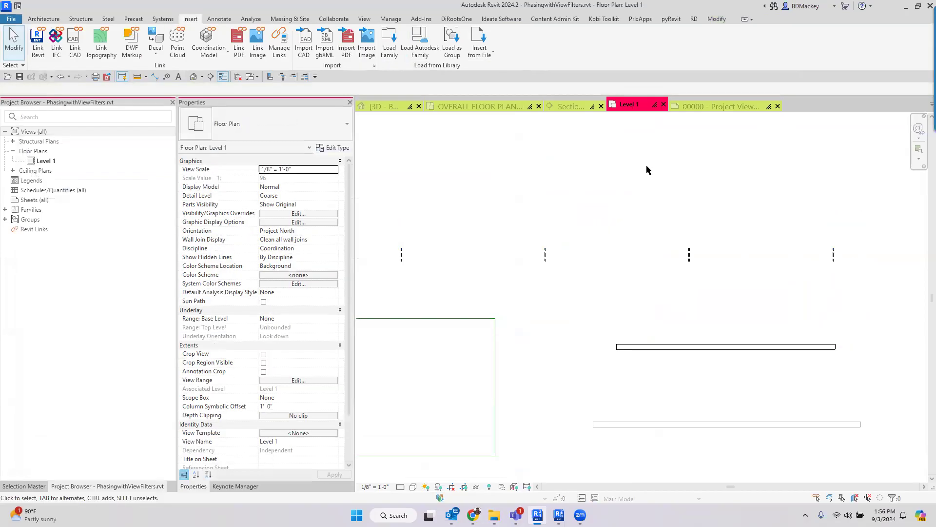
# Switch the counter support to End Indent Options and review its four supports spaced 17'-9 35/128".
pyautogui.click(545, 258)
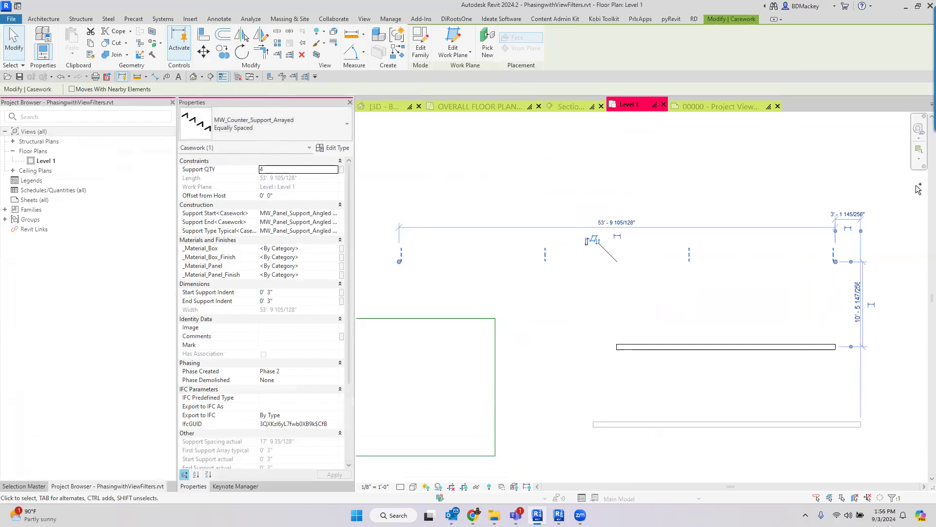
pyautogui.click(258, 126)
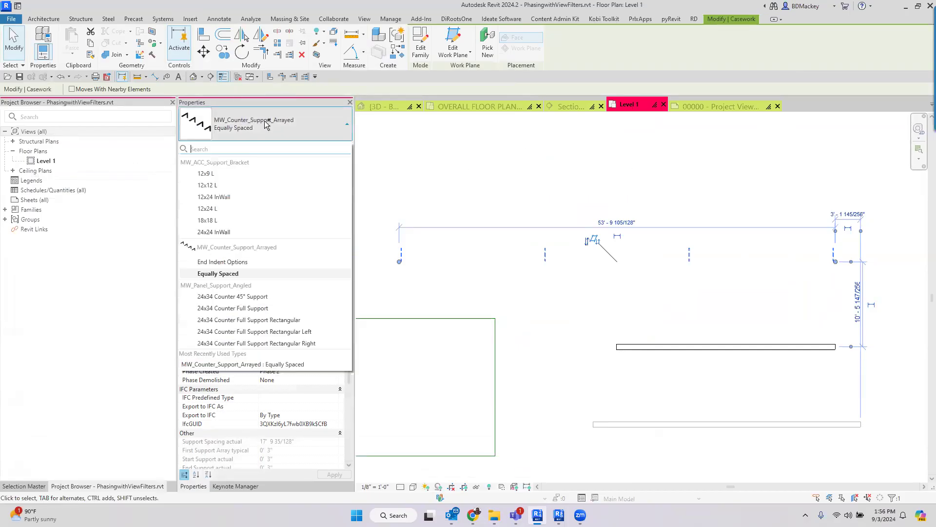
pyautogui.click(246, 262)
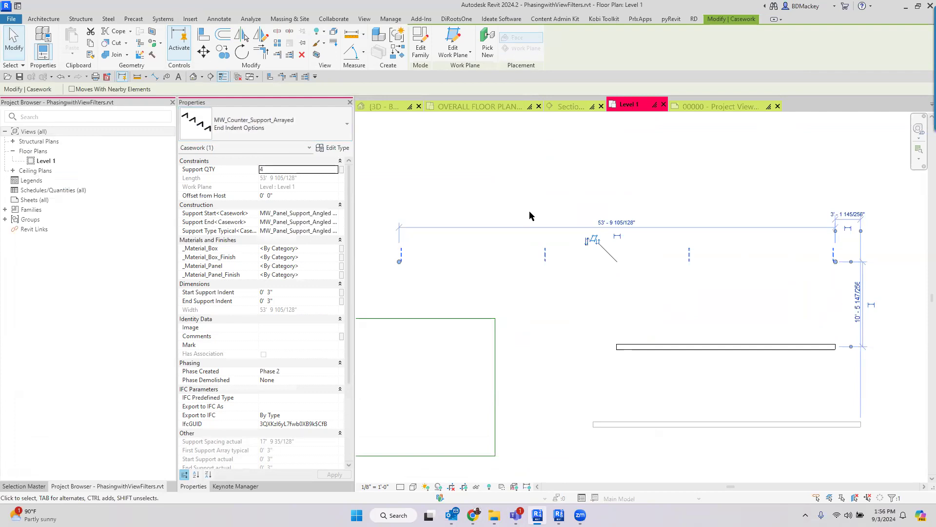
pyautogui.click(623, 147)
pyautogui.scroll(-1, 622, 147)
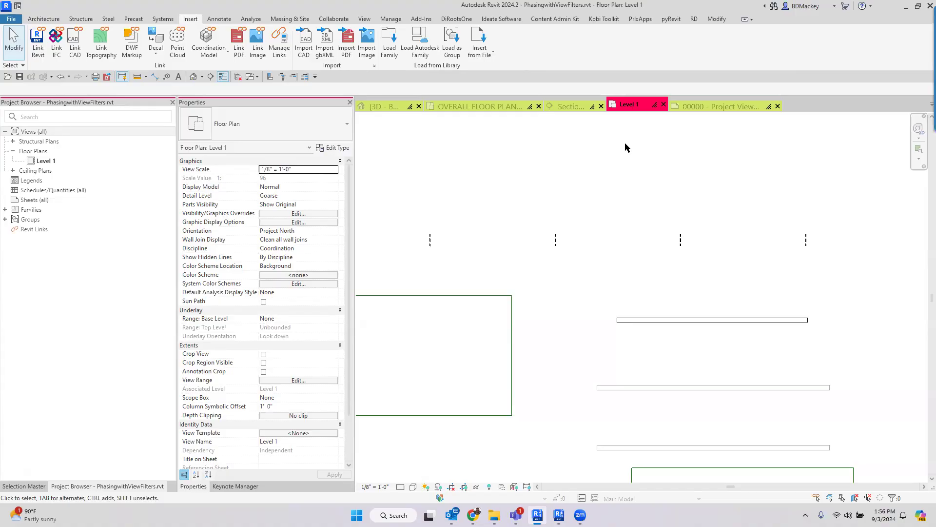
pyautogui.click(541, 250)
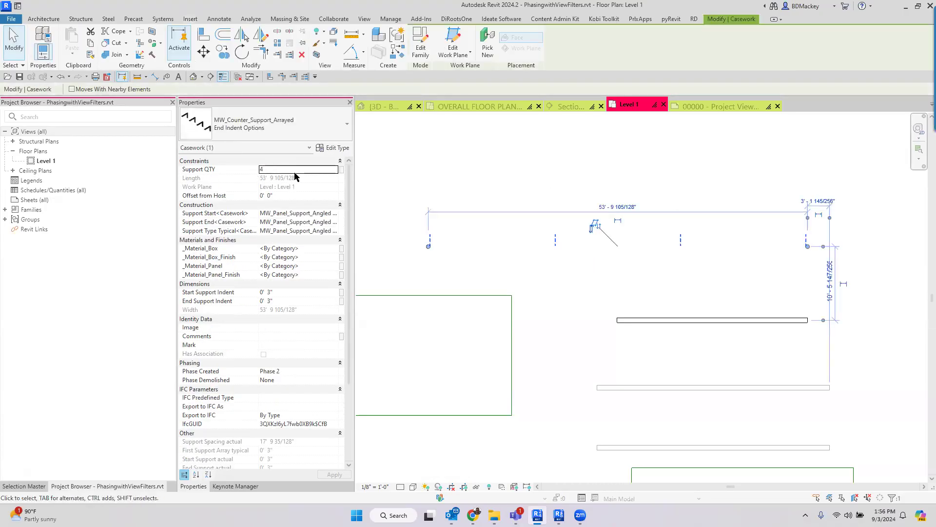
pyautogui.click(531, 143)
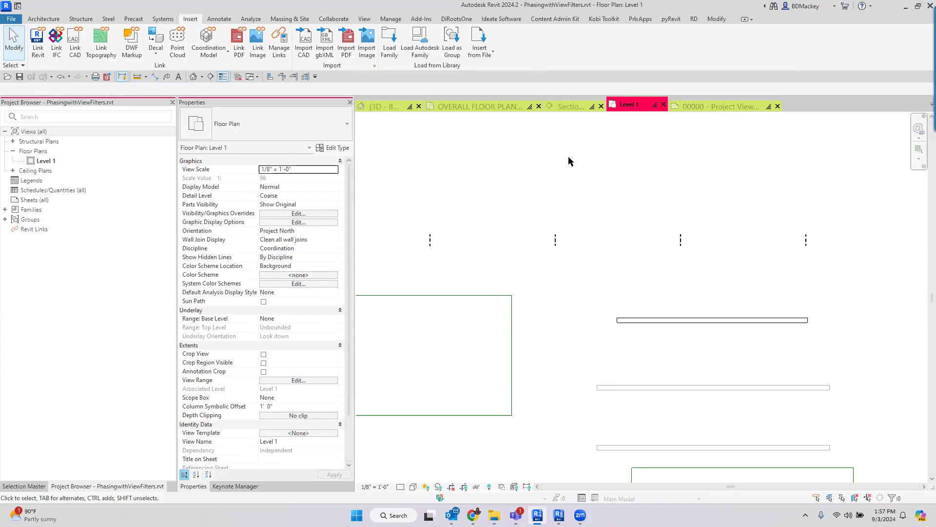
pyautogui.scroll(-3, 597, 199)
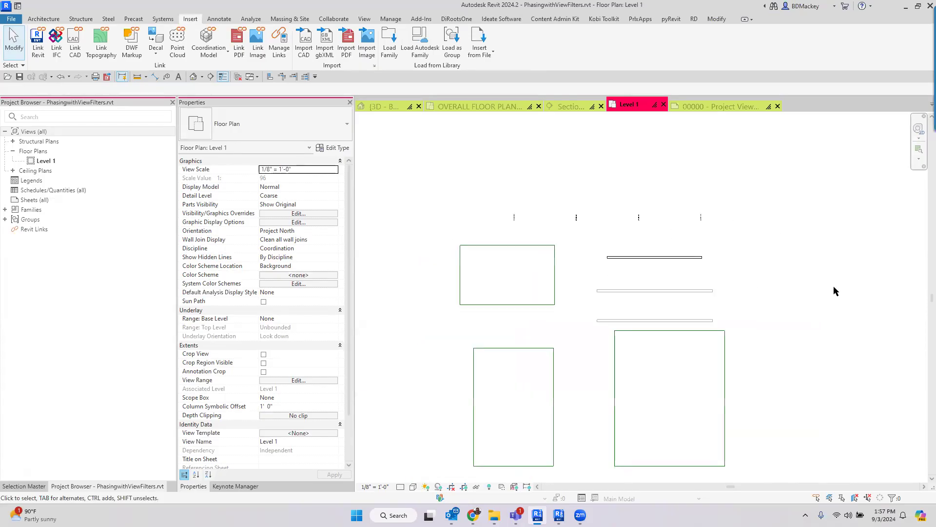
pyautogui.moveTo(835, 288); pyautogui.dragTo(794, 282, button='middle')
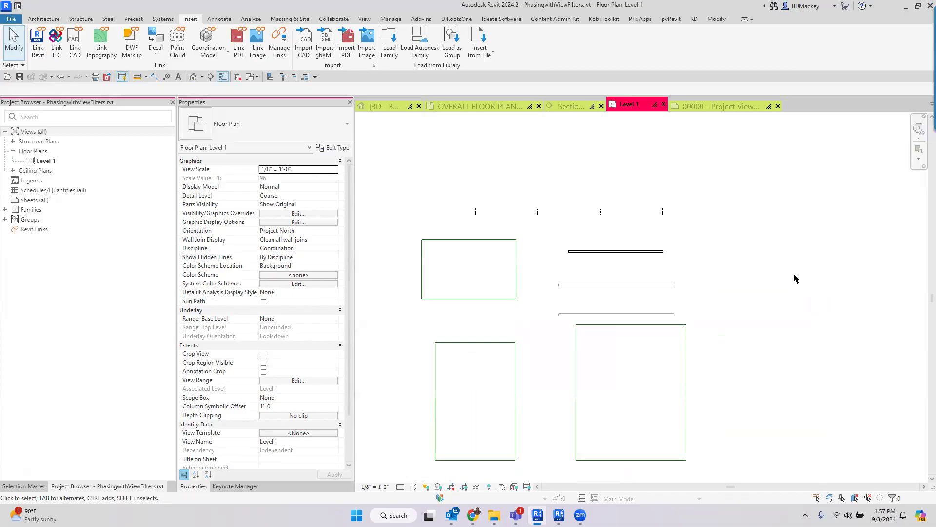
pyautogui.click(644, 222)
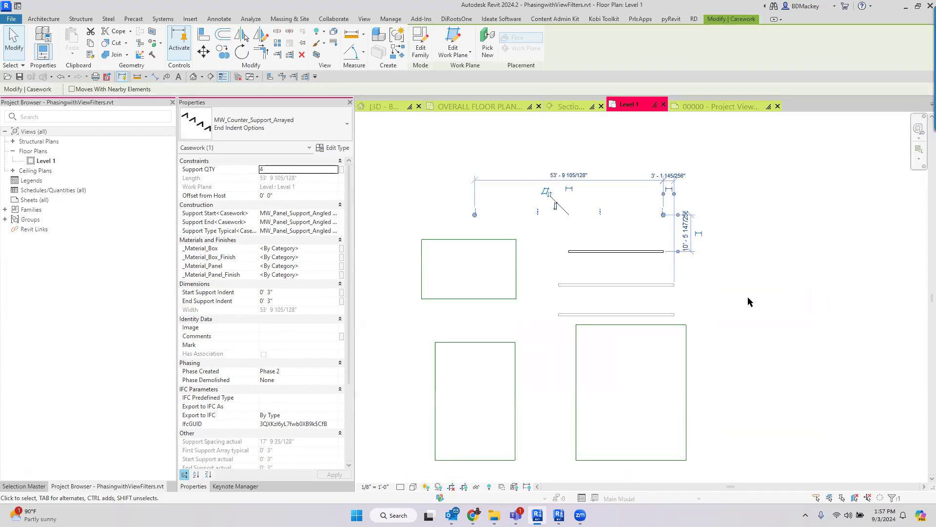
pyautogui.click(747, 297)
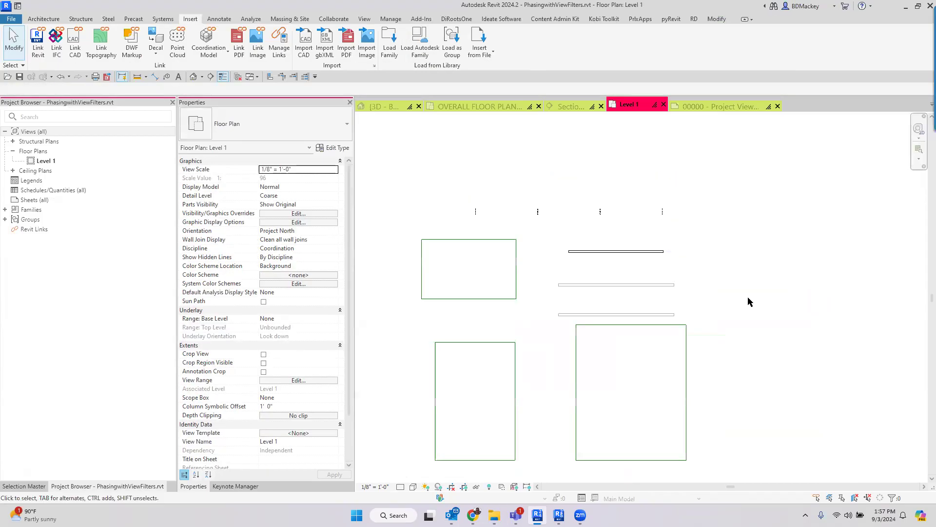
pyautogui.click(716, 233)
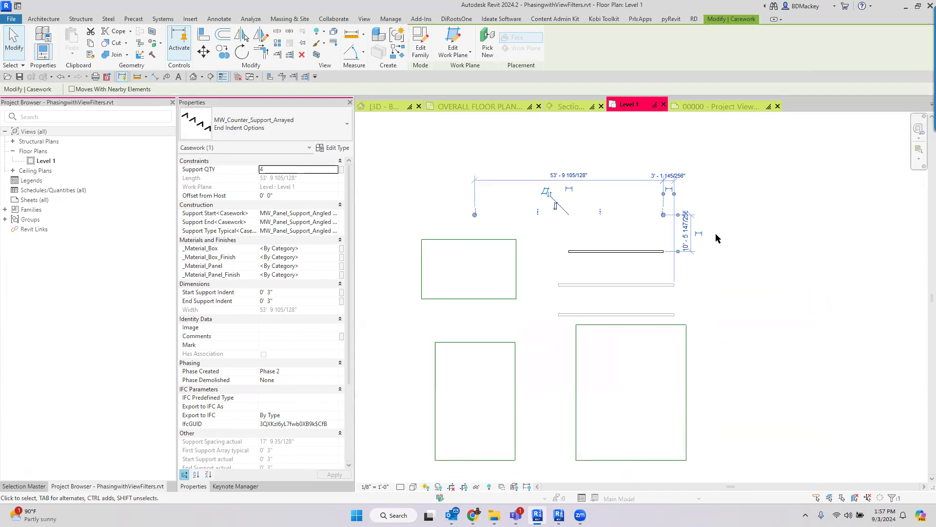
pyautogui.click(770, 215)
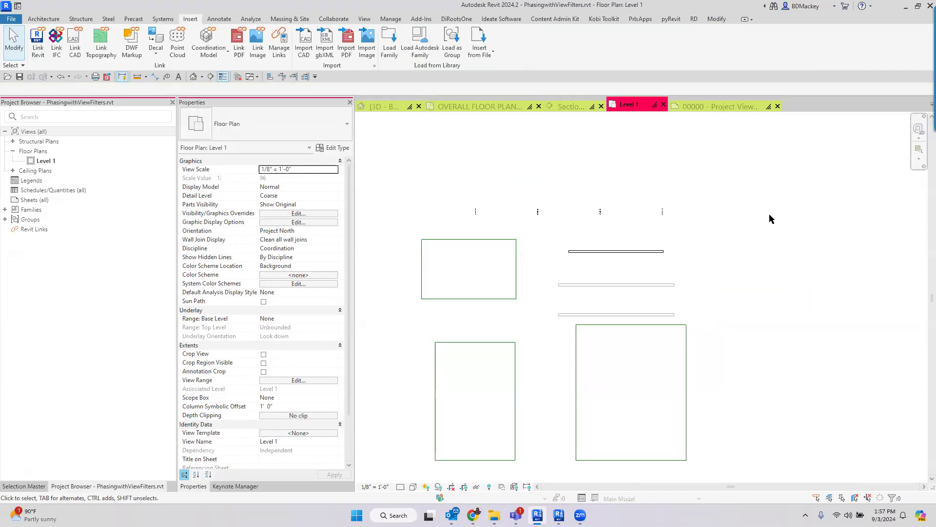
pyautogui.scroll(-2, 770, 218)
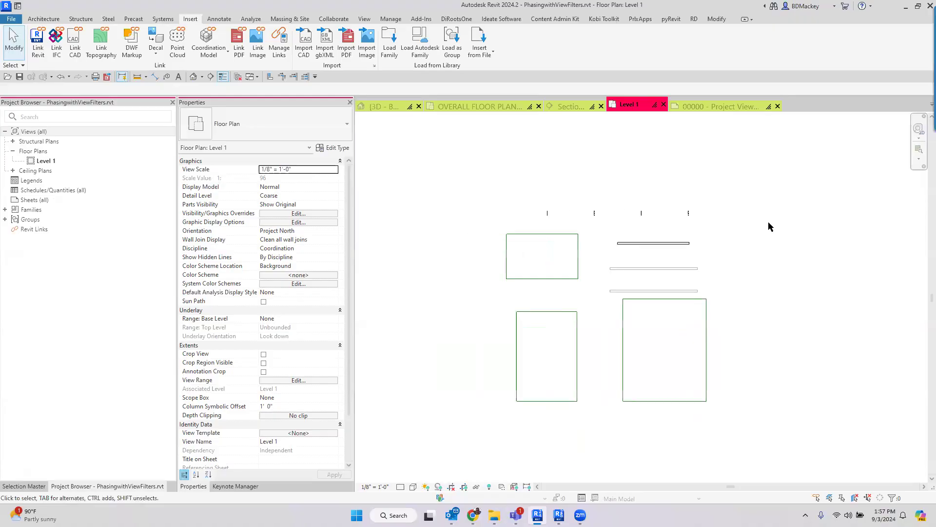
pyautogui.moveTo(773, 229); pyautogui.dragTo(732, 265, button='middle')
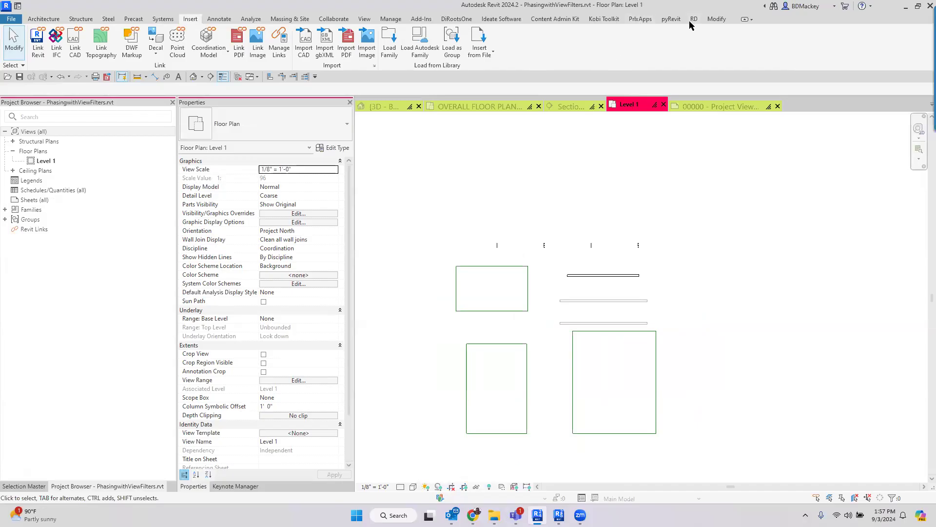
# Enable Tab Sorting on the PrlxApps tab, then select the horizontal wall in the plan.
pyautogui.click(638, 20)
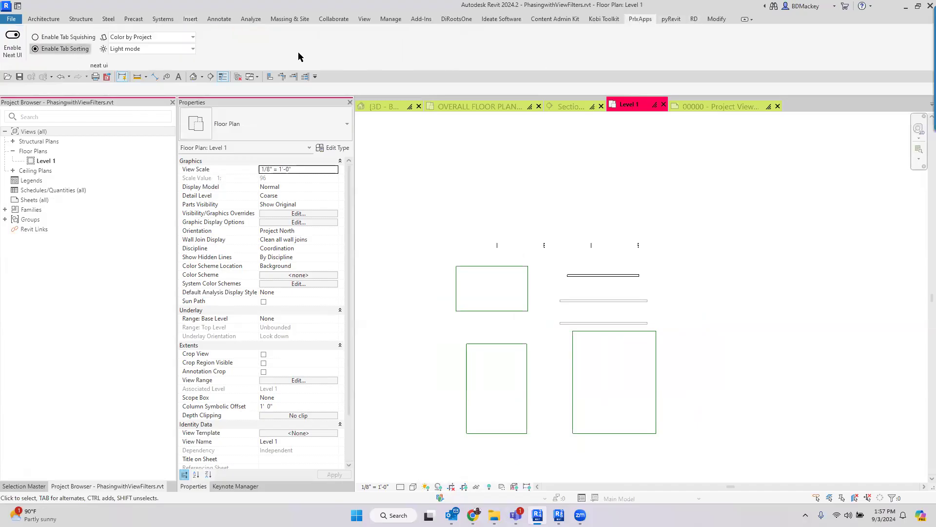
pyautogui.click(65, 49)
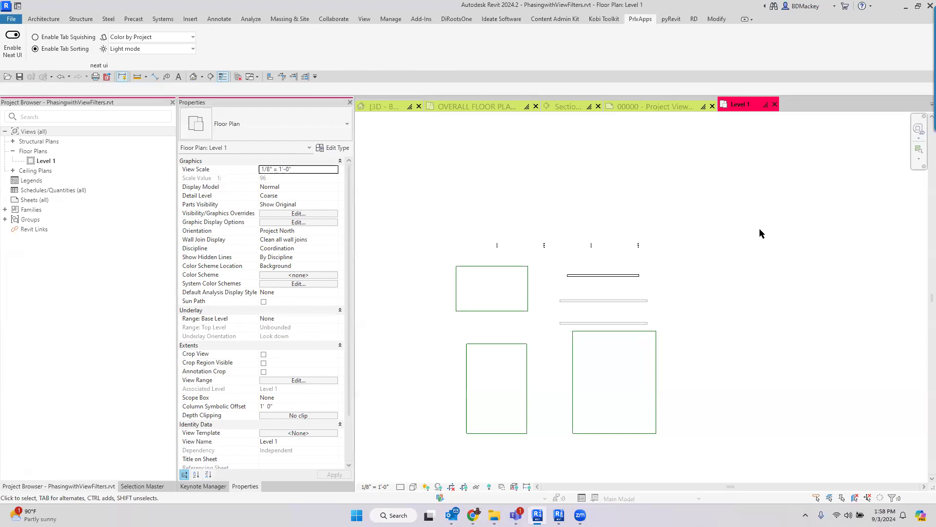
pyautogui.click(609, 275)
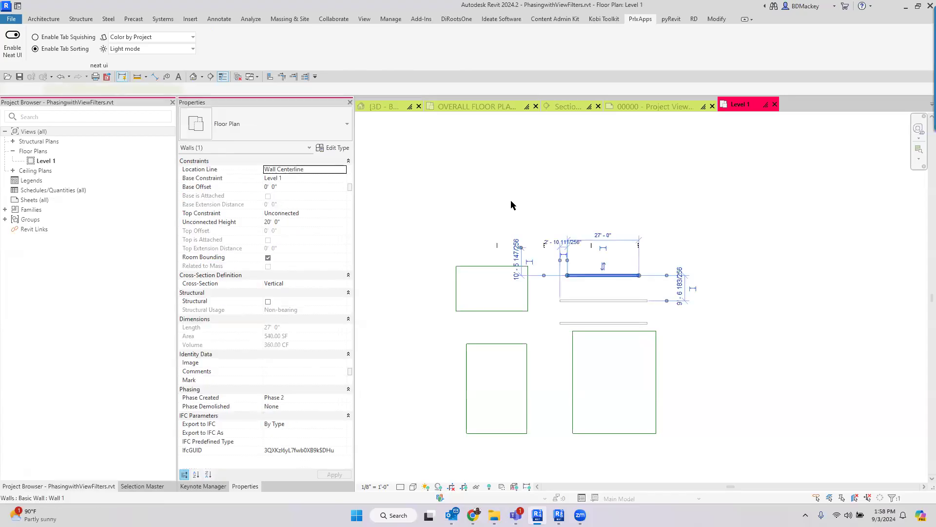
pyautogui.click(576, 203)
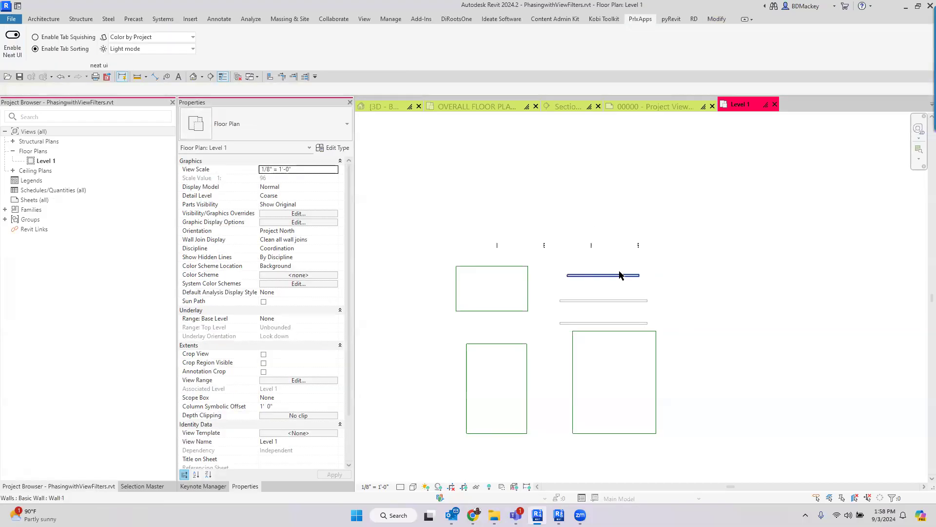
pyautogui.click(596, 277)
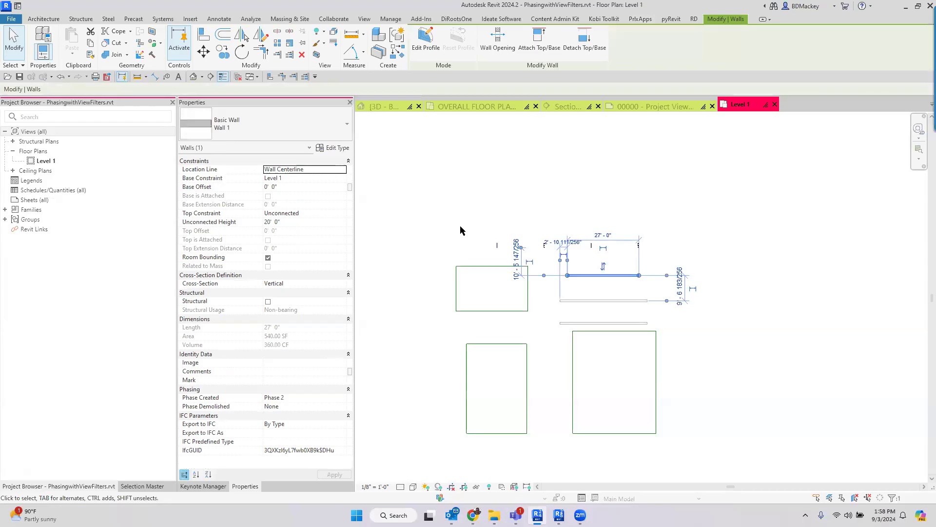
pyautogui.click(482, 207)
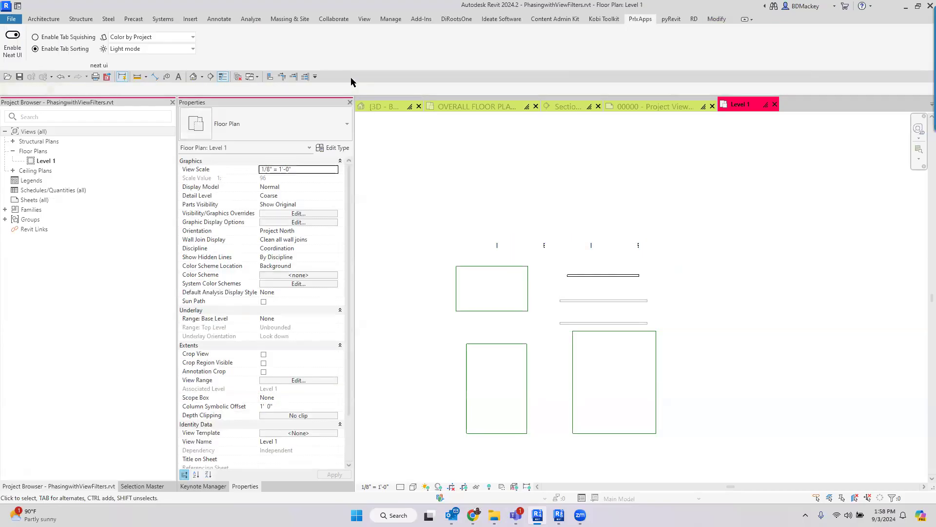
pyautogui.click(582, 285)
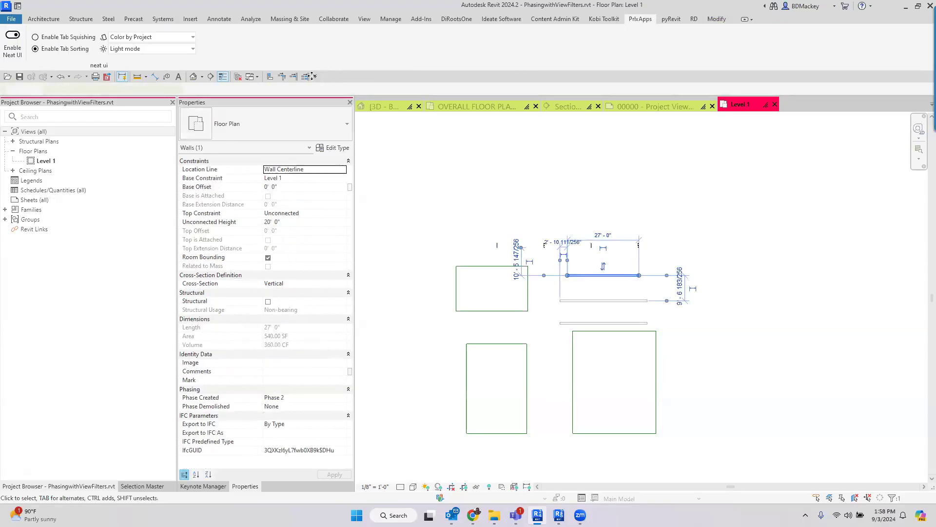
# Start and cancel Split Element on the wall, then switch to the office project's 3D view.
pyautogui.click(278, 30)
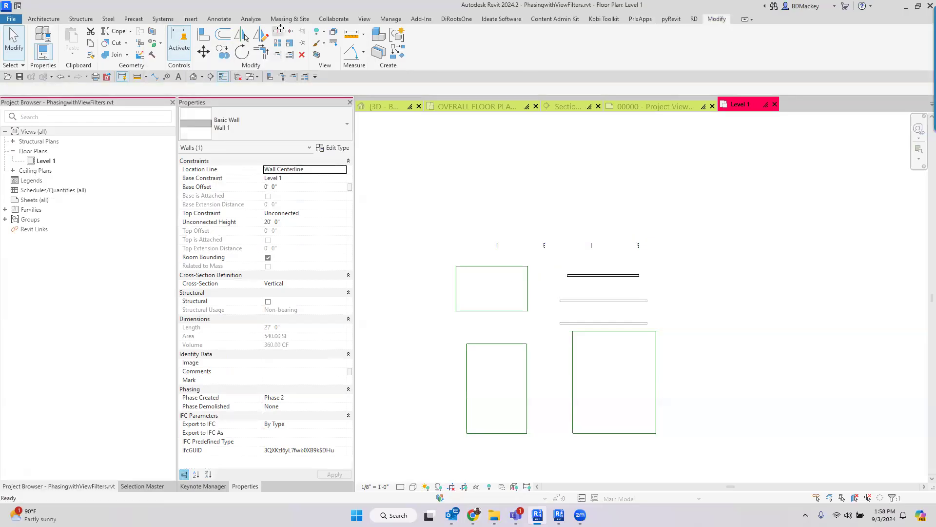
pyautogui.press('Escape')
pyautogui.press('Escape')
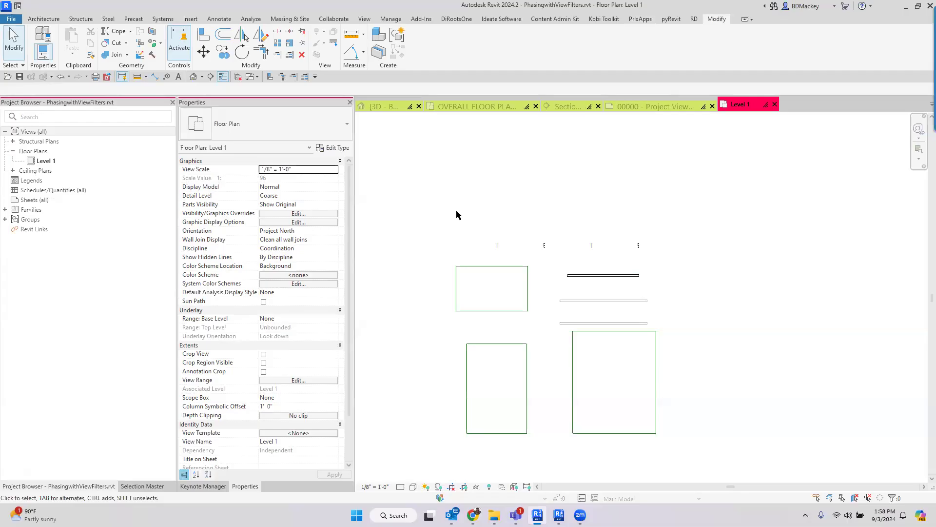
pyautogui.scroll(-3, 608, 277)
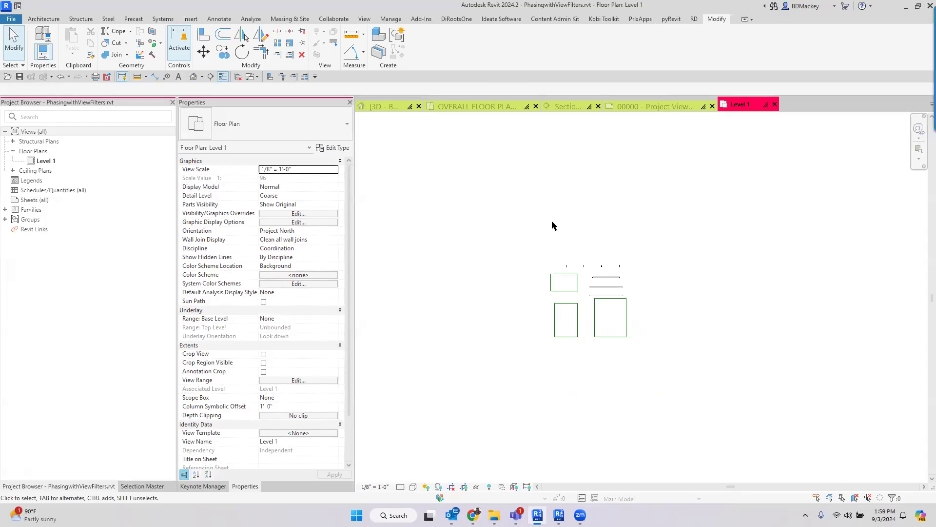
pyautogui.click(394, 104)
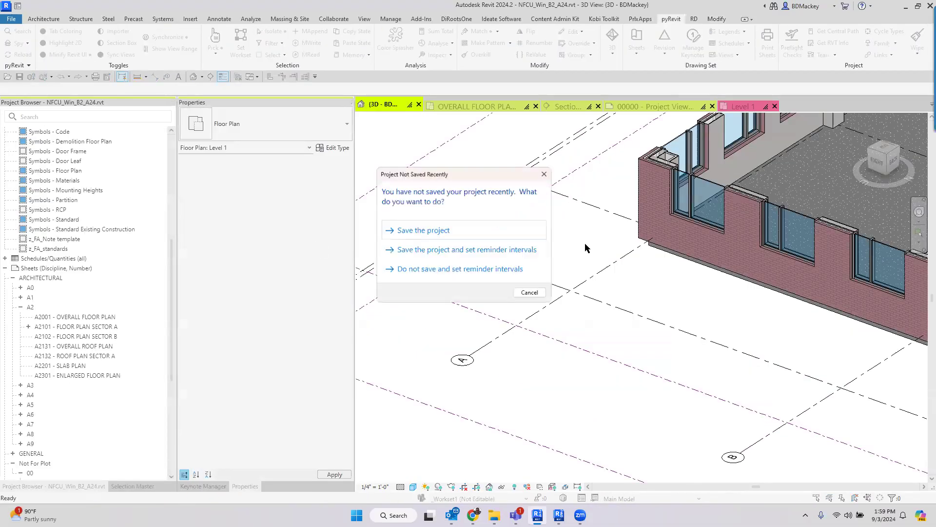
# Cancel the Project Not Saved Recently reminder and frame the brick front wall in 3D.
pyautogui.click(529, 292)
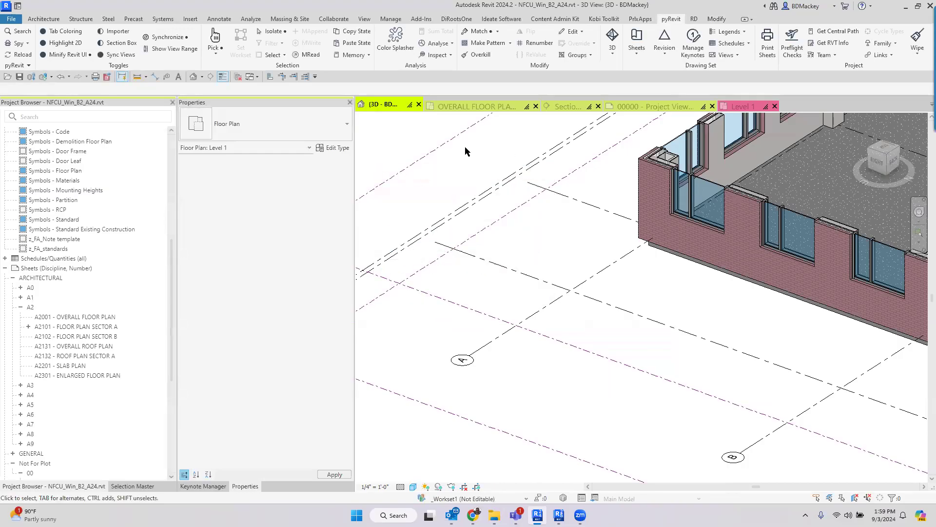
pyautogui.click(411, 187)
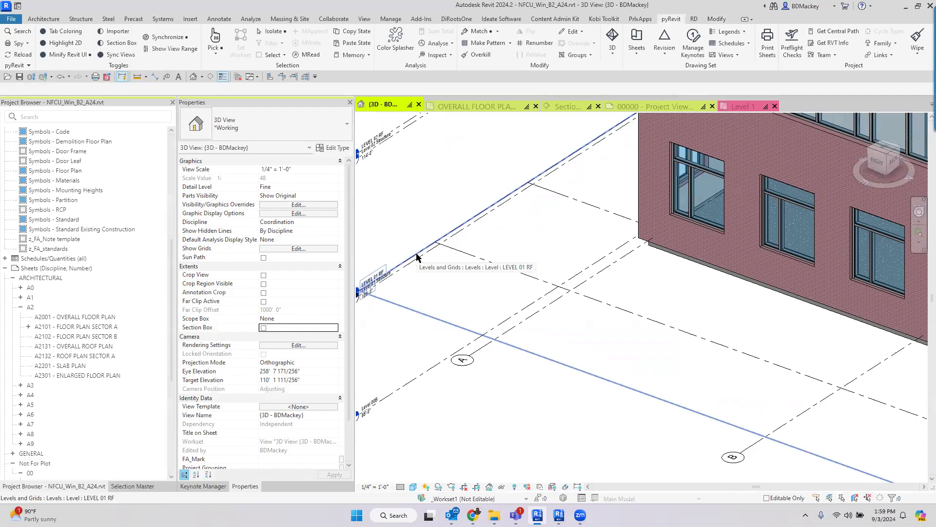
pyautogui.scroll(-2, 416, 257)
pyautogui.moveTo(416, 257); pyautogui.dragTo(666, 373, button='middle')
pyautogui.click(717, 361)
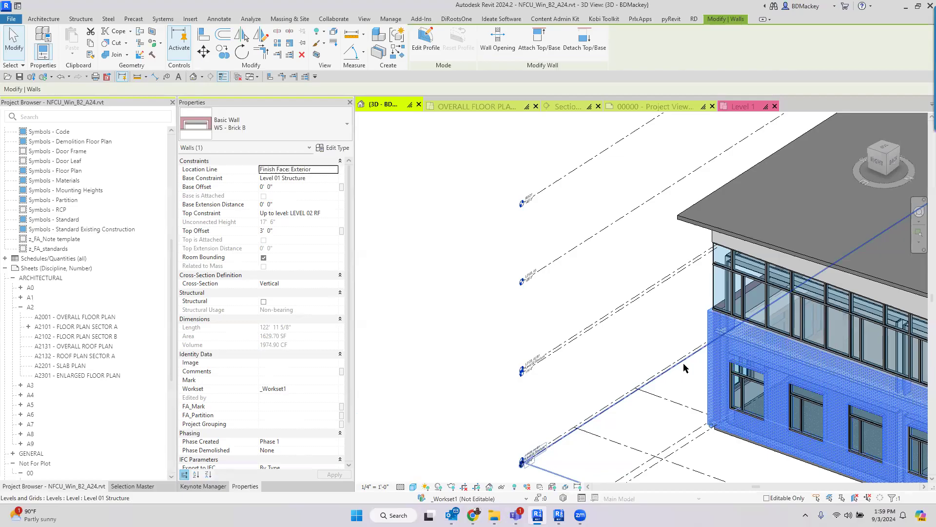
pyautogui.click(568, 203)
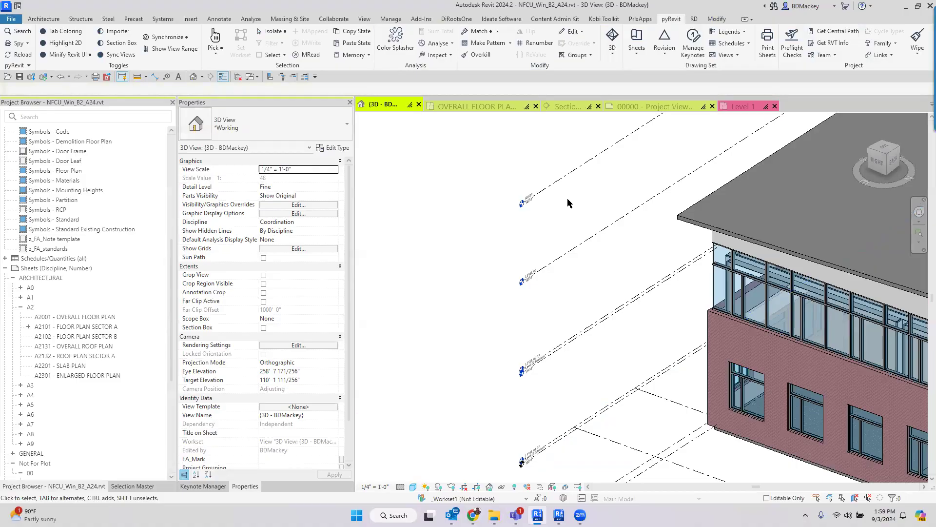
pyautogui.scroll(-3, 580, 275)
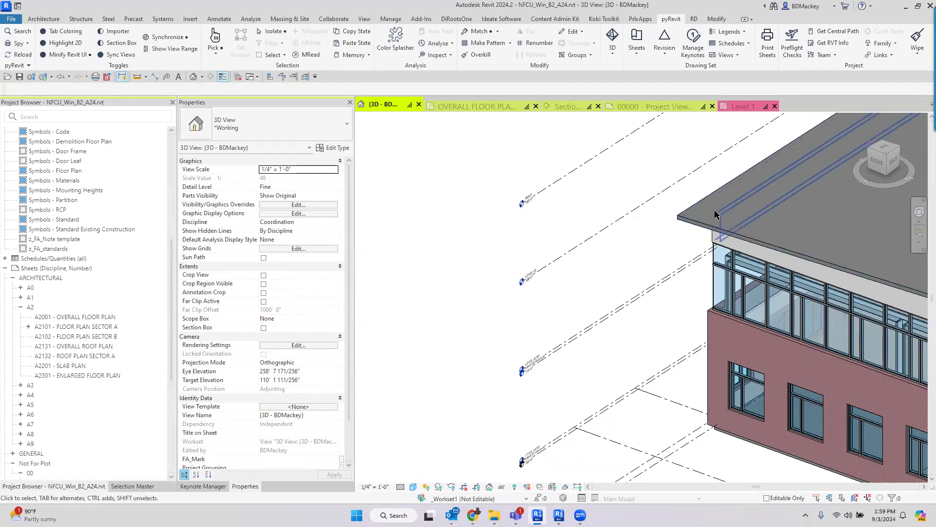